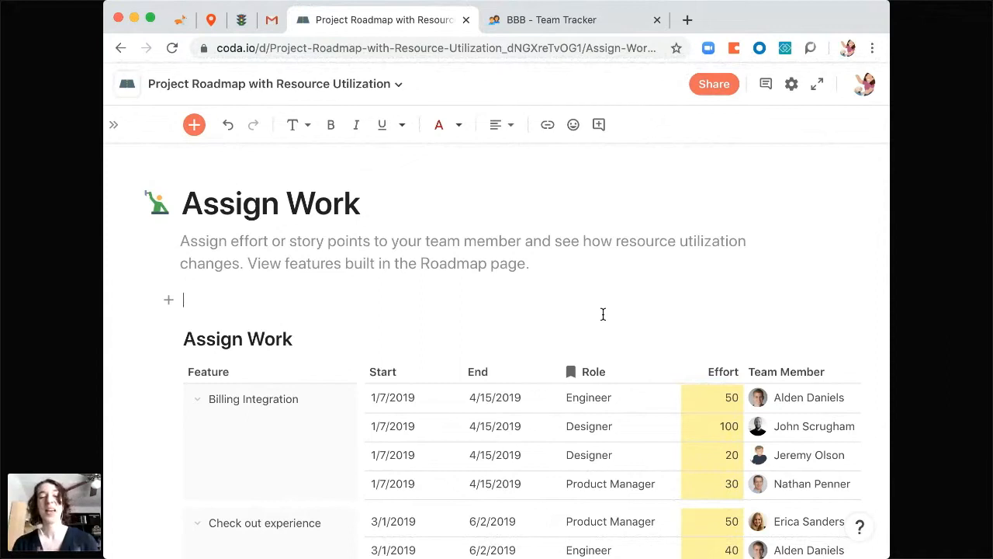
# Step: Review the Assign Work table's features, roles, effort and team members, and the Resource Utilization chart below it
pyautogui.scroll(-2, 603, 313)
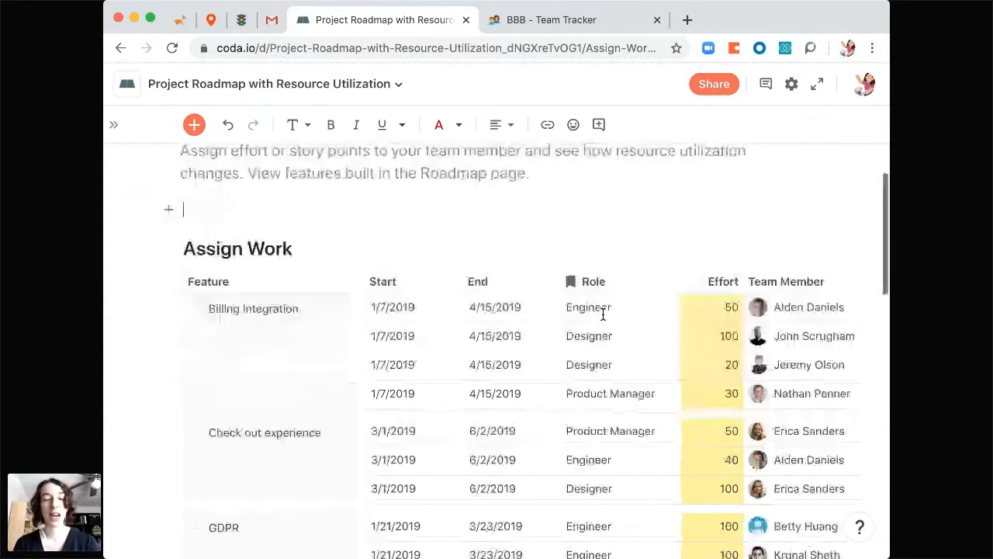
pyautogui.scroll(-3, 603, 314)
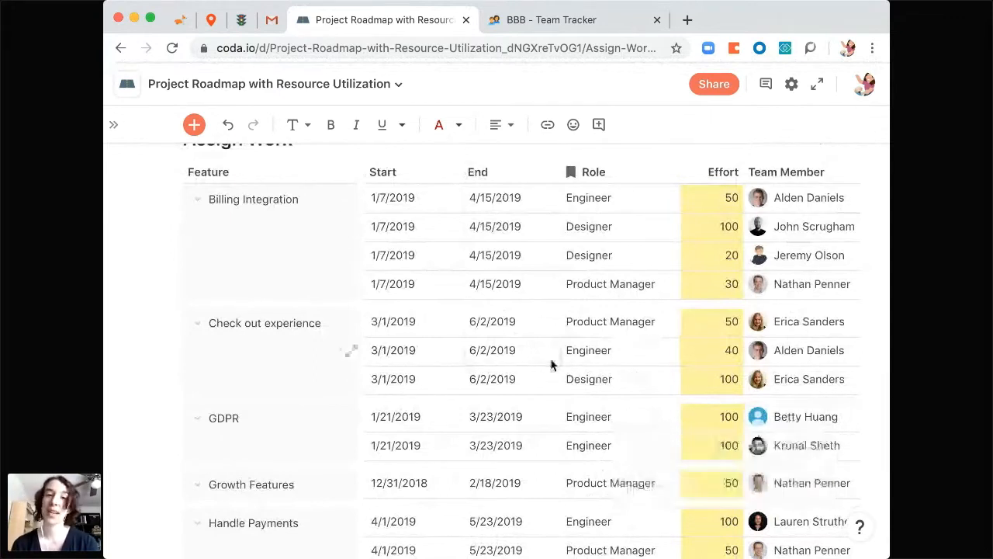
pyautogui.scroll(-1, 552, 365)
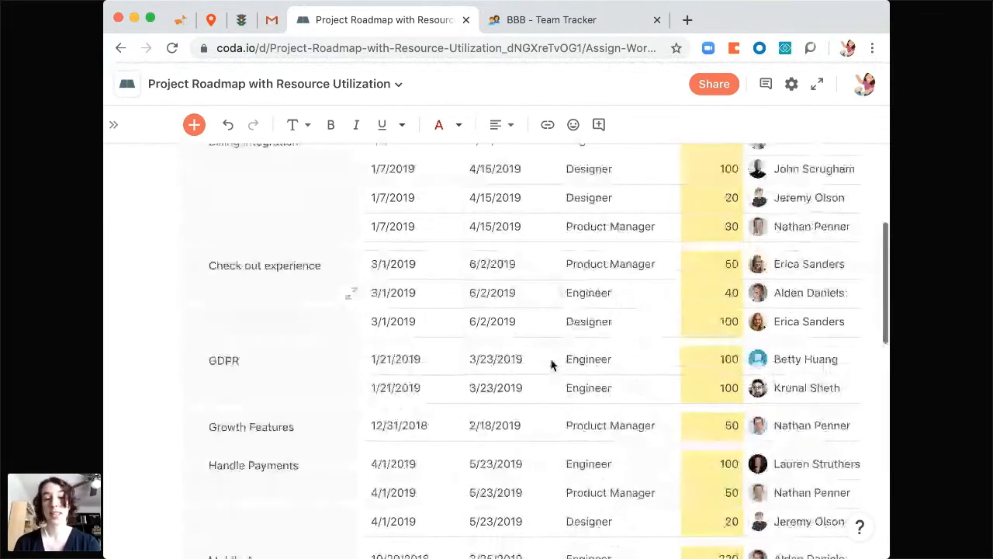
pyautogui.scroll(-5, 551, 364)
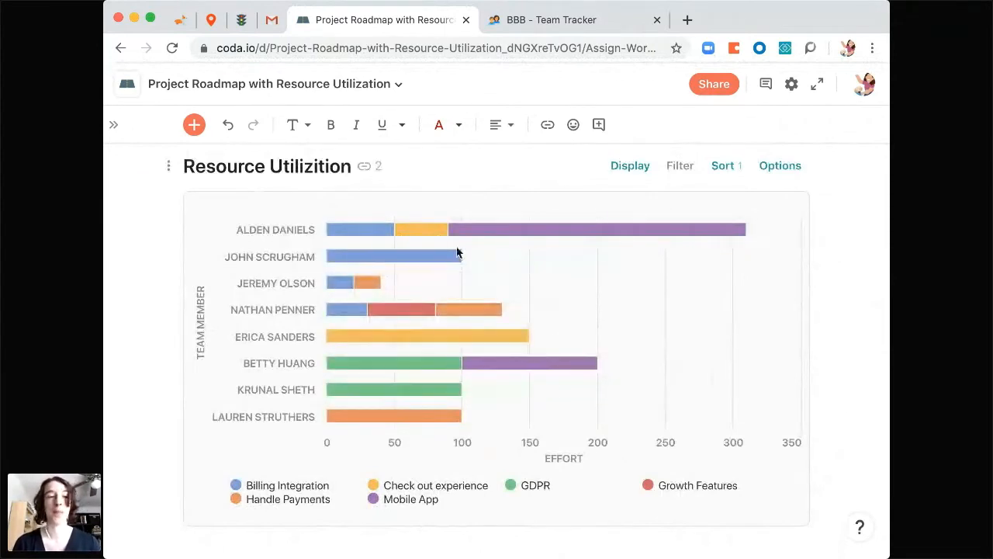
# Step: Open the Roadmap page and examine how its Gantt chart lays out features and team members over time
pyautogui.click(113, 126)
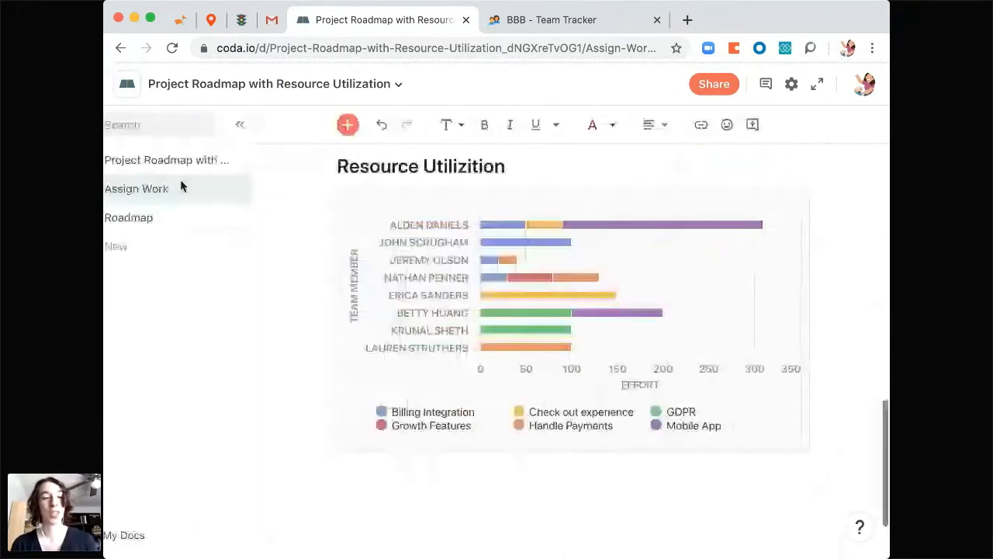
pyautogui.click(178, 221)
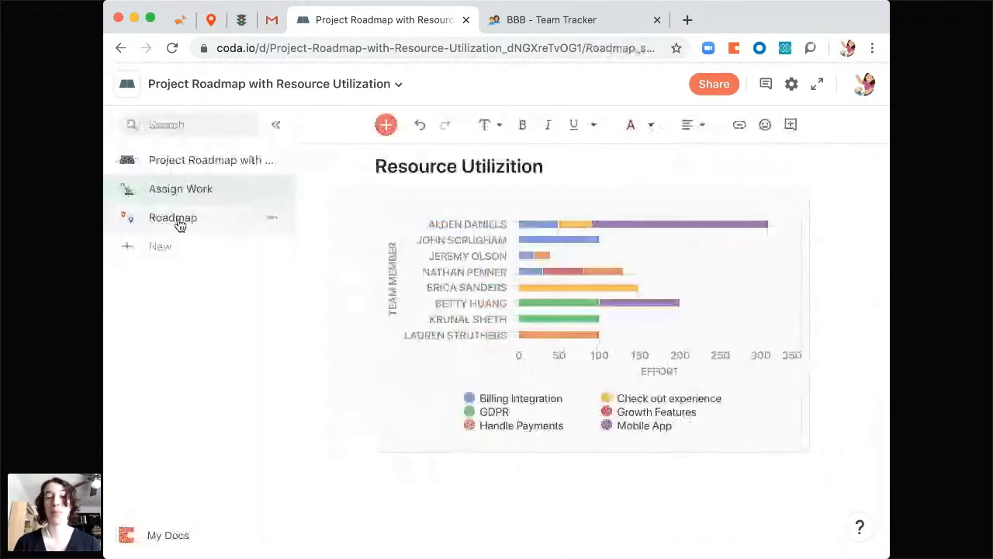
pyautogui.click(276, 126)
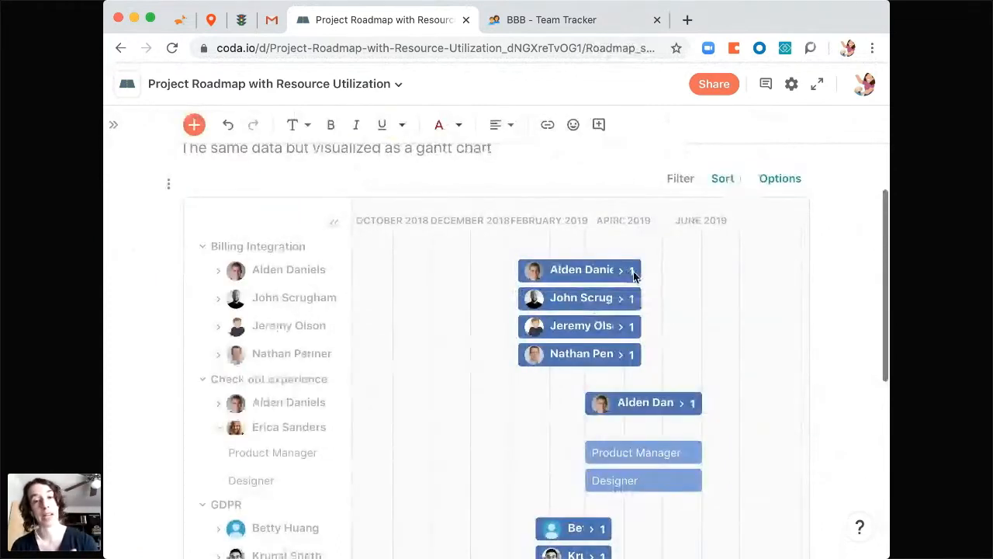
pyautogui.scroll(-1, 604, 423)
pyautogui.scroll(-3, 605, 423)
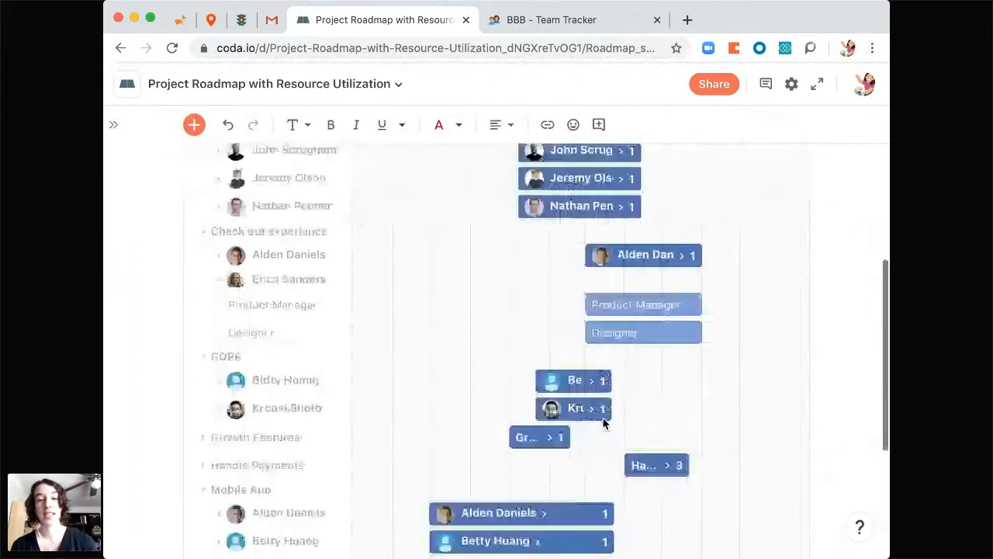
pyautogui.scroll(-3, 605, 423)
pyautogui.scroll(2, 604, 423)
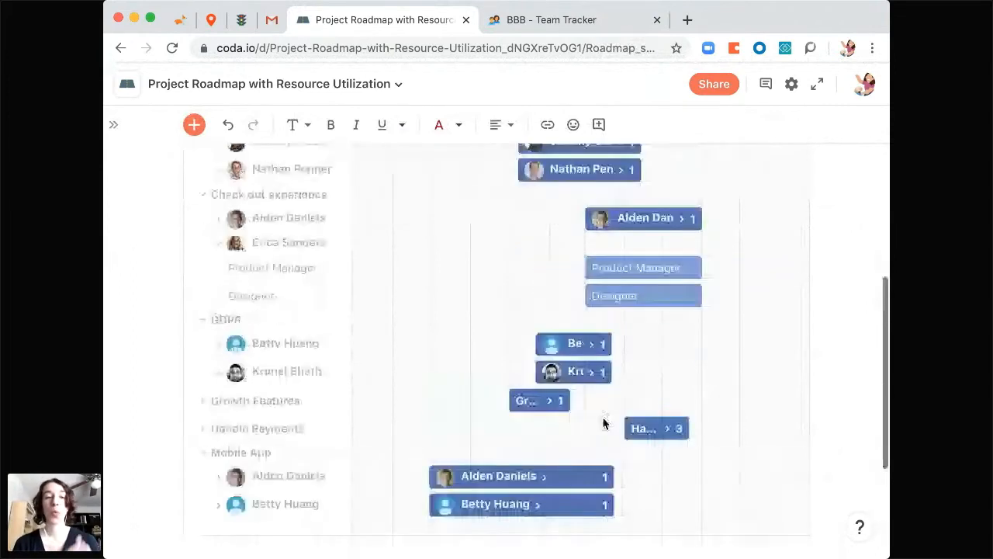
pyautogui.scroll(6, 605, 422)
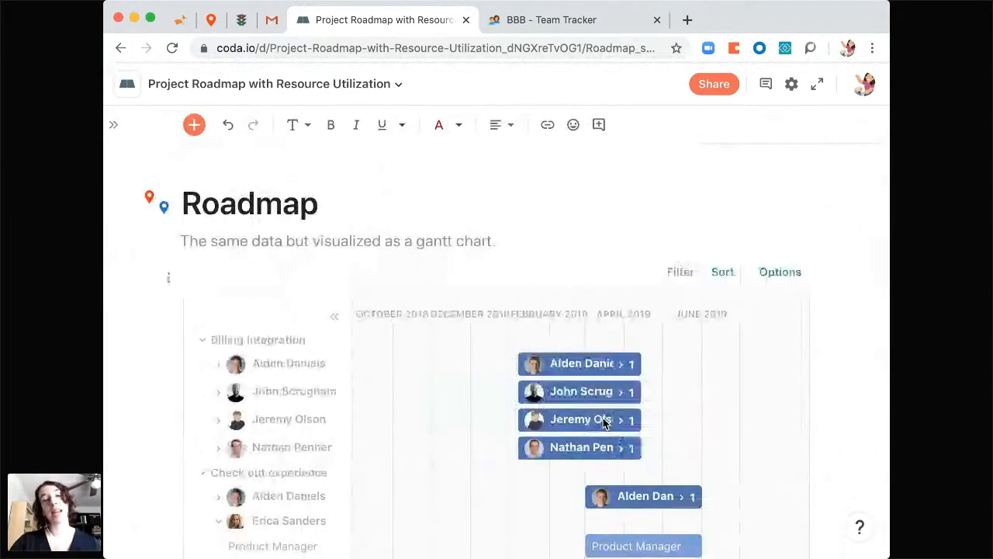
# Step: Switch to the BBB - Team Tracker doc and copy its shareable link from the sharing settings
pyautogui.click(582, 28)
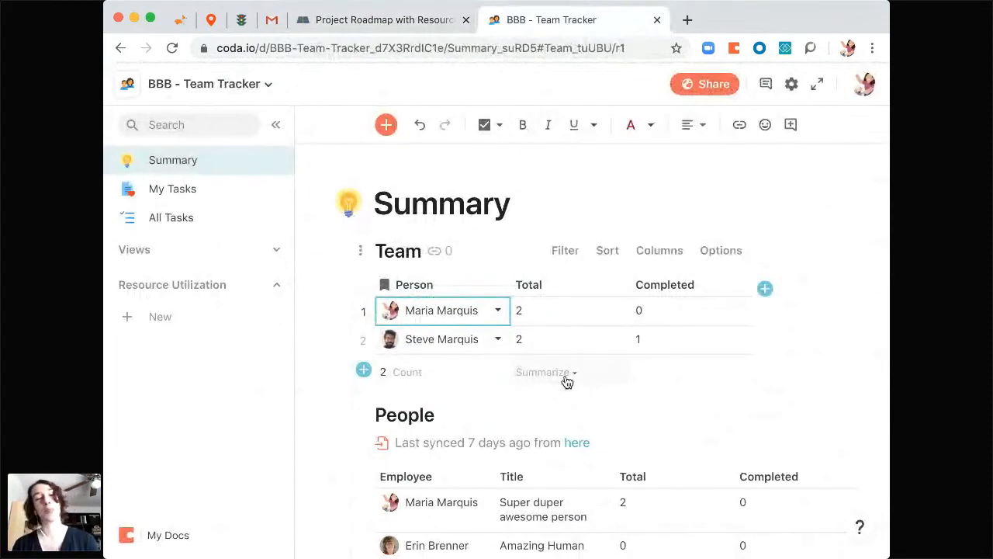
pyautogui.click(718, 91)
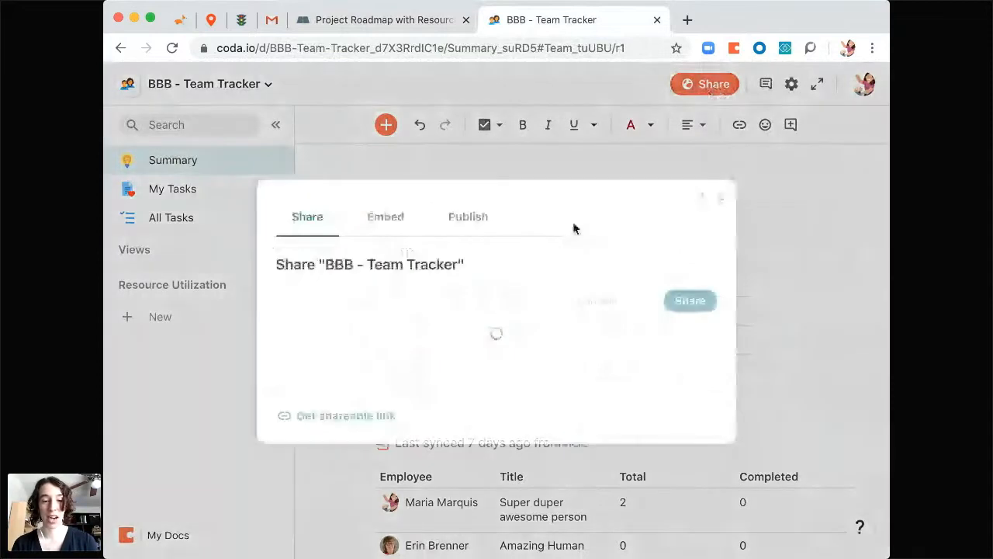
pyautogui.click(658, 491)
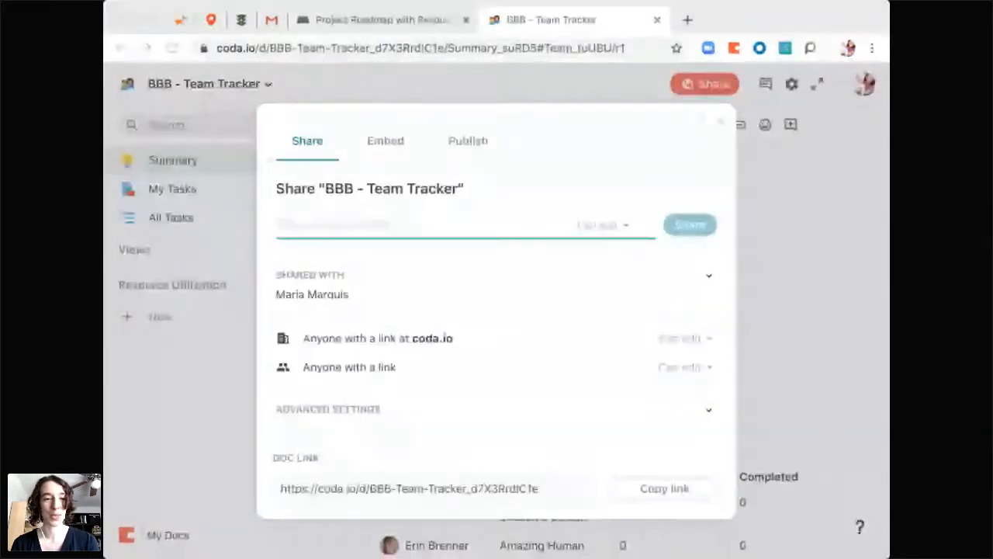
pyautogui.click(719, 122)
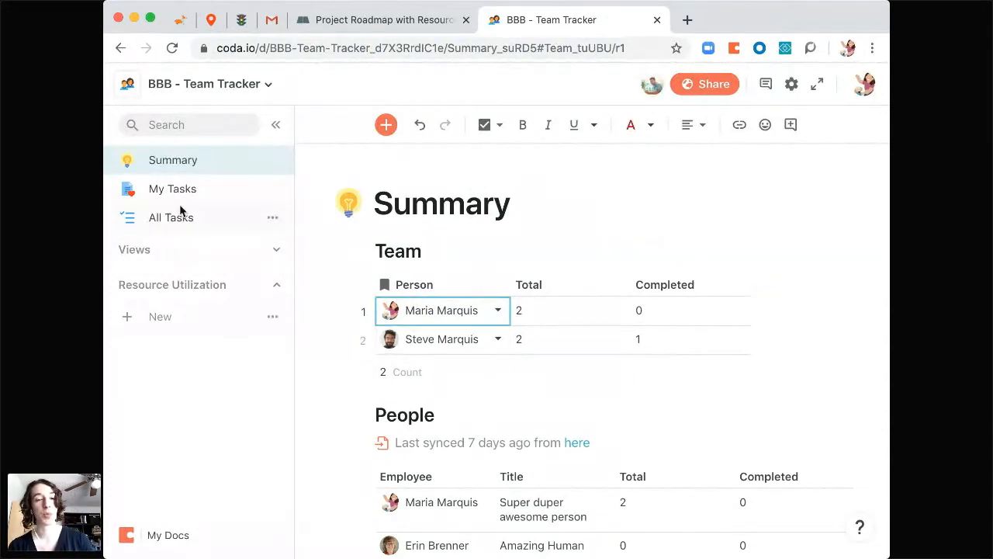
# Step: Open the All Tasks page and review the task table's dependency, due date, assignee, effort and status columns
pyautogui.click(197, 223)
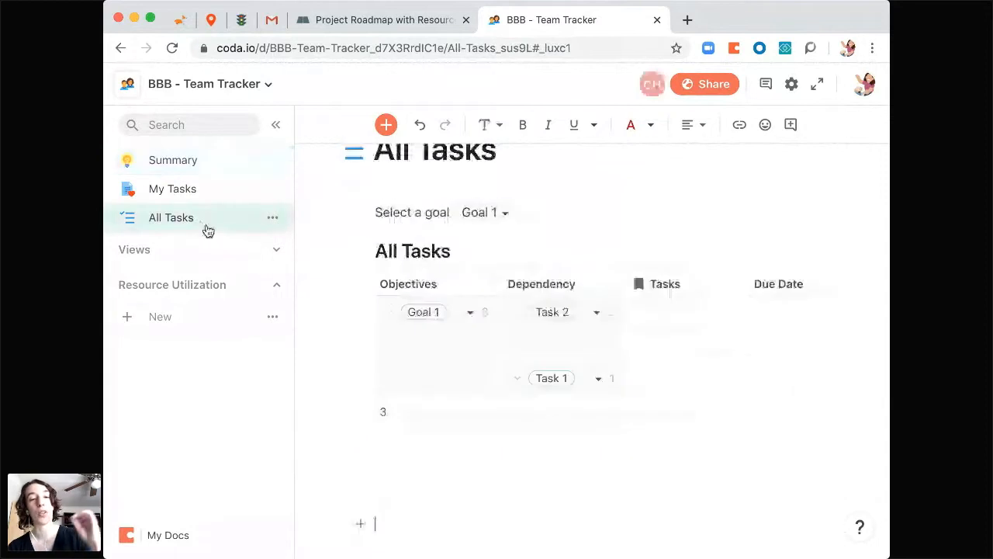
pyautogui.click(277, 128)
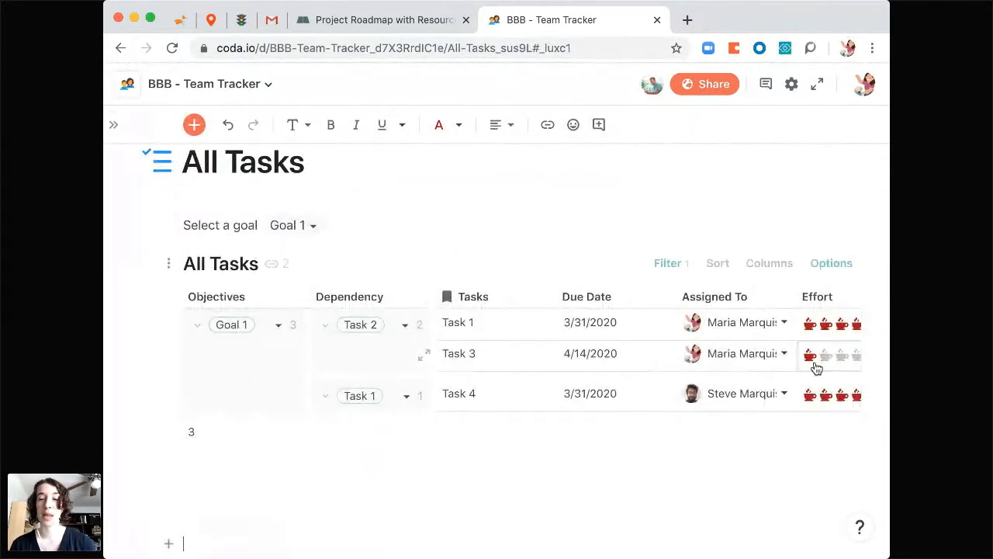
pyautogui.hscroll(3, 816, 368)
pyautogui.hscroll(2, 814, 344)
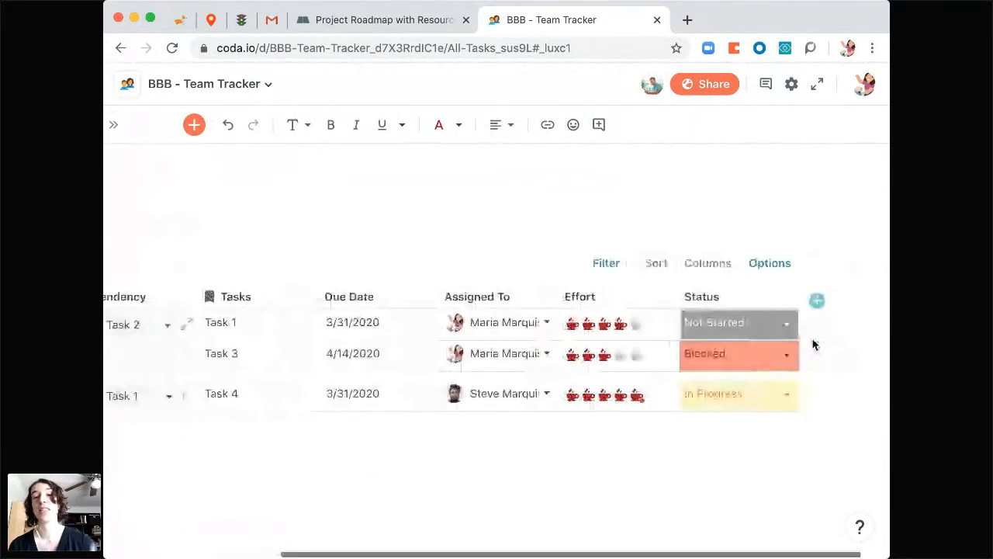
pyautogui.hscroll(-2, 813, 343)
pyautogui.scroll(1, 813, 344)
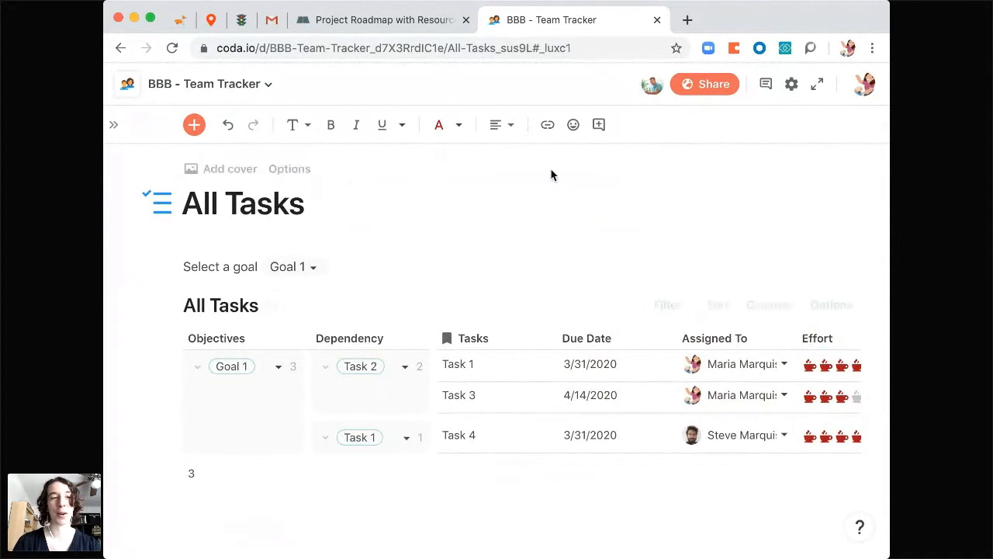
# Step: Return to the Summary page and add an empty line below the Team table
pyautogui.click(114, 125)
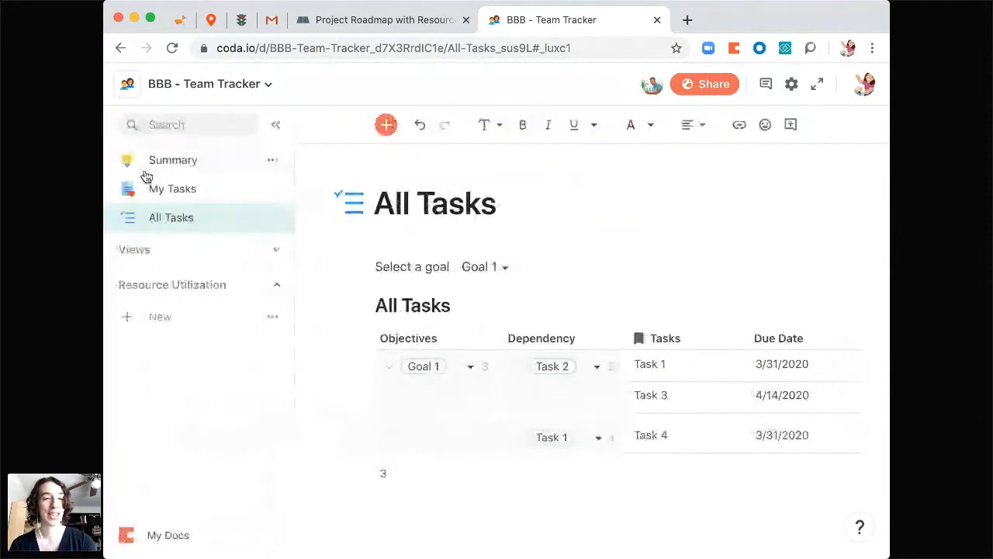
pyautogui.click(194, 163)
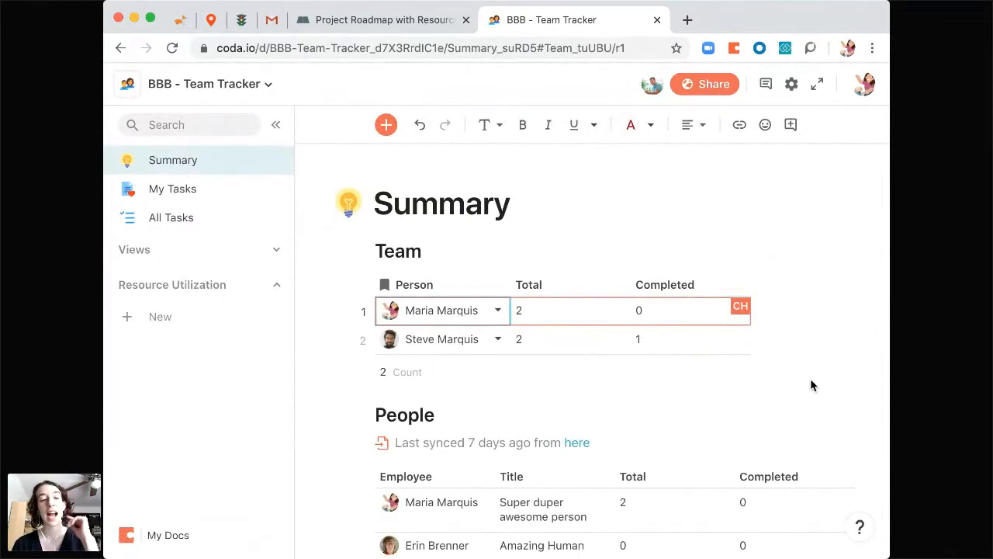
pyautogui.scroll(-3, 811, 382)
pyautogui.scroll(3, 804, 217)
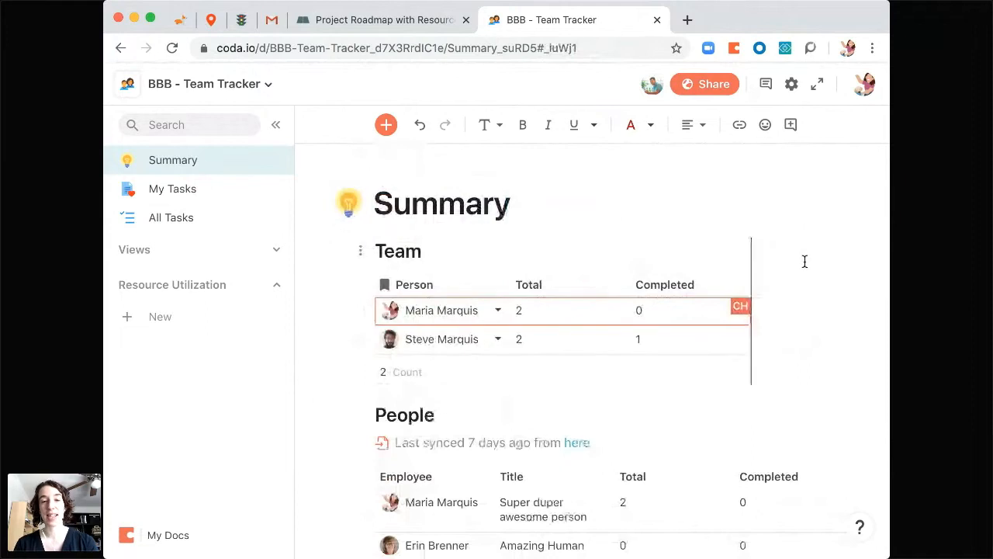
pyautogui.press('Return')
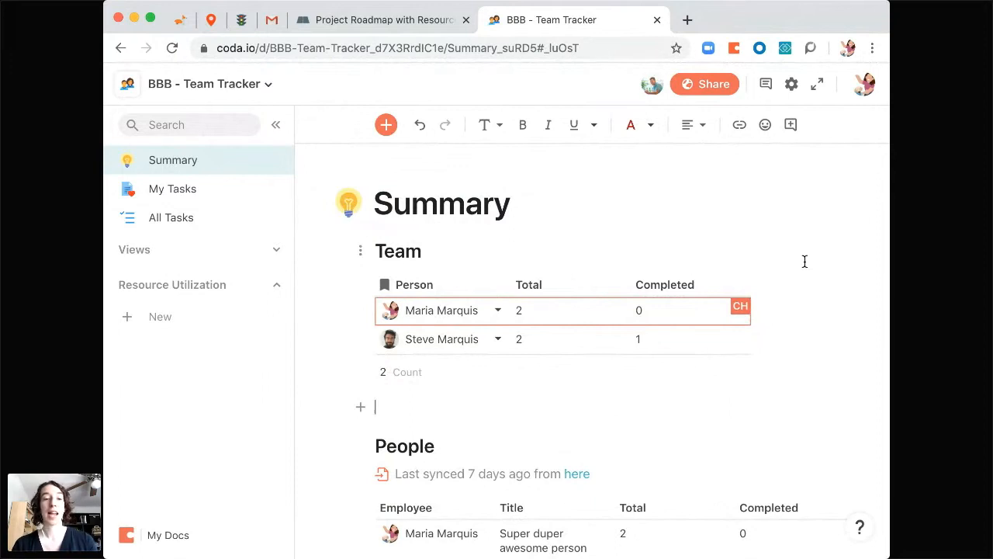
# Step: Insert a new blank table on the empty line between the Team and People tables
pyautogui.click(393, 132)
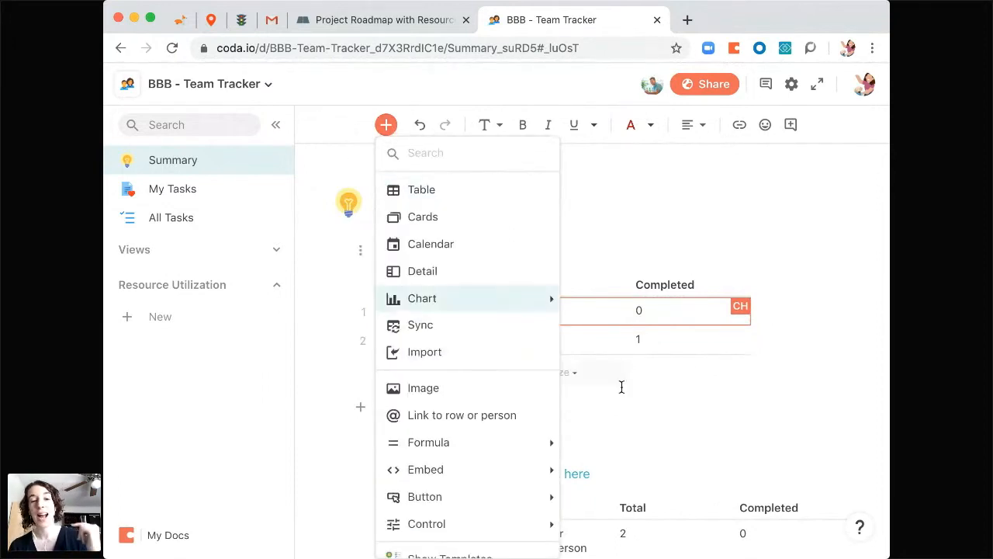
pyautogui.press('Escape')
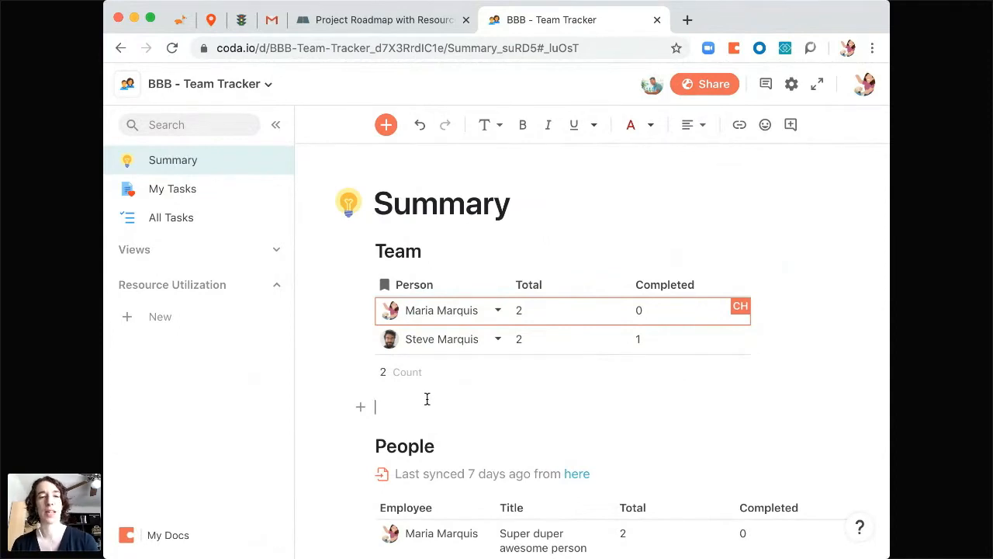
pyautogui.write('/')
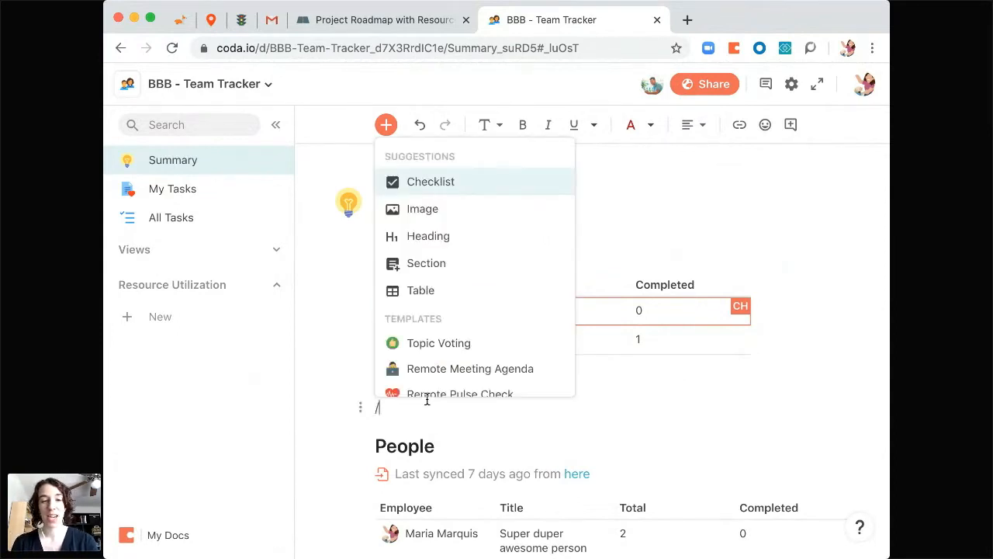
pyautogui.write('tabl')
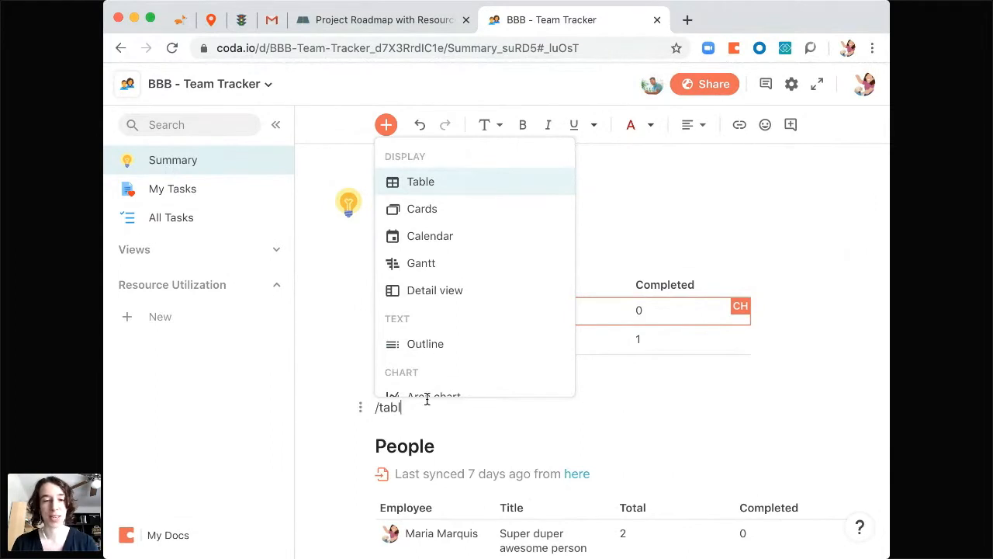
pyautogui.press('Return')
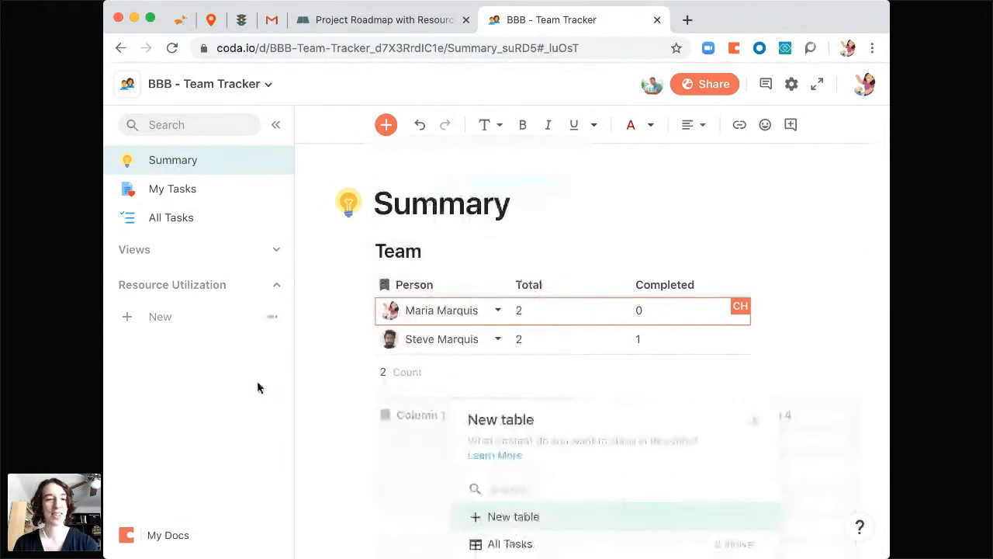
pyautogui.click(275, 123)
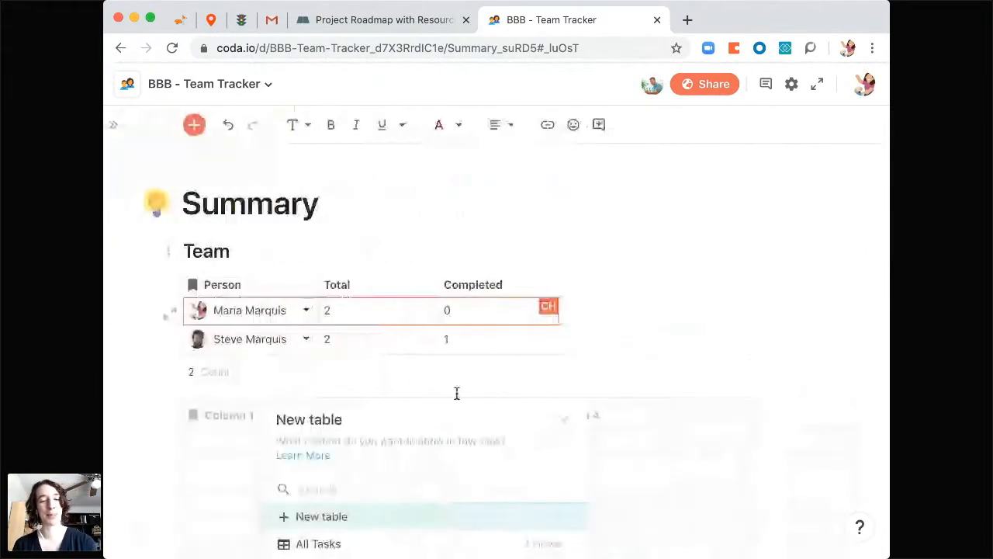
pyautogui.scroll(-3, 457, 394)
pyautogui.click(339, 324)
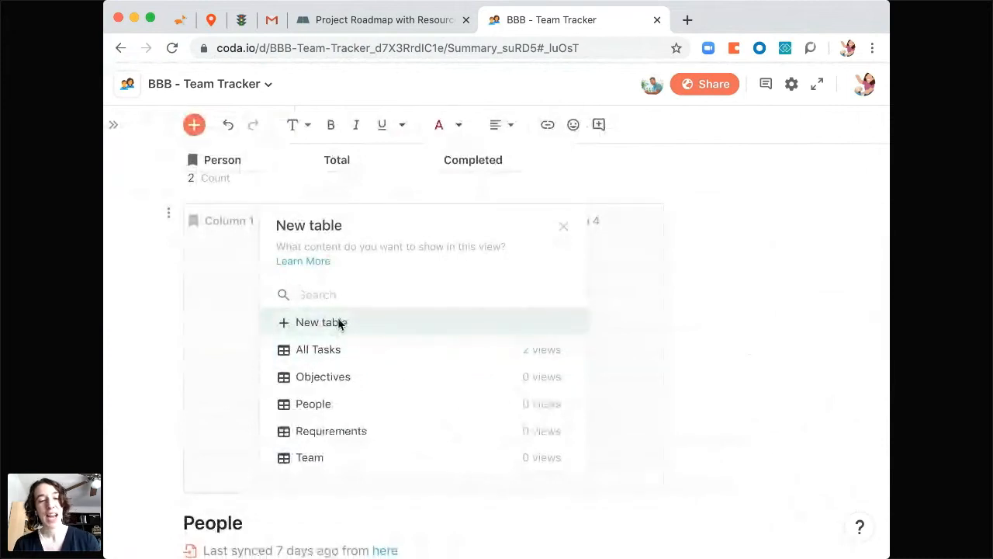
pyautogui.click(346, 324)
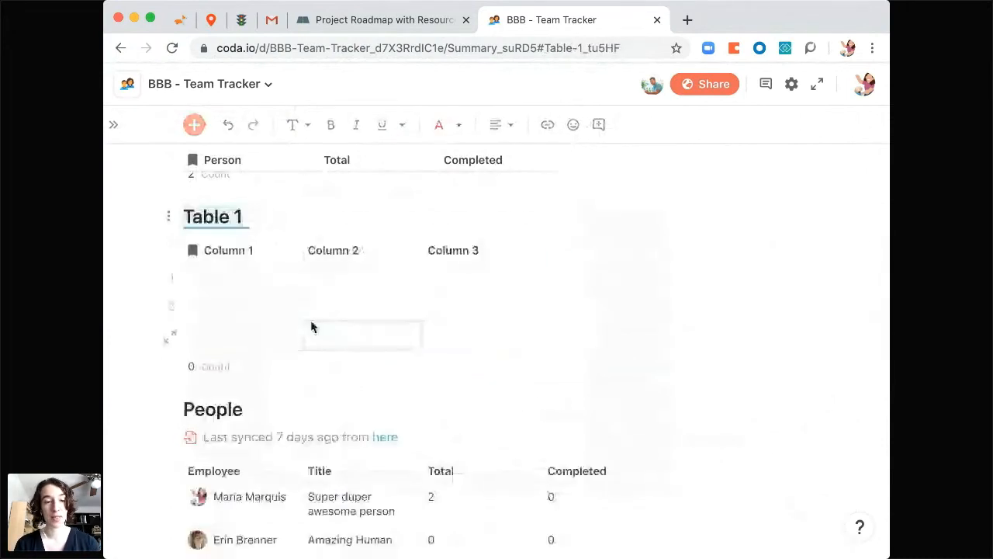
# Step: Title the new table Projects and name its three columns Name, Details and Start Date
pyautogui.write('Projects')
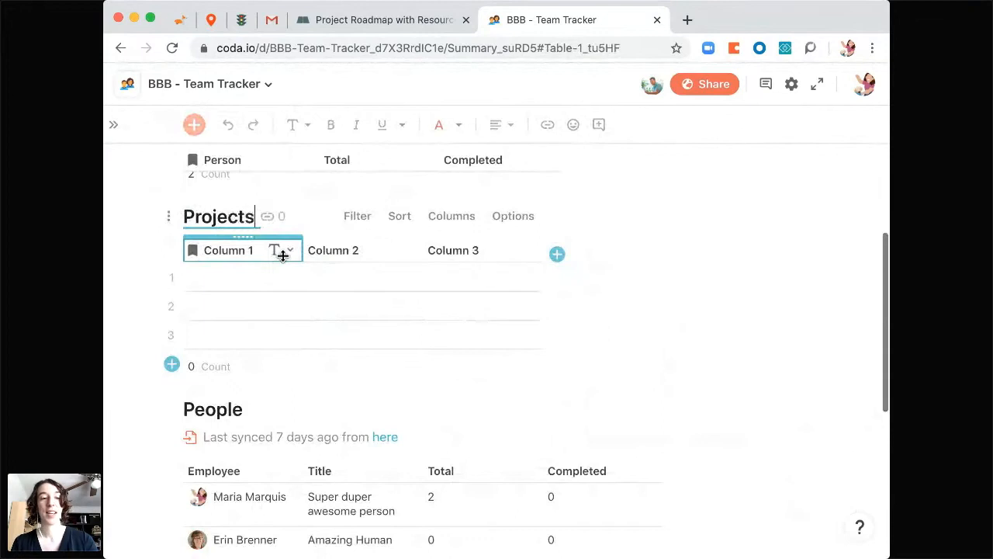
pyautogui.doubleClick(240, 250)
pyautogui.write('Name')
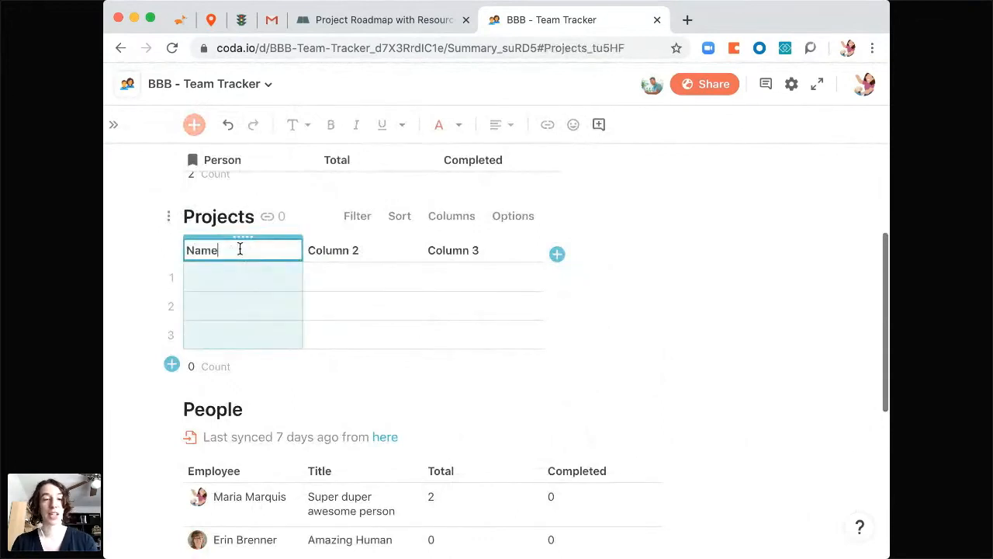
pyautogui.press('Tab')
pyautogui.write('Details')
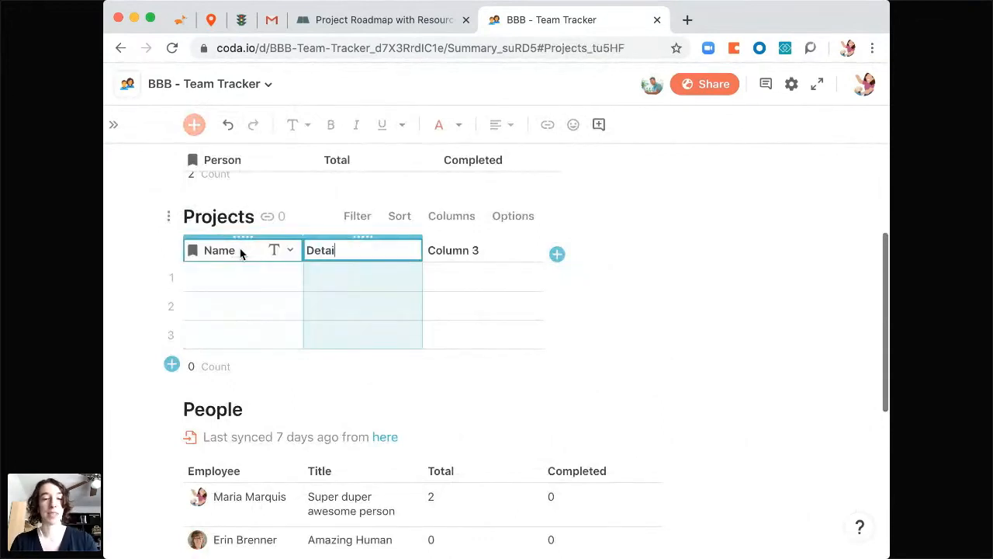
pyautogui.click(434, 250)
pyautogui.write('S')
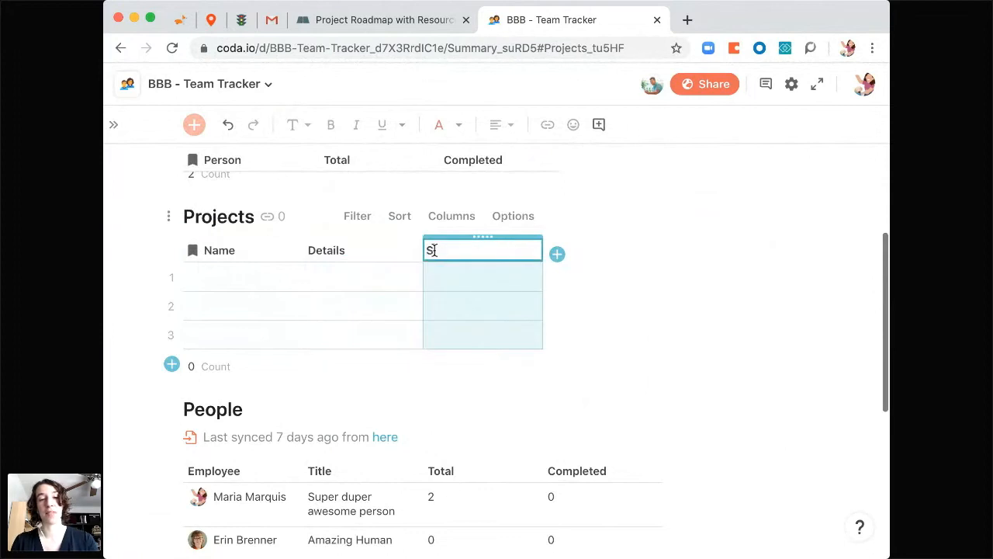
pyautogui.write('tart Date')
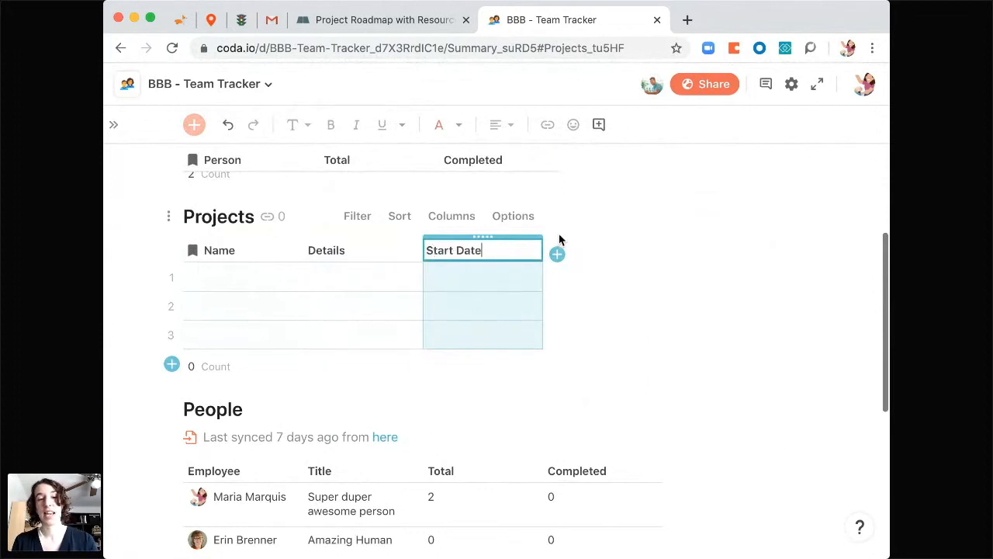
# Step: Add a text column named End Date to the Projects table after Start Date
pyautogui.press('Return')
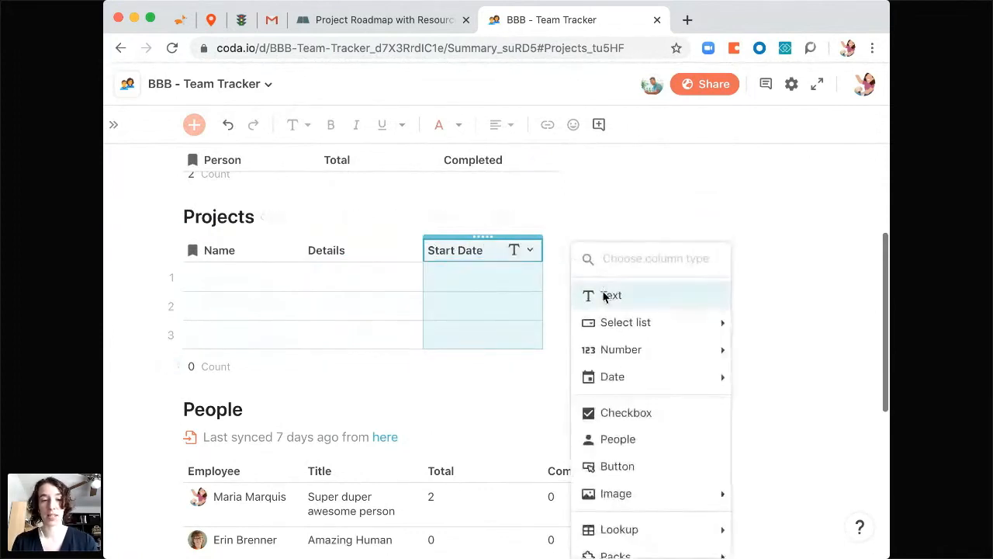
pyautogui.click(604, 296)
pyautogui.write('End Date')
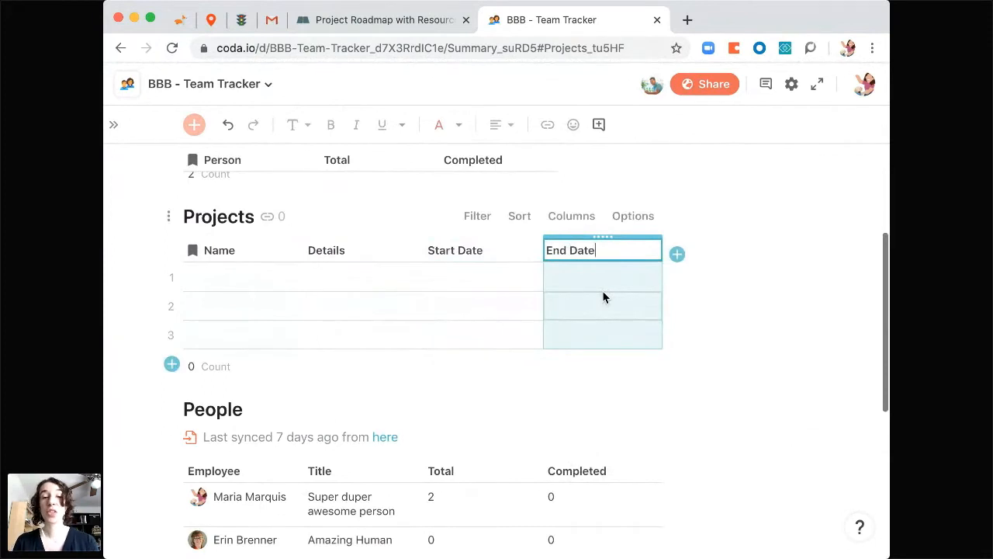
# Step: Widen the Name column of the Projects table and name the first project Small Business Initiative
pyautogui.click(266, 290)
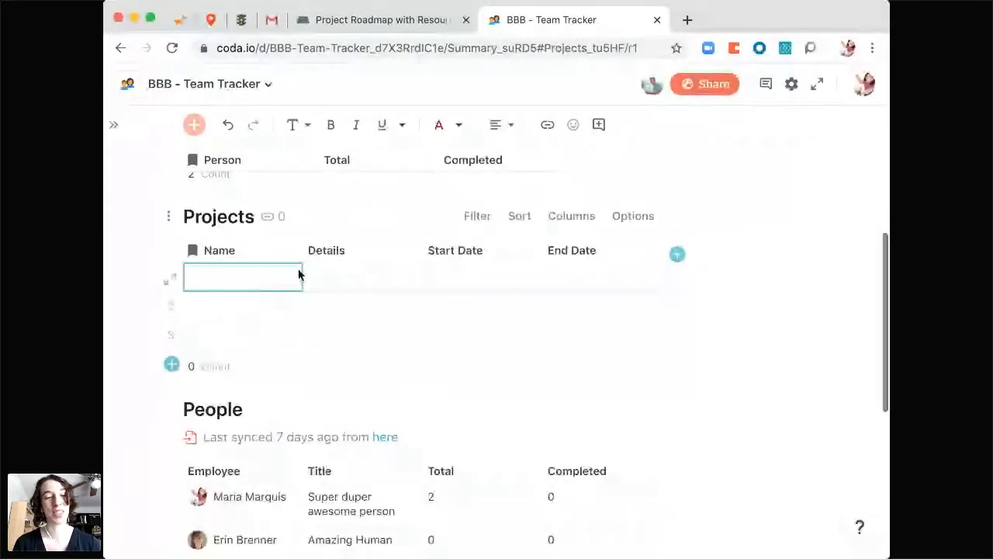
pyautogui.moveTo(303, 249); pyautogui.dragTo(334, 249)
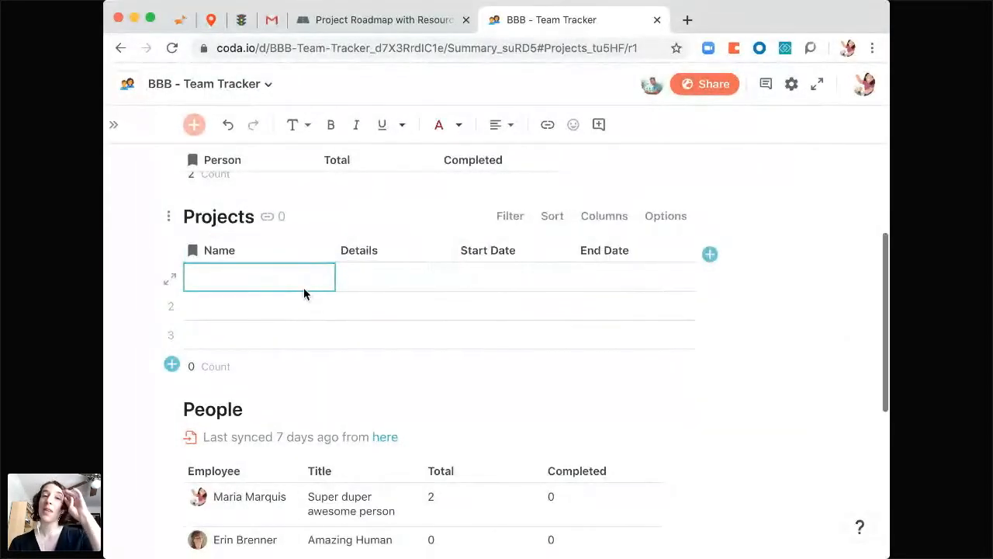
pyautogui.doubleClick(279, 283)
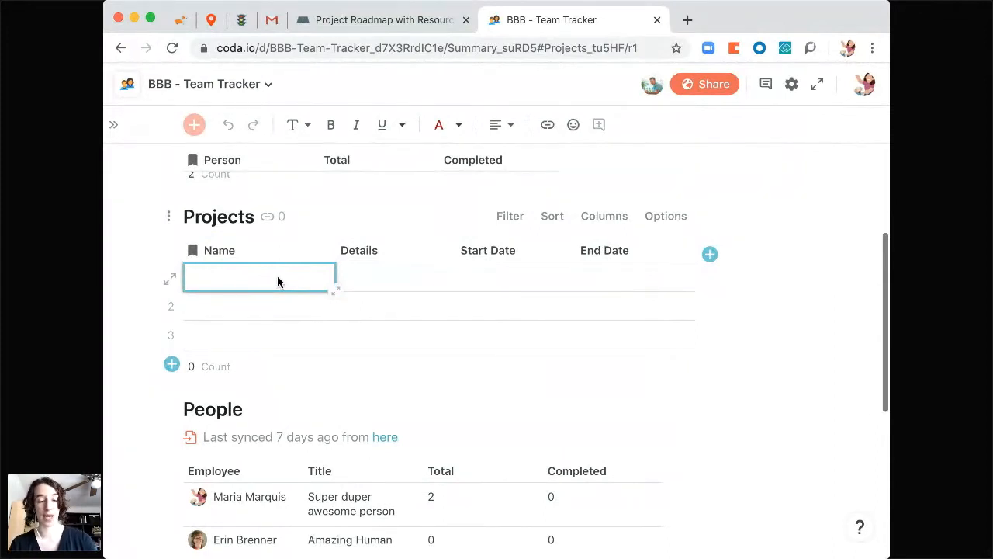
pyautogui.write('Small Businss')
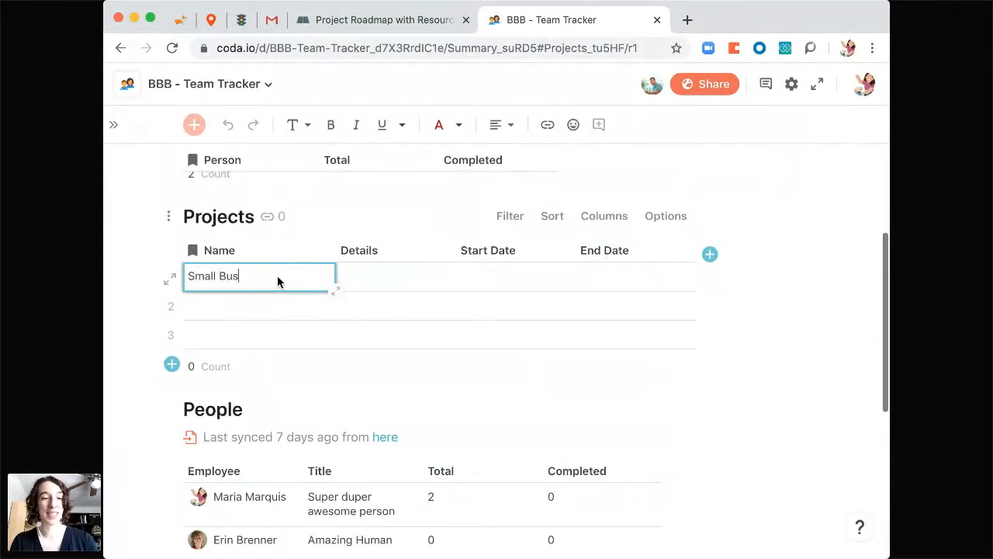
pyautogui.press('BackSpace')
pyautogui.press('BackSpace')
pyautogui.press('BackSpace')
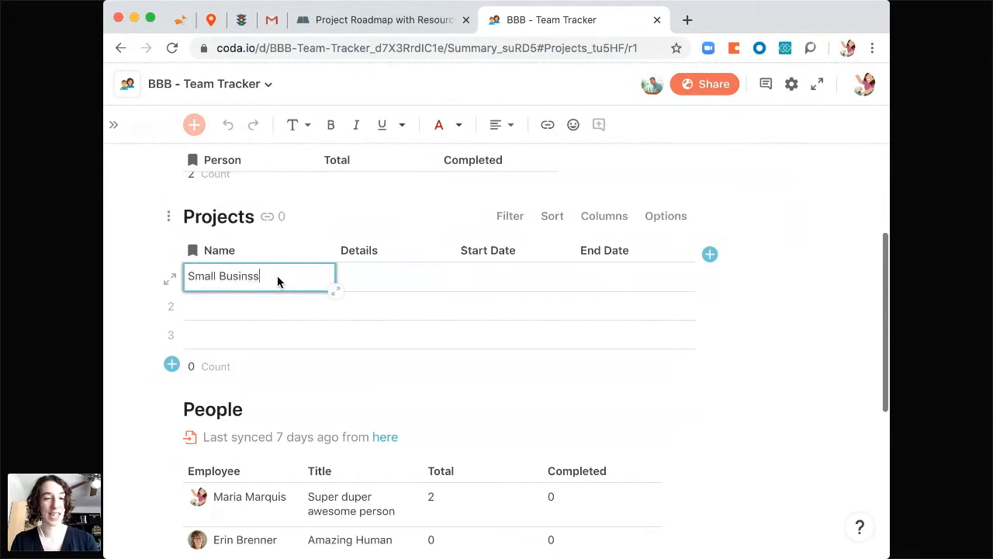
pyautogui.write('ess Initiative')
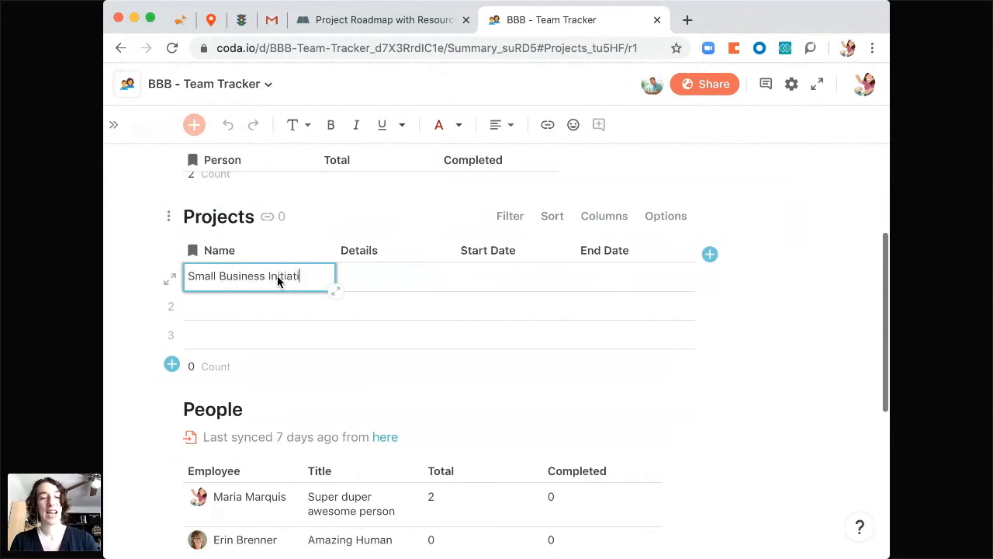
# Step: Name the project in the second row Large Business Initiative
pyautogui.click(259, 312)
pyautogui.write('Larg')
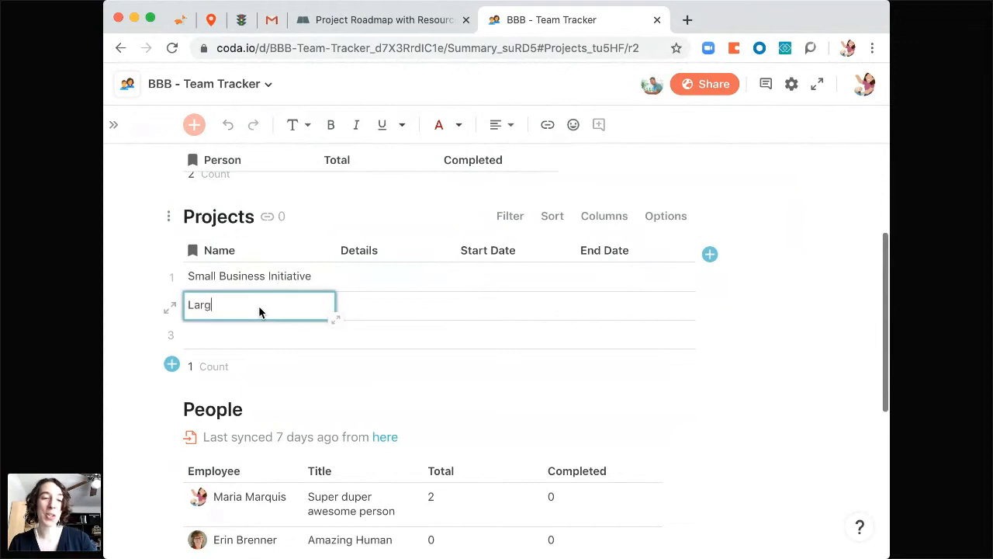
pyautogui.write('e Business INit')
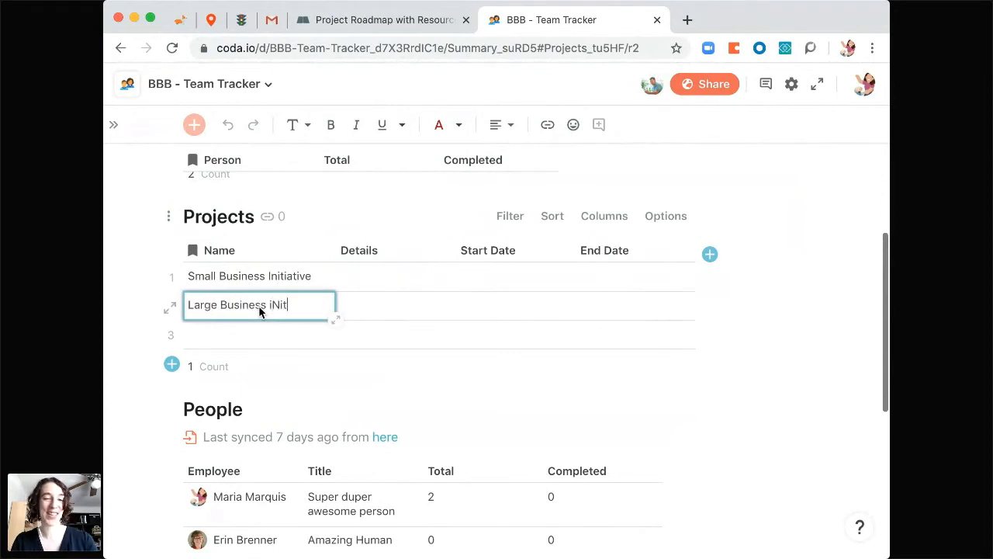
pyautogui.press('BackSpace')
pyautogui.press('BackSpace')
pyautogui.press('BackSpace')
pyautogui.press('BackSpace')
pyautogui.write('Initiative')
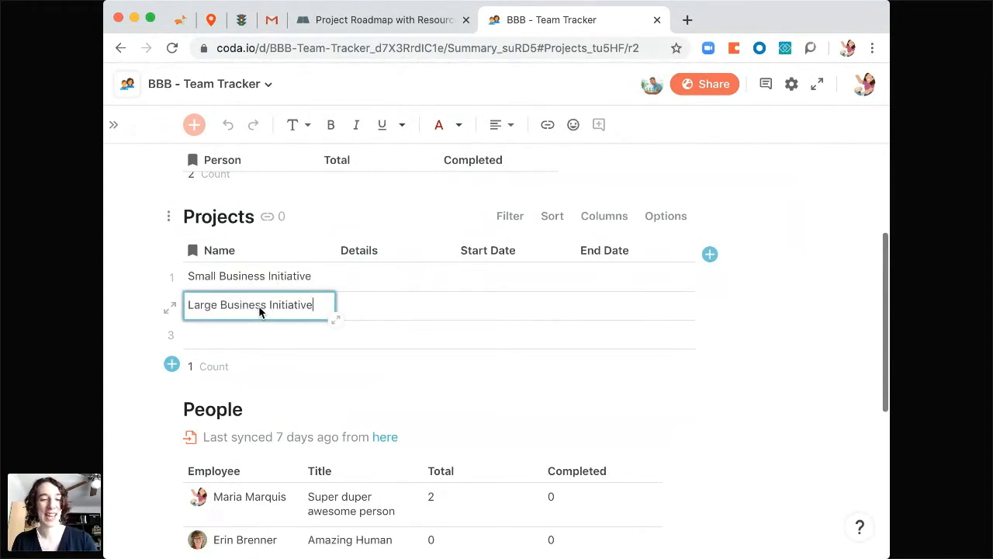
pyautogui.press('Return')
# Step: Name the project in the third row Localization
pyautogui.click(217, 338)
pyautogui.write('Locat')
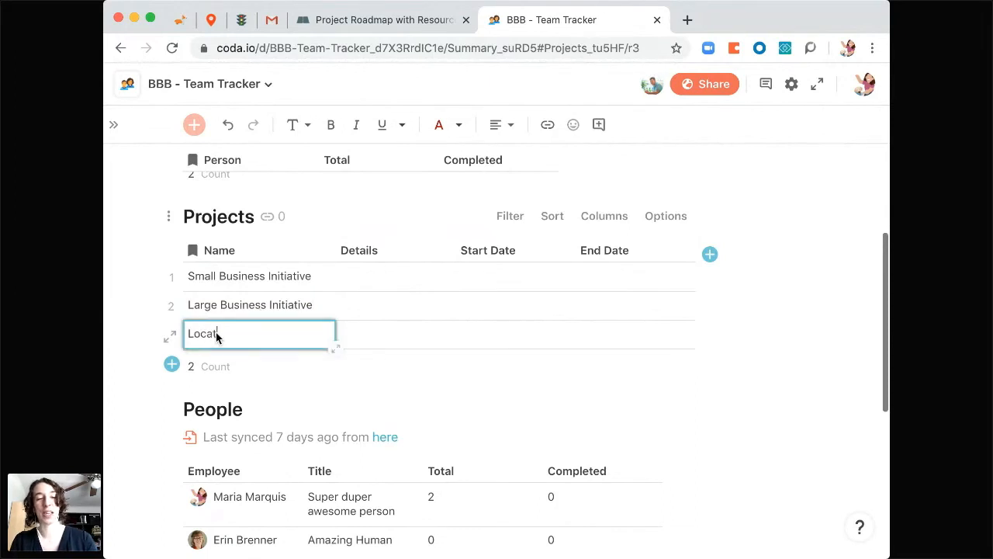
pyautogui.write('ization')
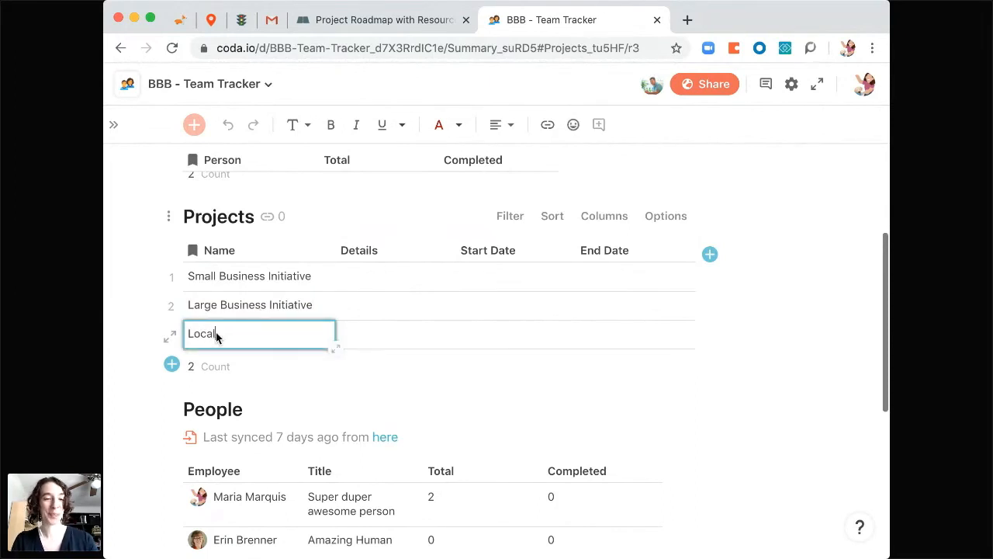
# Step: Fill the Details column with the placeholder text Details for all three projects, copying it from the first row
pyautogui.click(378, 281)
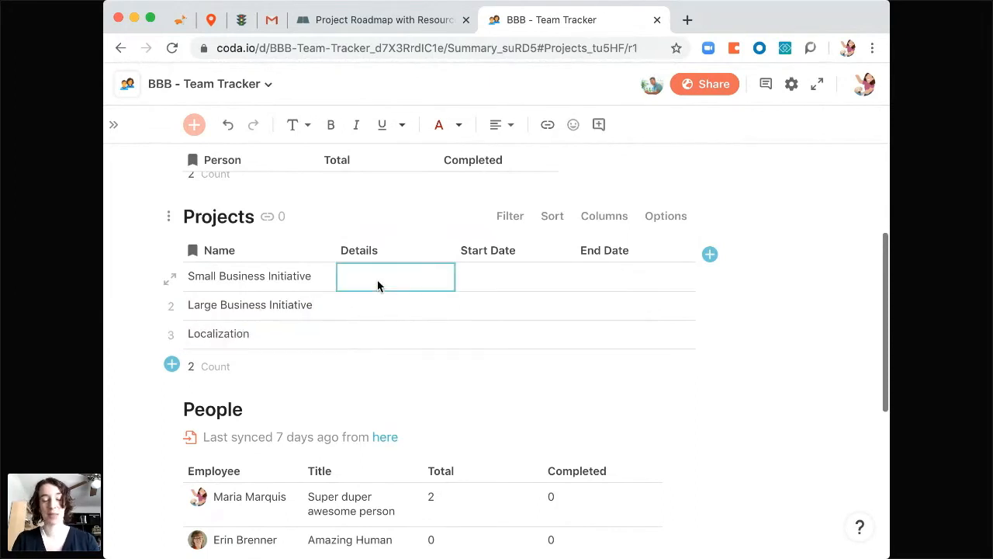
pyautogui.write('Detail')
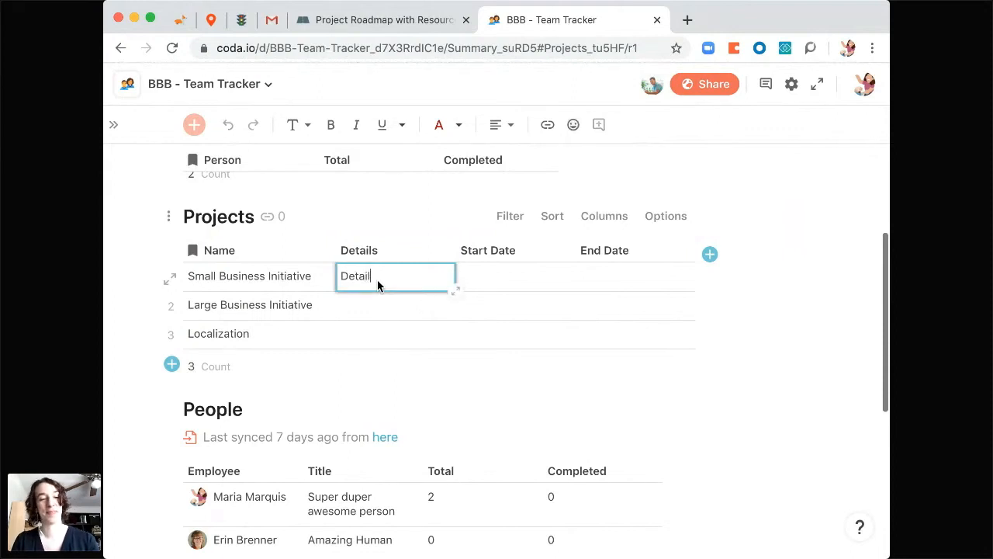
pyautogui.write('s')
pyautogui.press('Return')
pyautogui.click(403, 284)
pyautogui.hotkey('ctrl', 'c')
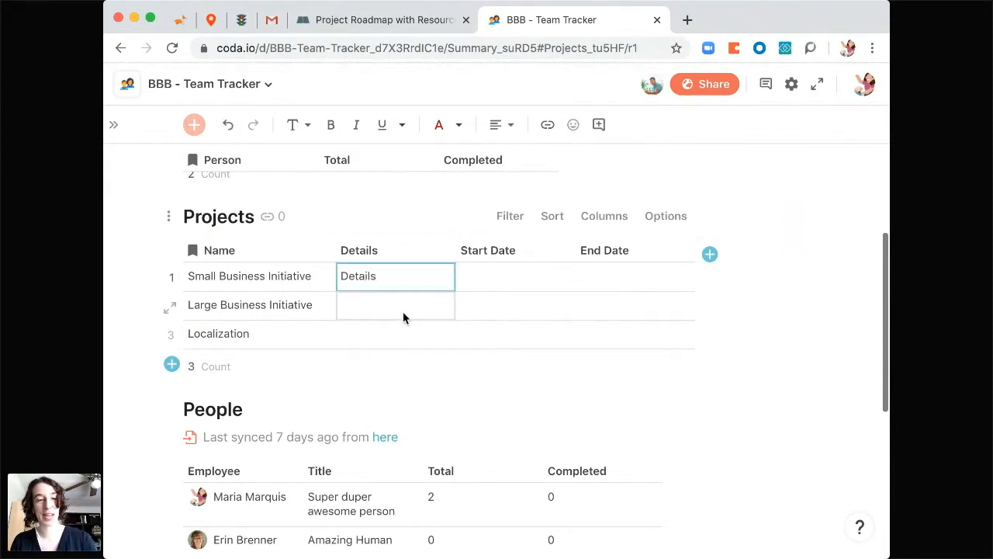
pyautogui.click(403, 311)
pyautogui.hotkey('ctrl', 'v')
pyautogui.press('Down')
pyautogui.hotkey('ctrl', 'v')
pyautogui.click(404, 284)
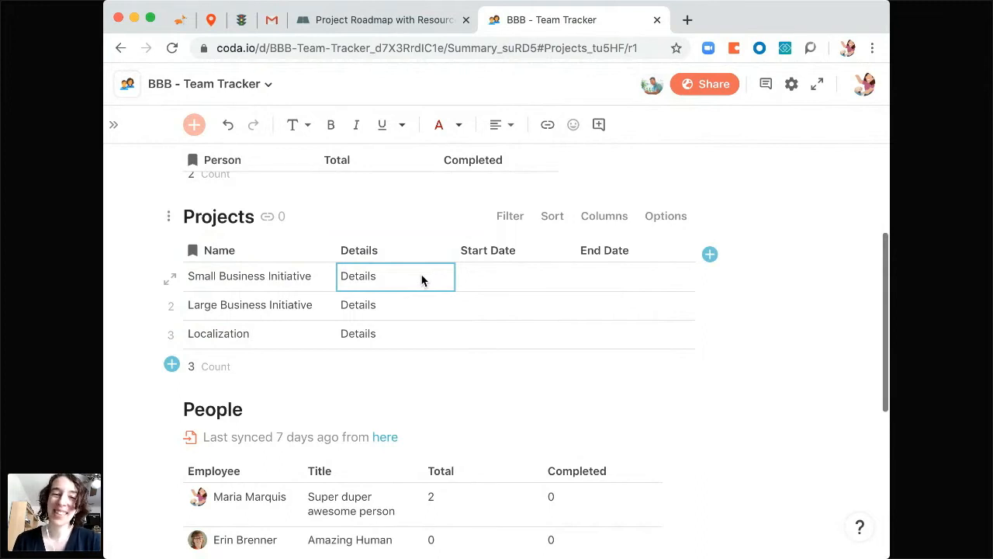
pyautogui.doubleClick(421, 281)
pyautogui.click(501, 282)
pyautogui.click(419, 286)
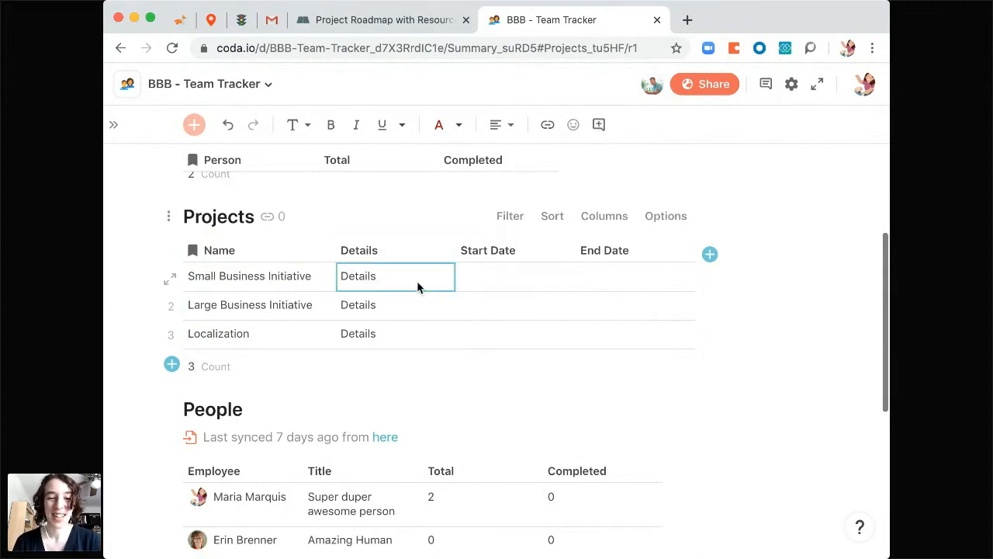
pyautogui.doubleClick(430, 288)
pyautogui.click(466, 271)
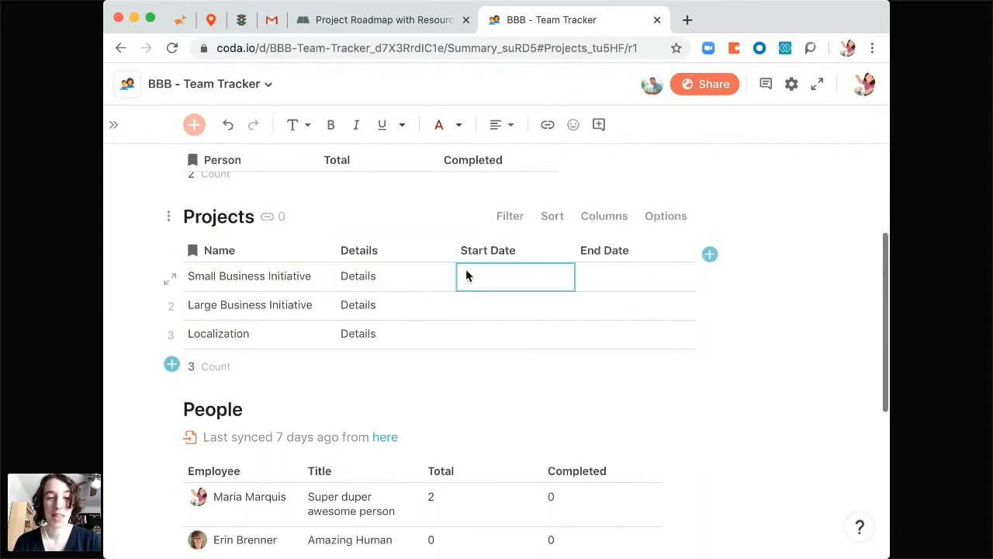
pyautogui.click(452, 286)
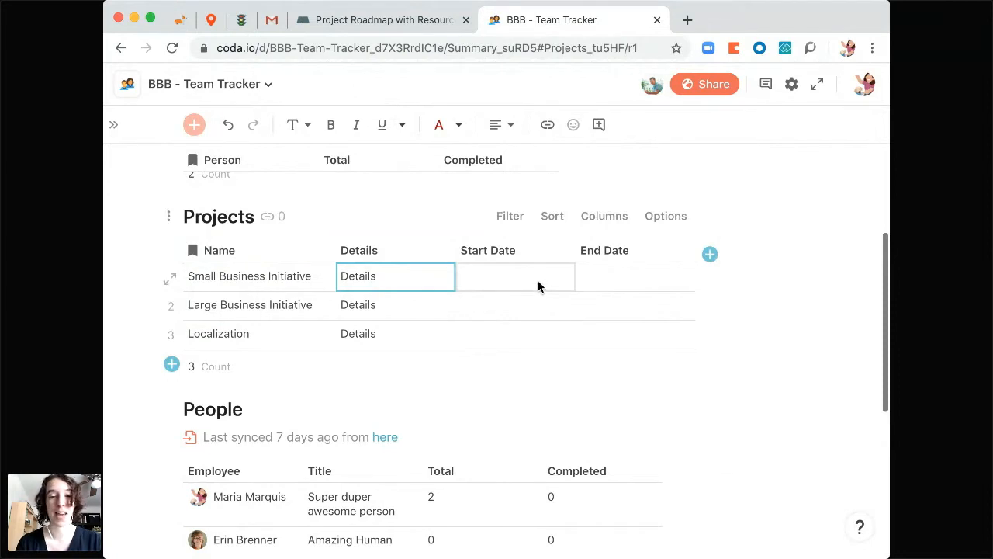
# Step: Change the Start Date column's format from Text to Date
pyautogui.click(552, 257)
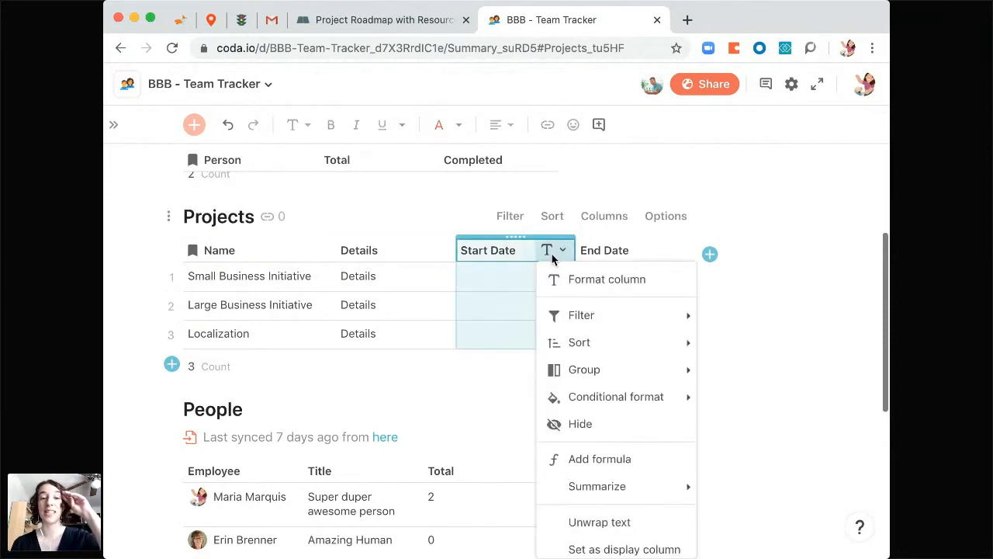
pyautogui.click(602, 284)
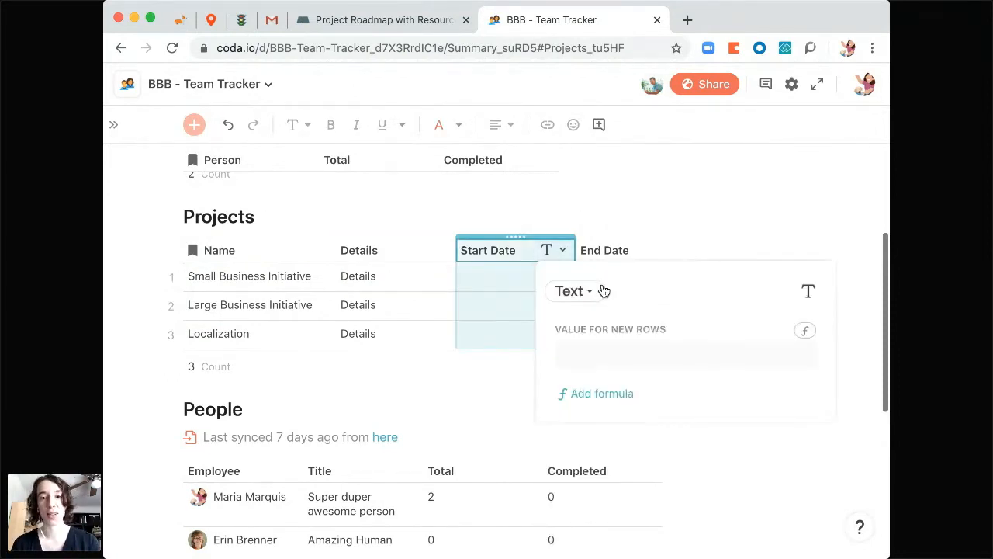
pyautogui.click(596, 297)
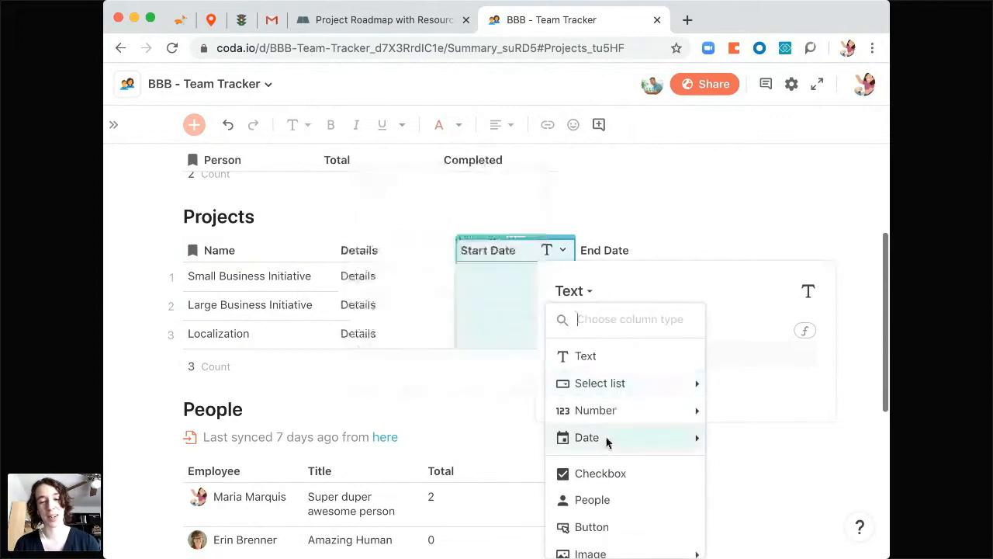
pyautogui.moveTo(607, 443)
pyautogui.click(757, 438)
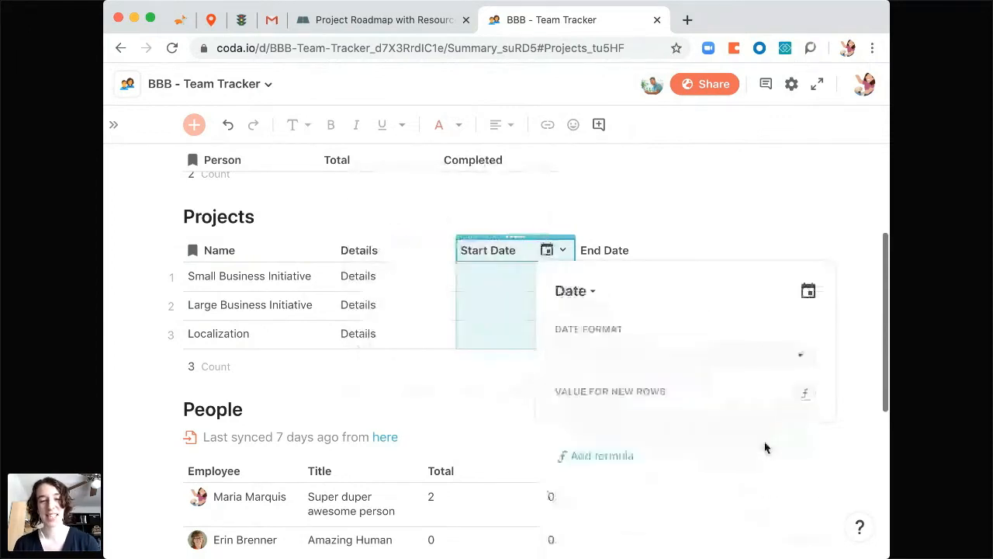
# Step: Change the End Date column's format from Text to Date and close the format settings
pyautogui.click(613, 250)
pyautogui.click(667, 251)
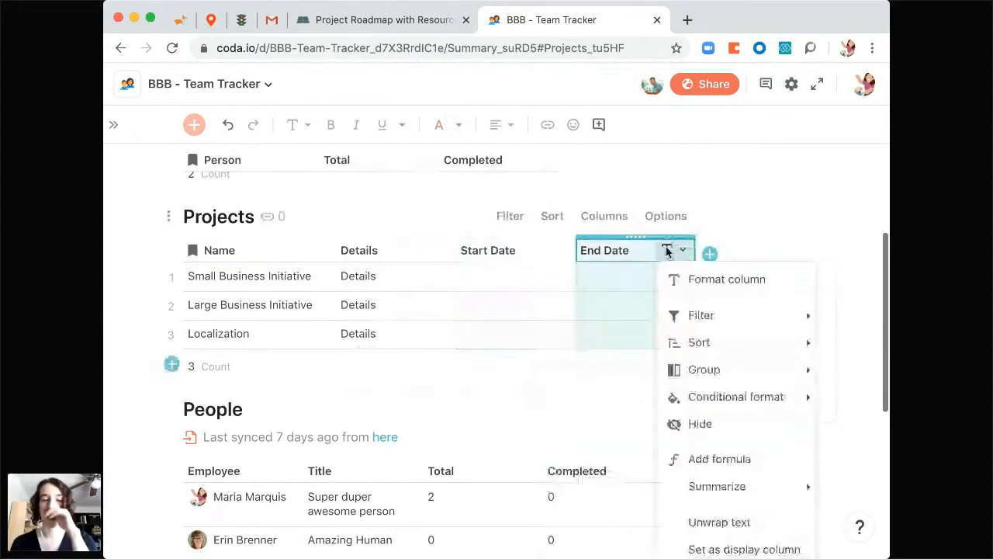
pyautogui.click(693, 281)
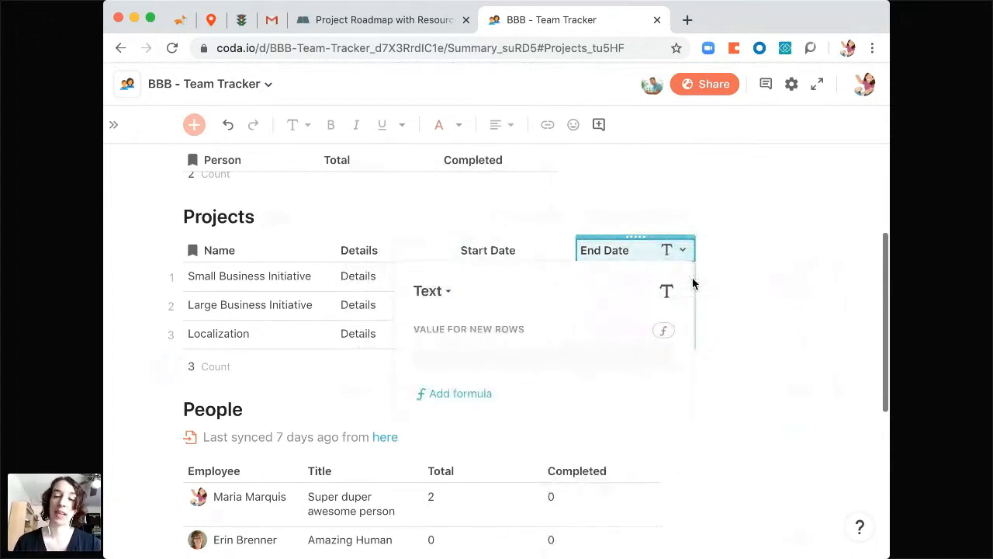
pyautogui.click(448, 290)
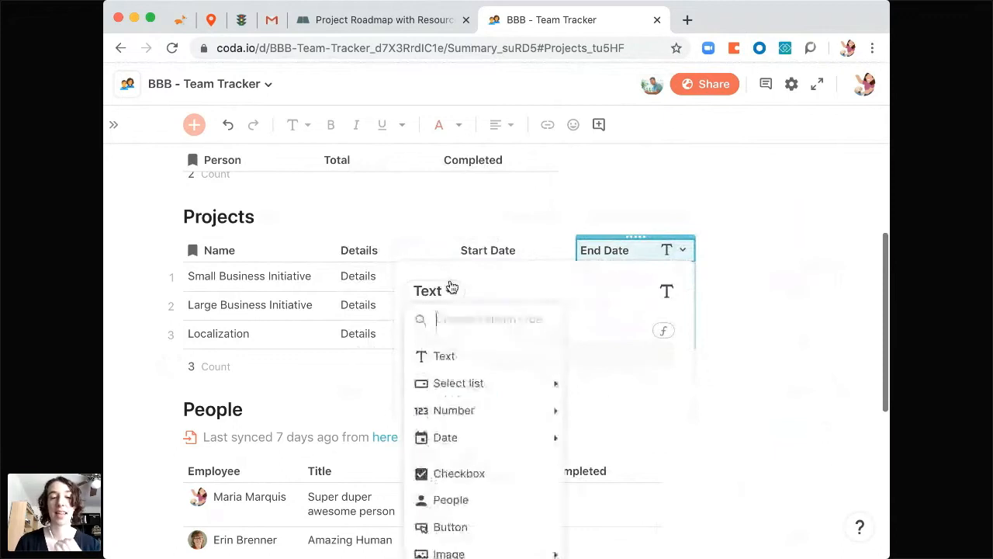
pyautogui.moveTo(466, 437)
pyautogui.click(601, 436)
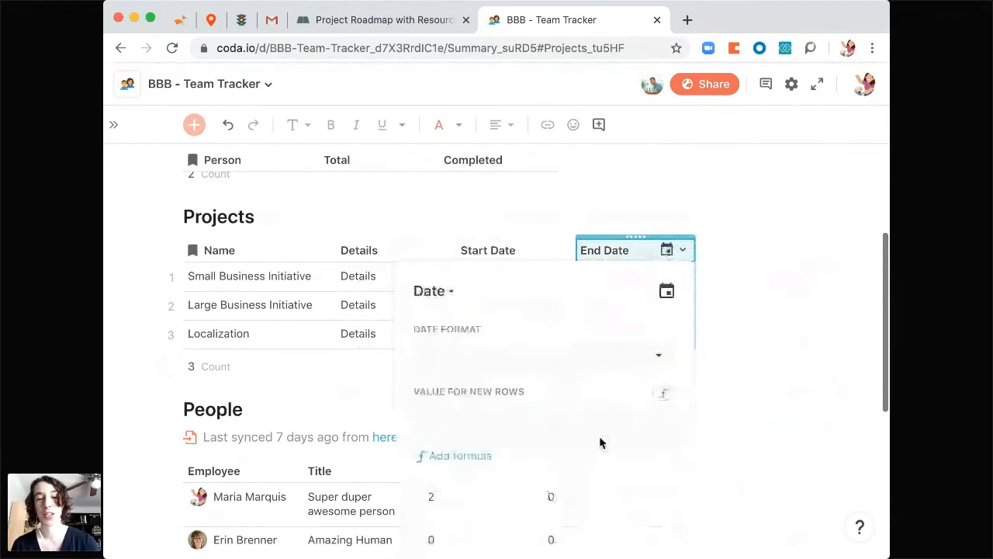
pyautogui.click(383, 279)
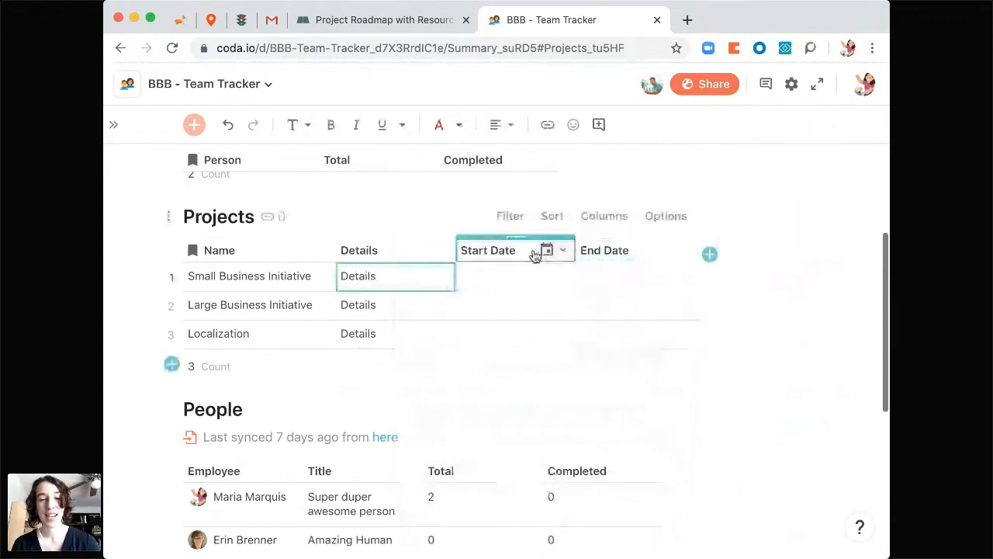
# Step: Set the Small Business Initiative project's start date to 4/7/2020 and its end date to 5/7/2020
pyautogui.rightClick(537, 255)
pyautogui.doubleClick(499, 282)
pyautogui.doubleClick(614, 284)
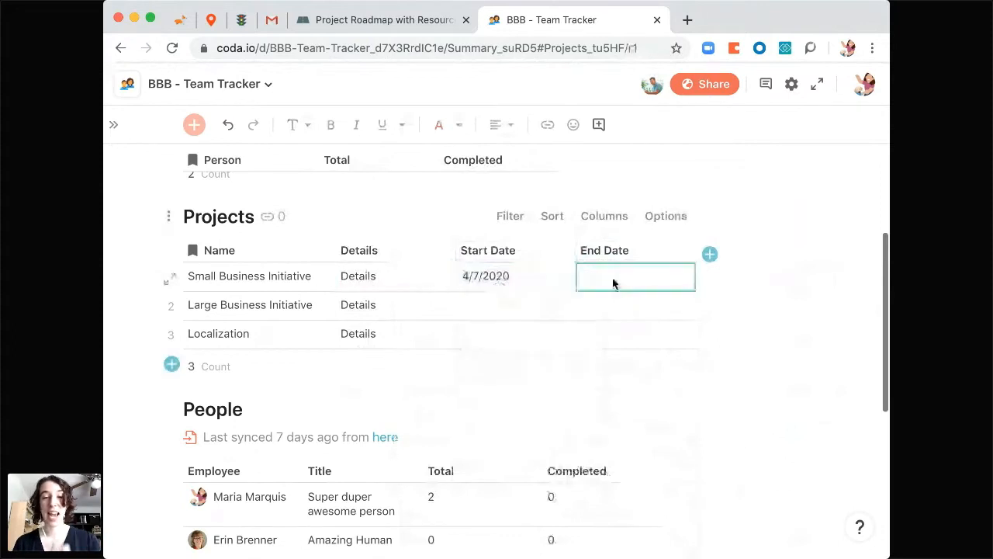
pyautogui.click(709, 298)
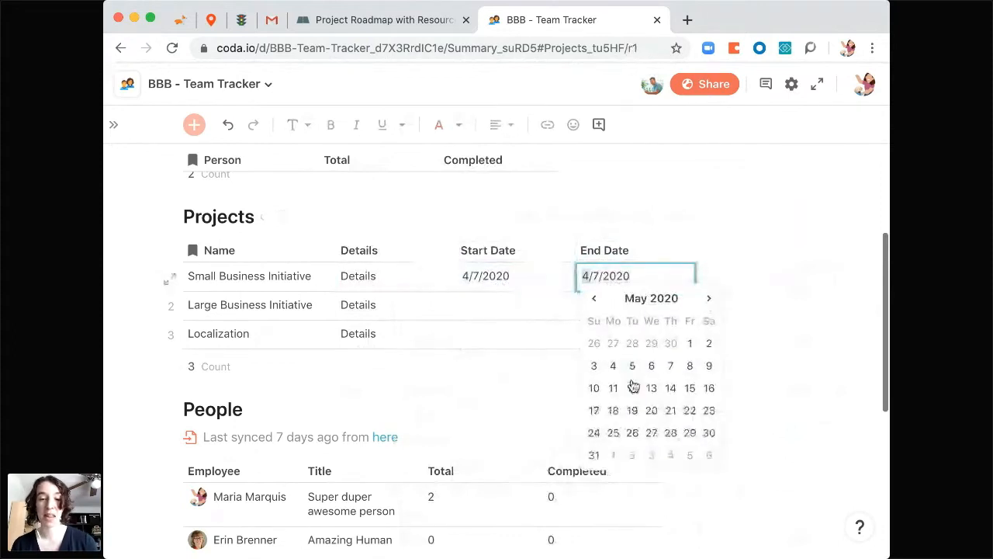
pyautogui.click(672, 367)
# Step: Set the Large Business Initiative project's start date to 4/22/2020 and its end date to 5/29/2020
pyautogui.click(510, 311)
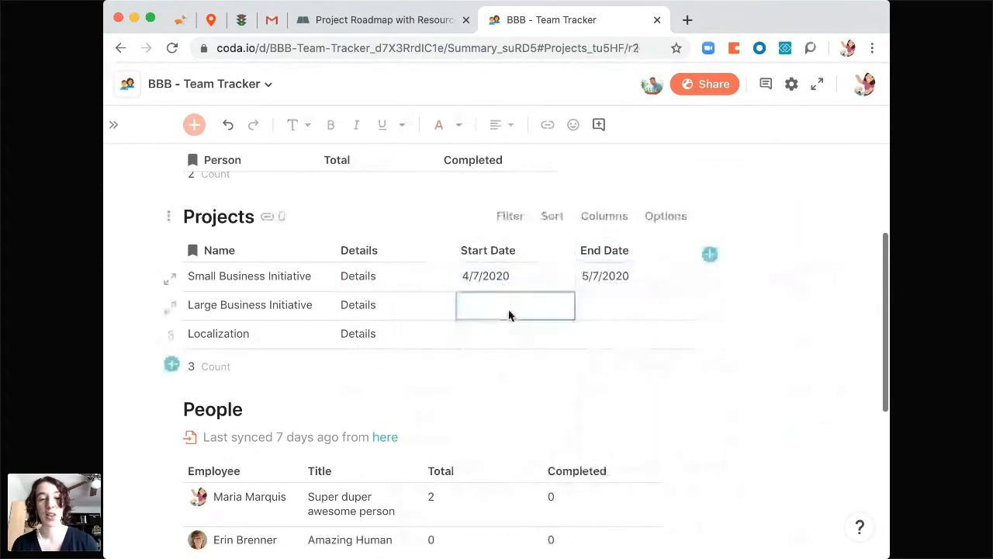
pyautogui.doubleClick(510, 312)
pyautogui.click(533, 440)
pyautogui.click(613, 315)
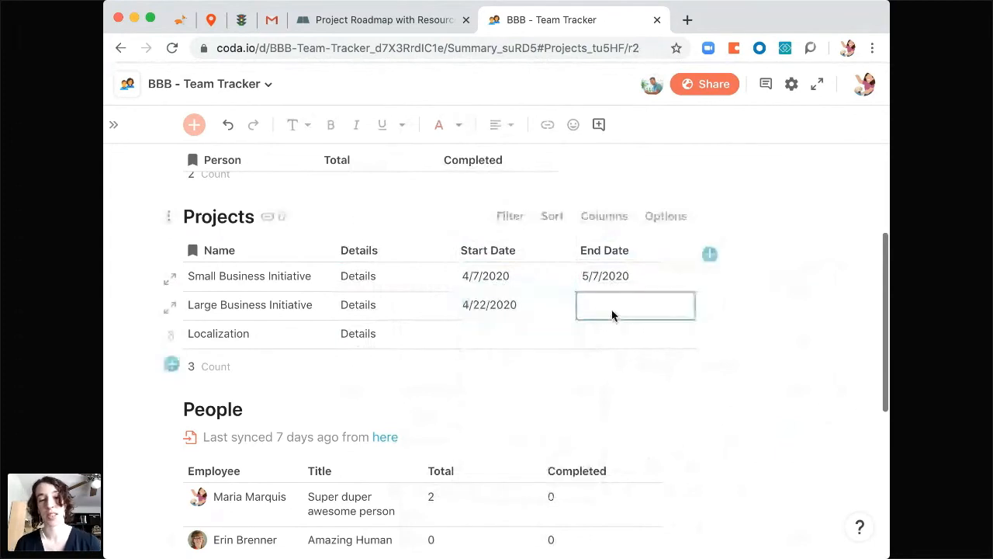
pyautogui.doubleClick(612, 315)
pyautogui.click(709, 327)
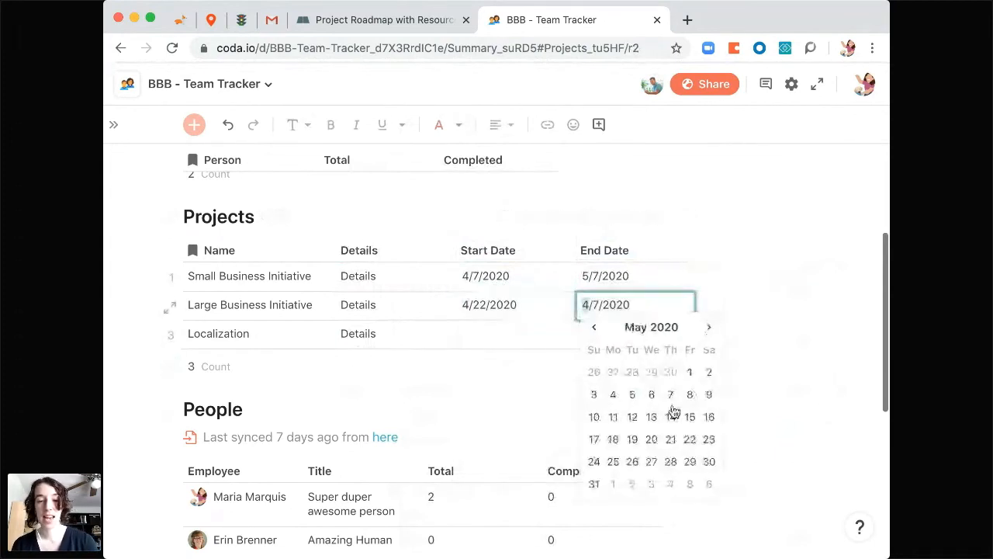
pyautogui.click(693, 464)
# Step: Set the Localization project's start date to 5/13/2020 and its end date to 6/10/2020
pyautogui.click(500, 332)
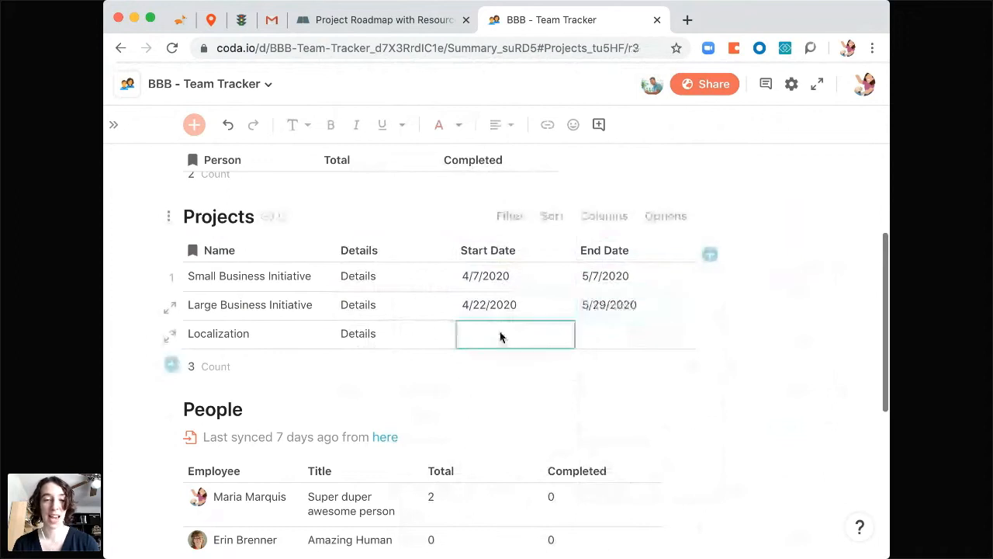
pyautogui.doubleClick(500, 331)
pyautogui.click(585, 358)
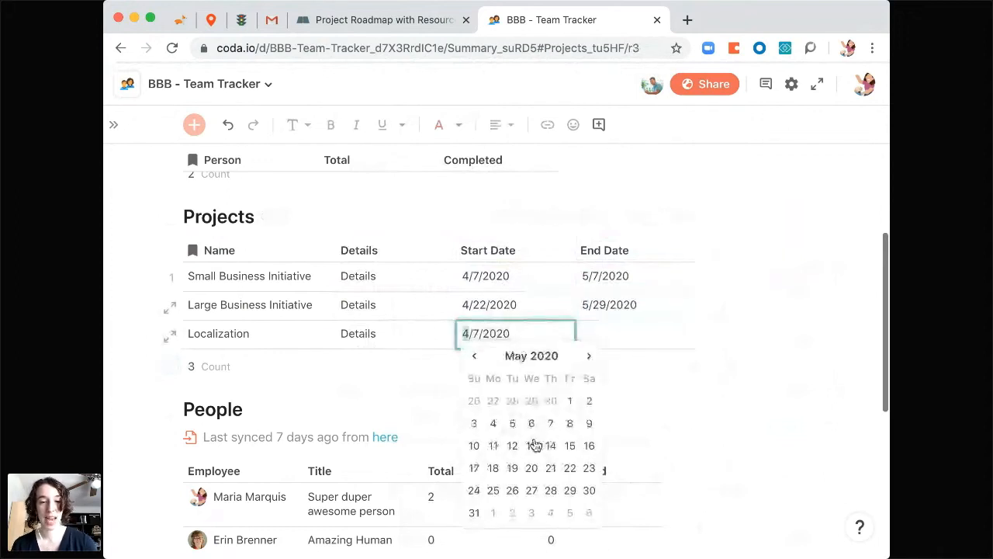
pyautogui.click(533, 443)
pyautogui.click(614, 335)
pyautogui.doubleClick(679, 342)
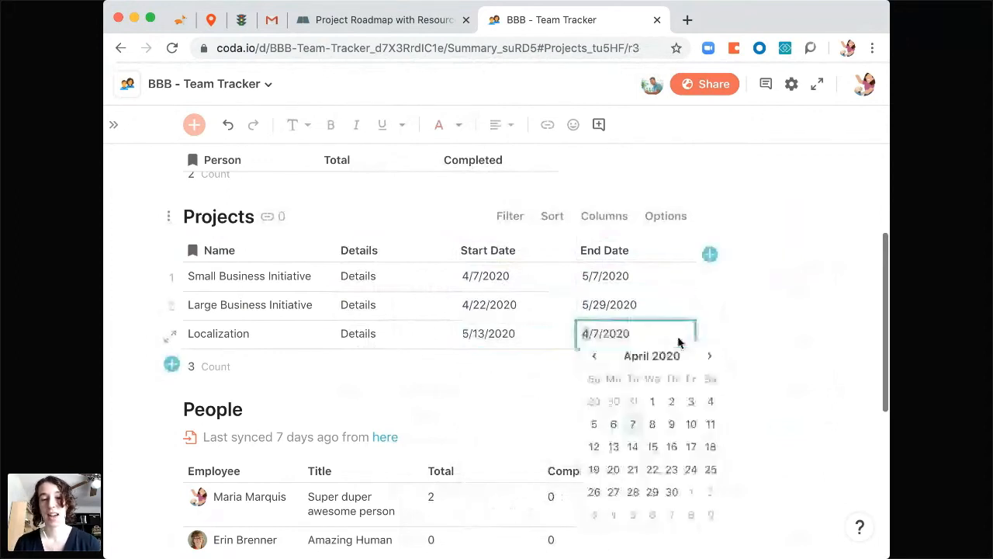
pyautogui.click(710, 356)
pyautogui.click(710, 356)
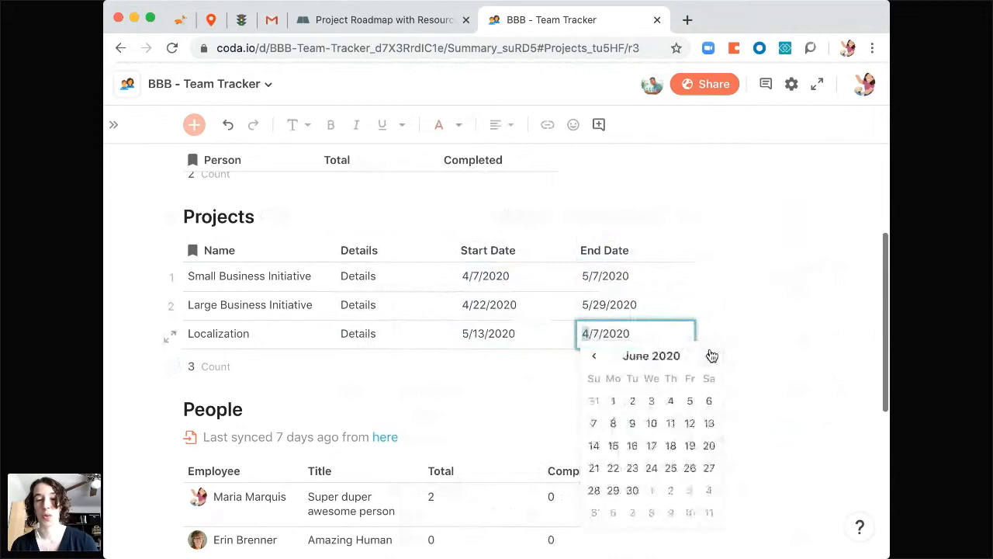
pyautogui.click(651, 423)
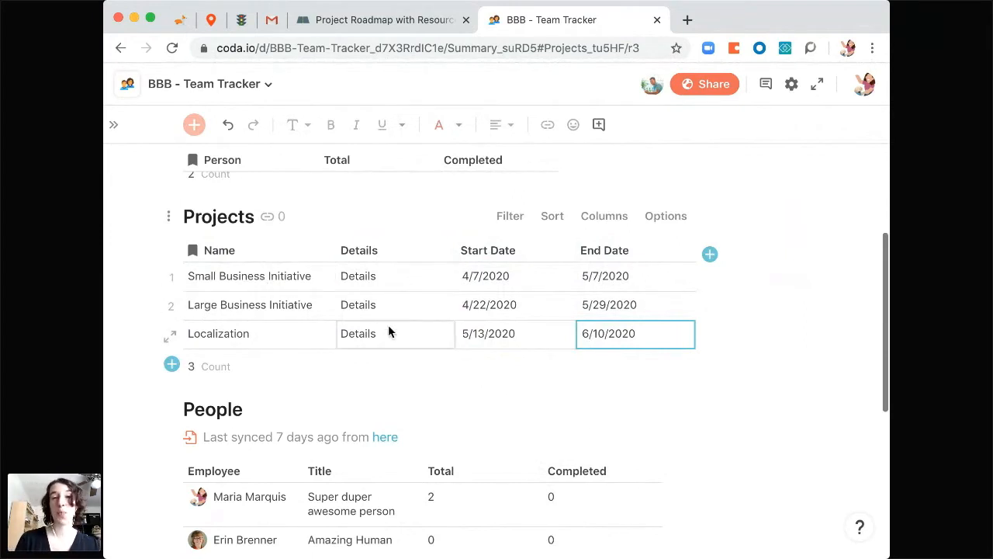
# Step: Go to the All Tasks page and set its goal selector to include all goals
pyautogui.click(115, 124)
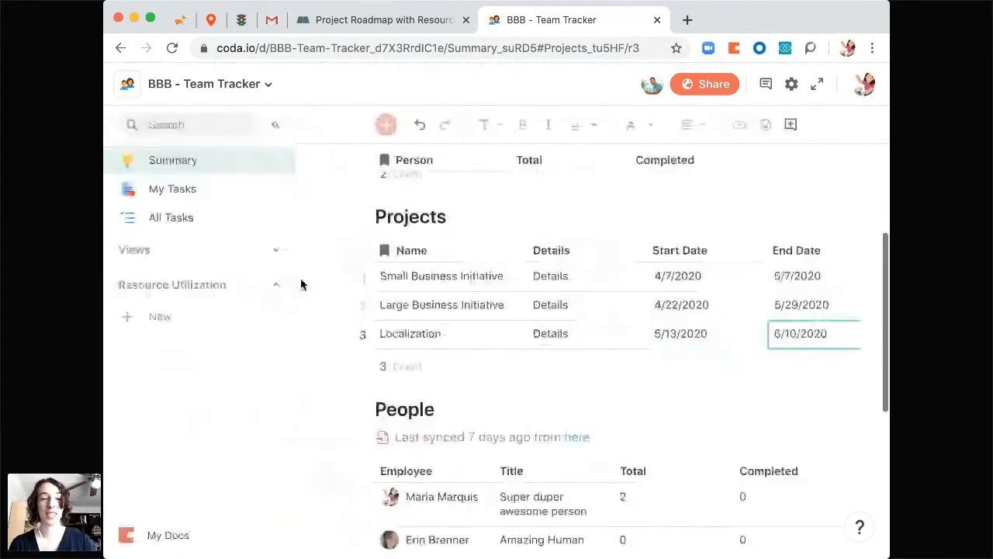
pyautogui.click(190, 221)
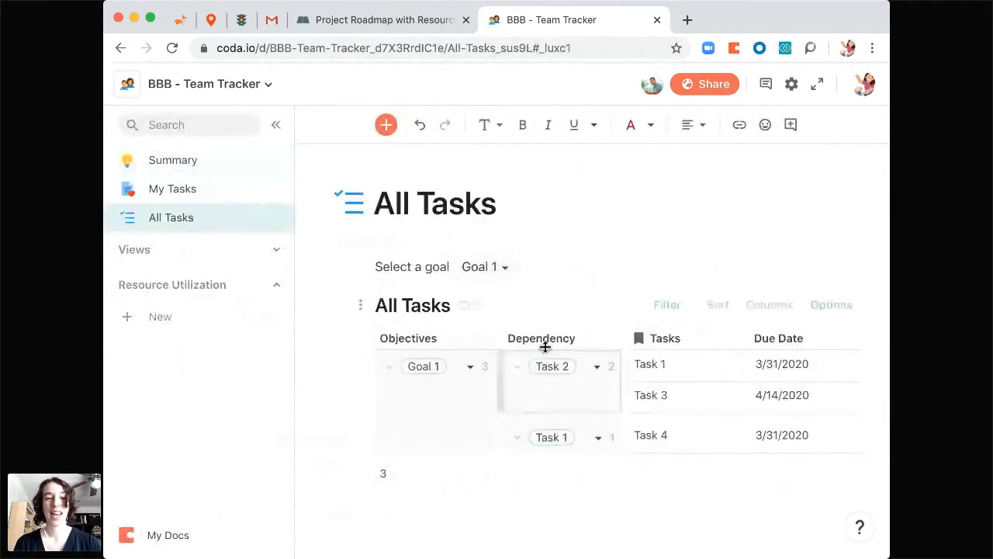
pyautogui.click(504, 268)
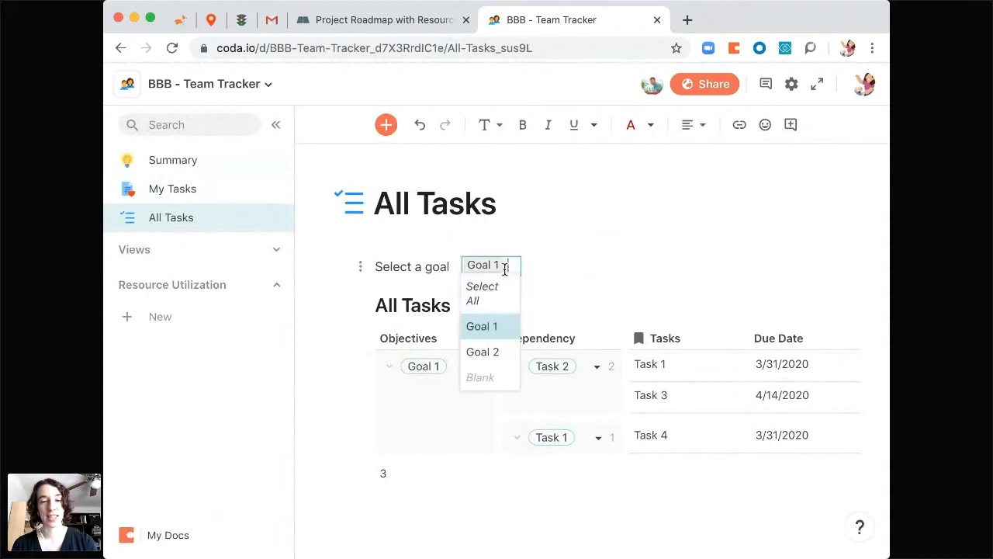
pyautogui.click(489, 286)
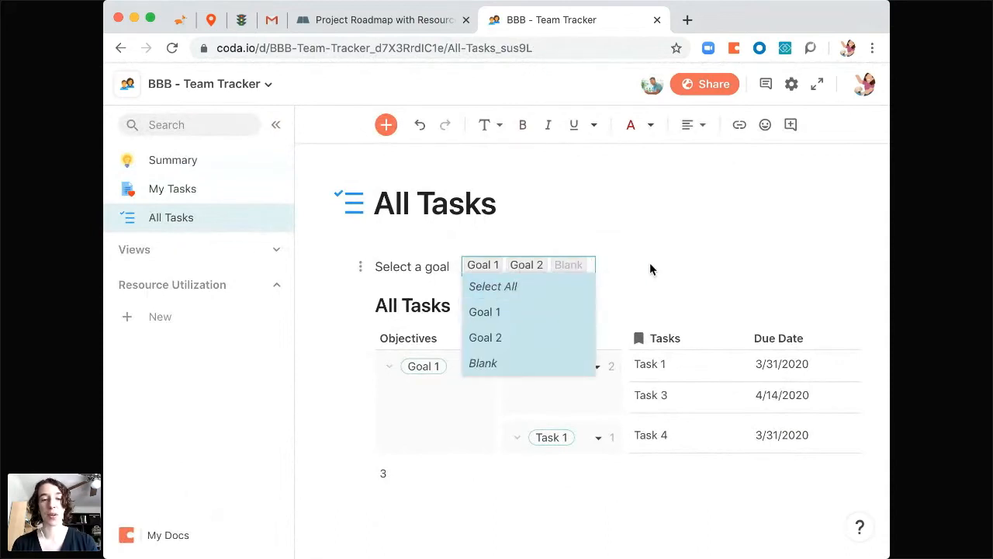
pyautogui.click(650, 263)
pyautogui.click(276, 125)
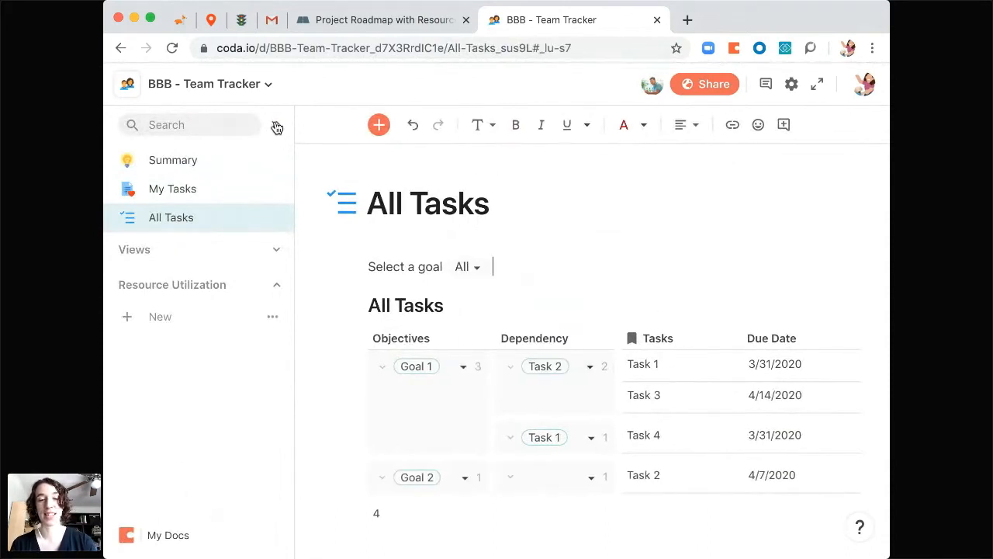
# Step: Insert a new column before Tasks in the All Tasks table and name it Project
pyautogui.scroll(-3, 608, 388)
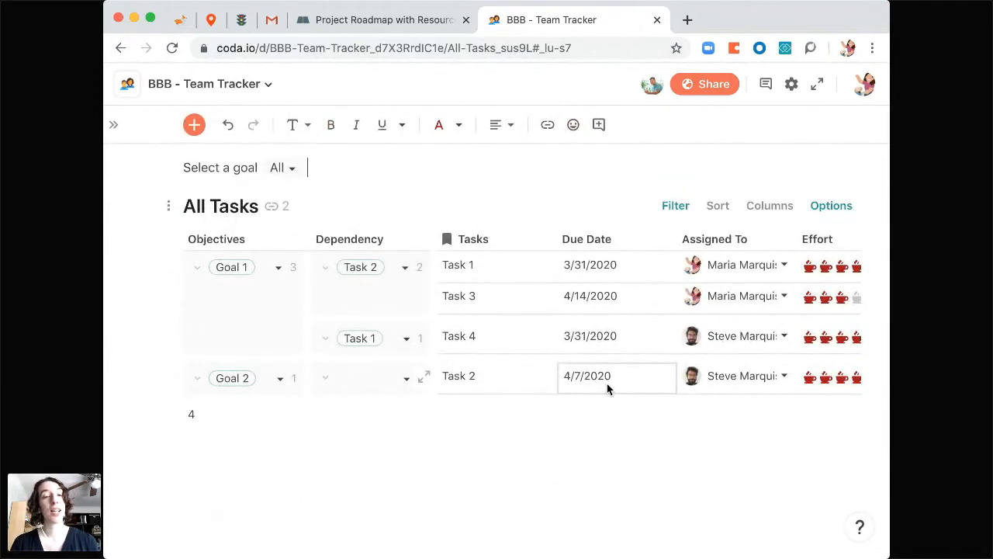
pyautogui.click(506, 237)
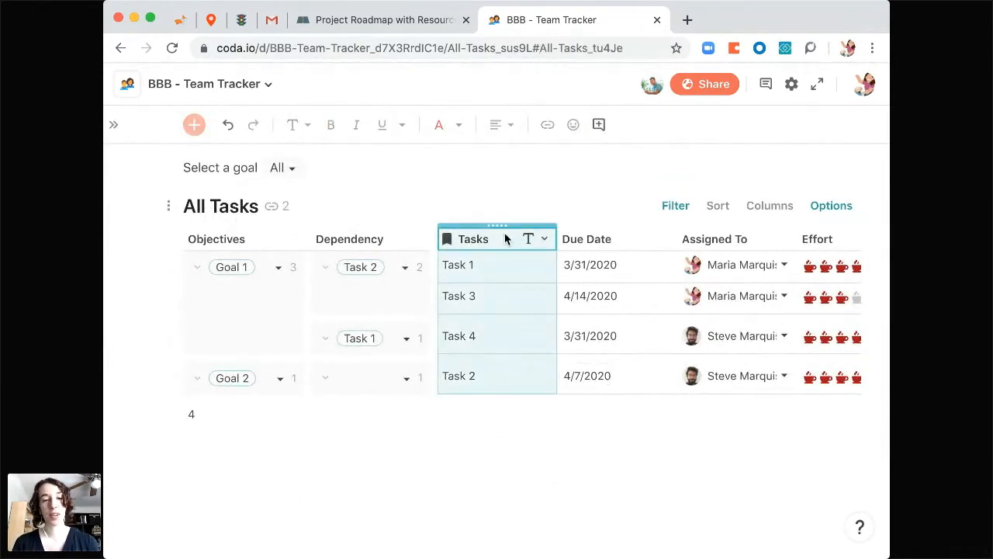
pyautogui.rightClick(506, 238)
pyautogui.moveTo(583, 466)
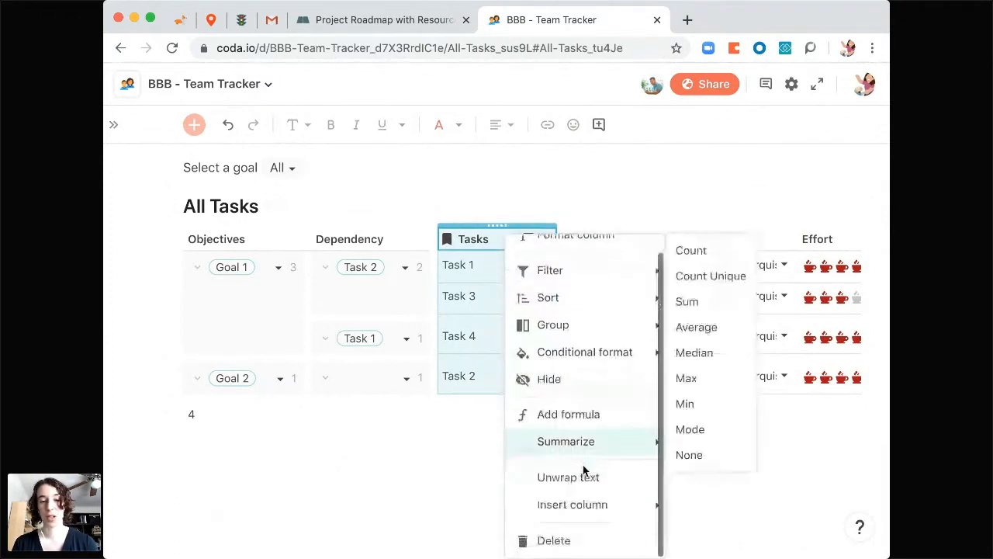
pyautogui.moveTo(572, 509)
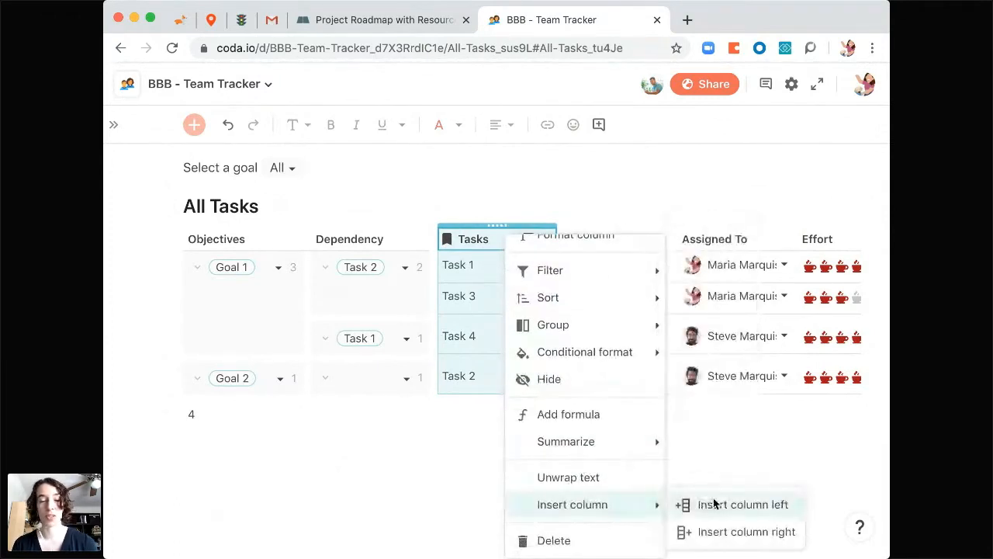
pyautogui.click(716, 504)
pyautogui.click(466, 240)
pyautogui.doubleClick(465, 241)
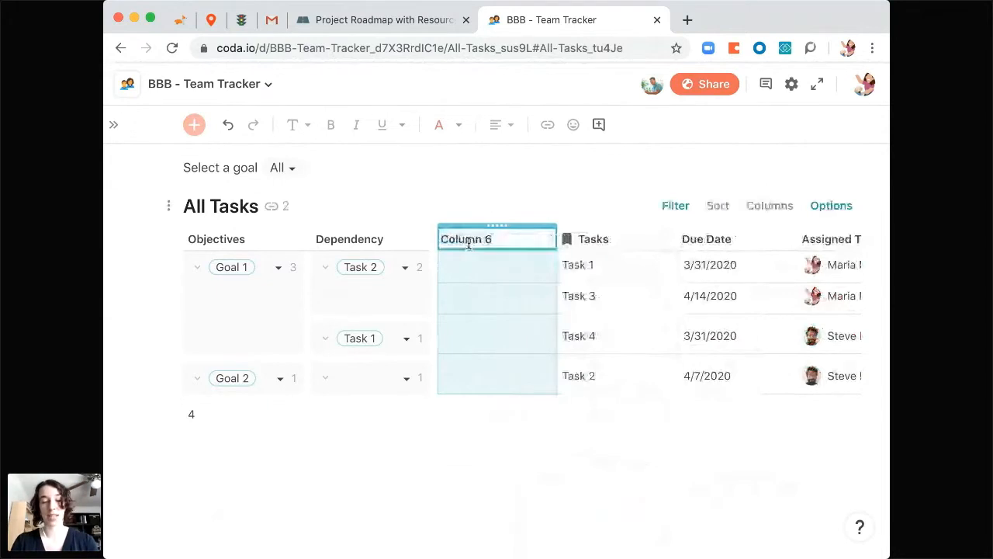
pyautogui.write('Project')
pyautogui.click(470, 271)
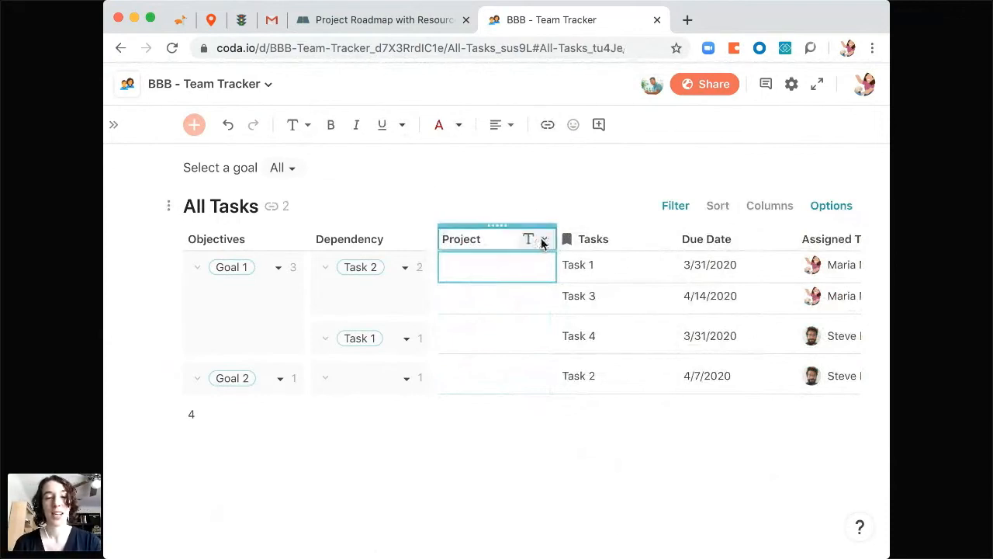
# Step: Change the Project column's format from Text to a Lookup from the Projects table
pyautogui.click(543, 241)
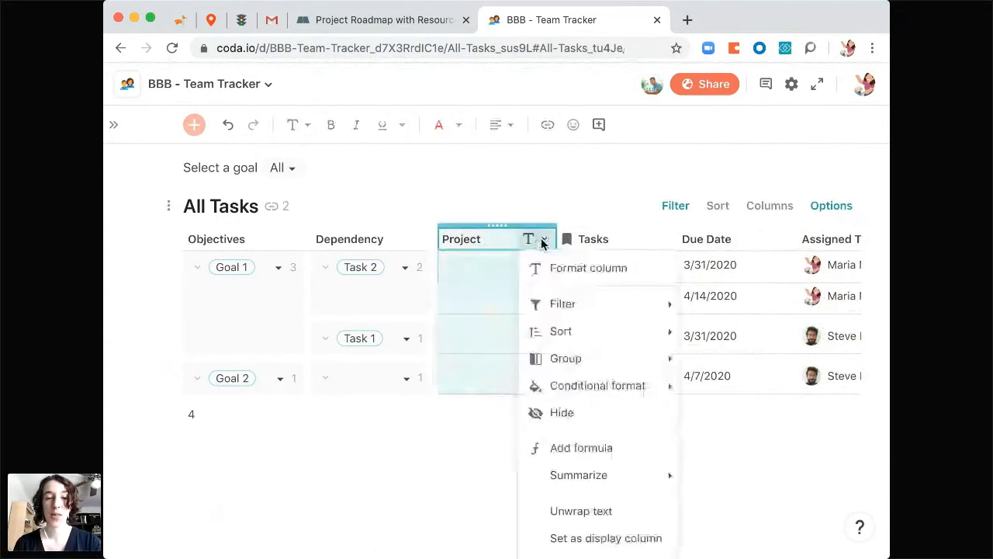
pyautogui.click(567, 271)
pyautogui.click(566, 282)
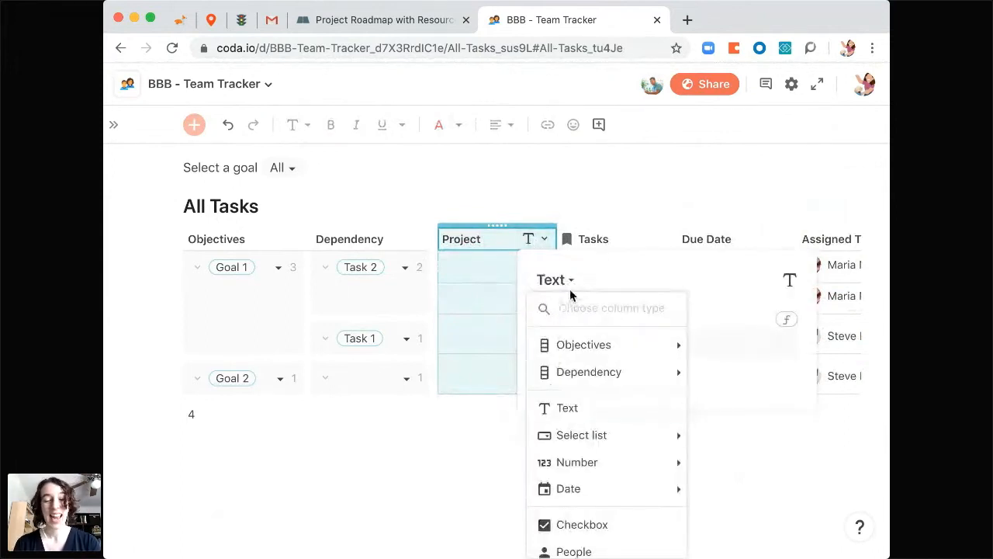
pyautogui.scroll(-5, 581, 435)
pyautogui.moveTo(578, 465)
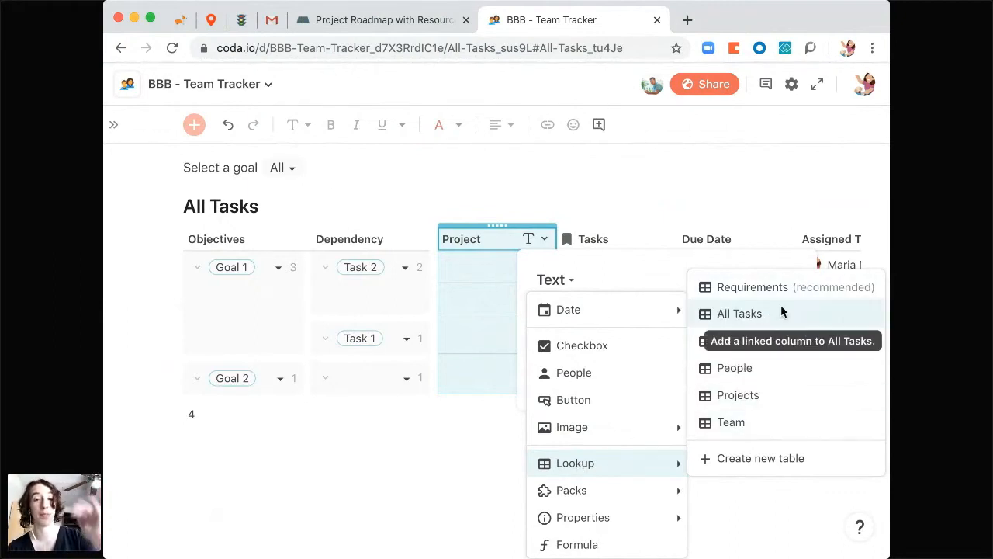
pyautogui.click(794, 393)
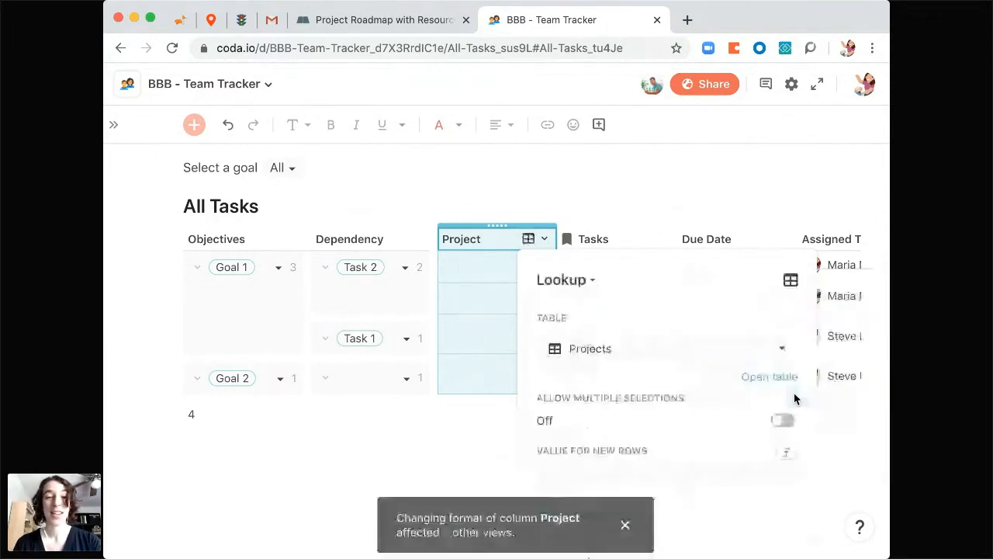
# Step: Assign Task 1 to the Small Business Initiative project and Task 3 to the Large Business Initiative project
pyautogui.click(492, 265)
pyautogui.click(494, 265)
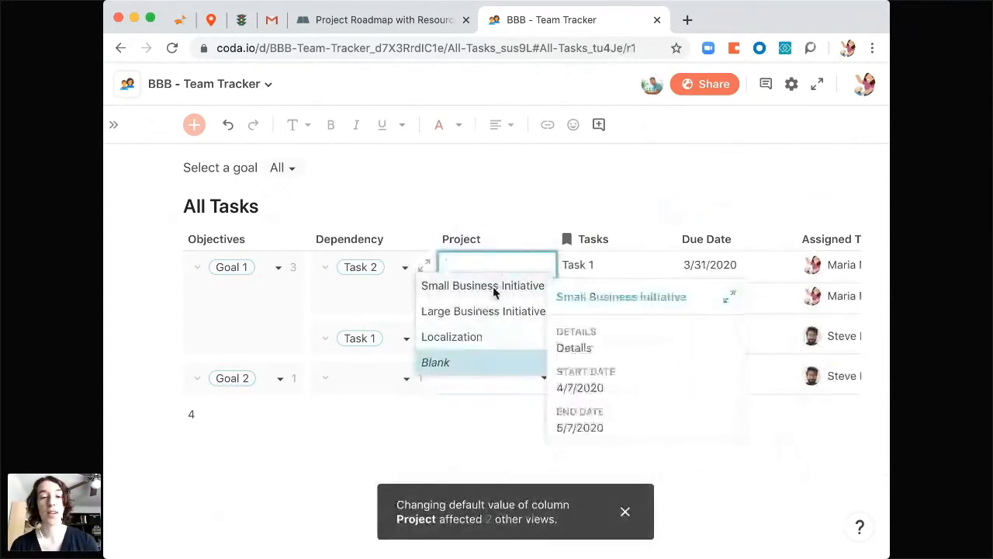
pyautogui.click(494, 289)
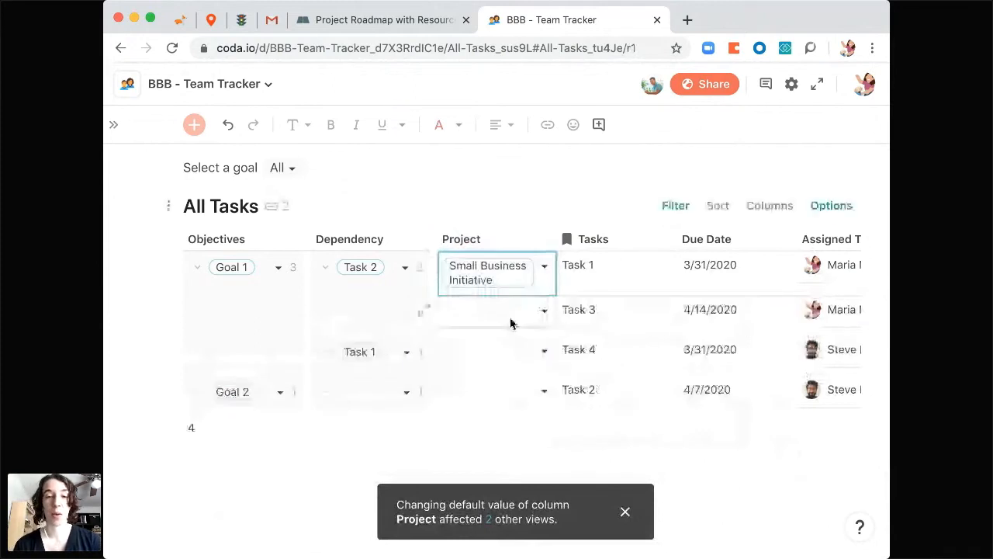
pyautogui.click(511, 324)
pyautogui.click(510, 324)
pyautogui.click(504, 356)
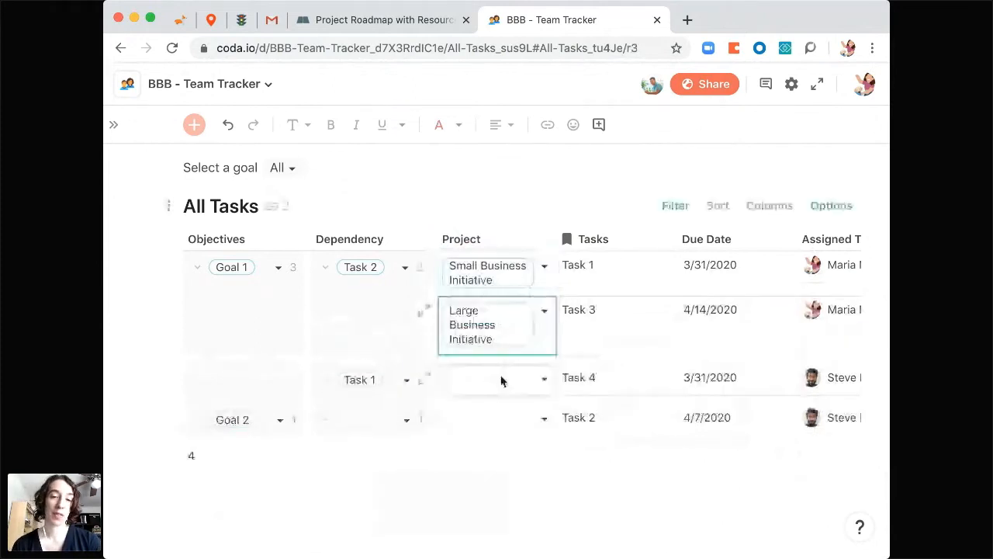
# Step: Assign Task 4 to the Small Business Initiative project and Task 2 to the Localization project
pyautogui.click(501, 380)
pyautogui.click(501, 379)
pyautogui.click(499, 400)
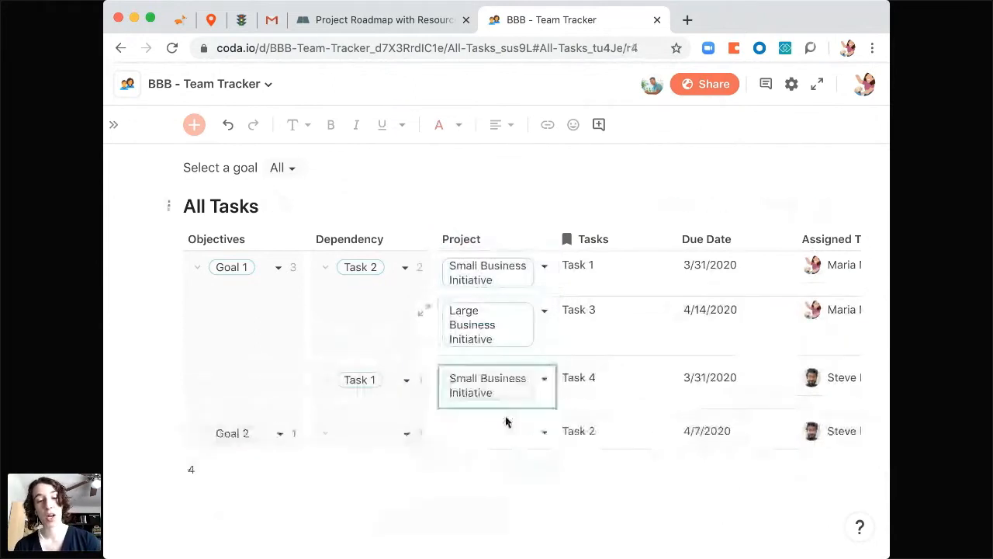
pyautogui.click(507, 432)
pyautogui.click(507, 432)
pyautogui.click(468, 503)
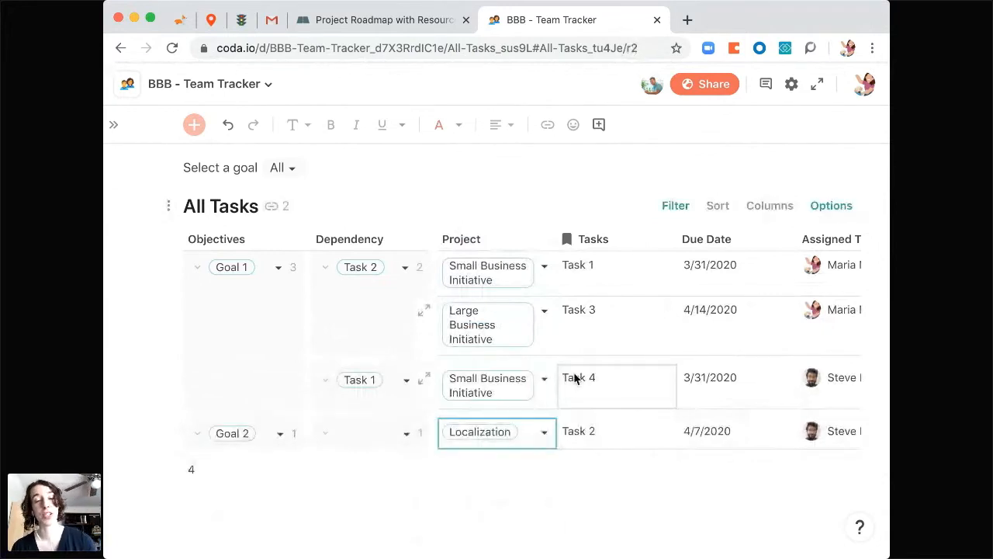
pyautogui.moveTo(508, 333)
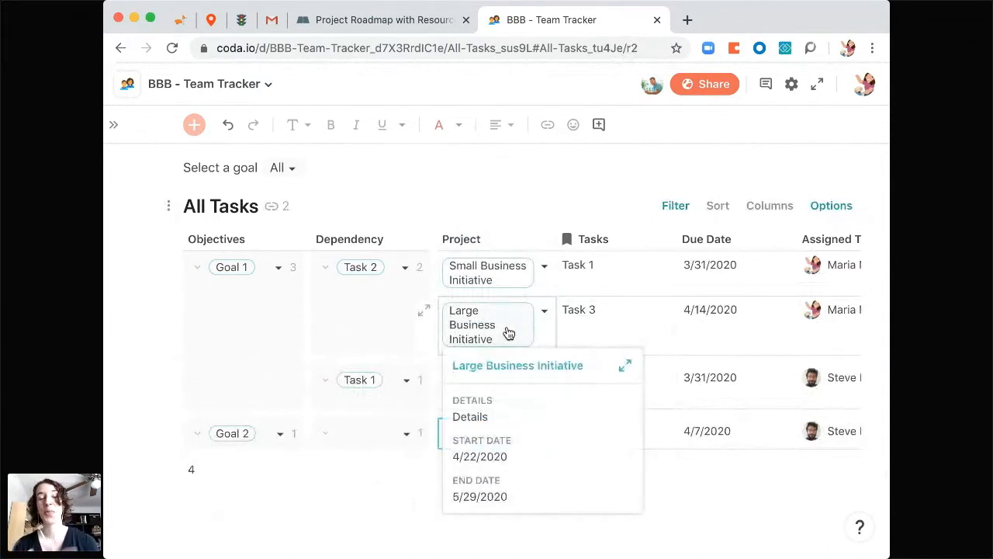
# Step: Delete the Dependency column from the All Tasks table and its linked views
pyautogui.click(365, 241)
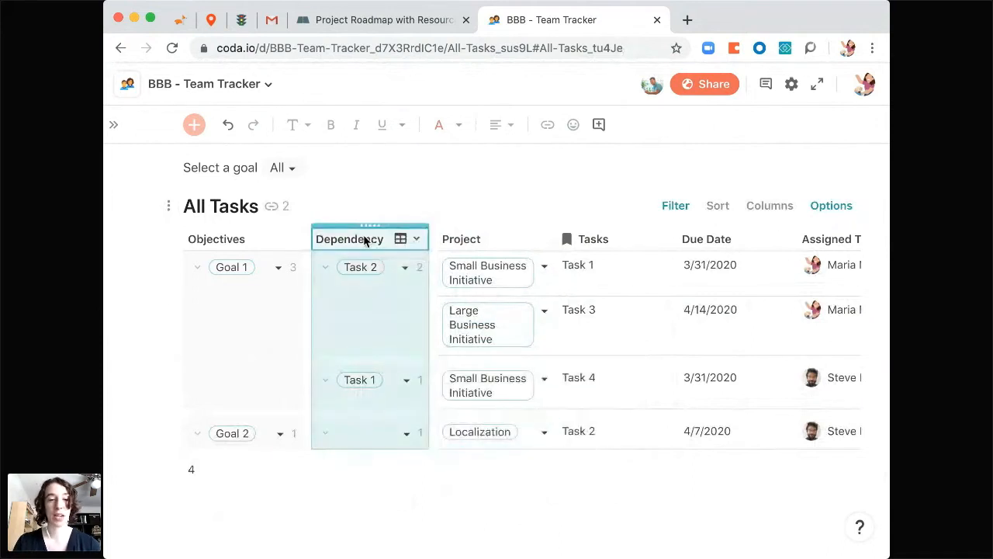
pyautogui.press('BackSpace')
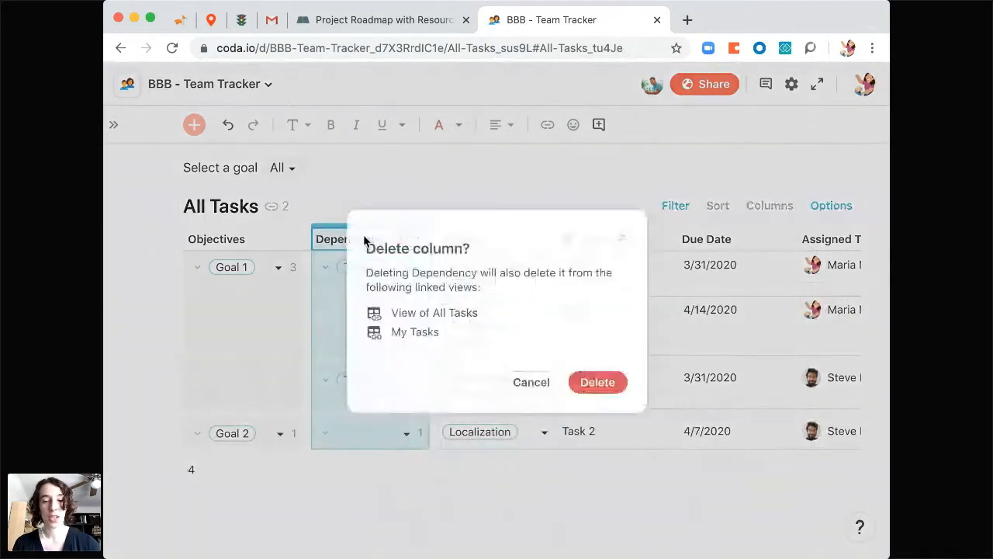
pyautogui.click(597, 381)
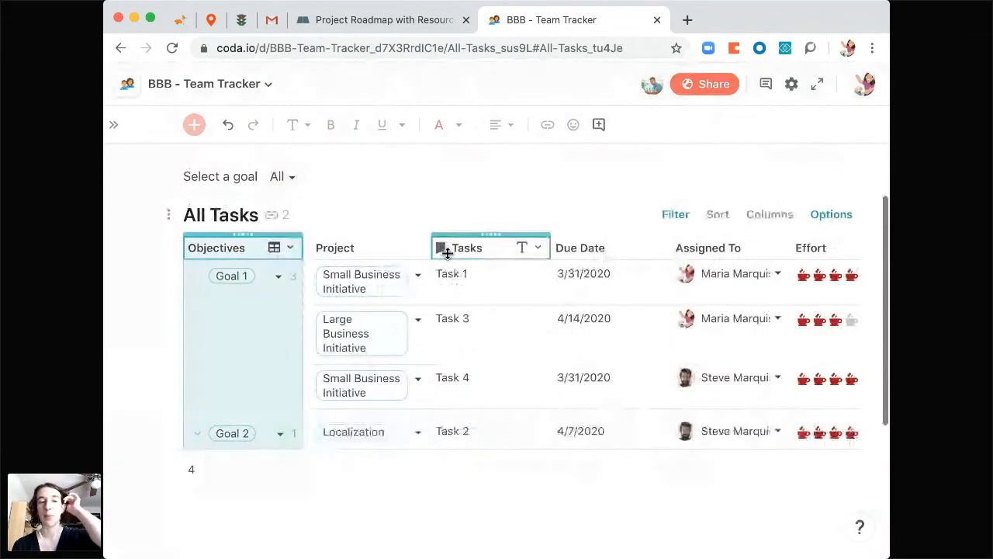
pyautogui.click(415, 254)
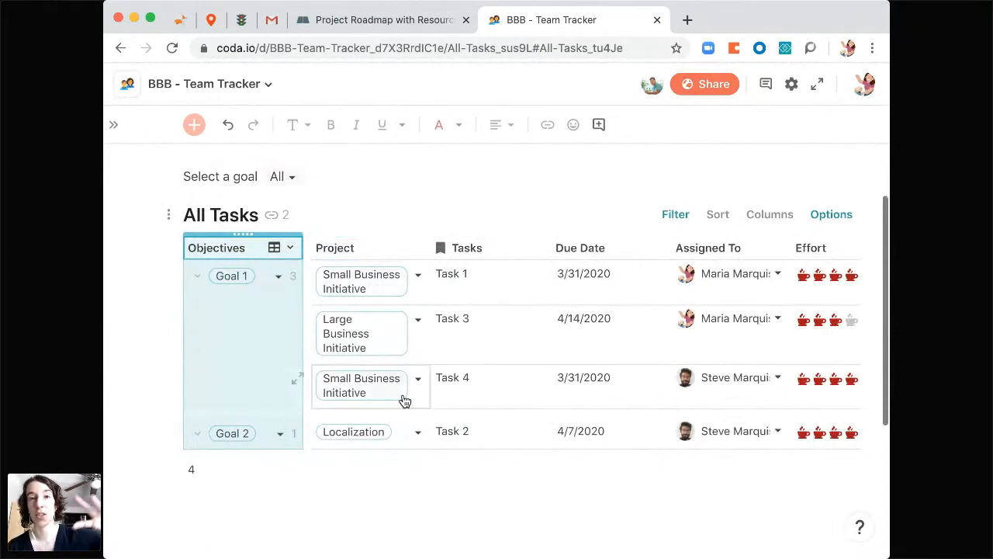
# Step: Switch to the Project Roadmap with Resource Utilization doc and examine the Assign Work page's utilization chart and table
pyautogui.click(366, 22)
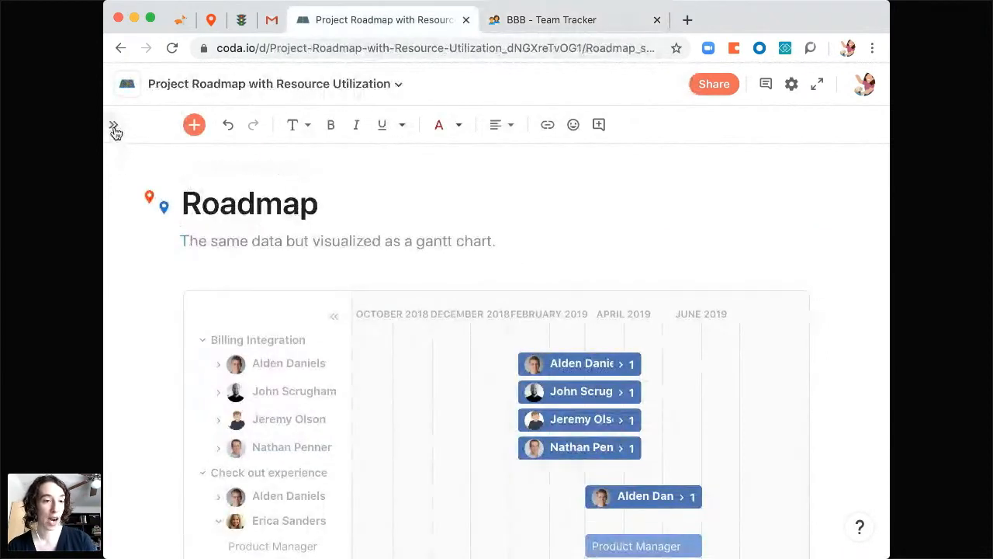
pyautogui.click(113, 127)
pyautogui.click(166, 192)
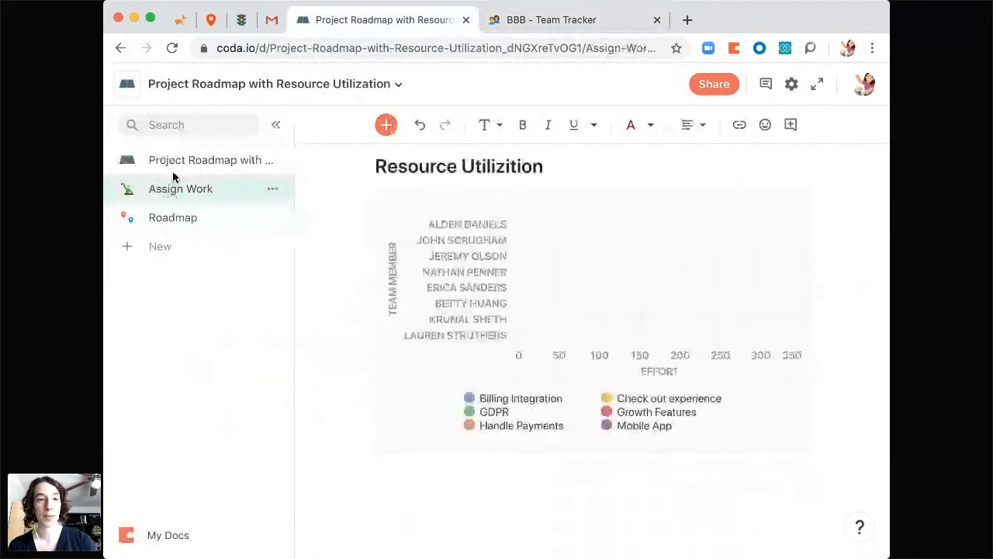
pyautogui.click(274, 125)
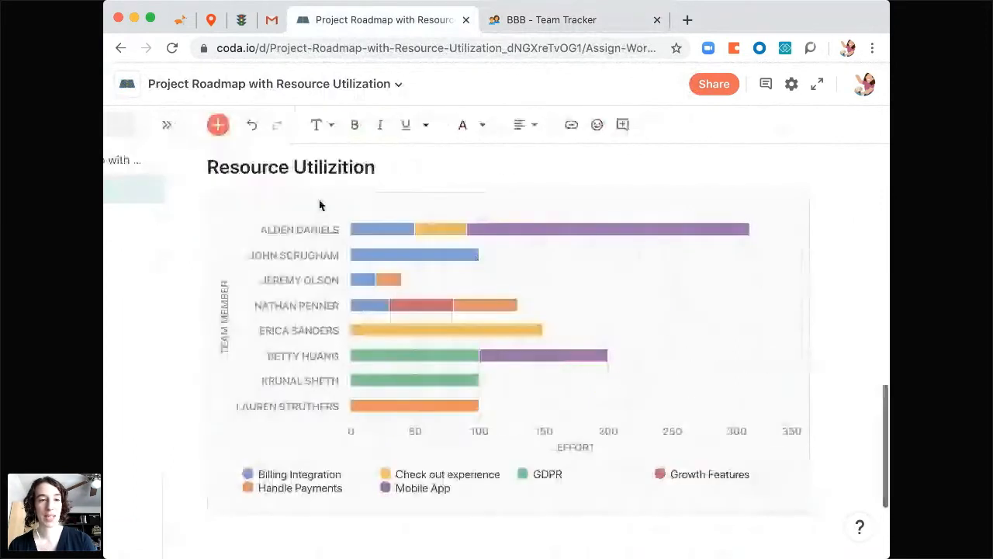
pyautogui.scroll(10, 321, 205)
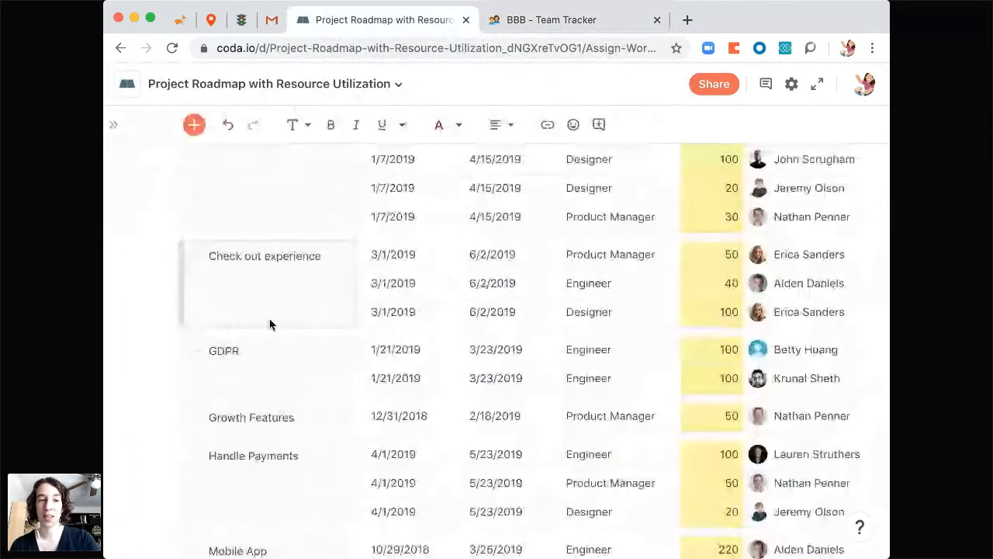
pyautogui.scroll(5, 270, 325)
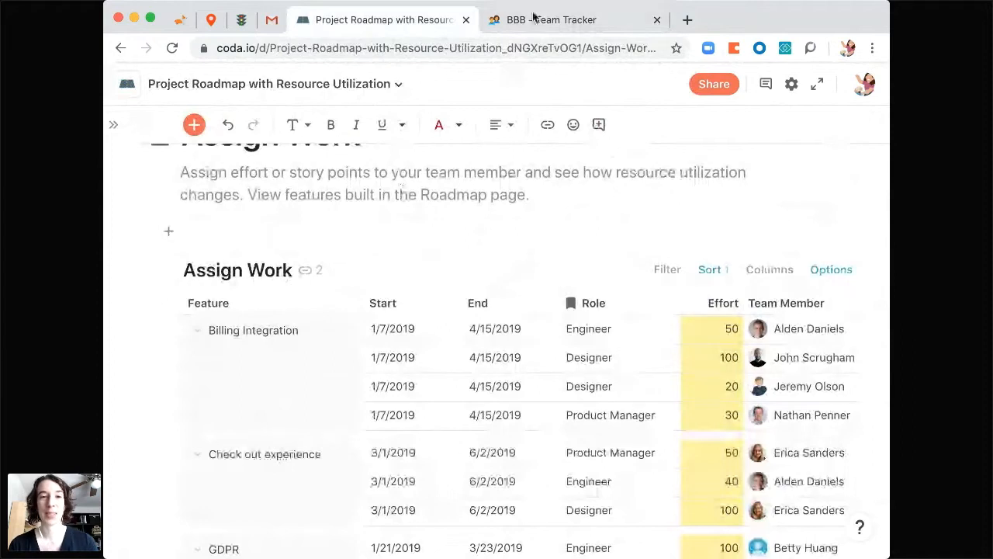
# Step: Switch back to the BBB - Team Tracker doc and group the All Tasks table by the Project column along the left
pyautogui.click(544, 19)
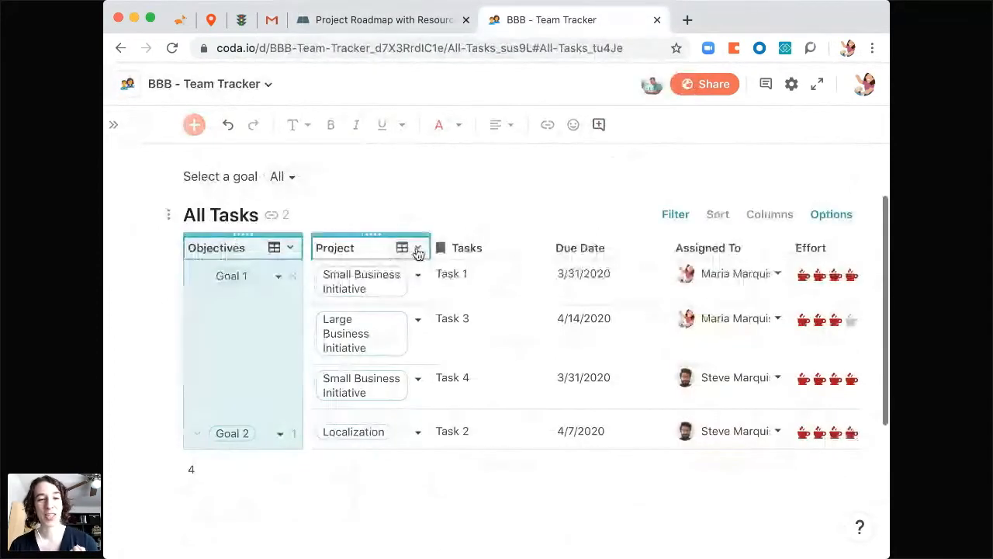
pyautogui.click(418, 248)
pyautogui.moveTo(451, 371)
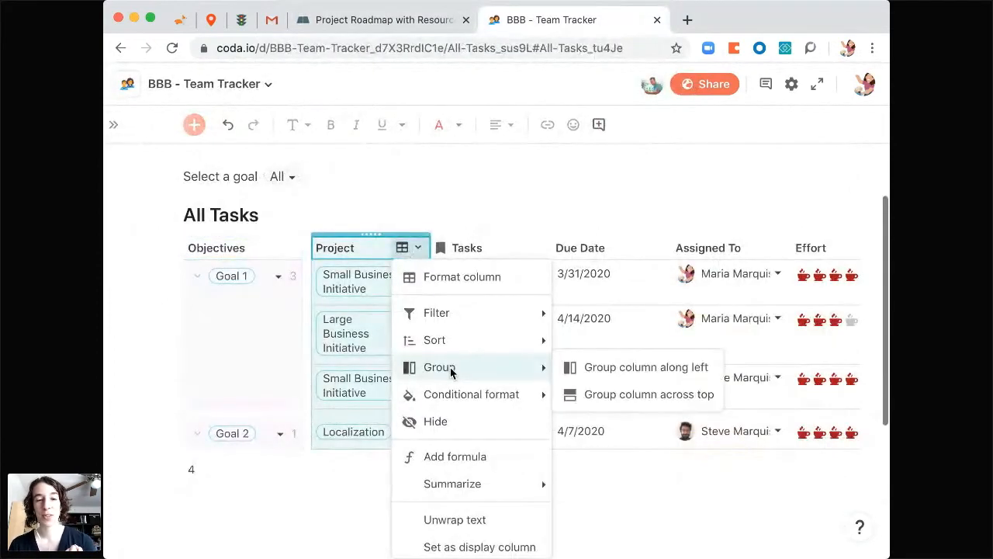
pyautogui.click(644, 373)
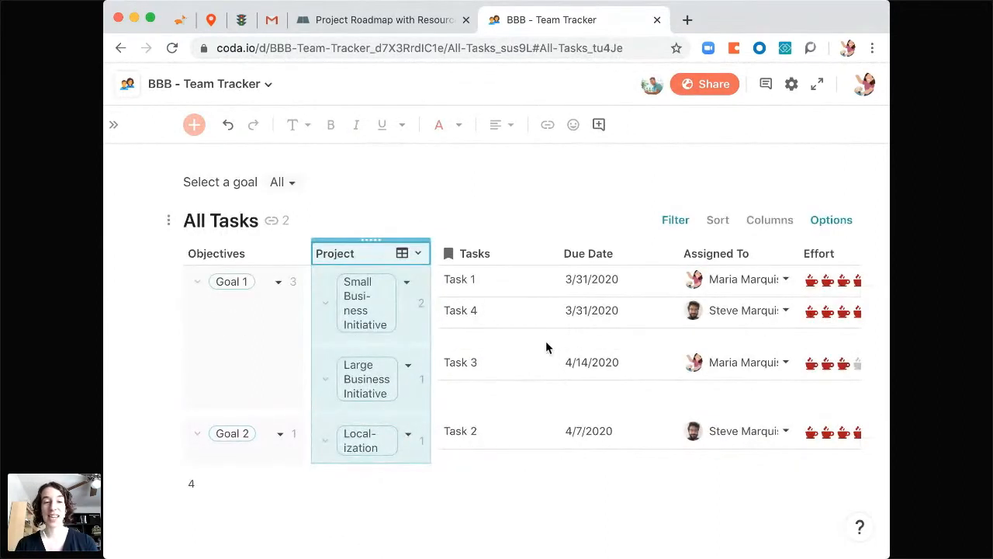
# Step: Add a task named Task 7 below Task 3 in the Large Business Initiative group of the All Tasks table
pyautogui.click(519, 368)
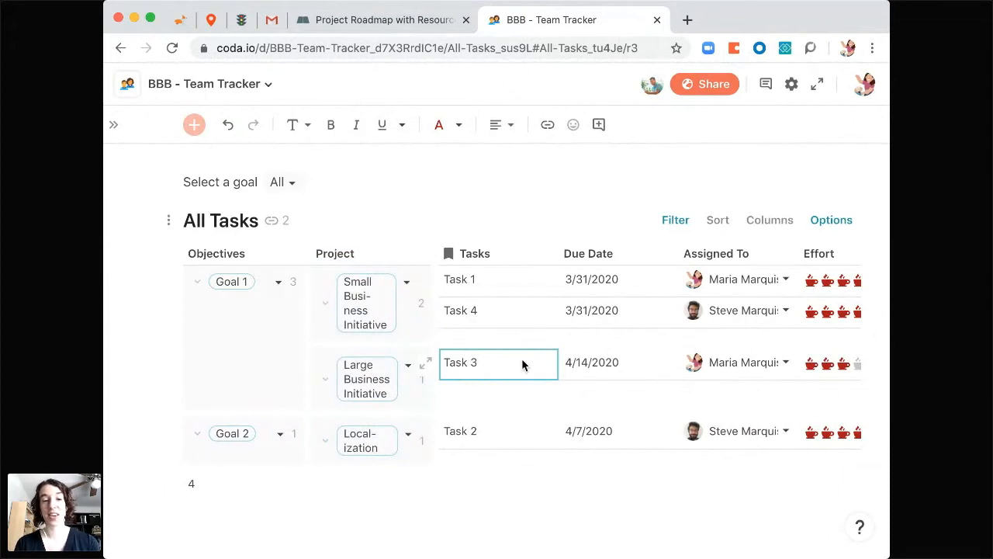
pyautogui.hotkey('shift', 'Return')
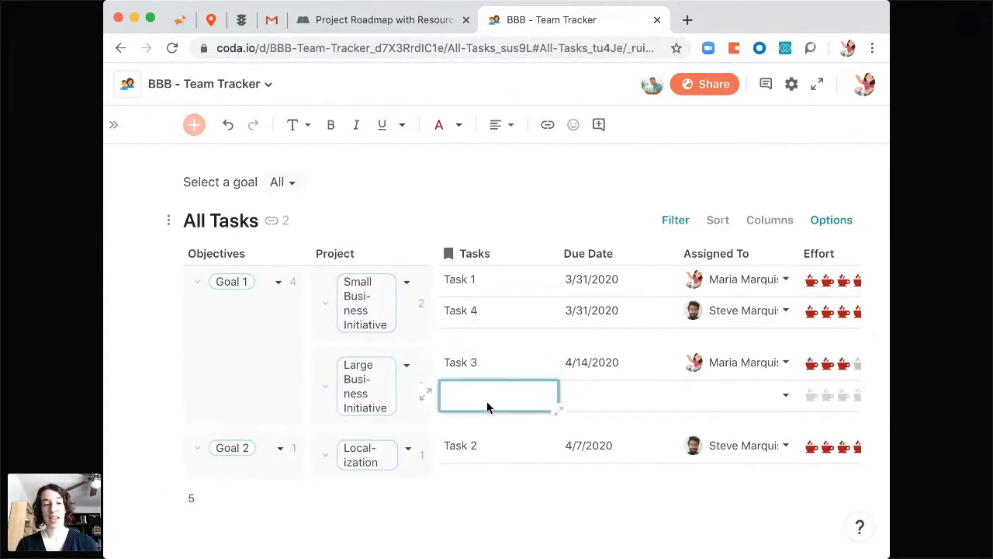
pyautogui.write('Task 7')
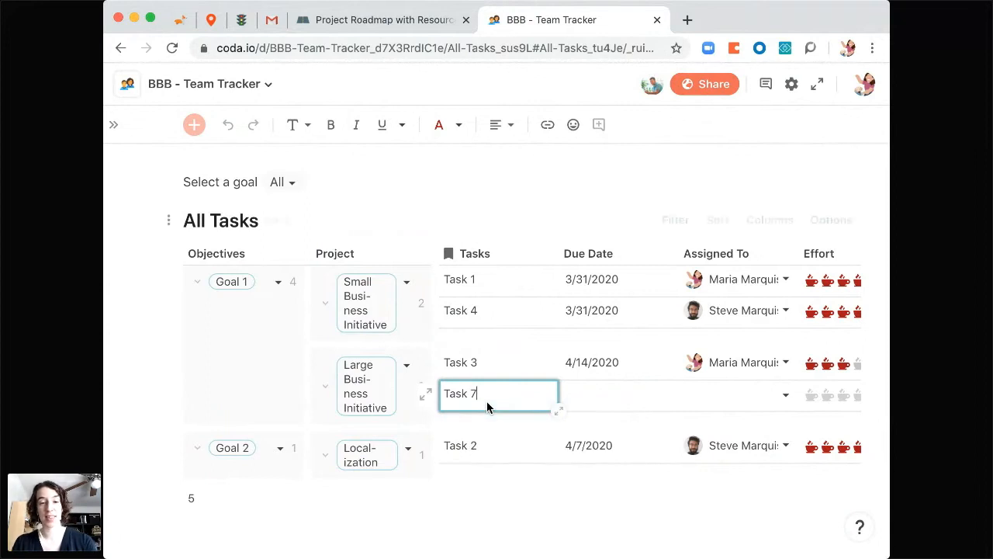
pyautogui.press('Tab')
# Step: Set Task 7's due date to 4/22/2020 and assign the task to the third team member in the people list
pyautogui.doubleClick(591, 401)
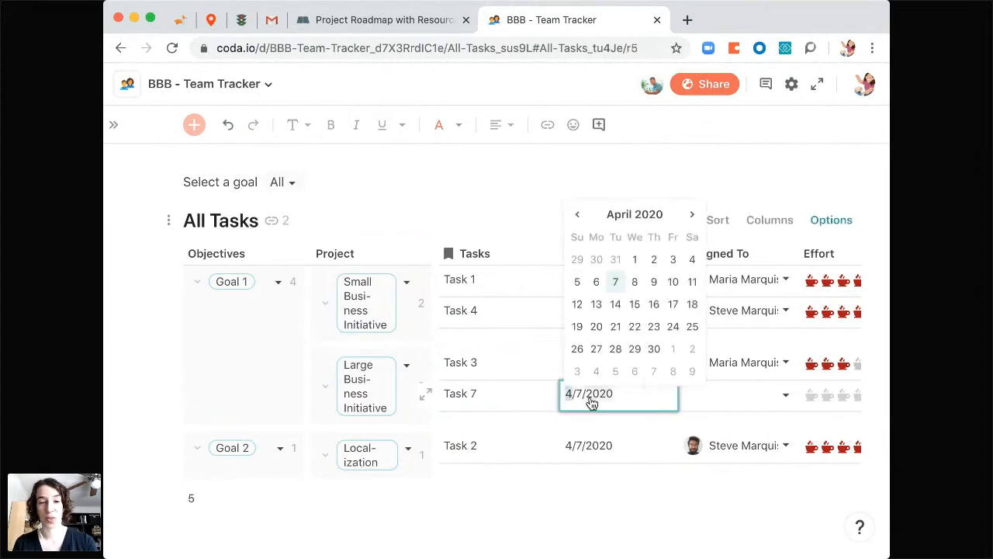
pyautogui.click(638, 329)
pyautogui.click(740, 395)
pyautogui.click(740, 395)
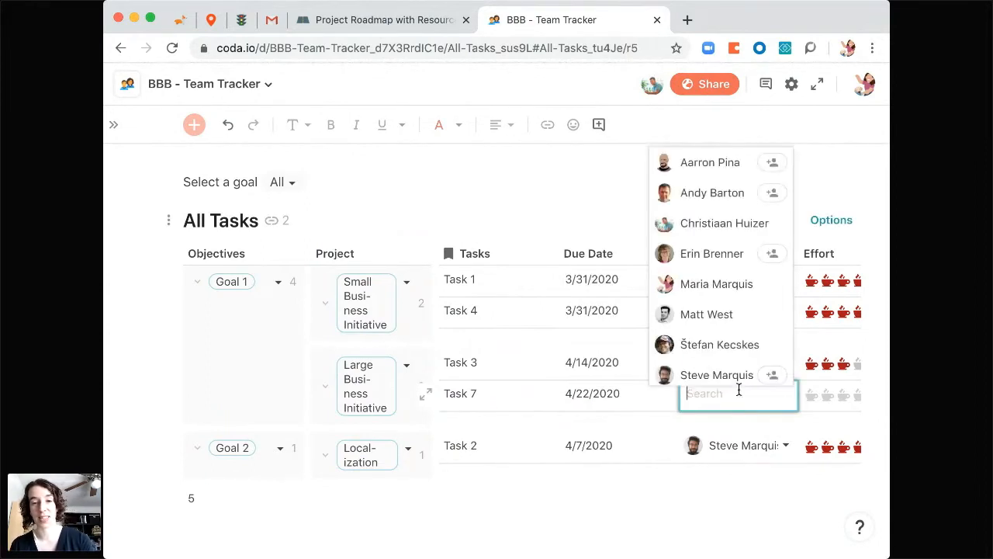
pyautogui.click(717, 225)
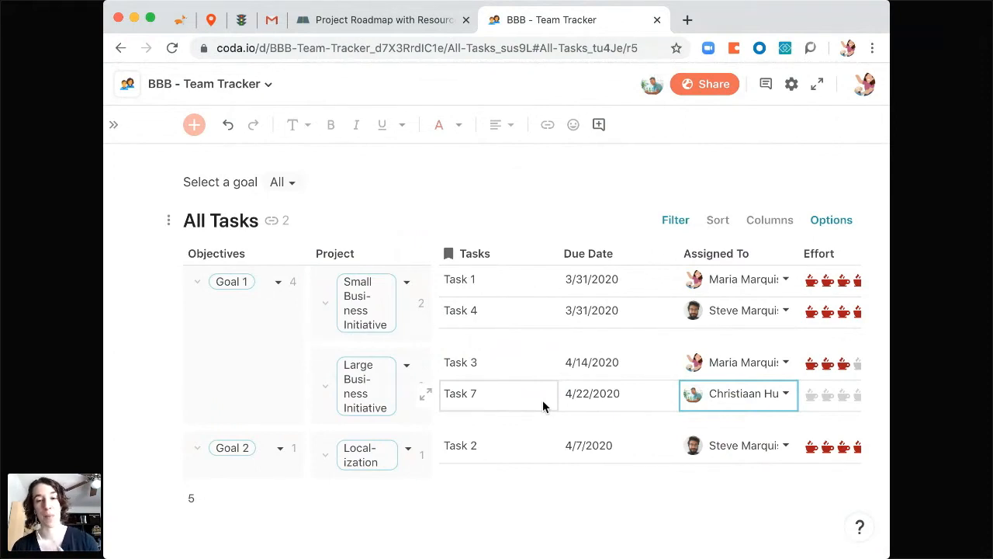
# Step: Change the Effort column's format in the All Tasks table from Scale to Slider
pyautogui.hscroll(5, 603, 371)
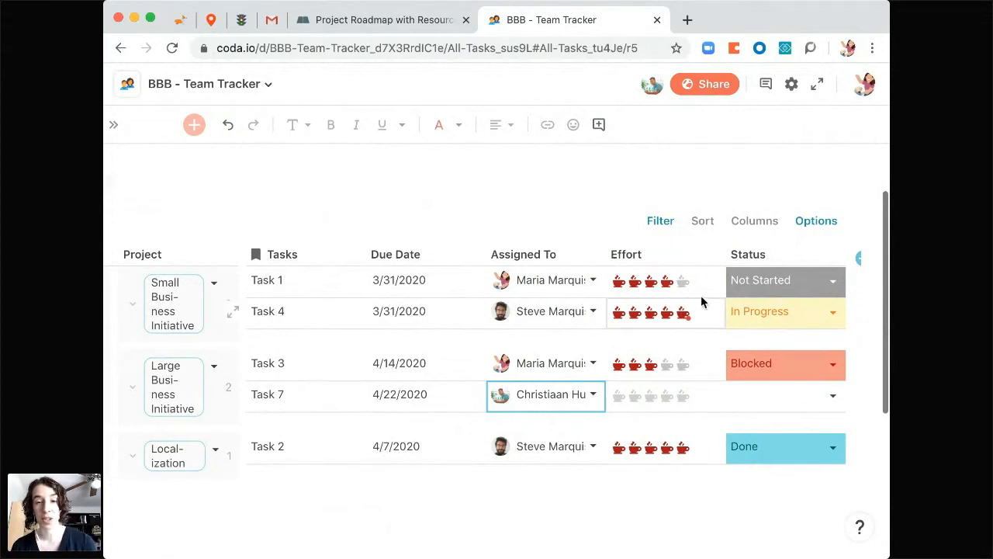
pyautogui.click(712, 256)
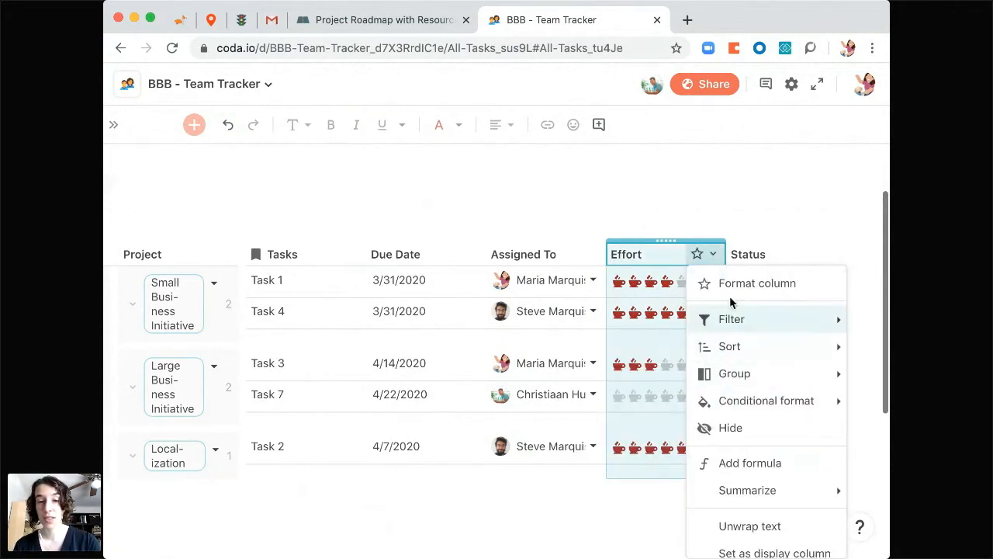
pyautogui.click(727, 288)
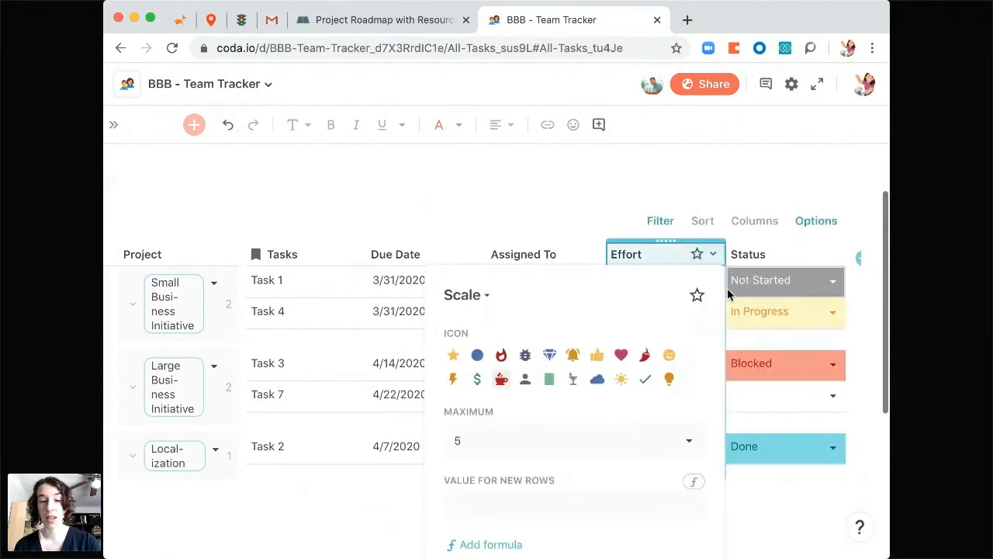
pyautogui.click(476, 296)
pyautogui.moveTo(505, 415)
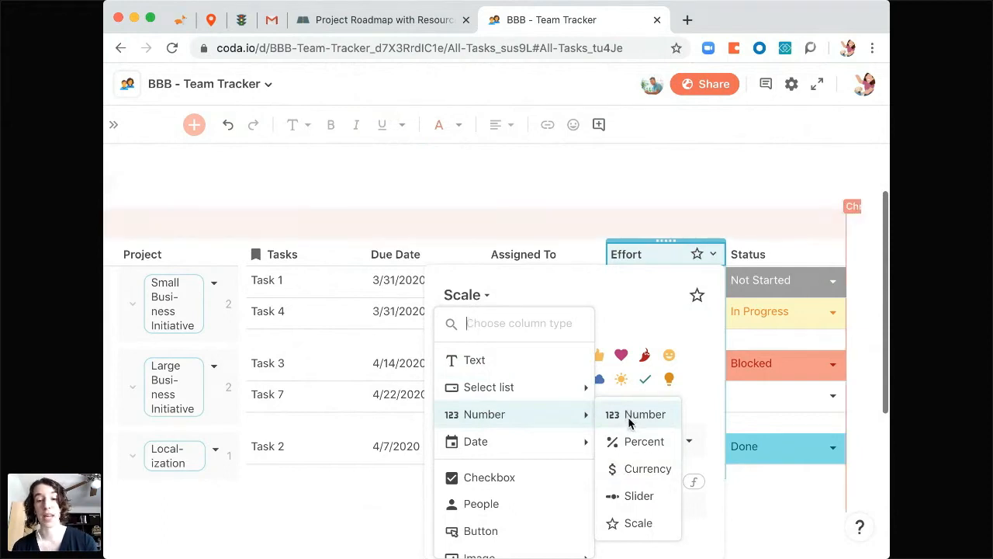
pyautogui.click(633, 495)
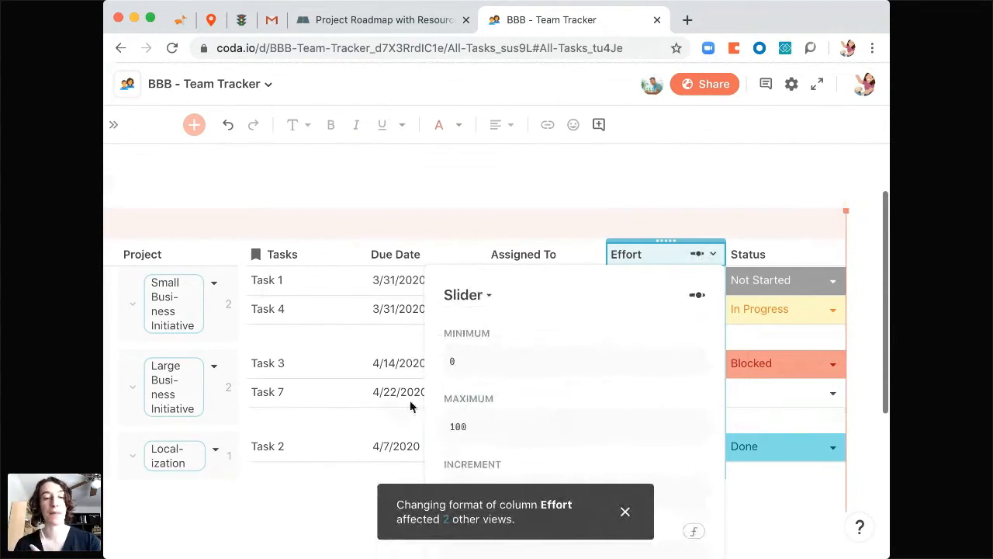
pyautogui.click(347, 392)
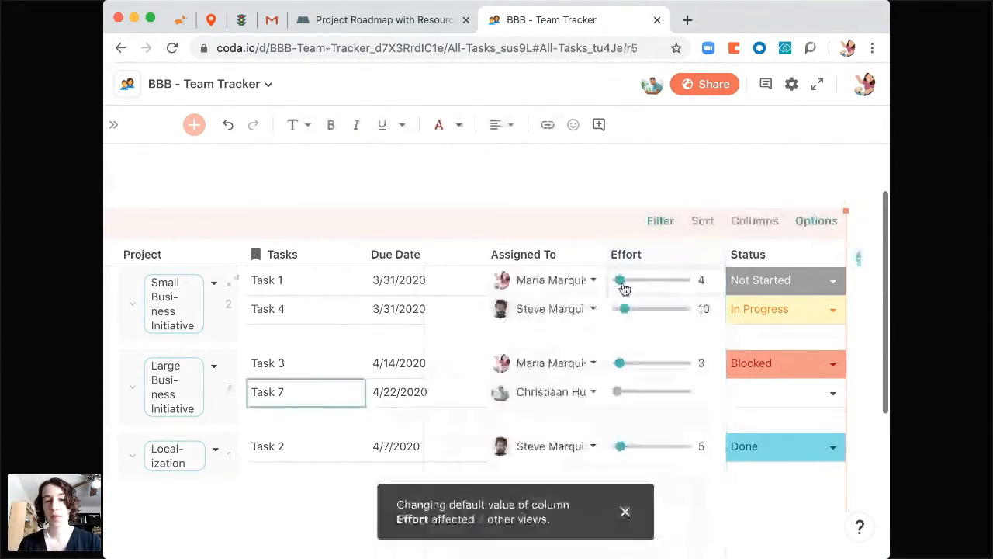
# Step: Set the Effort sliders to about 67 for Task 1, 91 for Task 4, 54 for Task 3 and 45 for Task 7
pyautogui.moveTo(620, 281); pyautogui.dragTo(681, 309)
pyautogui.moveTo(626, 368); pyautogui.dragTo(652, 363)
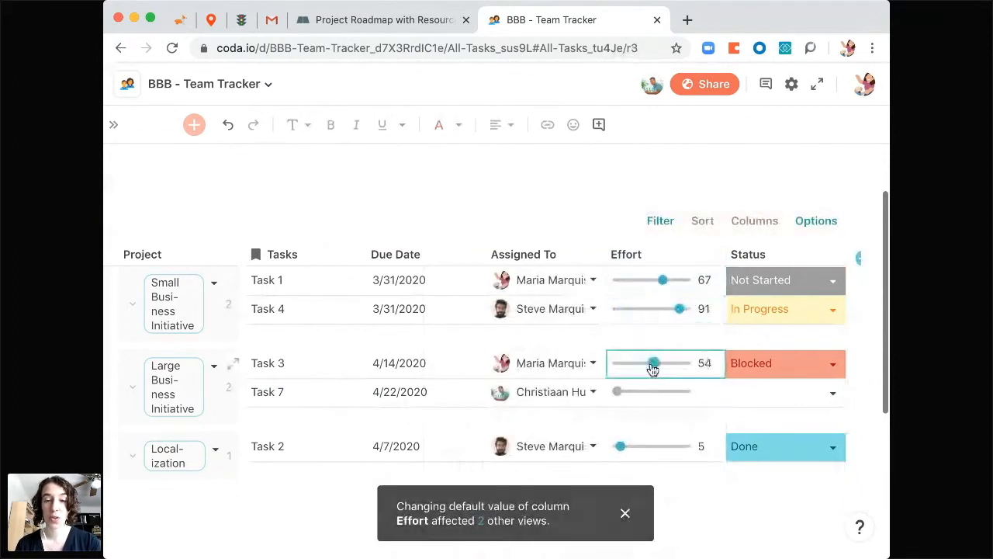
pyautogui.moveTo(619, 392); pyautogui.dragTo(649, 393)
# Step: Set Task 7's status to Not Started and Task 2's Effort slider to about 41
pyautogui.click(780, 395)
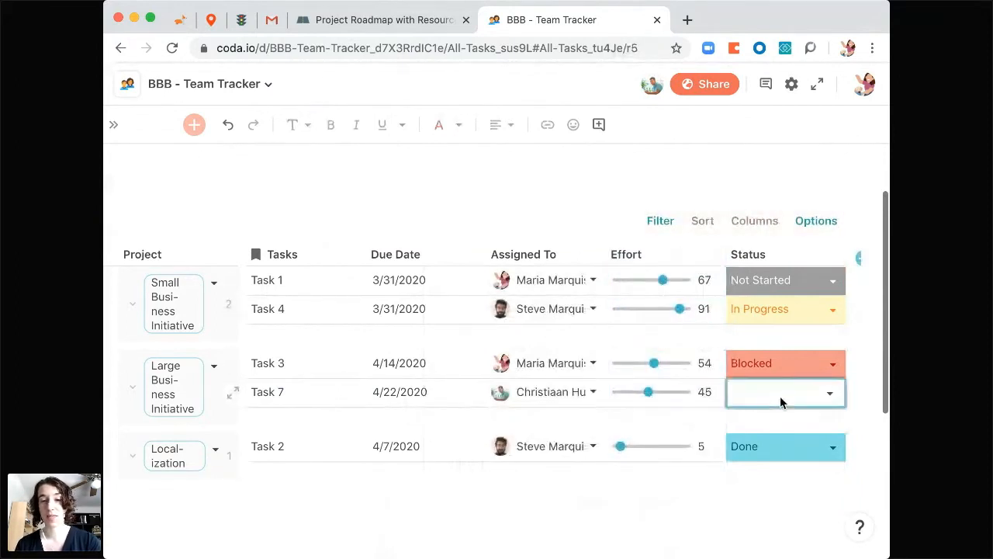
pyautogui.click(770, 412)
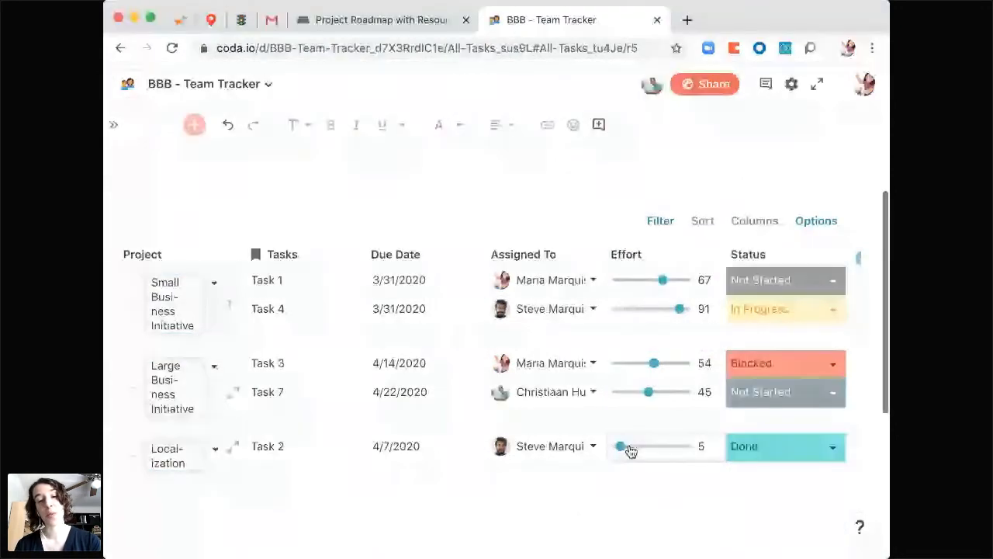
pyautogui.moveTo(630, 450); pyautogui.dragTo(645, 447)
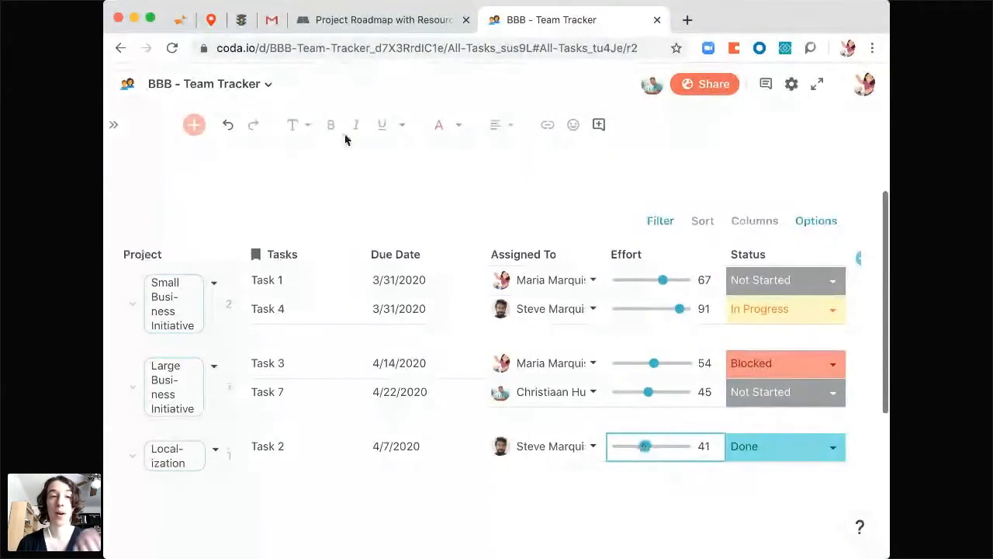
# Step: Review the effort assignments in the Project Roadmap with Resource Utilization doc, and return to the BBB - Team Tracker's All Tasks table
pyautogui.click(348, 24)
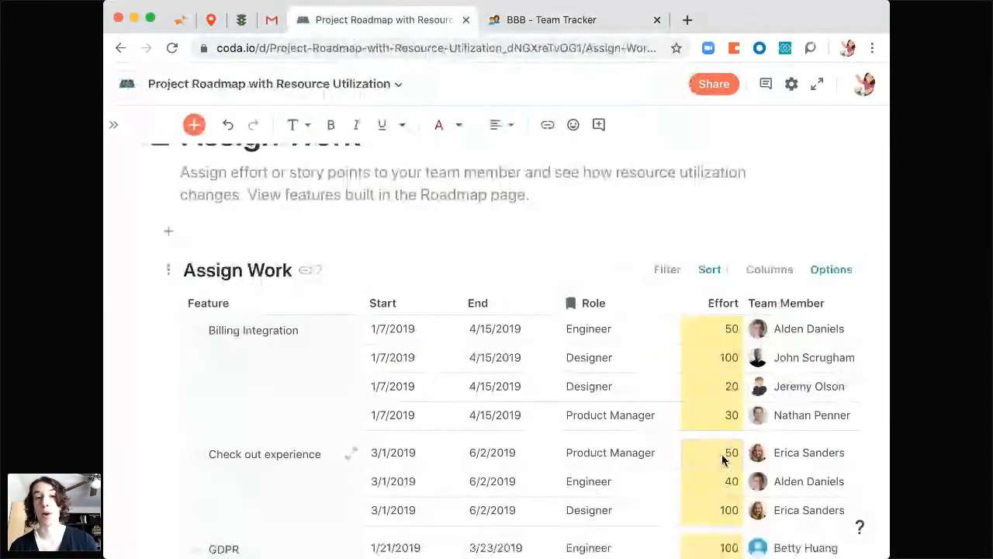
pyautogui.click(613, 26)
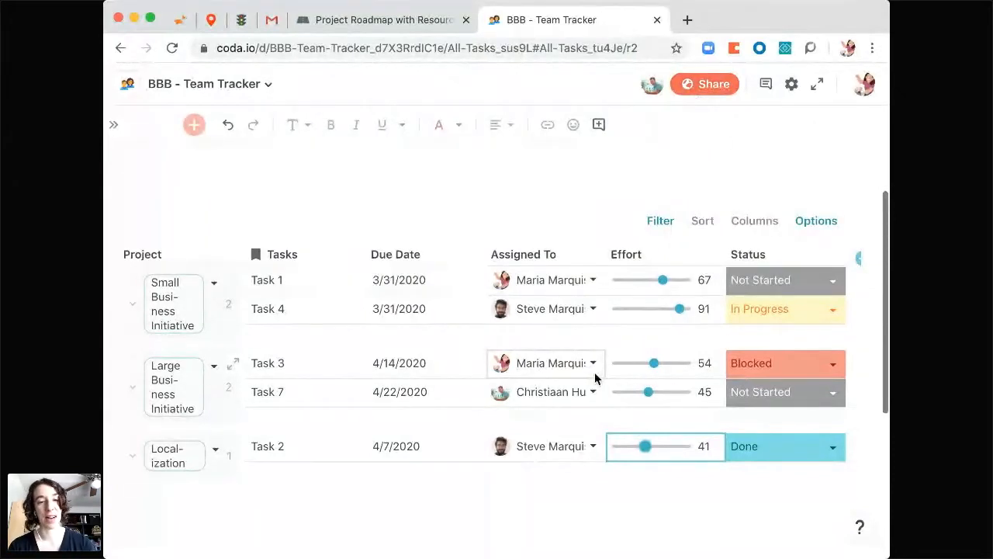
pyautogui.hscroll(-3, 481, 396)
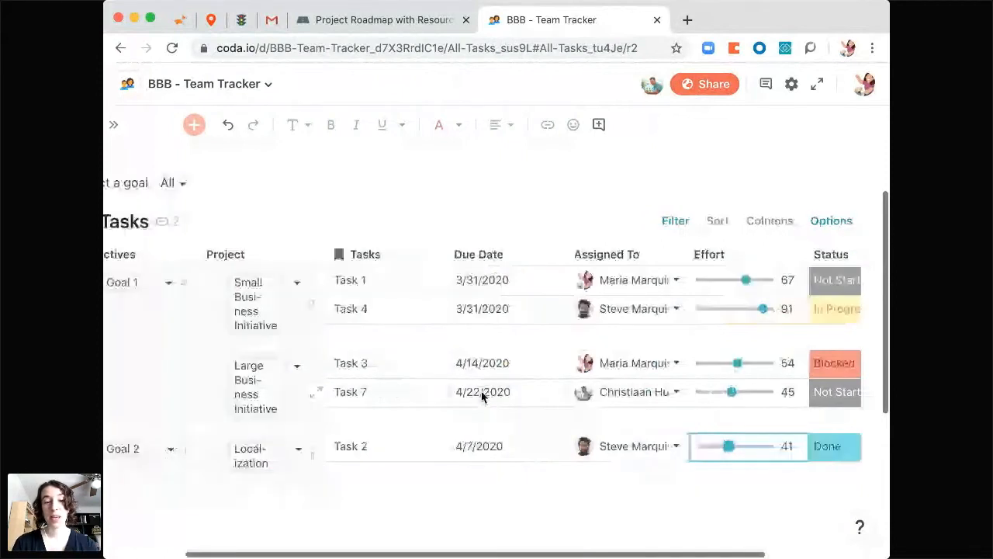
pyautogui.hscroll(-3, 481, 399)
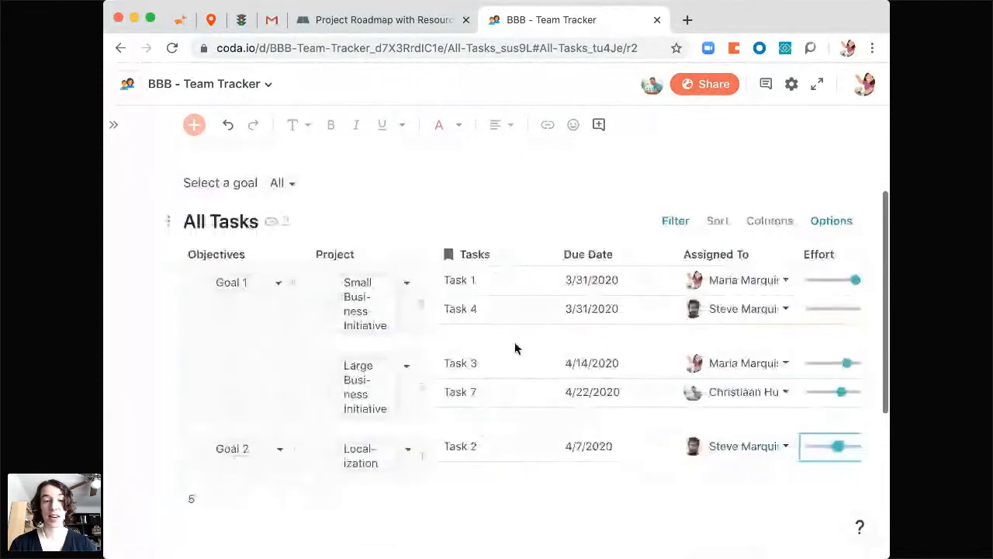
# Step: Insert a new button on its own line between the Select a goal control and the All Tasks table
pyautogui.scroll(3, 514, 348)
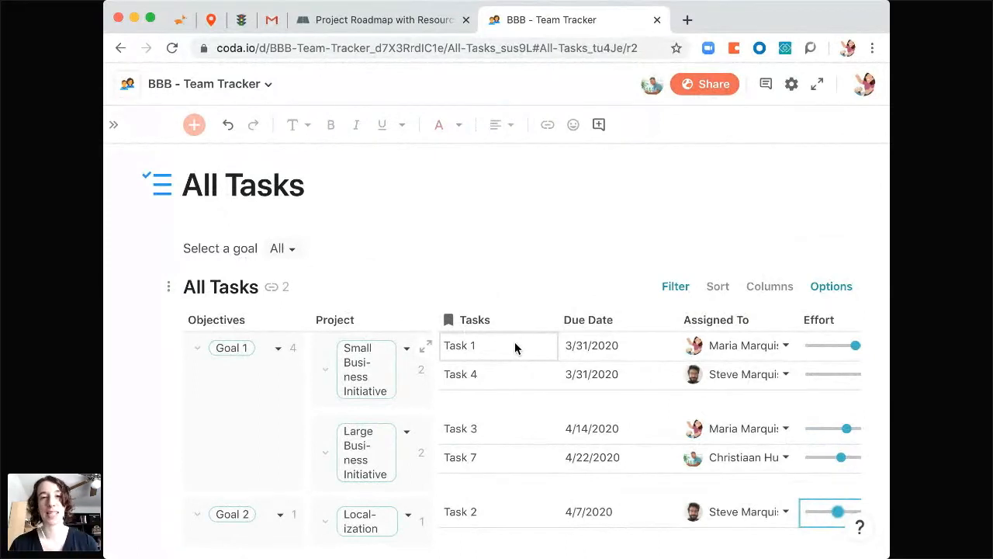
pyautogui.click(337, 257)
pyautogui.press('Return')
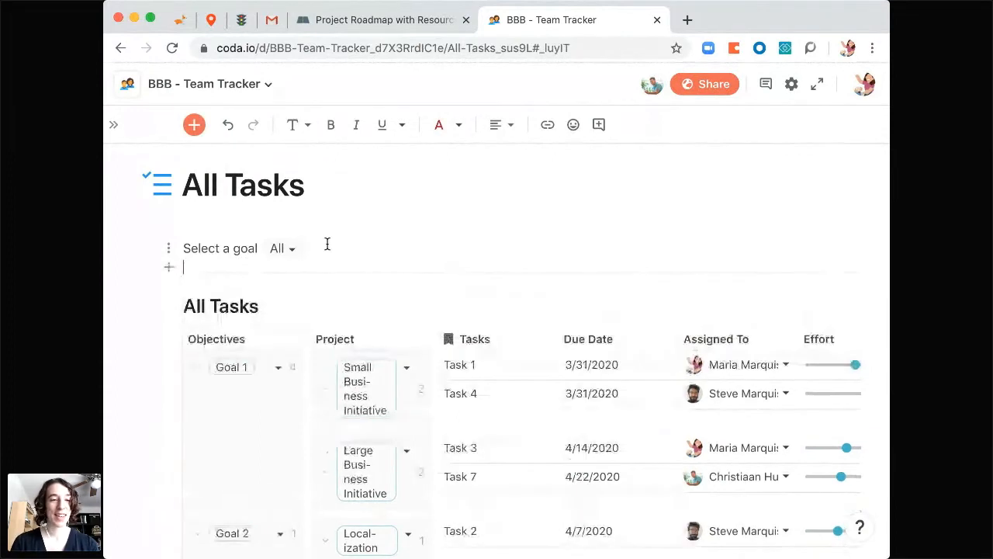
pyautogui.write('/')
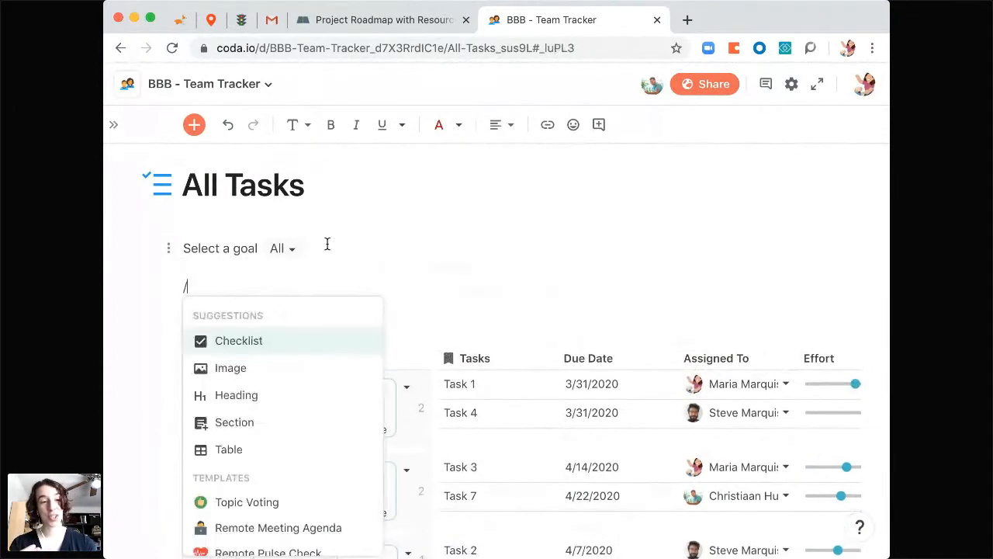
pyautogui.write('bu')
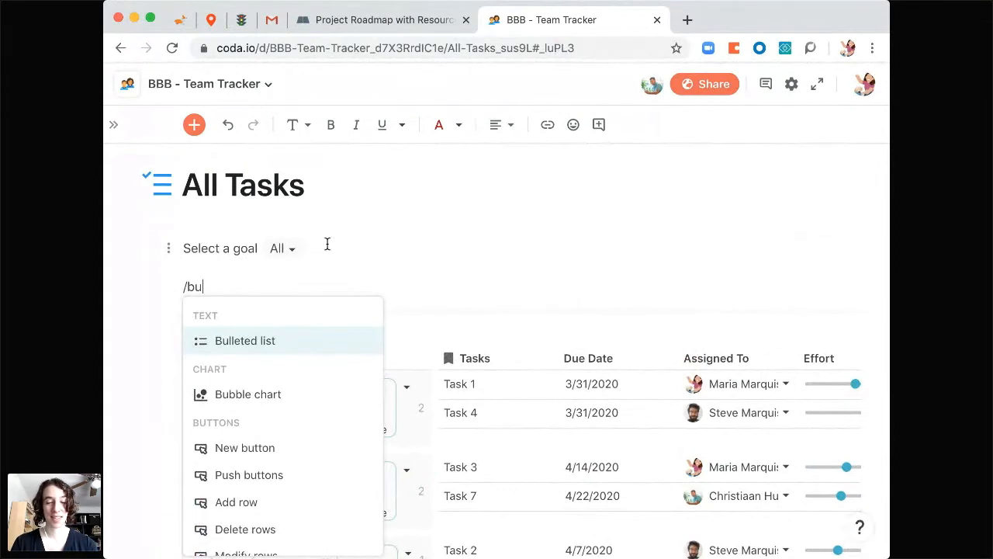
pyautogui.write('tt')
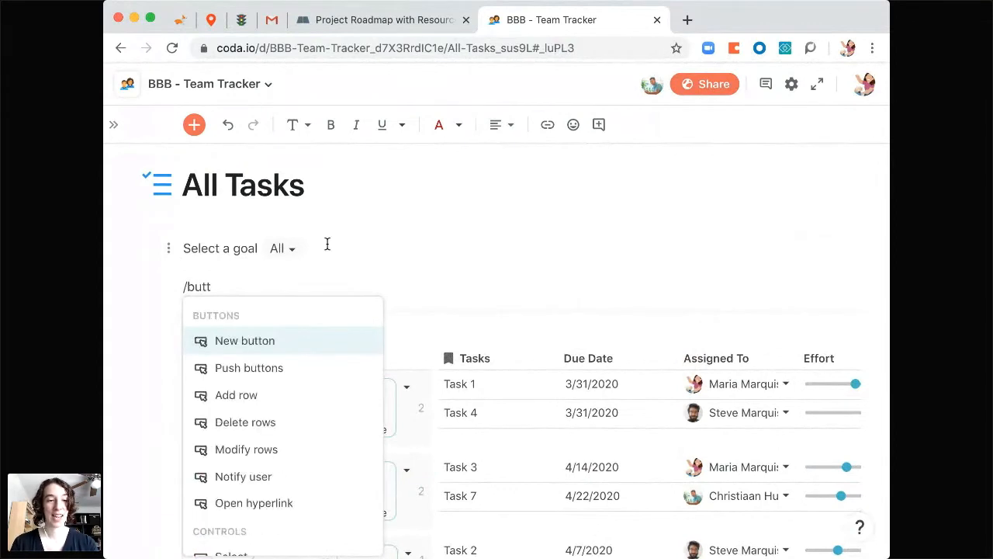
pyautogui.click(270, 340)
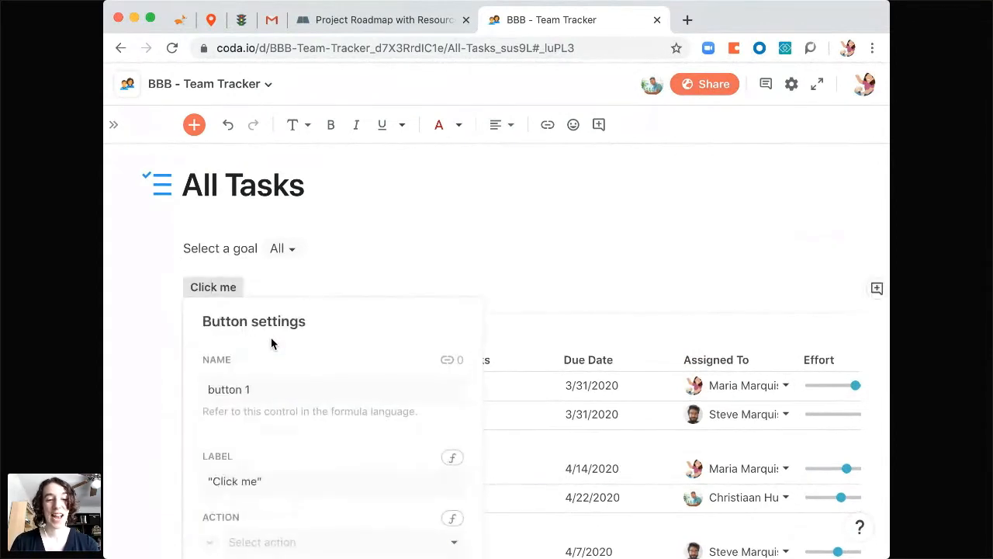
# Step: Name the new button Task Adder and set its label to "Add a new task"
pyautogui.click(268, 334)
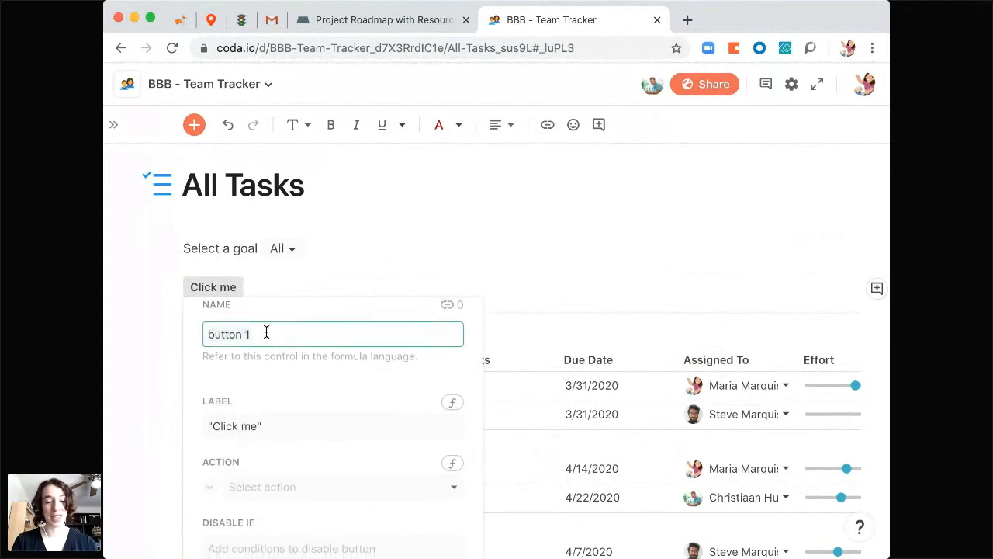
pyautogui.press('super+a')
pyautogui.write('Task Adder')
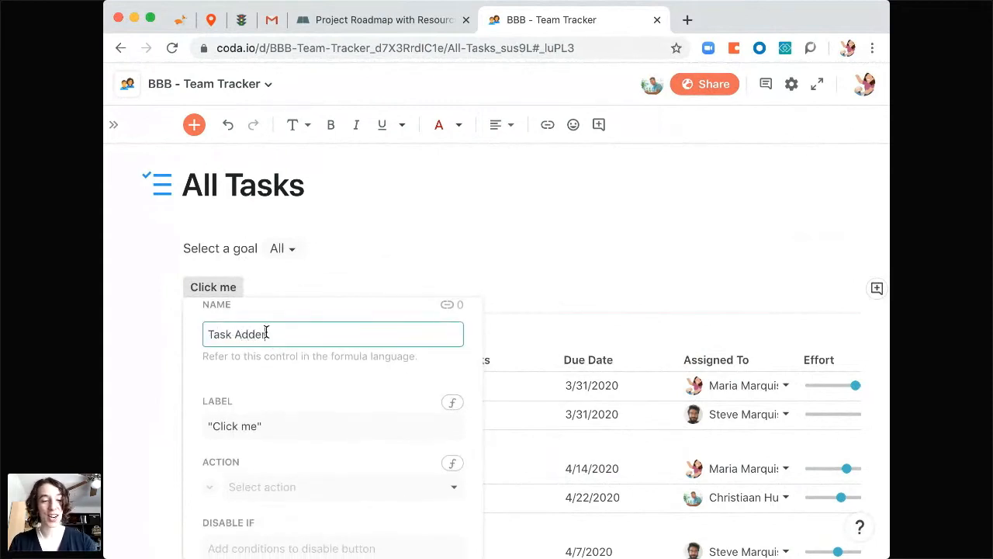
pyautogui.click(244, 426)
pyautogui.press('super+a')
pyautogui.write('A')
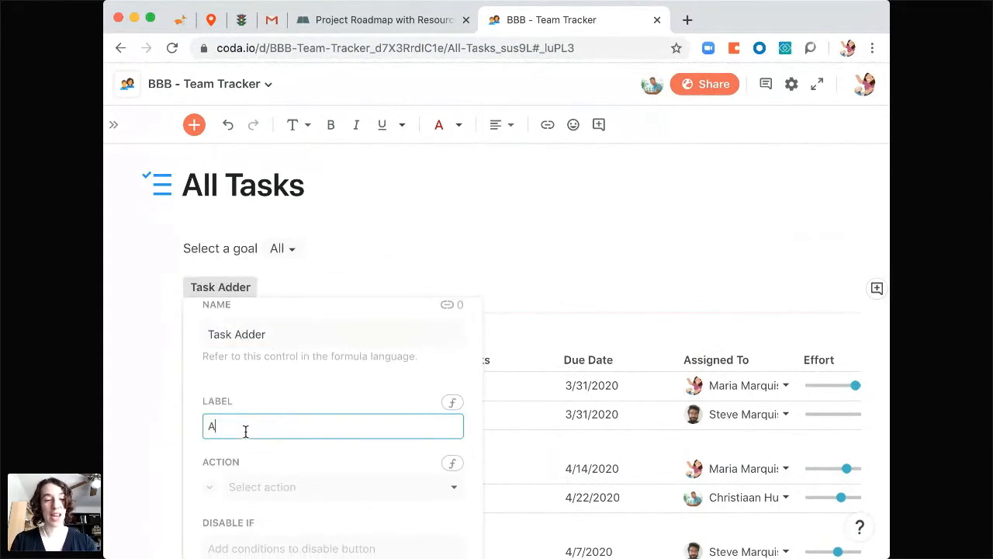
pyautogui.write('dd a new task')
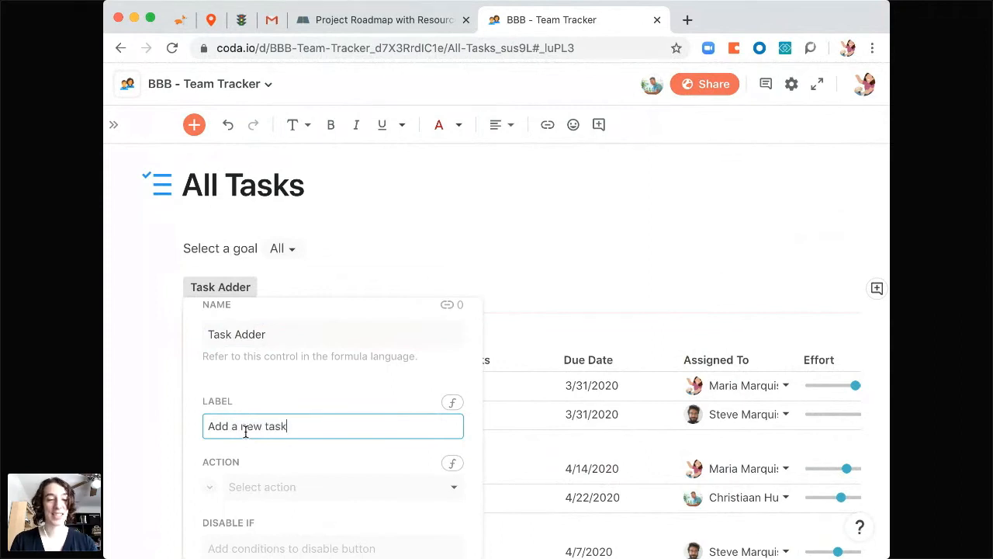
# Step: Set the Task Adder button's action to Add row, targeting the All Tasks table
pyautogui.scroll(-3, 260, 453)
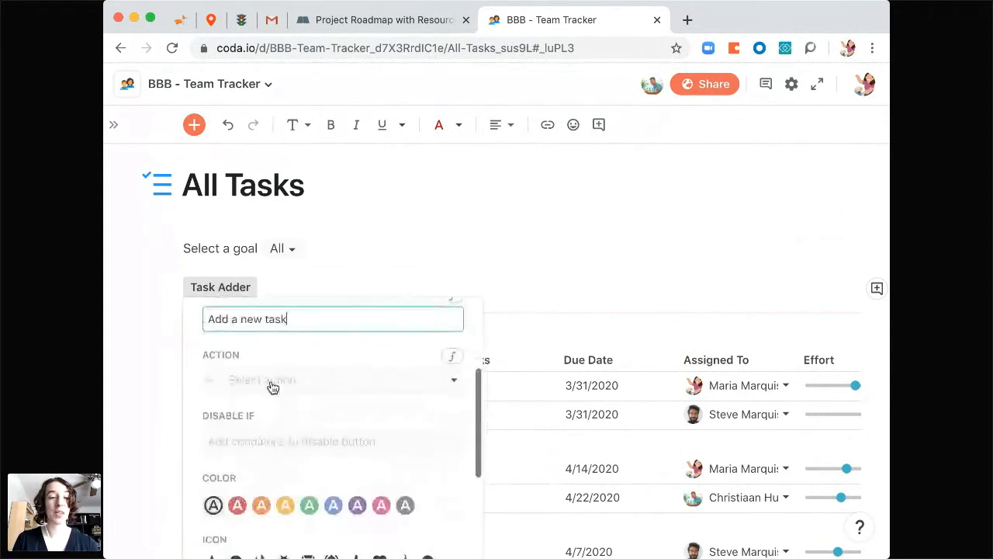
pyautogui.click(273, 381)
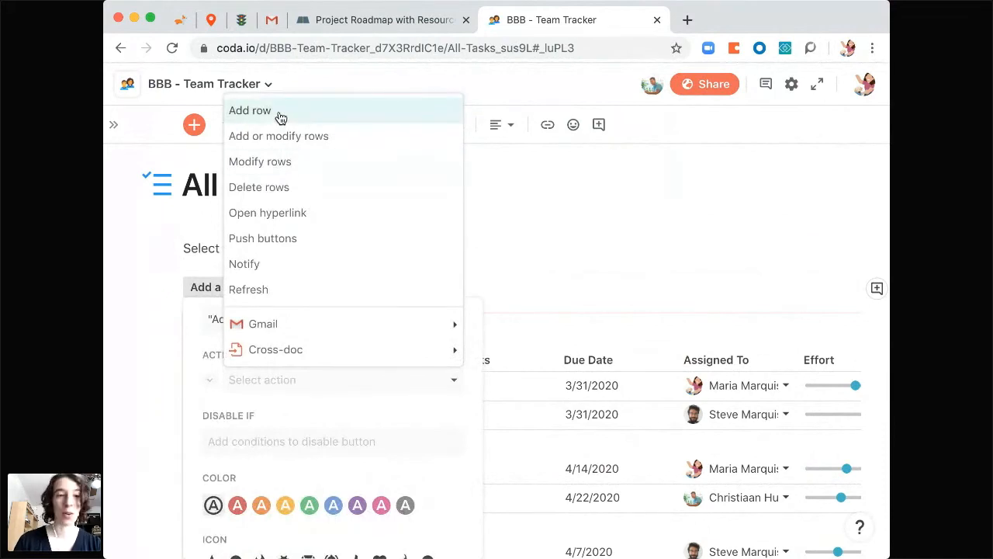
pyautogui.click(335, 113)
pyautogui.click(292, 436)
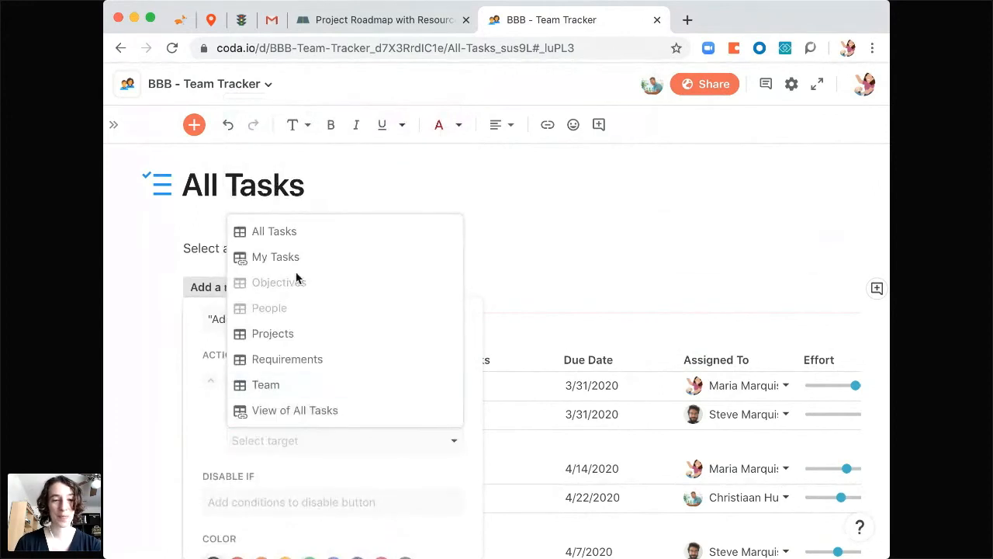
pyautogui.click(294, 233)
# Step: Make the button fill the new row's Assigned To column with the formula User()
pyautogui.scroll(-3, 304, 478)
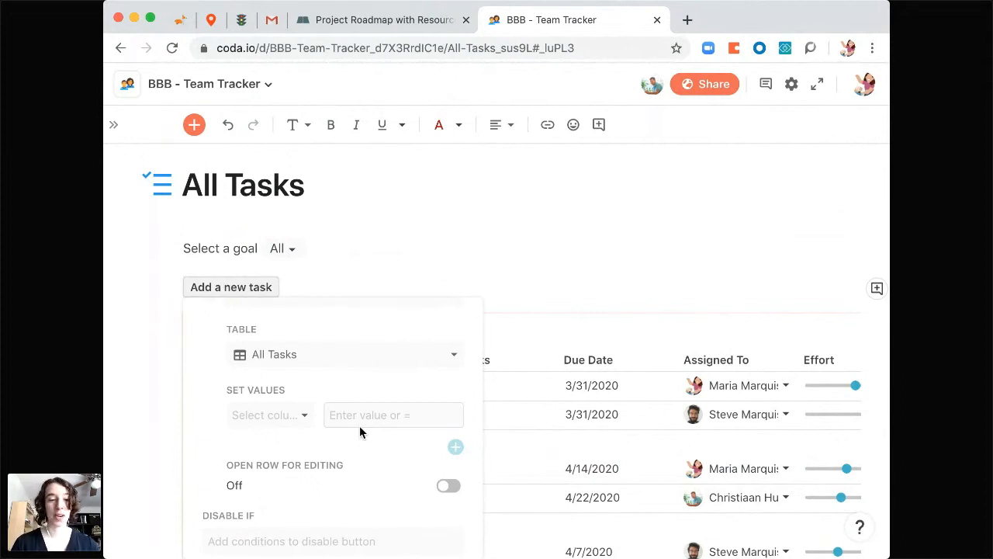
pyautogui.click(253, 419)
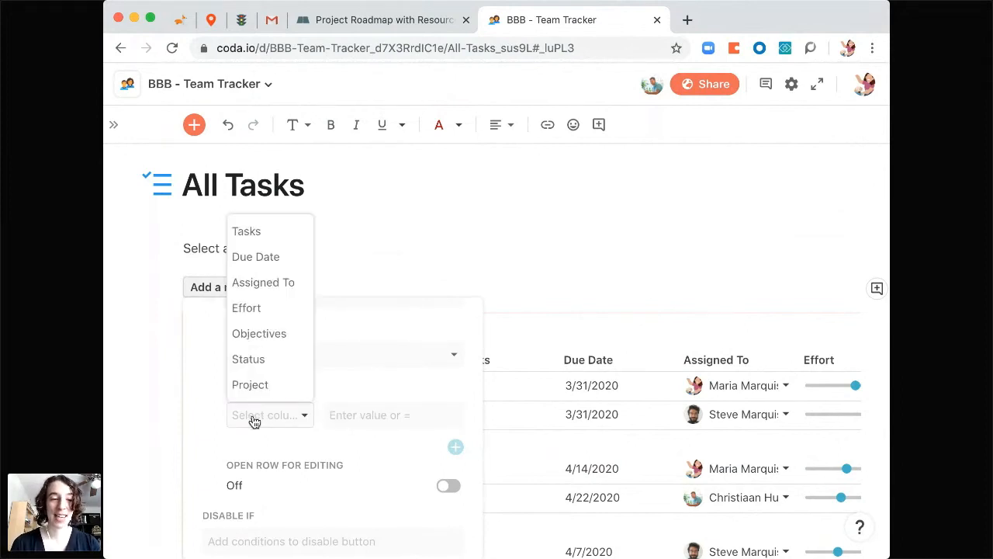
pyautogui.click(275, 288)
pyautogui.click(374, 416)
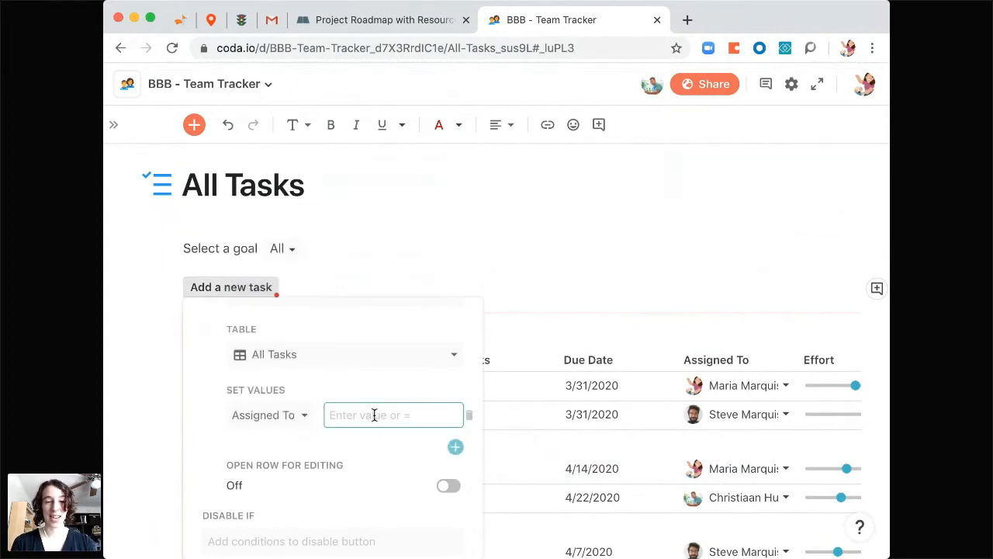
pyautogui.write('=User()')
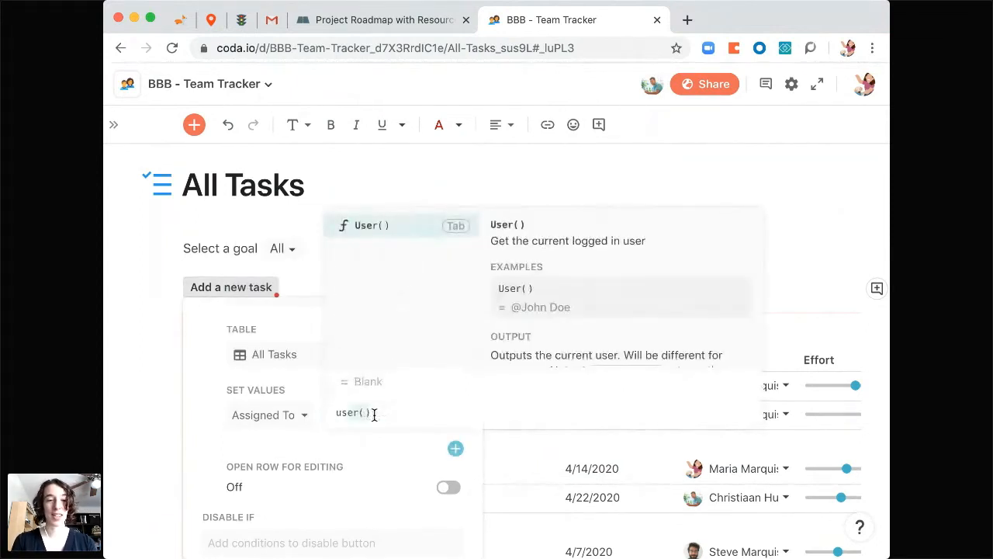
pyautogui.press('Tab')
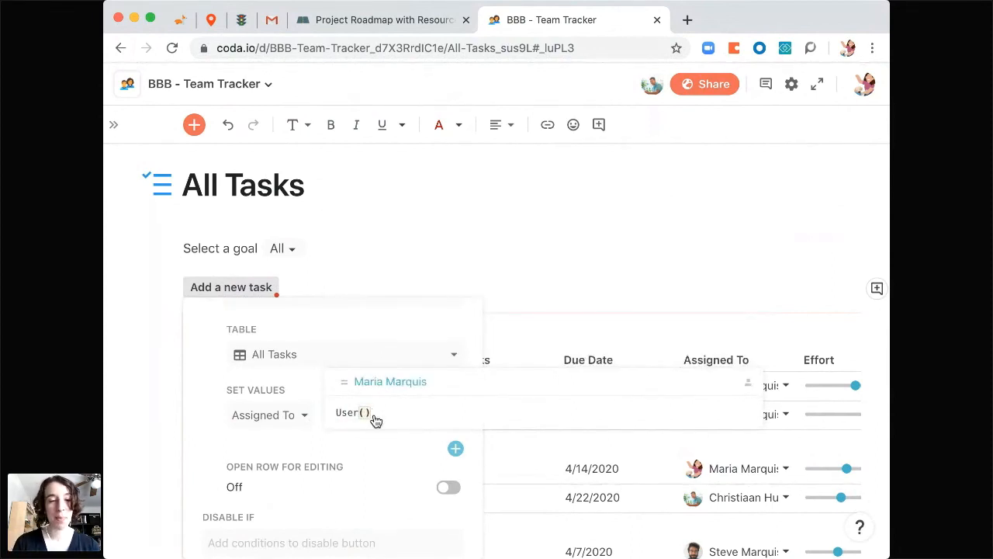
pyautogui.press('Return')
# Step: Enable opening the new row for editing in the button's settings
pyautogui.scroll(-1, 352, 456)
pyautogui.scroll(-1, 352, 460)
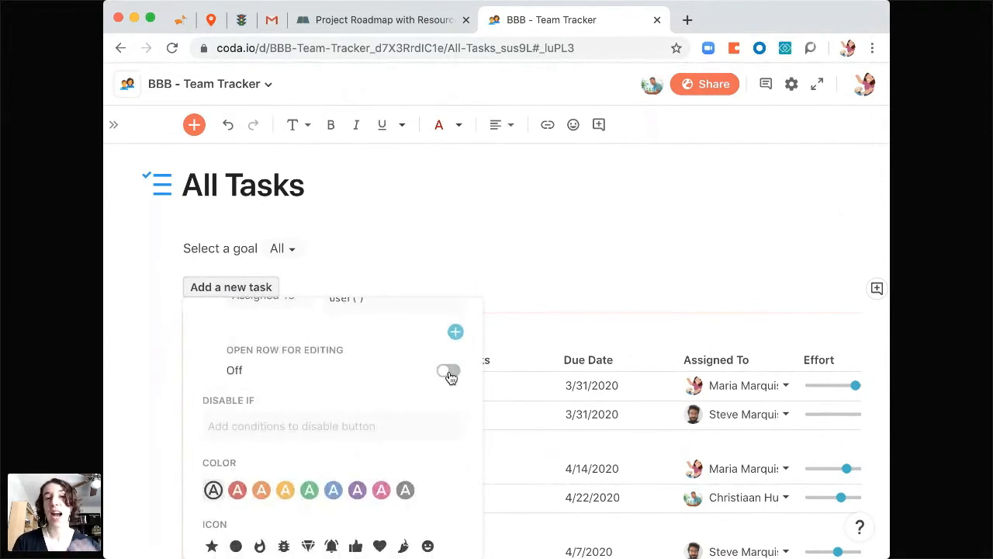
pyautogui.click(449, 373)
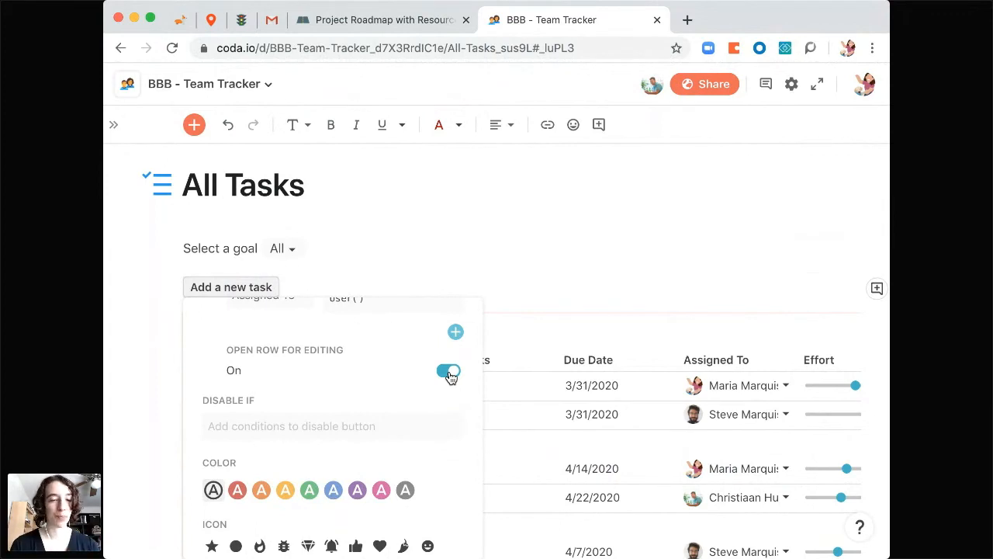
# Step: Give the button a blue color and a check mark icon, and close its settings
pyautogui.click(333, 490)
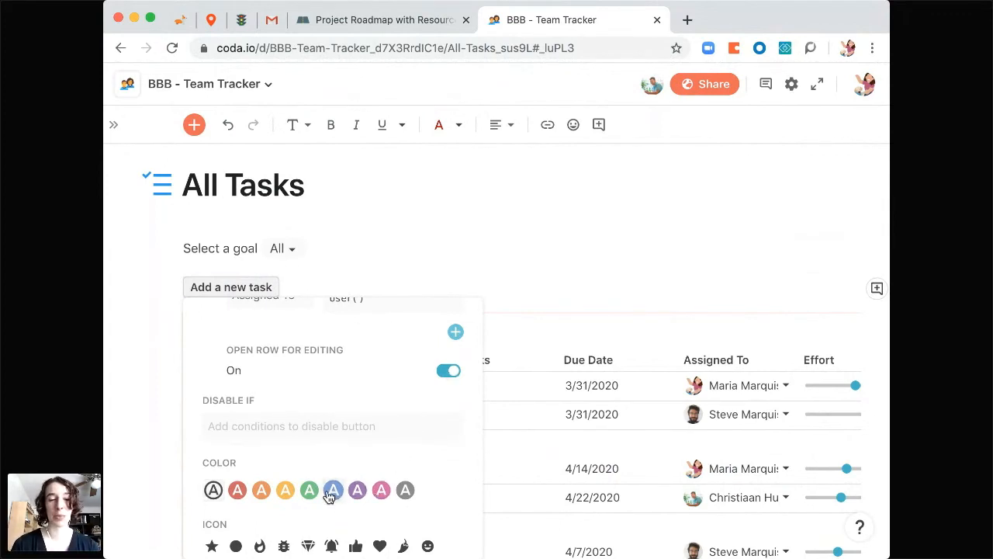
pyautogui.scroll(-3, 329, 497)
pyautogui.scroll(-1, 349, 489)
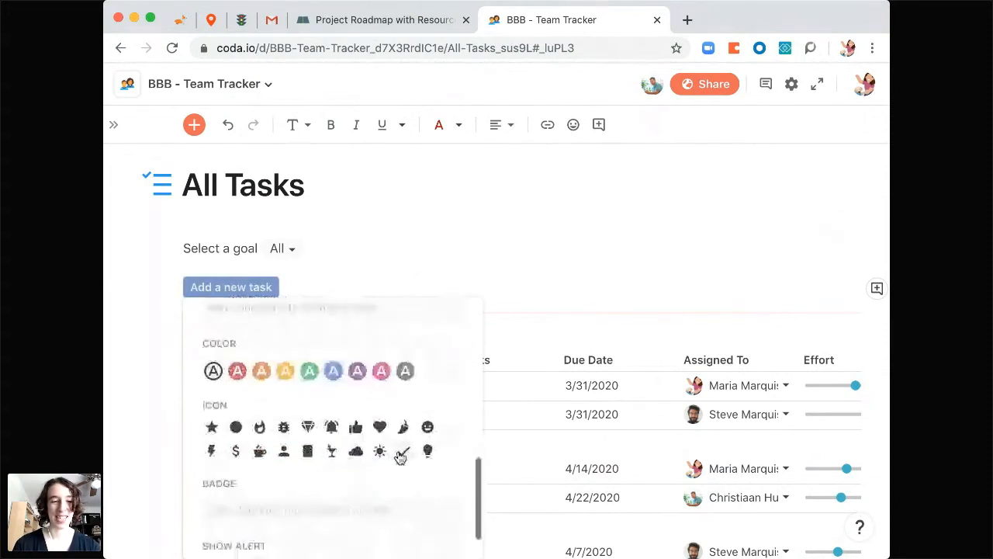
pyautogui.click(402, 453)
pyautogui.click(483, 261)
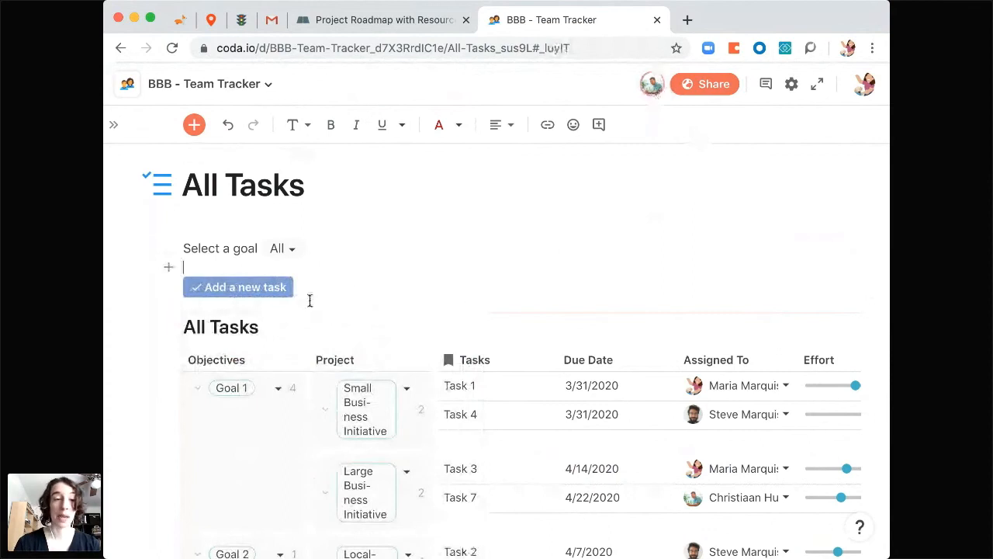
# Step: Use the new button to add a task "Talk to 20 business owners" under the Small Business Initiative project
pyautogui.click(247, 291)
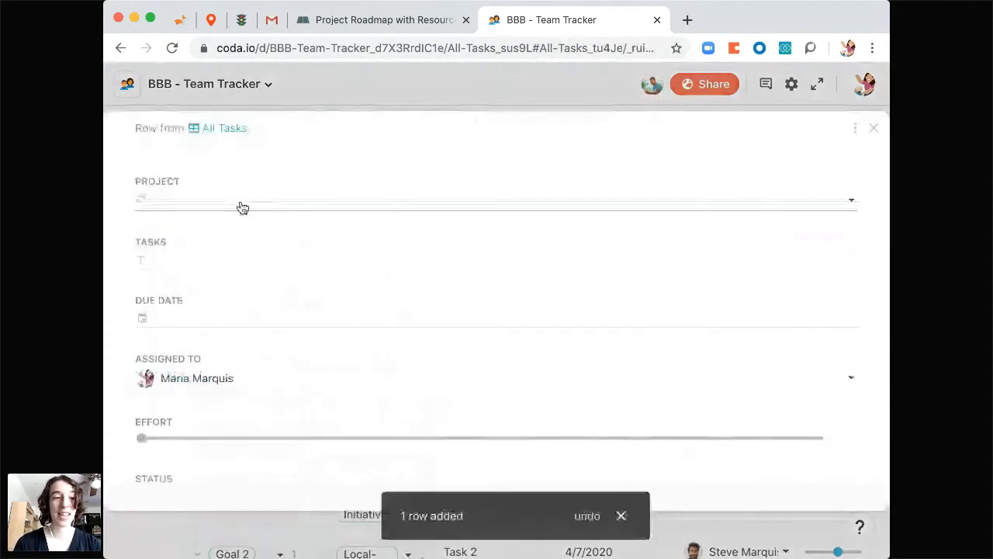
pyautogui.click(242, 203)
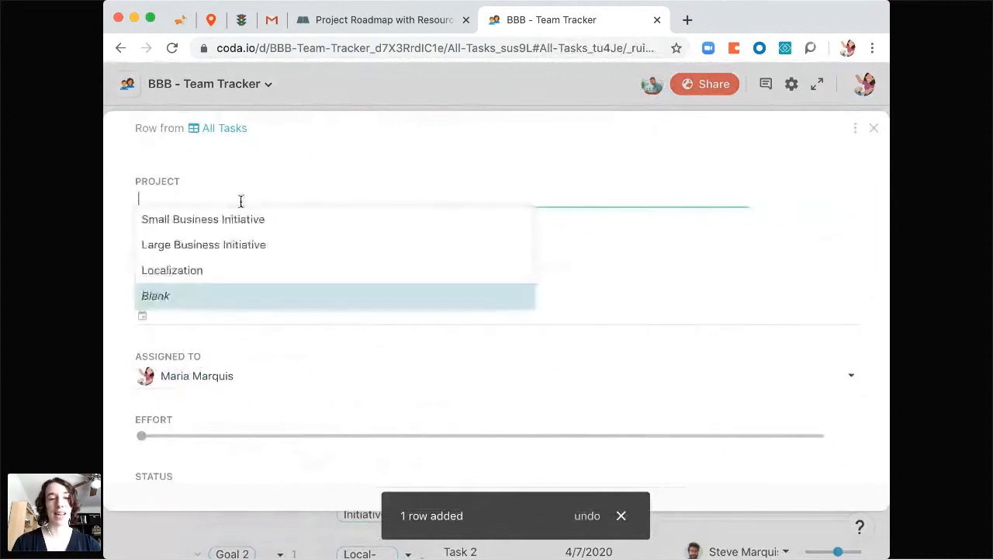
pyautogui.click(256, 221)
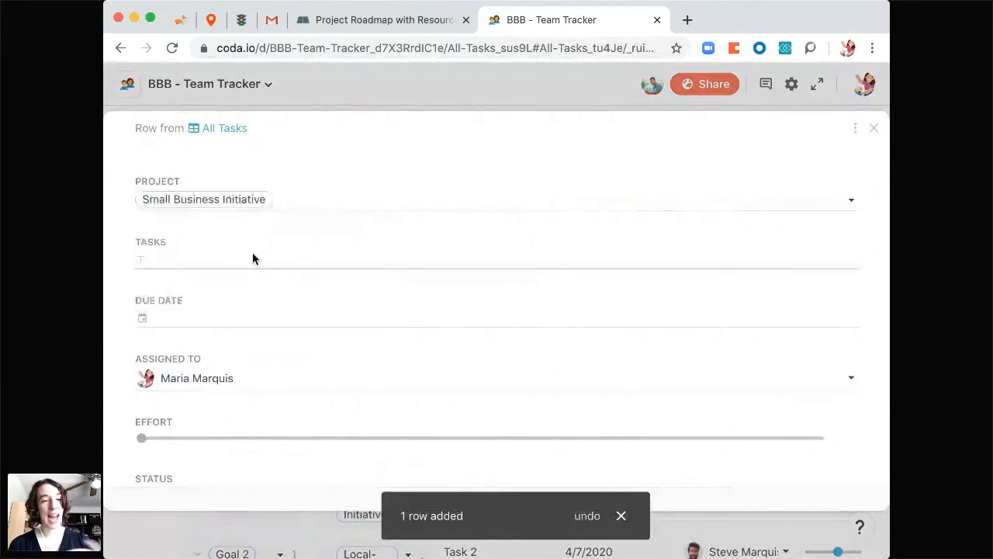
pyautogui.click(243, 264)
pyautogui.write('T')
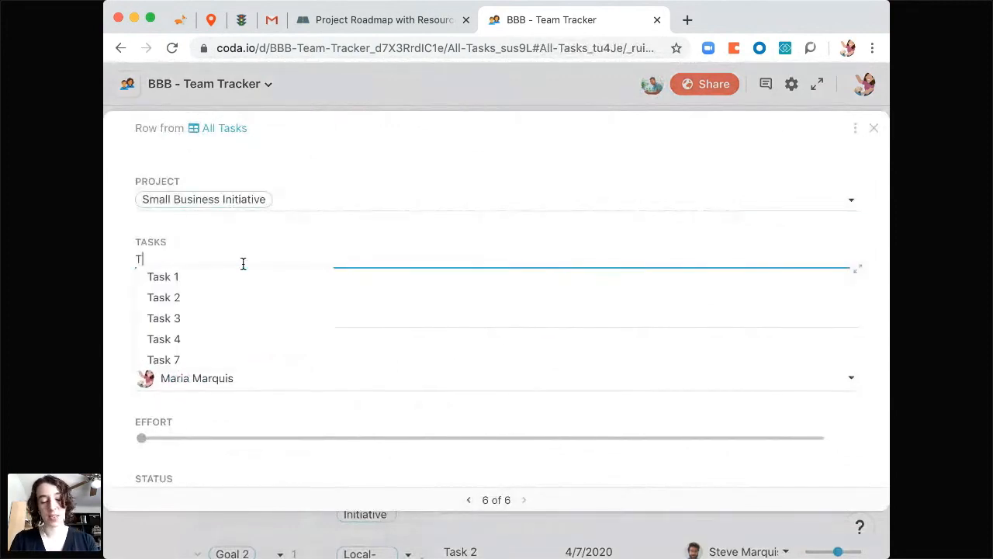
pyautogui.write('alk to')
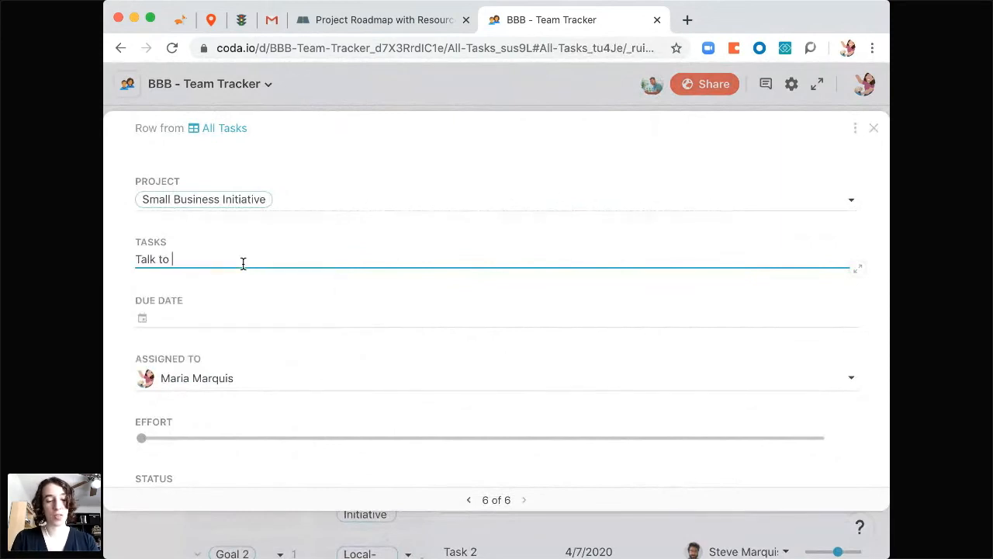
pyautogui.write(' 20 business owner')
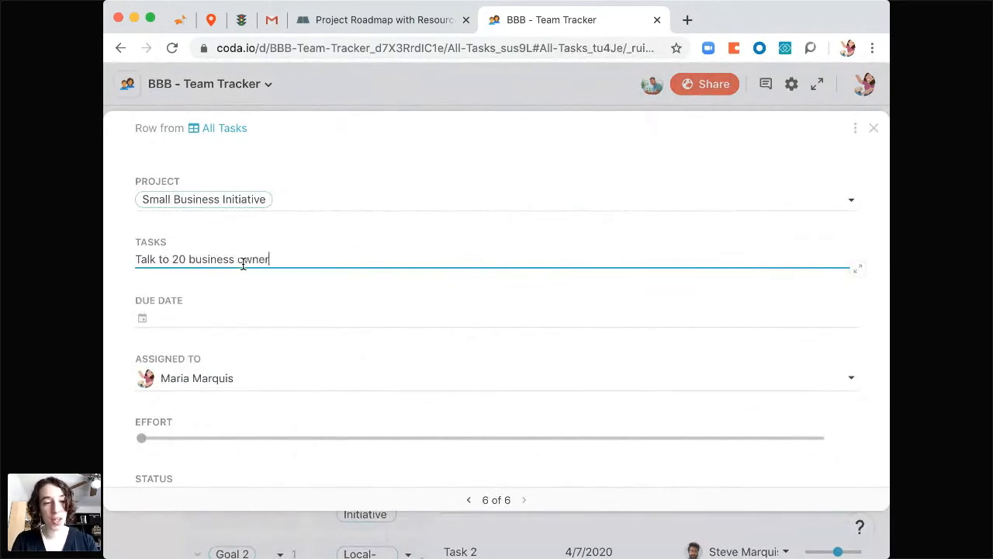
pyautogui.write('s')
# Step: Set the new task's due date to 4/17/2020 and its Effort slider to about 38
pyautogui.click(229, 315)
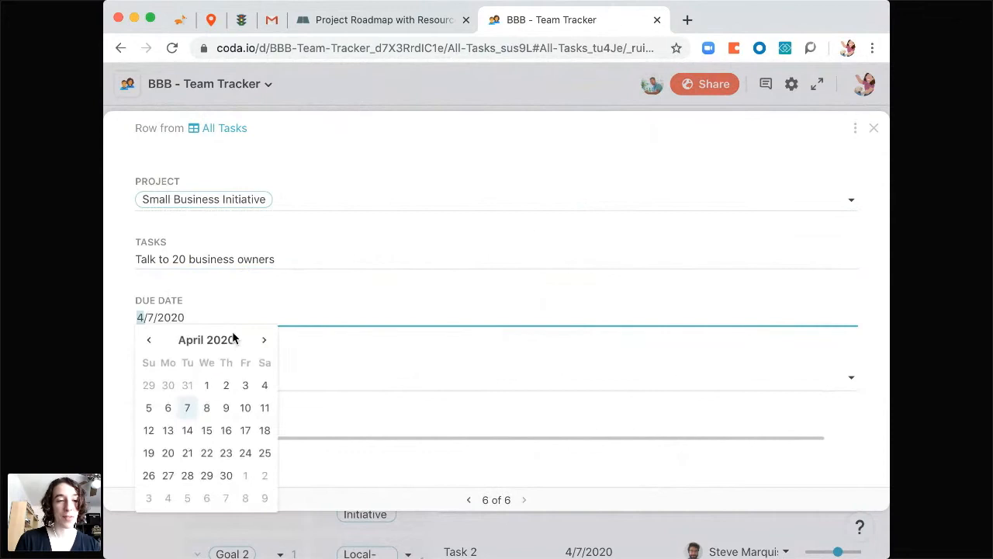
pyautogui.click(243, 438)
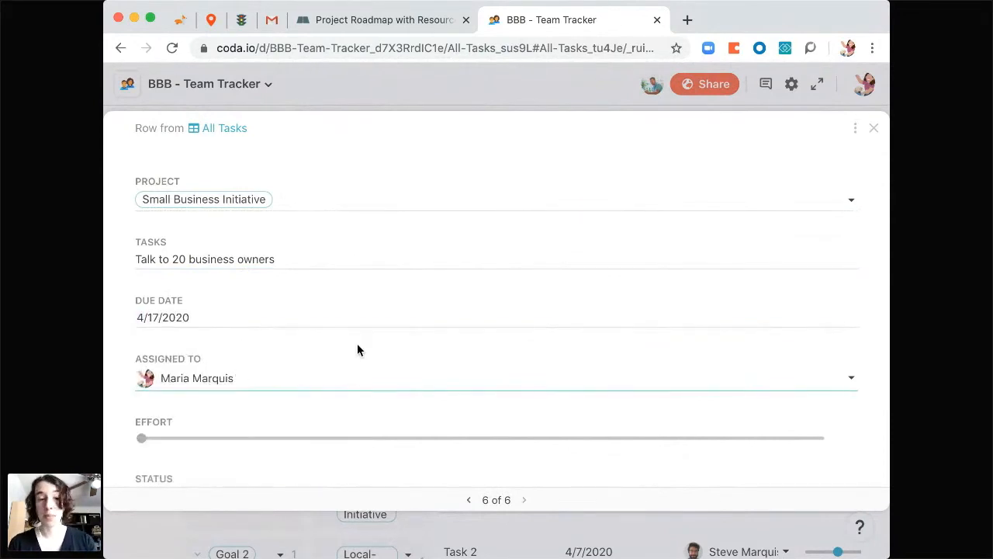
pyautogui.moveTo(144, 440); pyautogui.dragTo(402, 444)
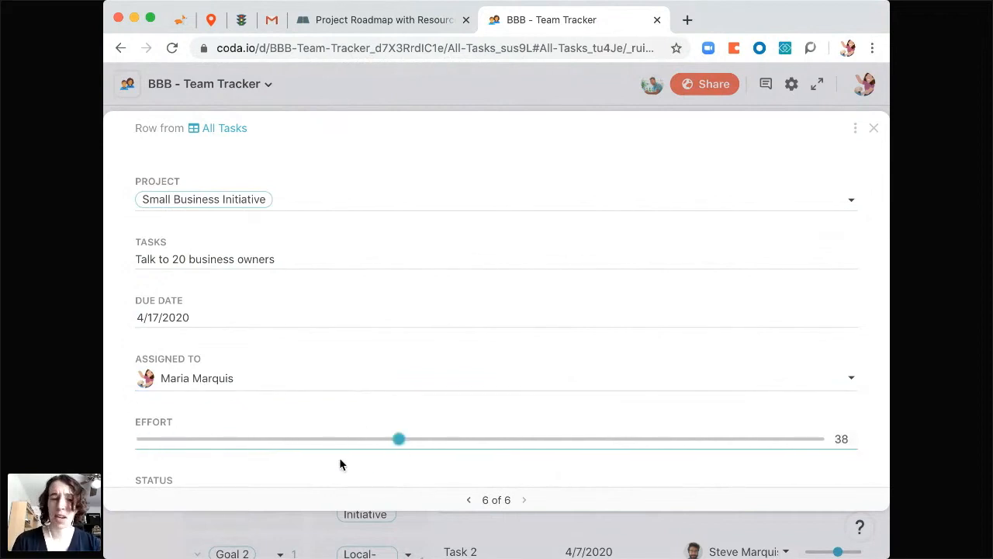
# Step: Set the new task's status to In Progress and its objective to Goal 2, and close the row
pyautogui.scroll(-3, 340, 460)
pyautogui.click(285, 357)
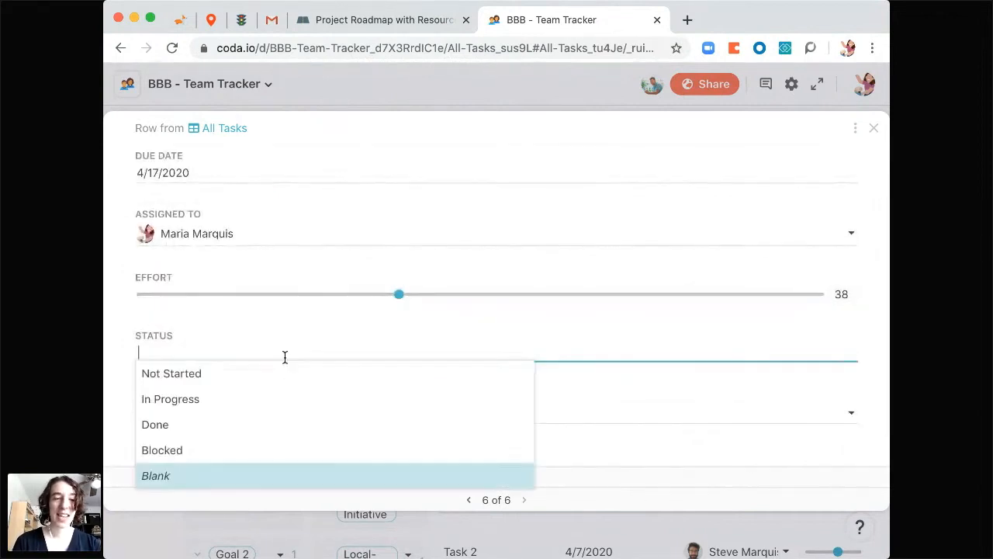
pyautogui.click(222, 408)
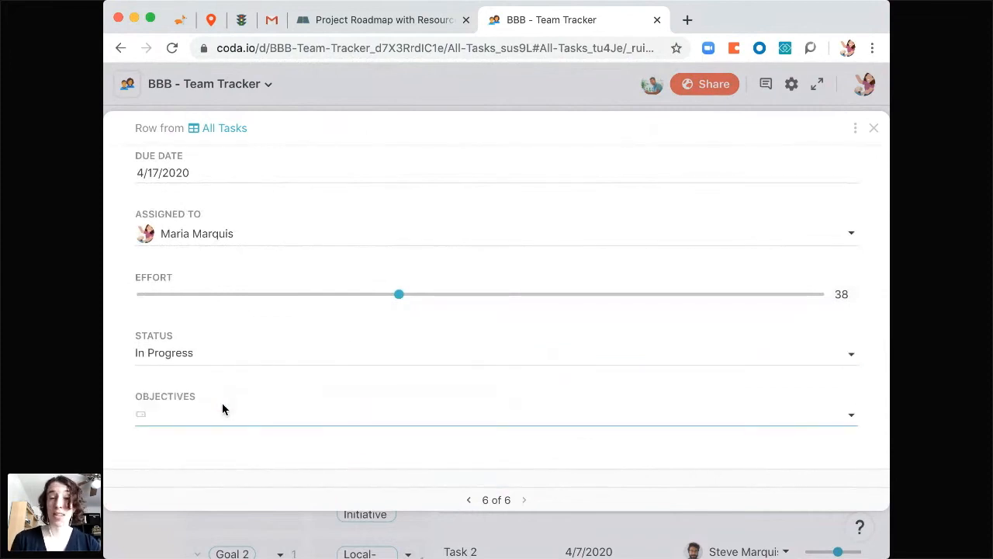
pyautogui.click(200, 416)
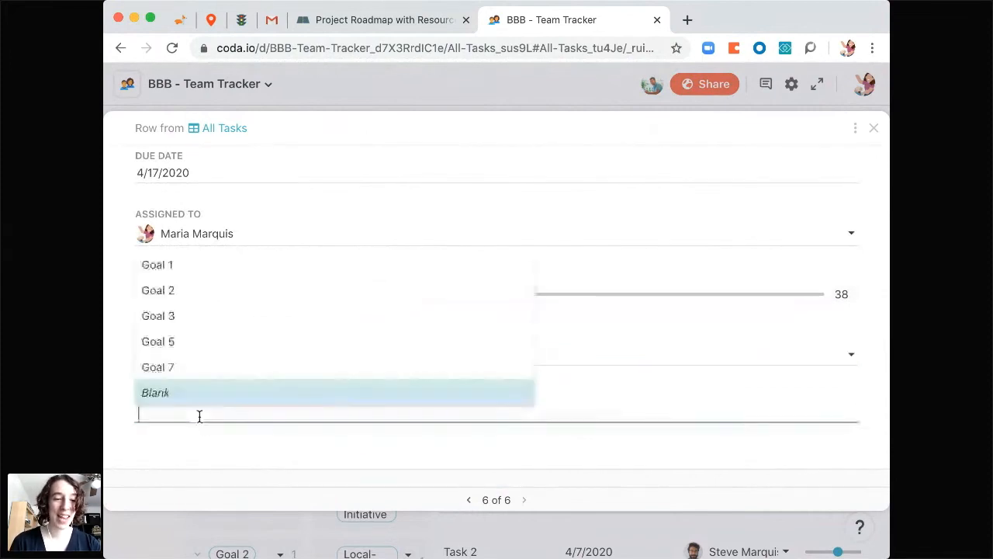
pyautogui.click(193, 297)
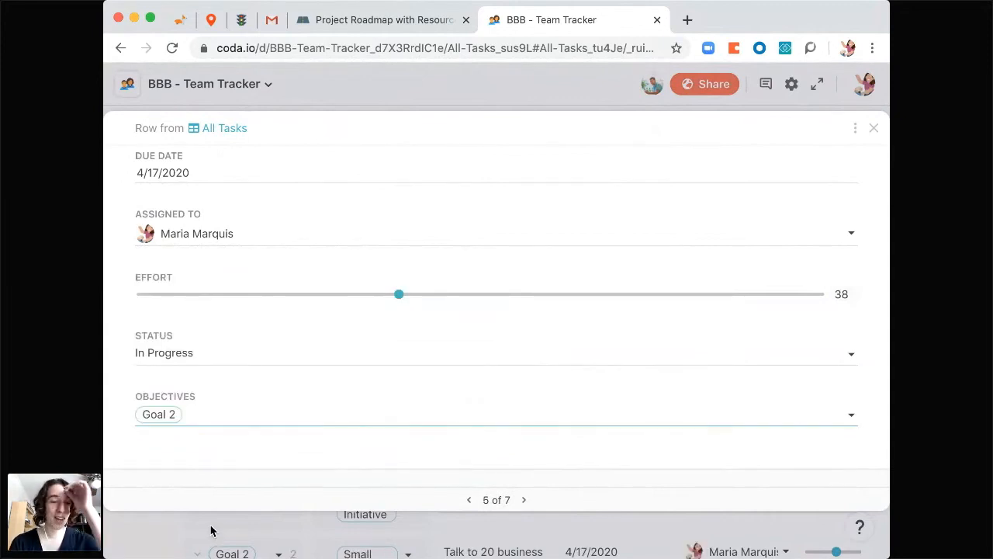
pyautogui.press('Escape')
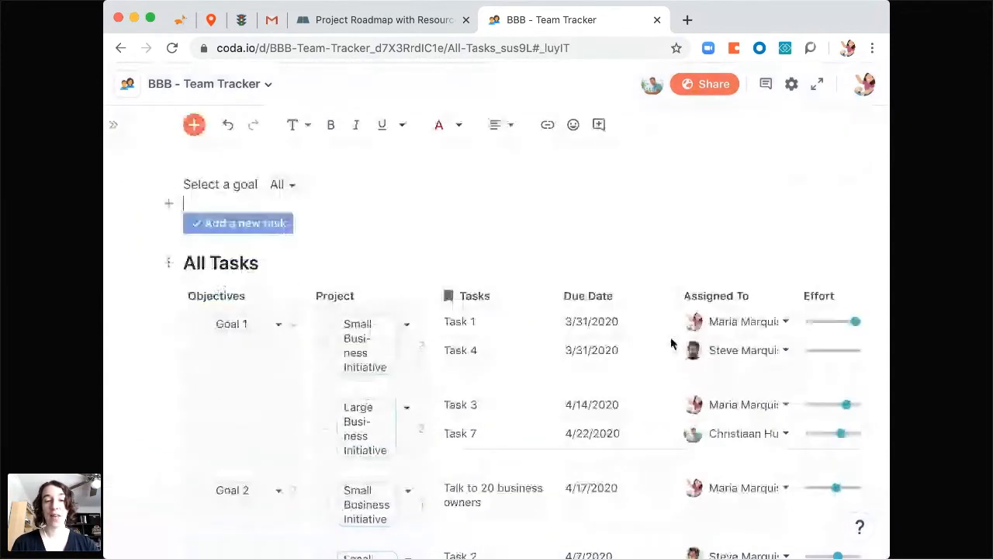
# Step: Review where the new task appears in the grouped All Tasks table
pyautogui.scroll(-1, 660, 343)
pyautogui.scroll(-1, 531, 478)
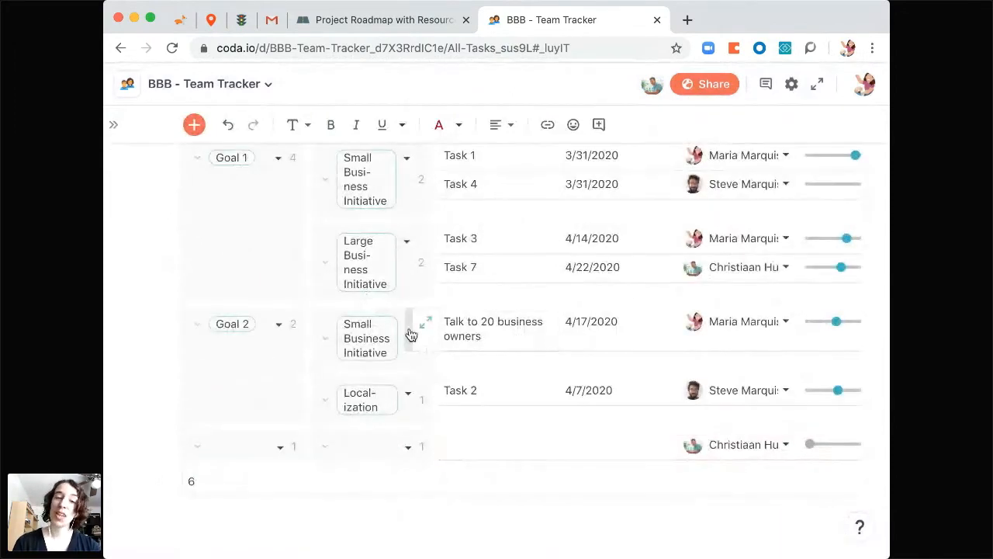
pyautogui.click(573, 323)
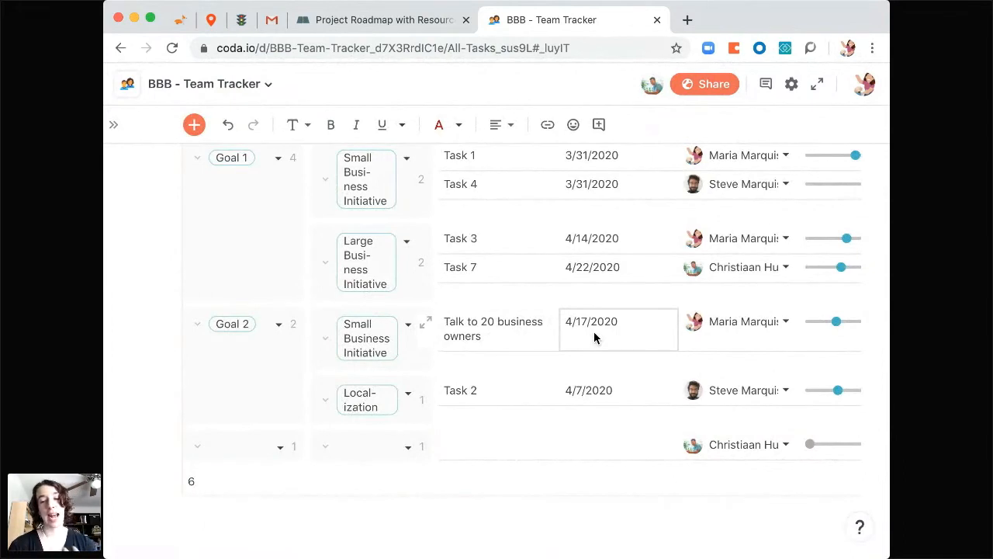
pyautogui.scroll(5, 595, 337)
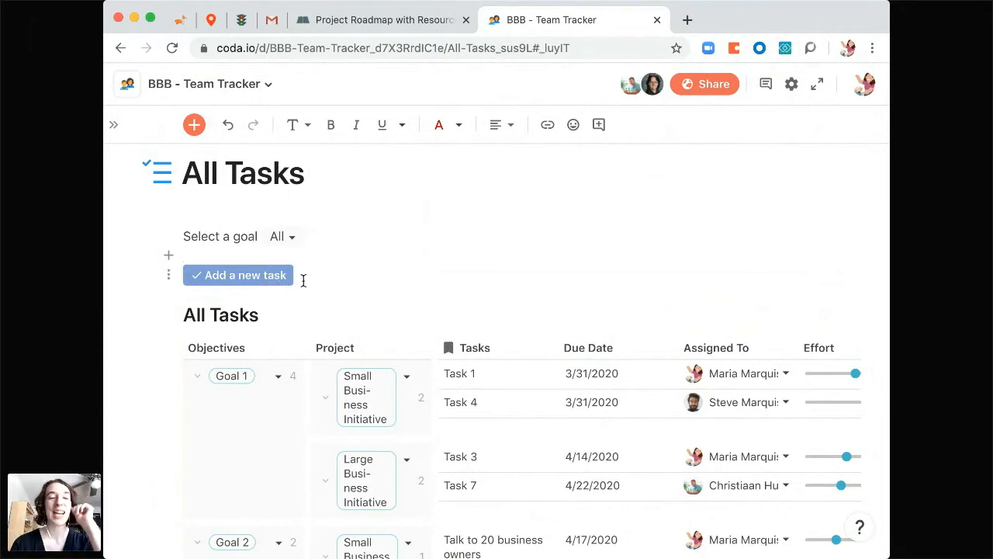
pyautogui.scroll(-1, 491, 292)
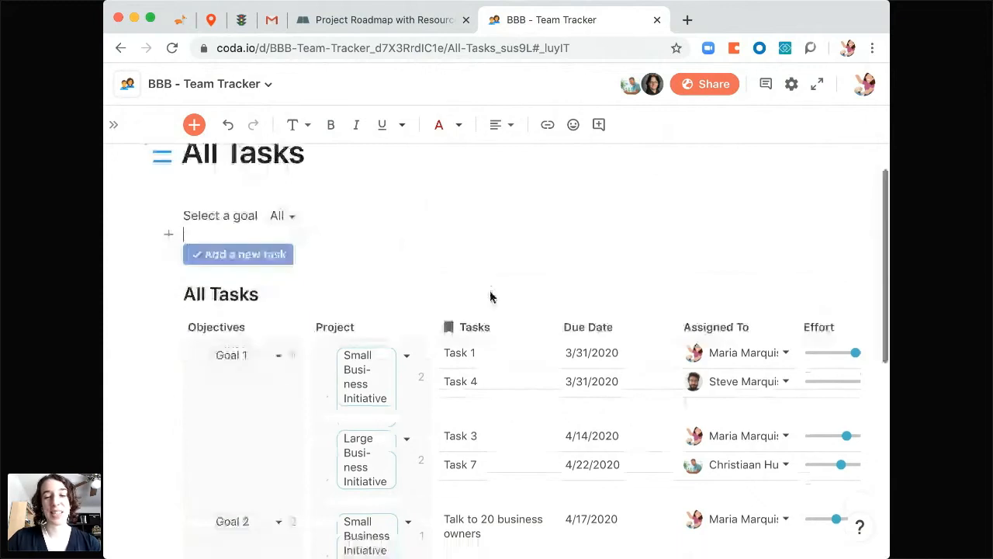
pyautogui.scroll(-3, 491, 295)
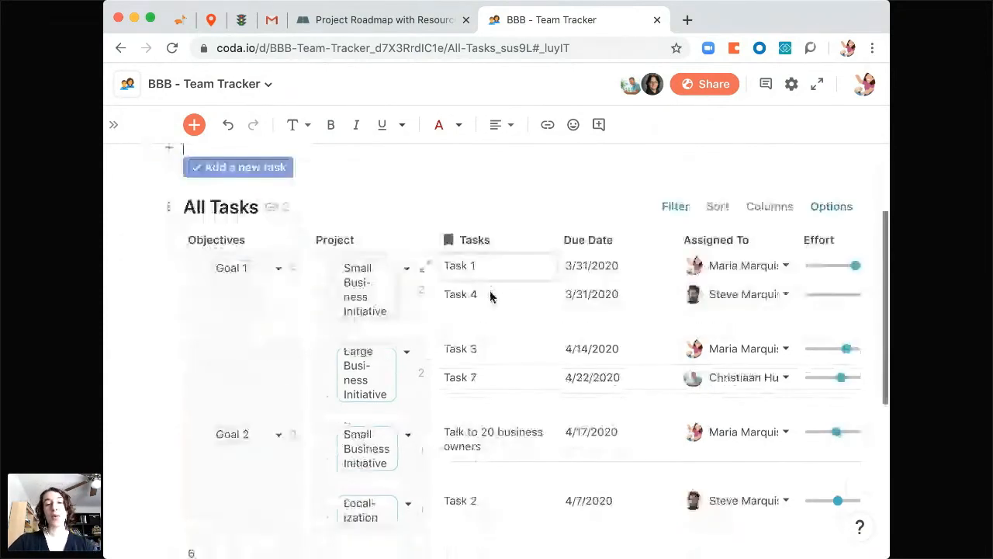
pyautogui.scroll(-5, 490, 296)
pyautogui.scroll(4, 490, 297)
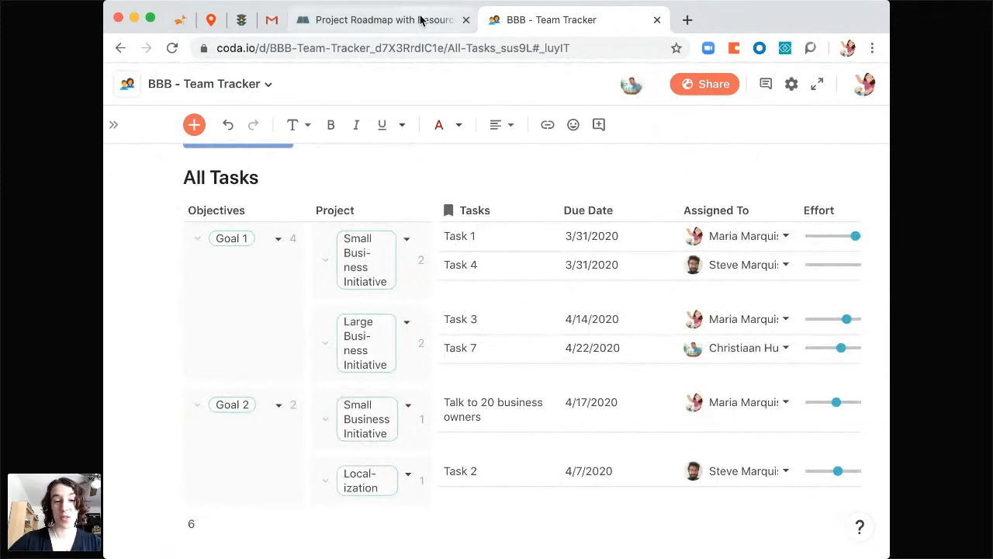
# Step: Look at the effort chart in the Project Roadmap with Resource Utilization doc, and return to the BBB - Team Tracker
pyautogui.click(385, 20)
pyautogui.scroll(-10, 440, 306)
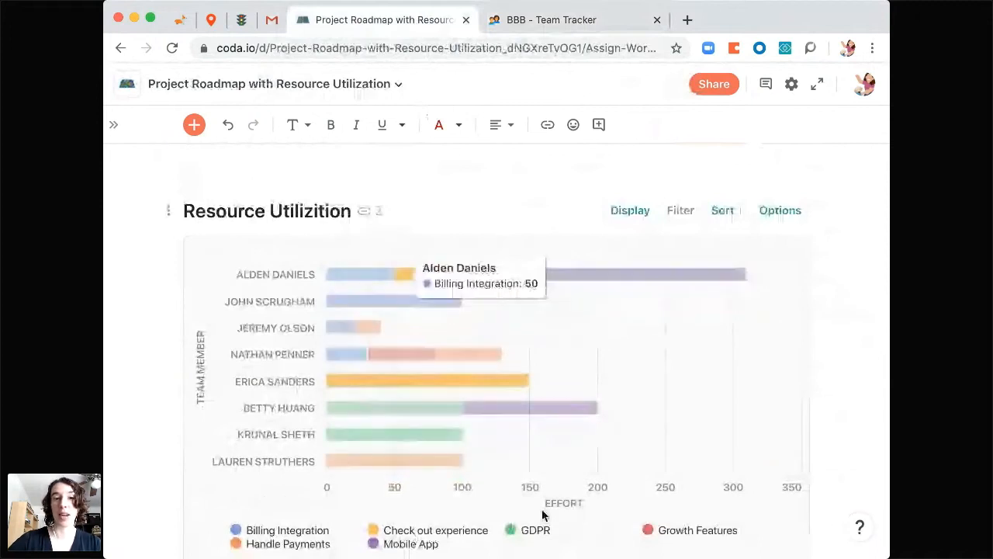
pyautogui.click(547, 21)
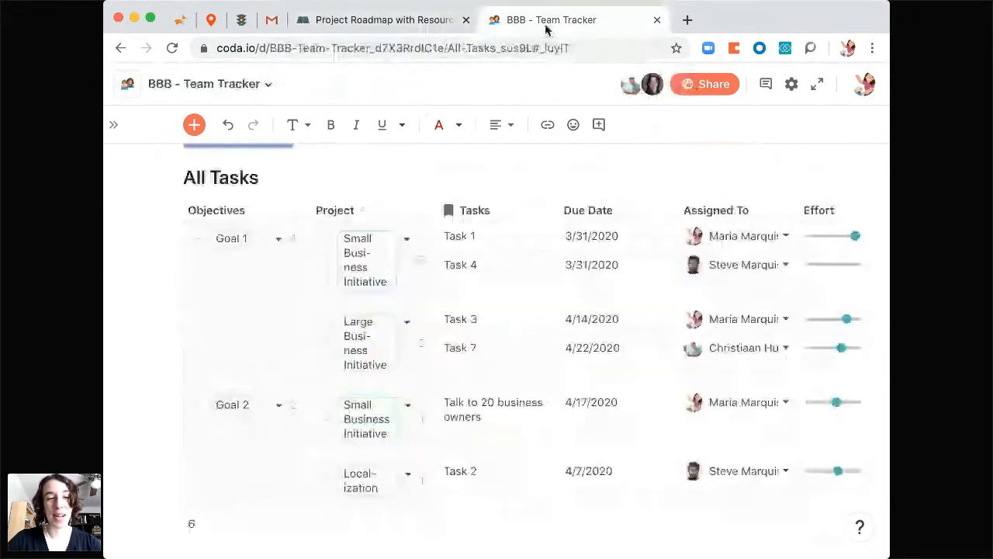
# Step: Insert a bar chart of the All Tasks table on the blank line below that table
pyautogui.scroll(2, 520, 273)
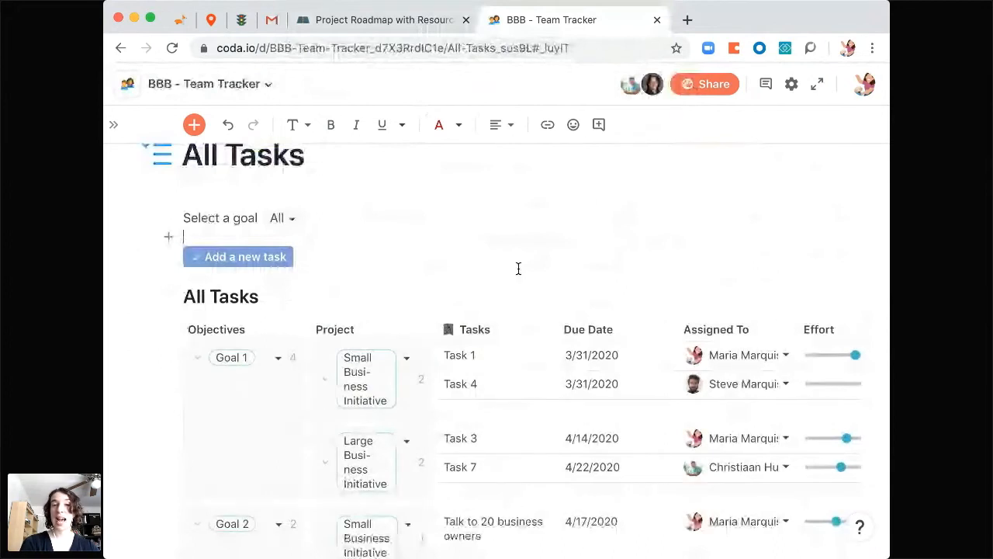
pyautogui.scroll(-1, 518, 269)
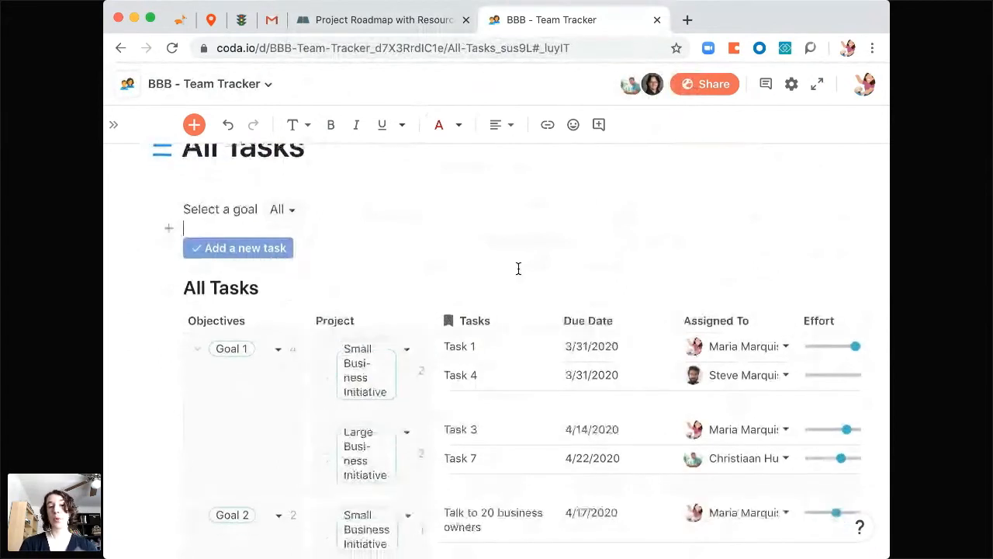
pyautogui.scroll(-4, 518, 269)
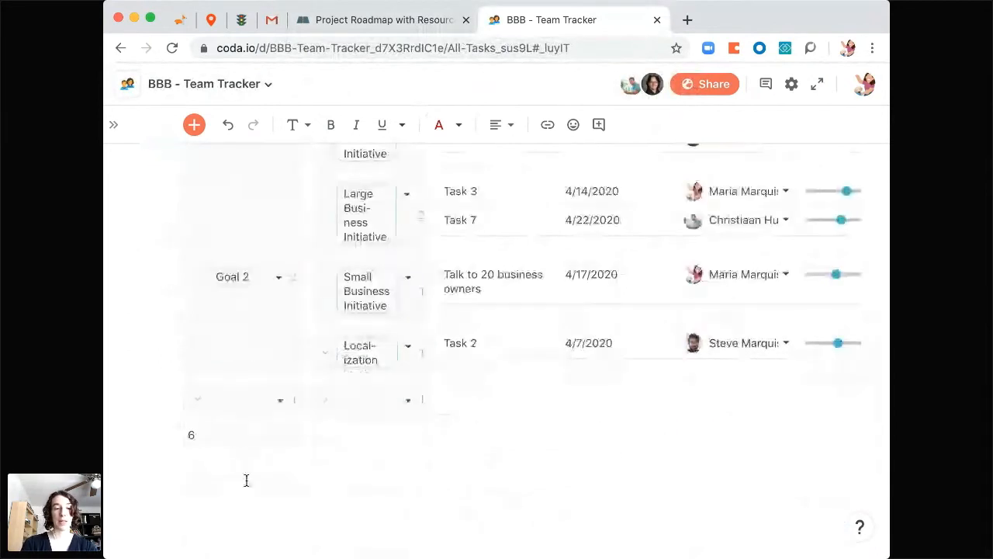
pyautogui.click(246, 480)
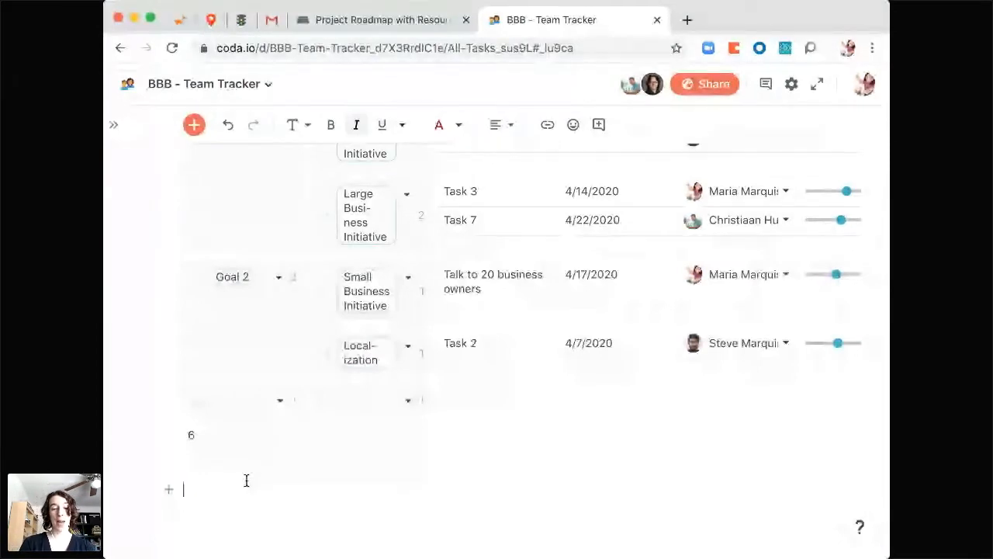
pyautogui.write('/char')
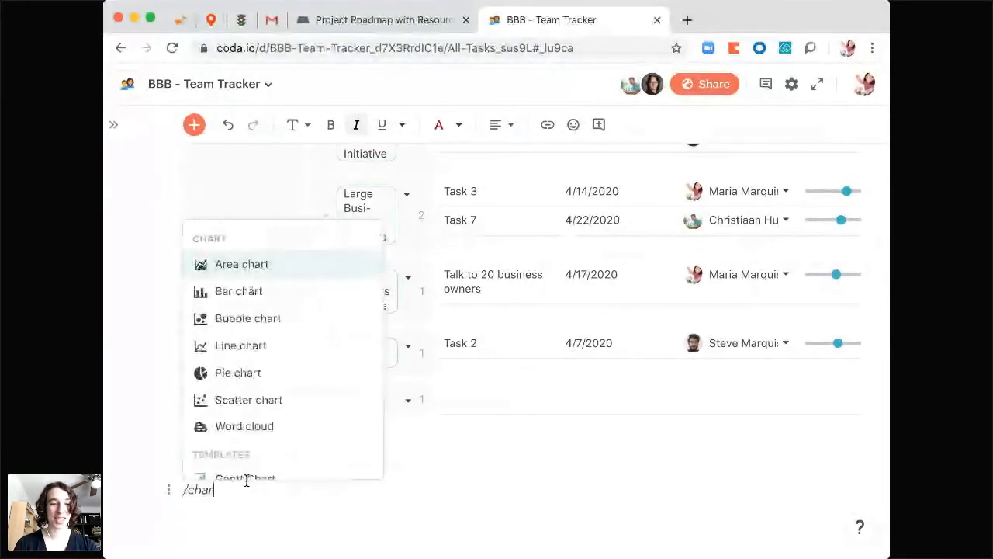
pyautogui.click(284, 283)
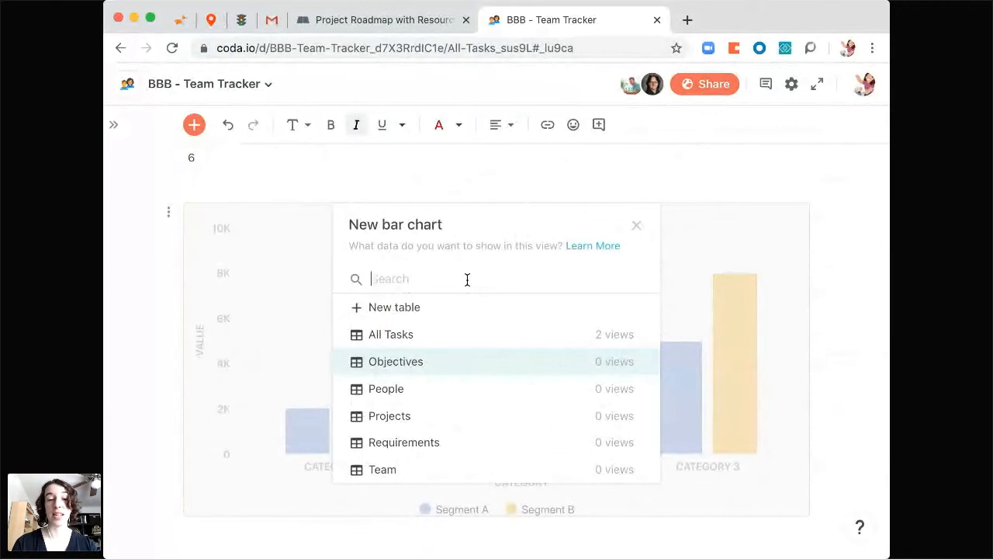
pyautogui.click(443, 337)
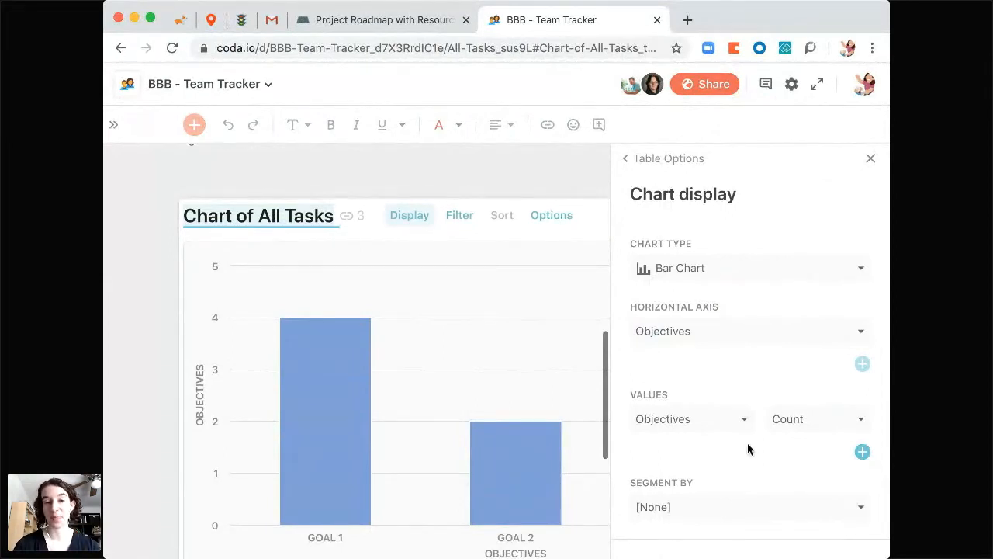
# Step: Set the bar chart's horizontal axis to Assigned To
pyautogui.scroll(-2, 784, 380)
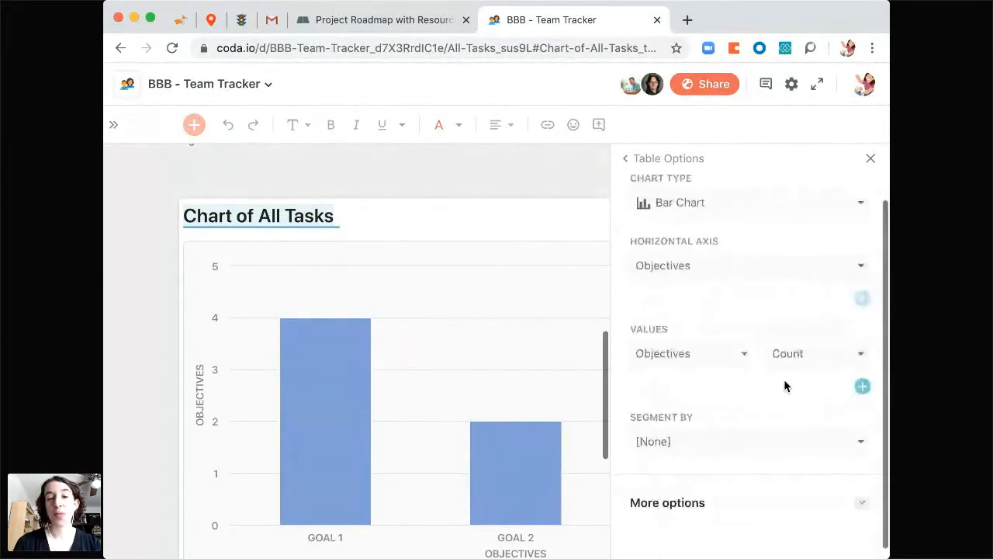
pyautogui.click(731, 262)
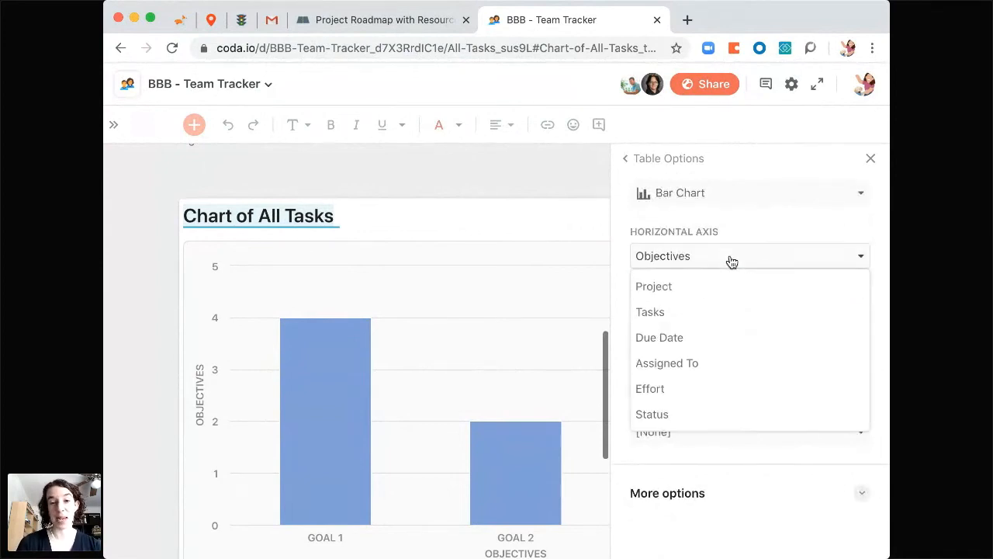
pyautogui.click(708, 365)
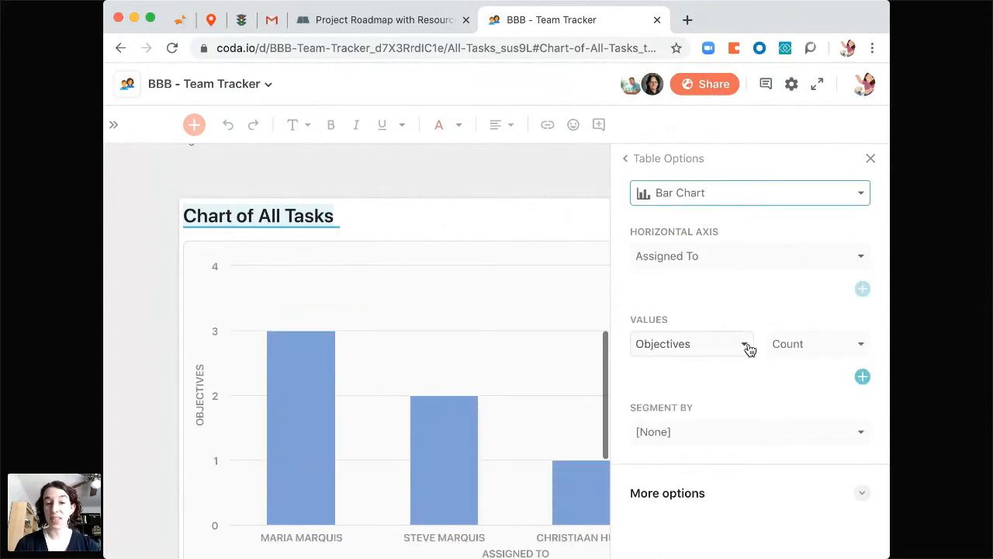
# Step: Try Tasks as the bar chart's values and view the available aggregation options
pyautogui.click(699, 350)
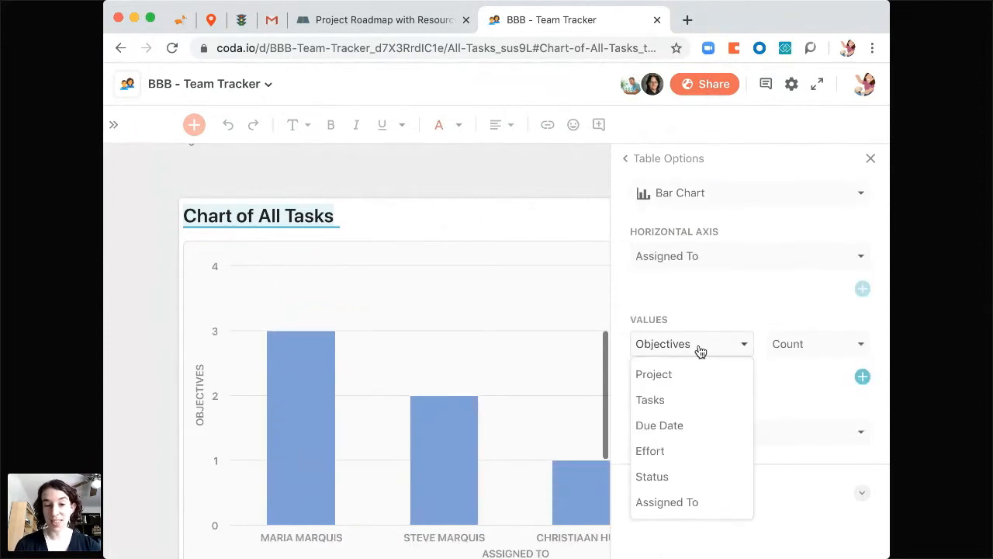
pyautogui.click(692, 401)
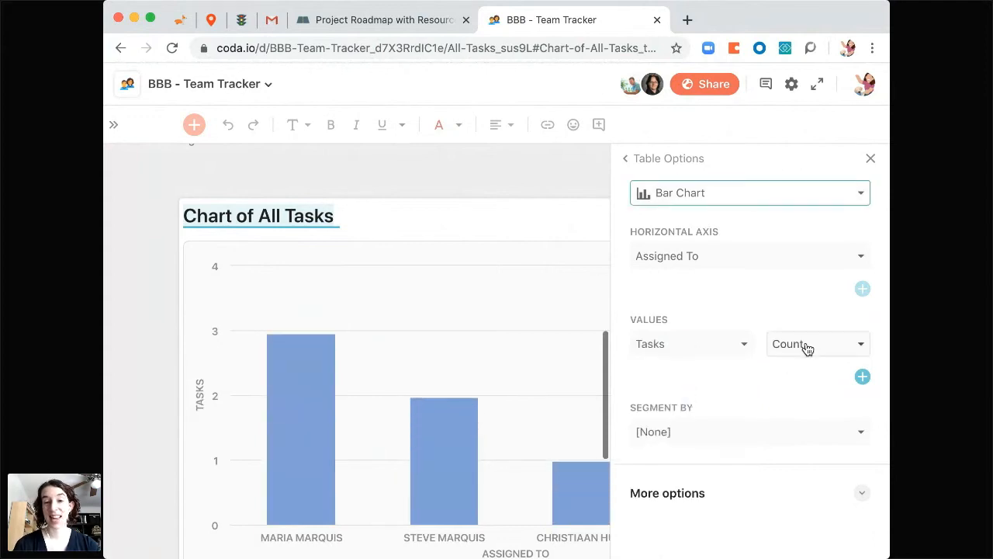
pyautogui.click(812, 349)
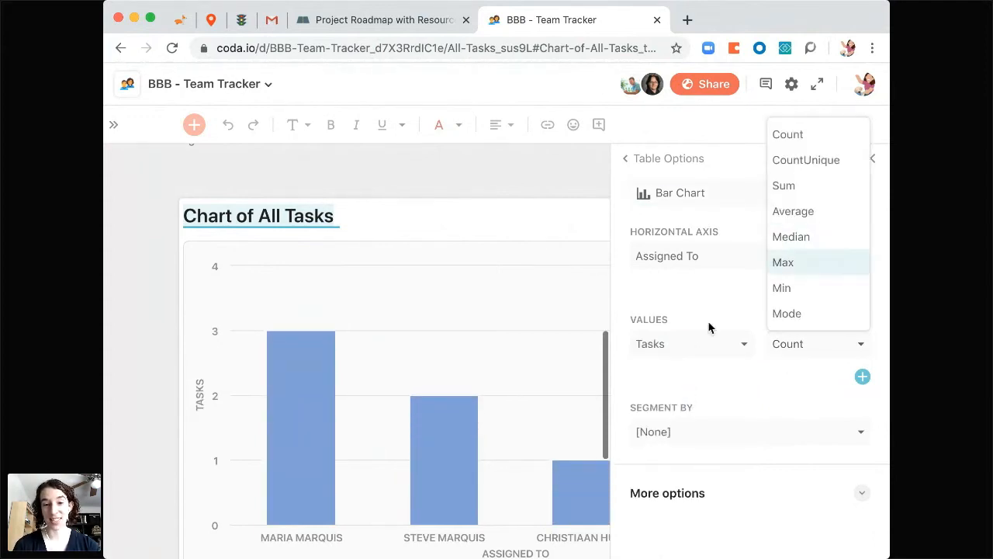
# Step: Set the chart's values to Effort and segment the bars by Project
pyautogui.click(691, 344)
pyautogui.click(683, 425)
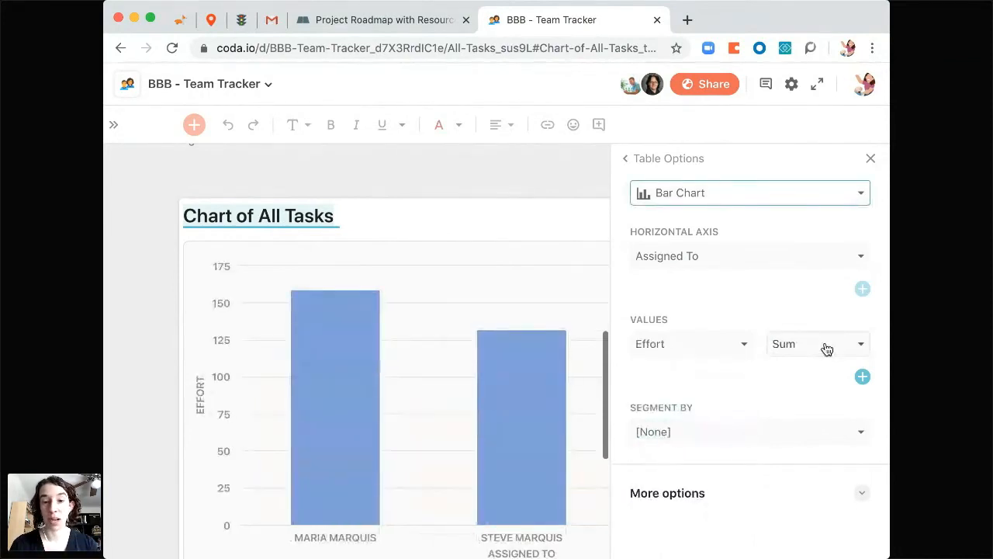
pyautogui.click(720, 434)
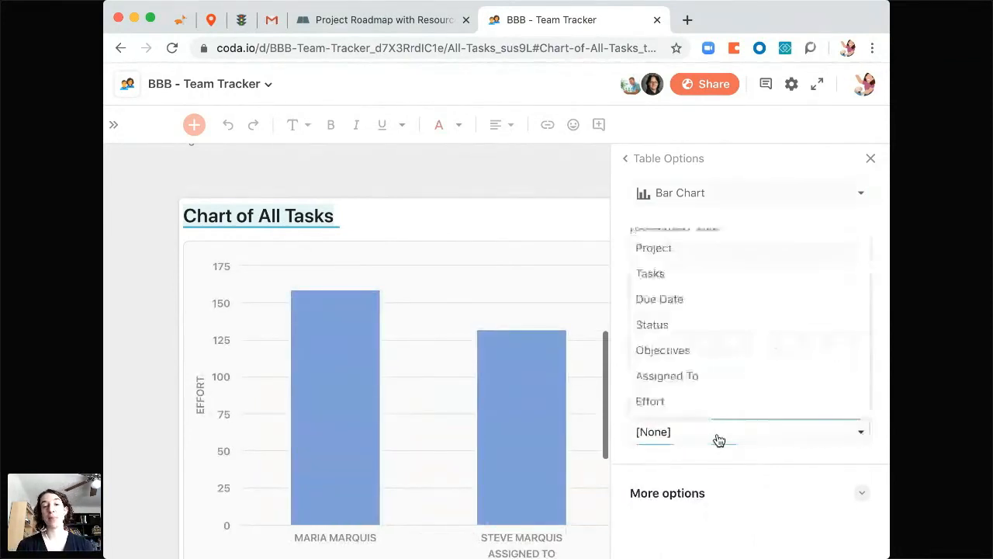
pyautogui.click(691, 248)
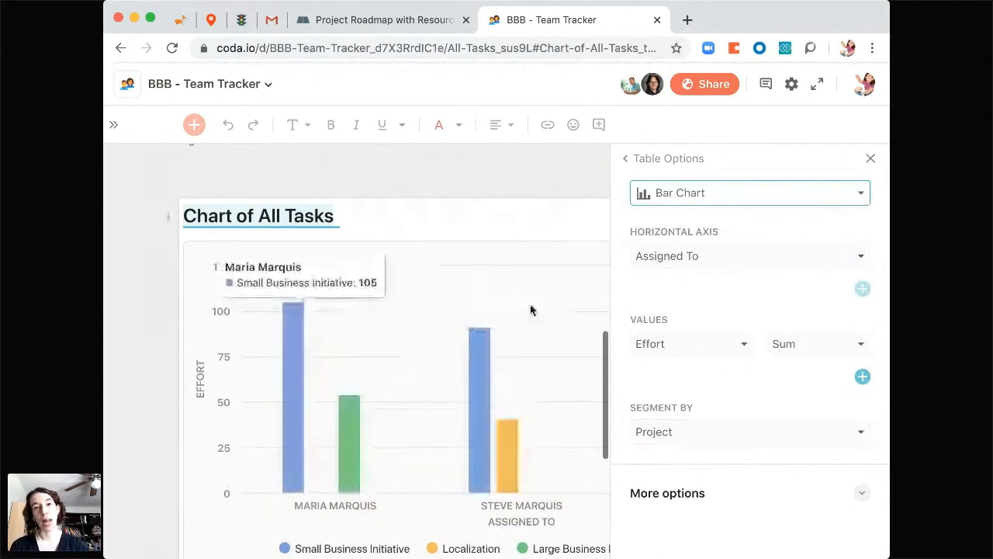
# Step: Change the bar chart's orientation to Horizontal in its additional display options
pyautogui.click(861, 494)
pyautogui.scroll(-2, 788, 470)
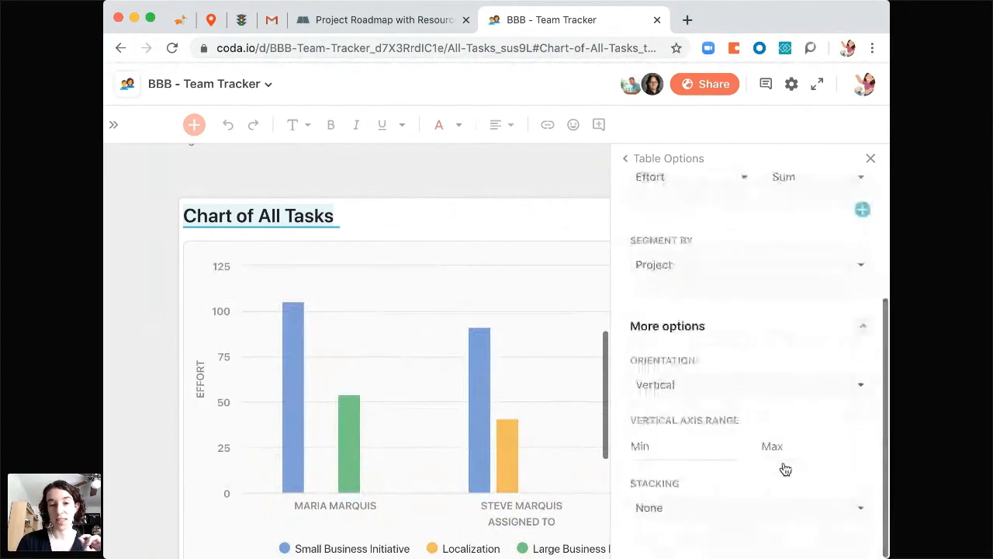
pyautogui.click(734, 385)
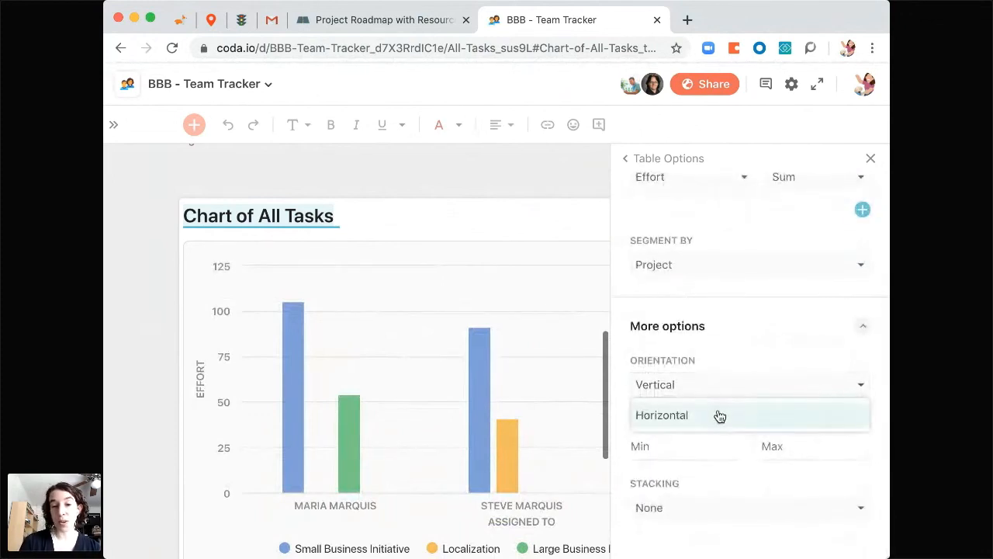
pyautogui.click(720, 416)
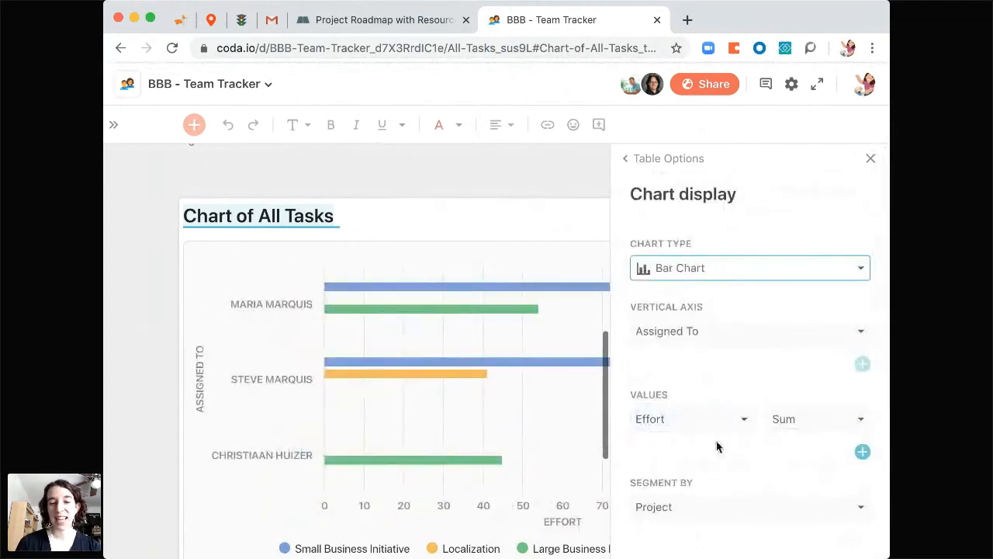
# Step: Set the horizontal bar chart's stacking to Stacked
pyautogui.scroll(-1, 718, 446)
pyautogui.scroll(-3, 716, 447)
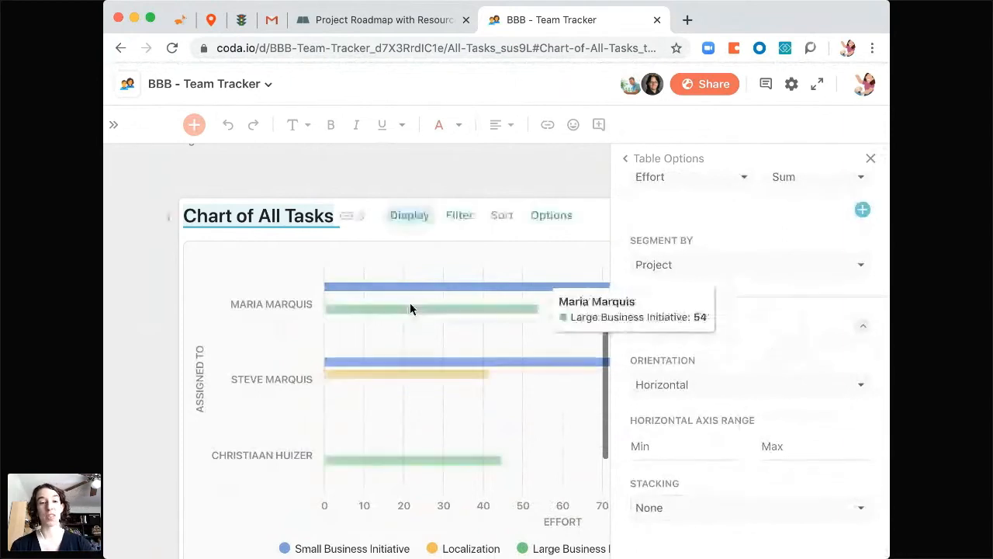
pyautogui.click(771, 509)
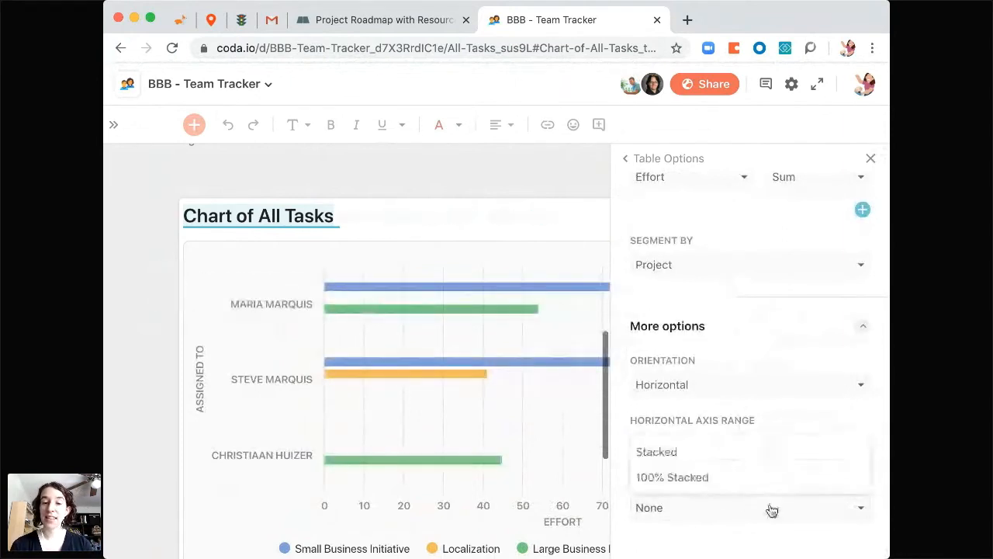
pyautogui.click(730, 453)
pyautogui.moveTo(393, 483)
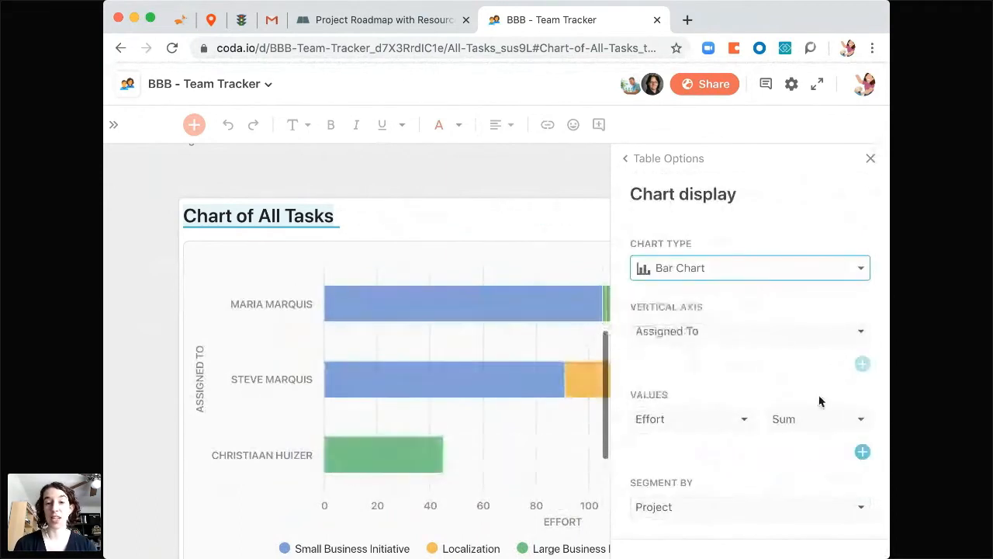
# Step: Try 100% Stacked on the bar chart, and switch the stacking back to Stacked
pyautogui.scroll(-5, 773, 514)
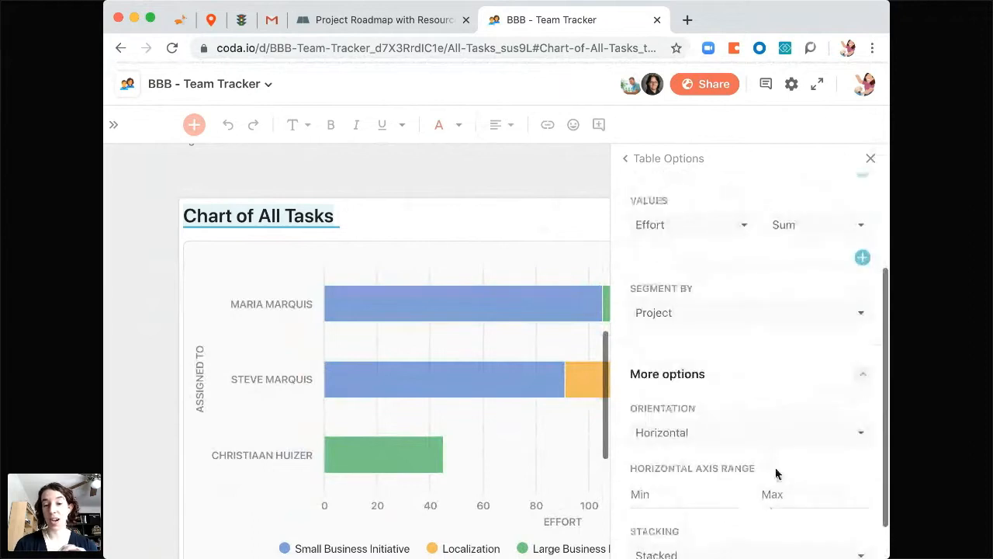
pyautogui.click(758, 509)
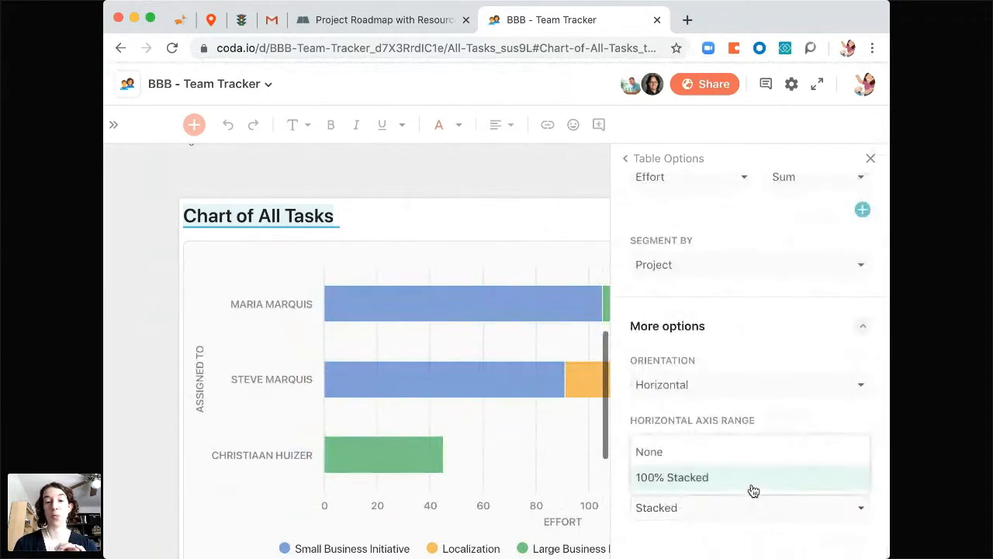
pyautogui.click(751, 487)
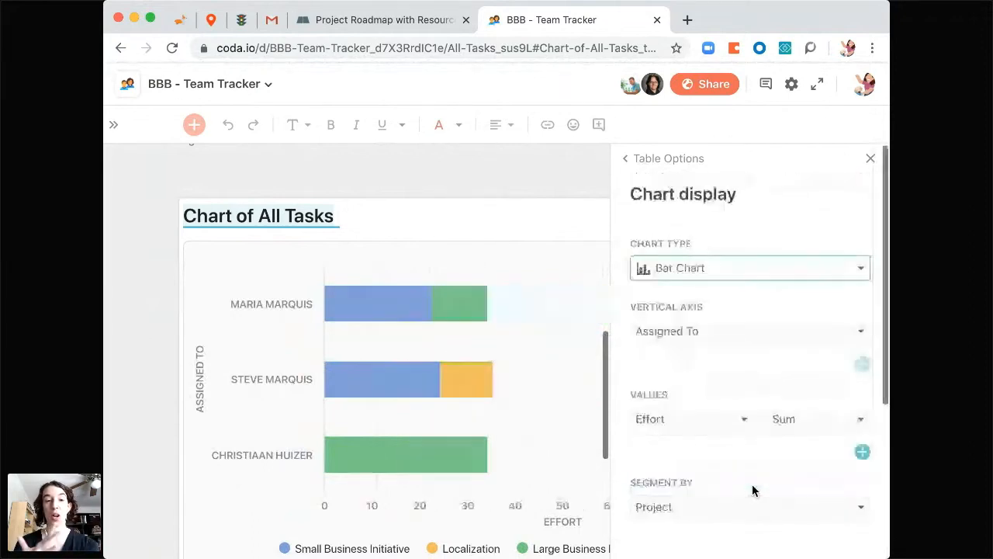
pyautogui.scroll(-4, 816, 515)
pyautogui.click(815, 506)
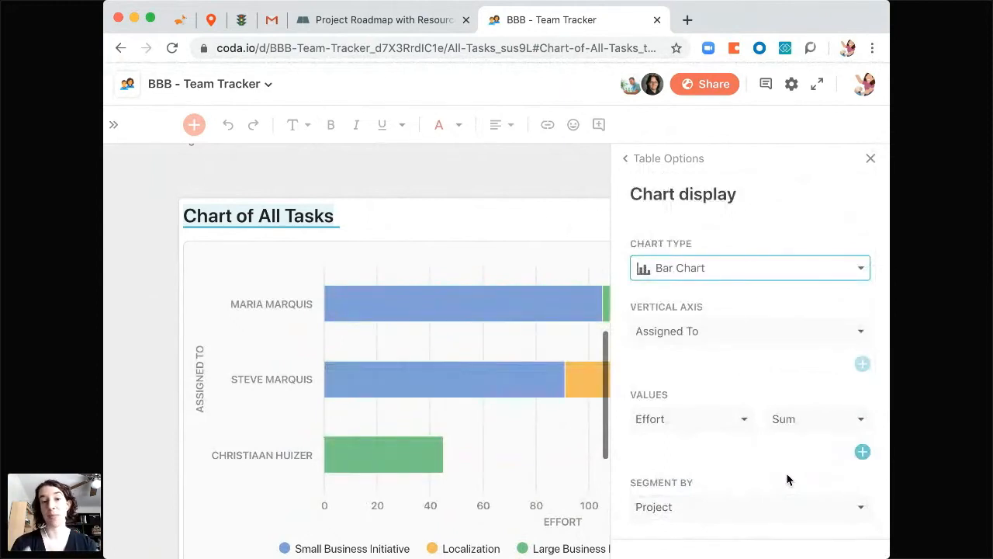
# Step: Close the chart settings and rename the chart to Resource Utilization
pyautogui.click(871, 159)
pyautogui.tripleClick(264, 215)
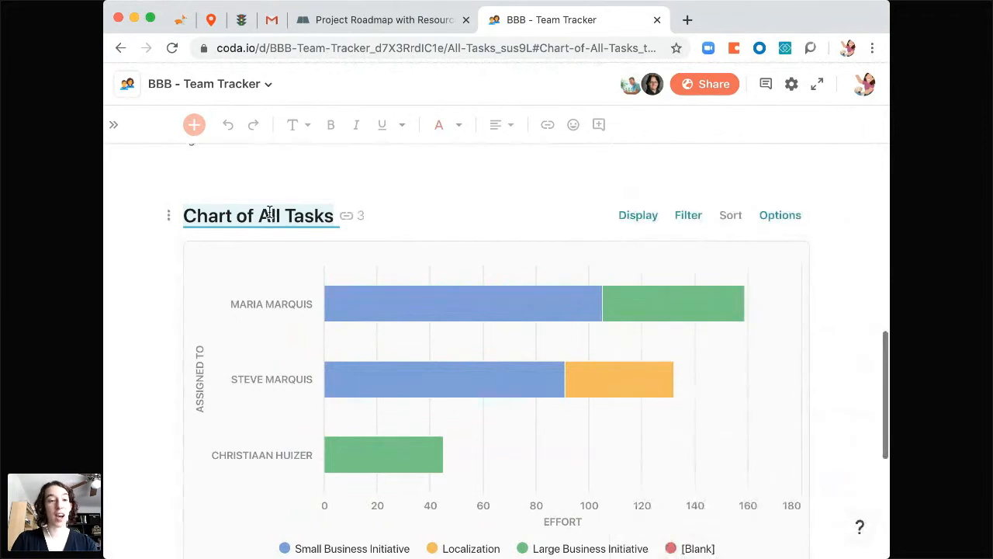
pyautogui.write('Resource U')
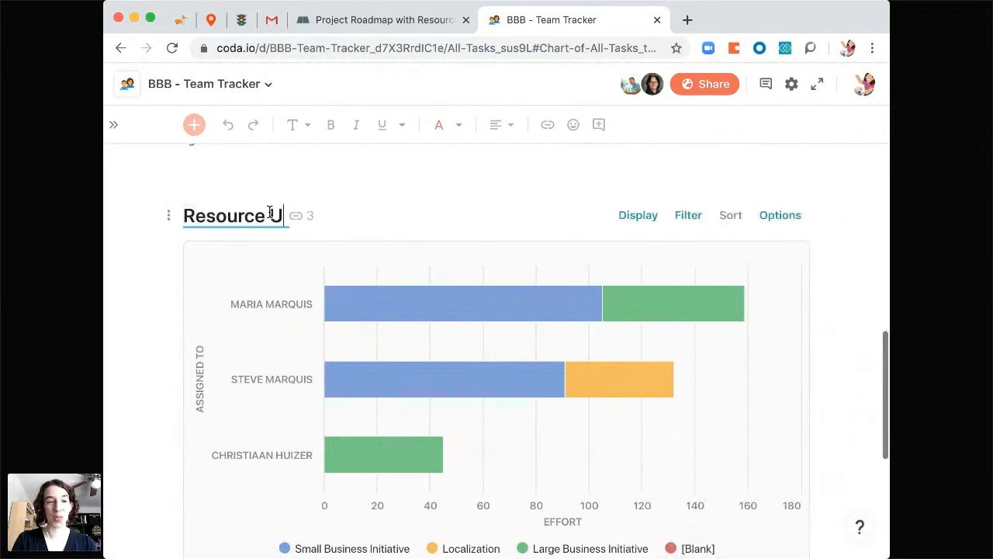
pyautogui.write('tilizati')
pyautogui.press('BackSpace')
pyautogui.press('BackSpace')
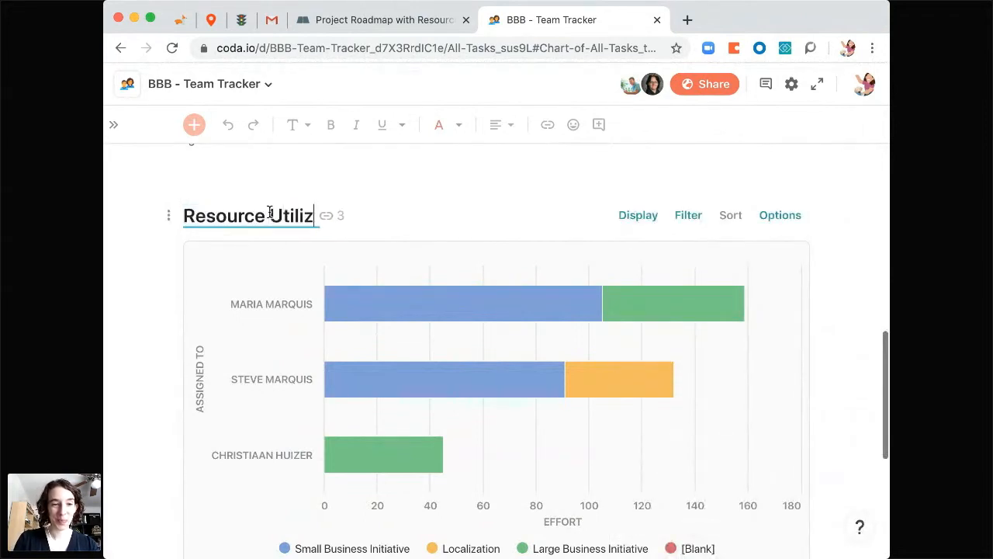
pyautogui.write('ation')
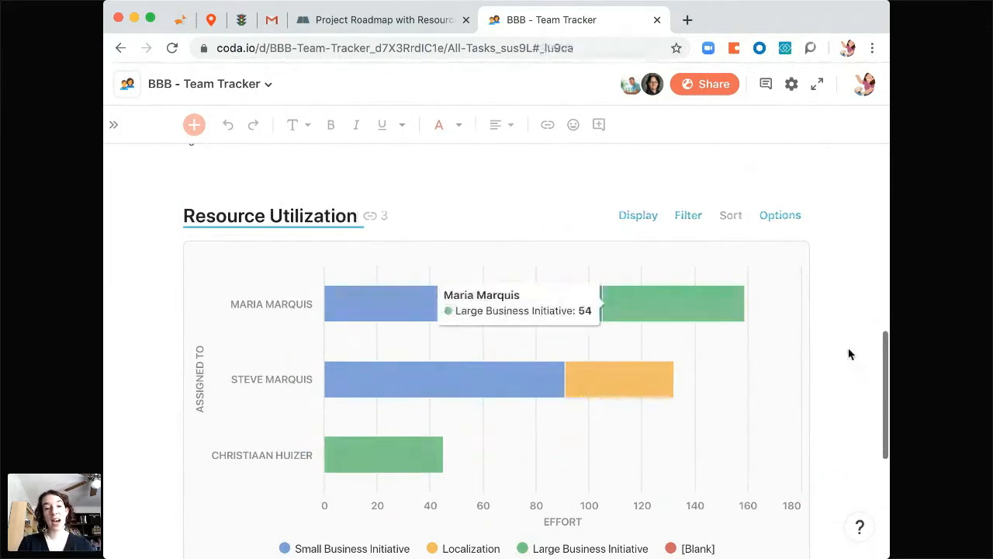
# Step: Compare the stacked effort bars per person with the assignments and efforts in the All Tasks table
pyautogui.scroll(-2, 849, 351)
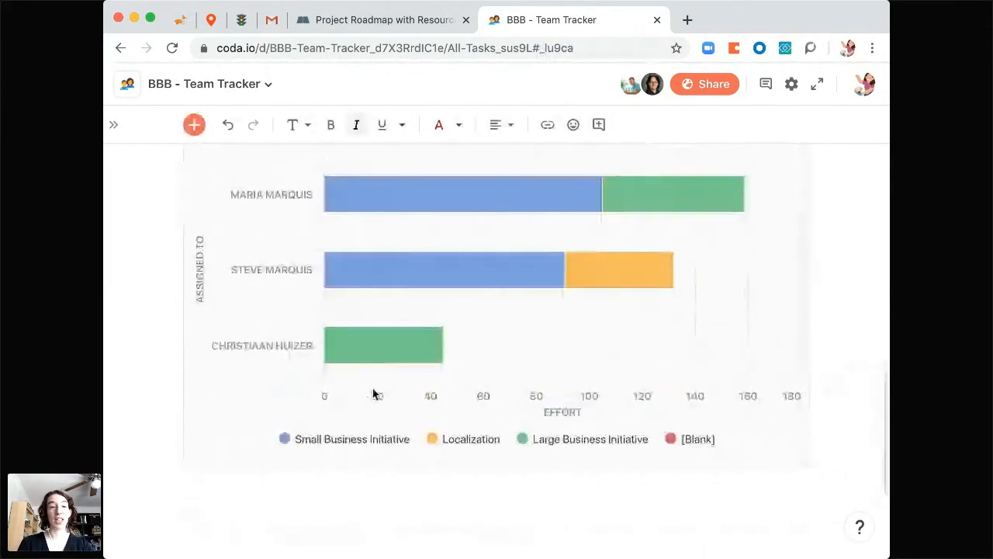
pyautogui.moveTo(342, 360)
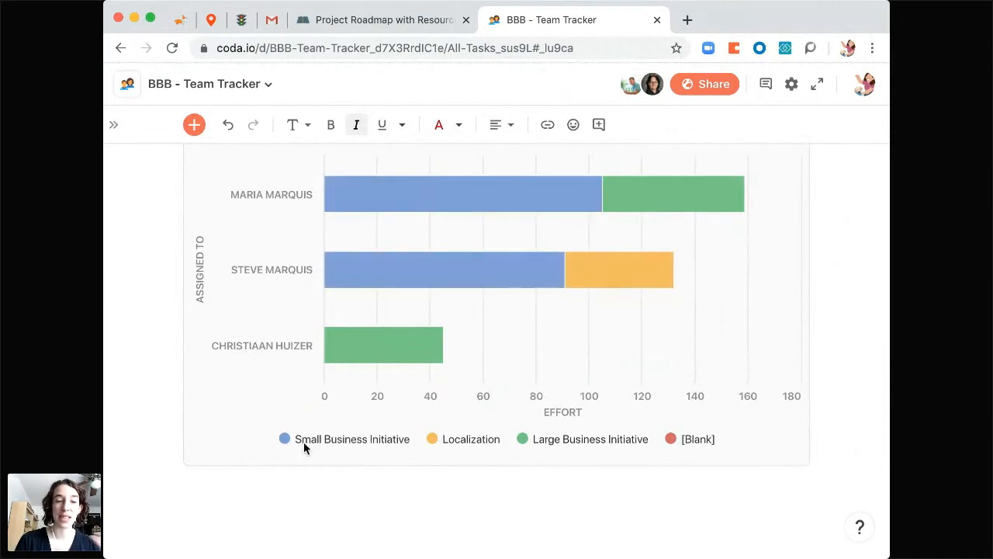
pyautogui.scroll(3, 848, 350)
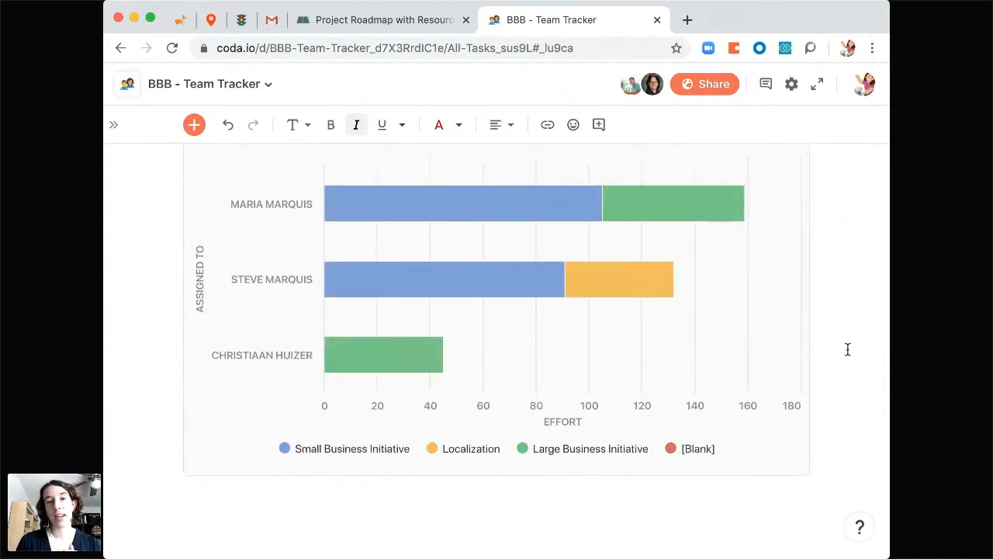
pyautogui.scroll(6, 848, 350)
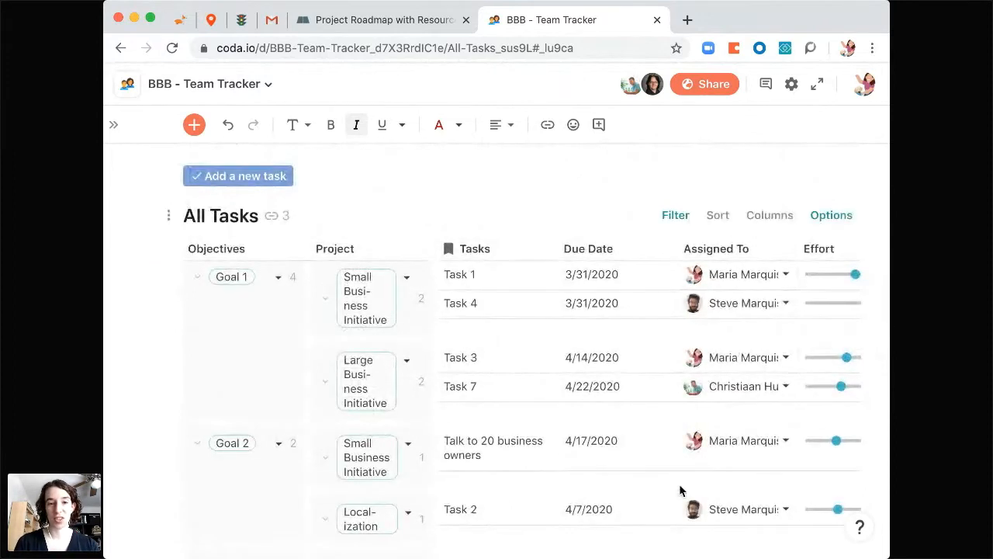
pyautogui.scroll(-3, 679, 491)
pyautogui.scroll(1, 679, 490)
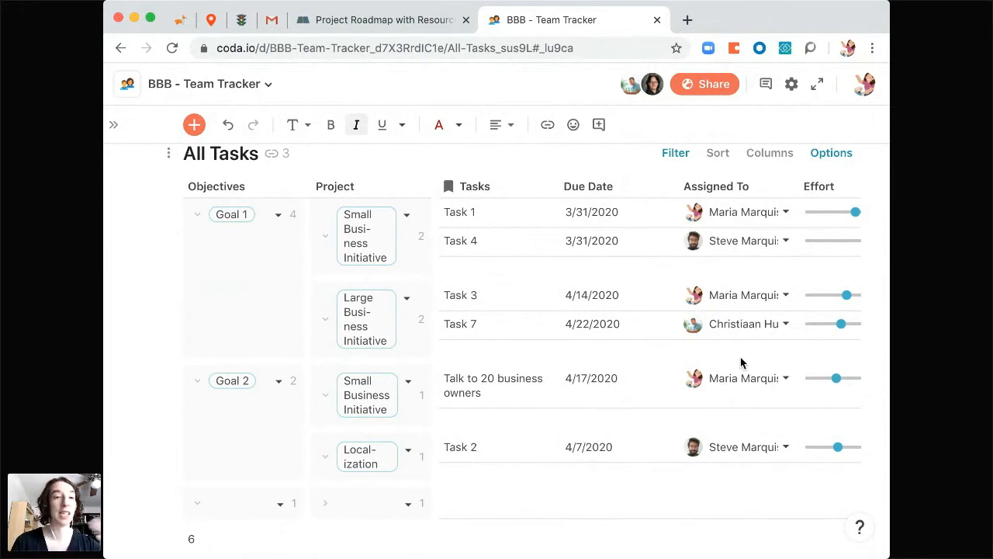
# Step: Reassign Task 1 in the All Tasks table to another team member and check the effort bars in the Resource Utilization chart
pyautogui.scroll(-5, 740, 362)
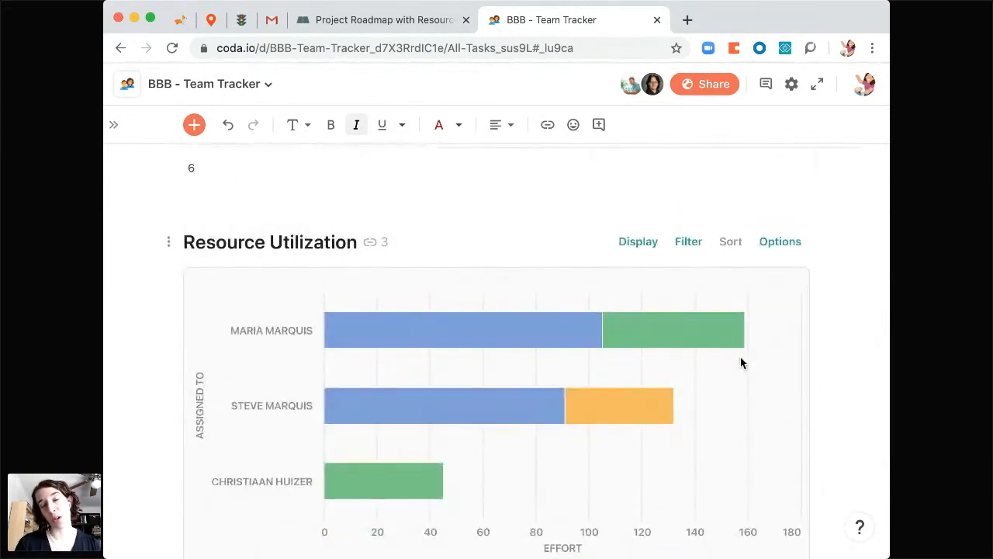
pyautogui.scroll(-2, 741, 358)
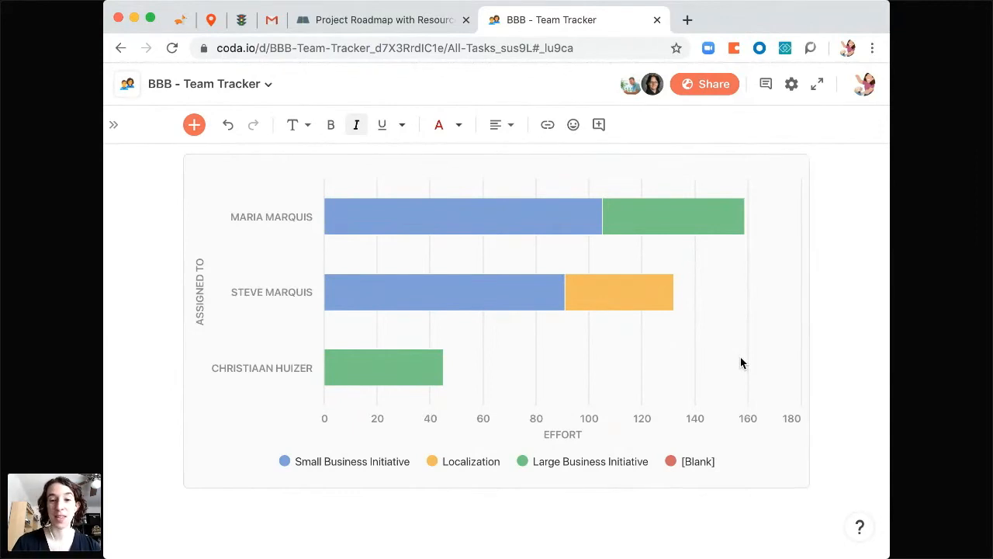
pyautogui.moveTo(721, 236)
pyautogui.scroll(5, 722, 237)
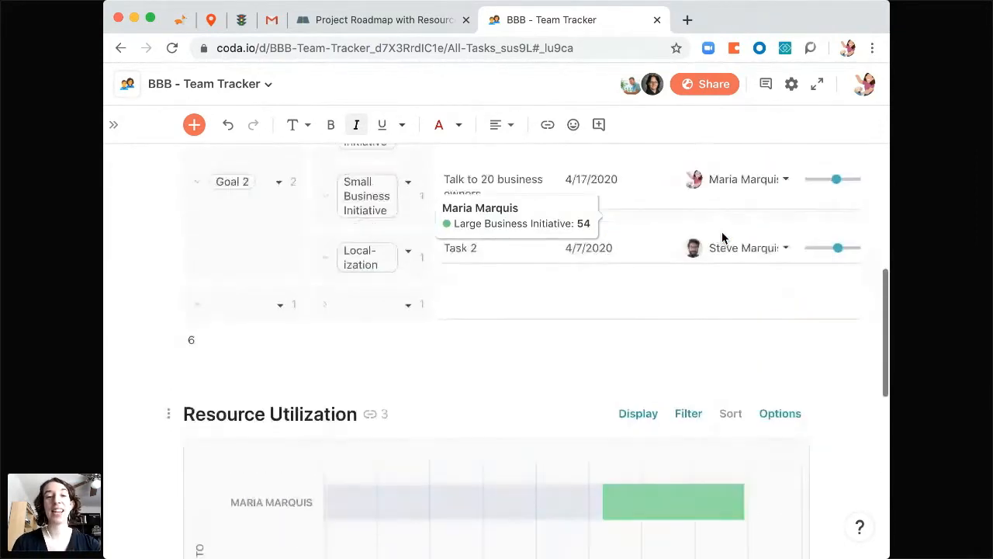
pyautogui.scroll(3, 720, 244)
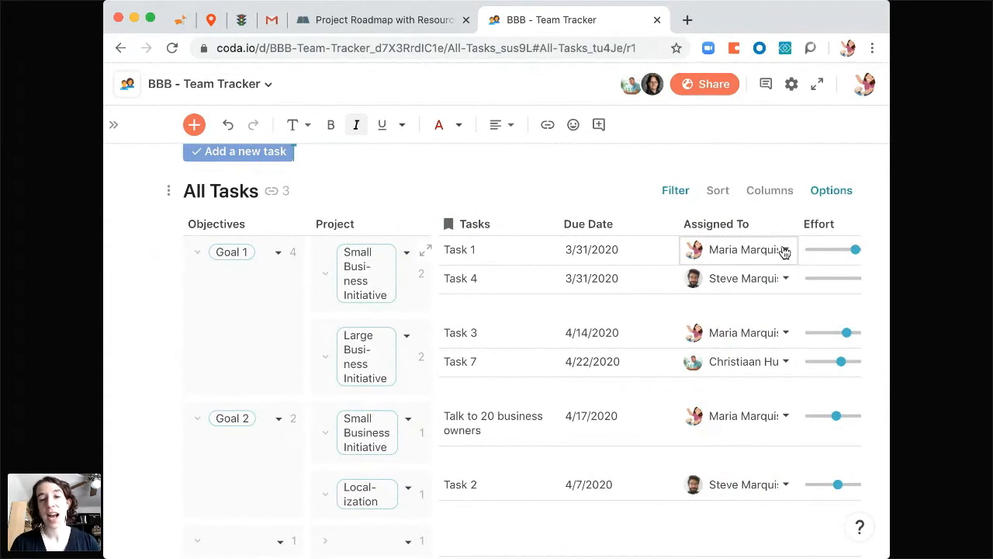
pyautogui.click(785, 251)
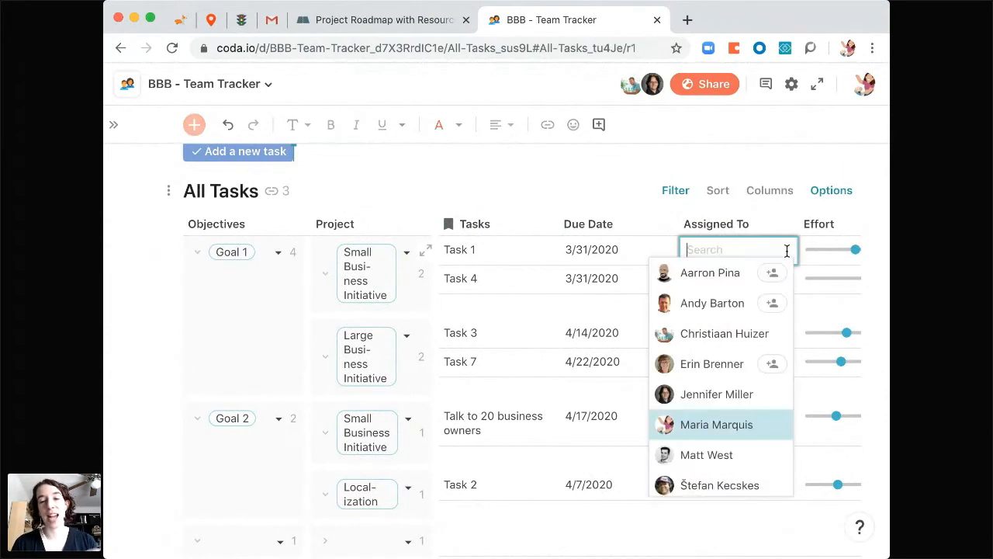
pyautogui.click(712, 395)
pyautogui.scroll(-5, 637, 368)
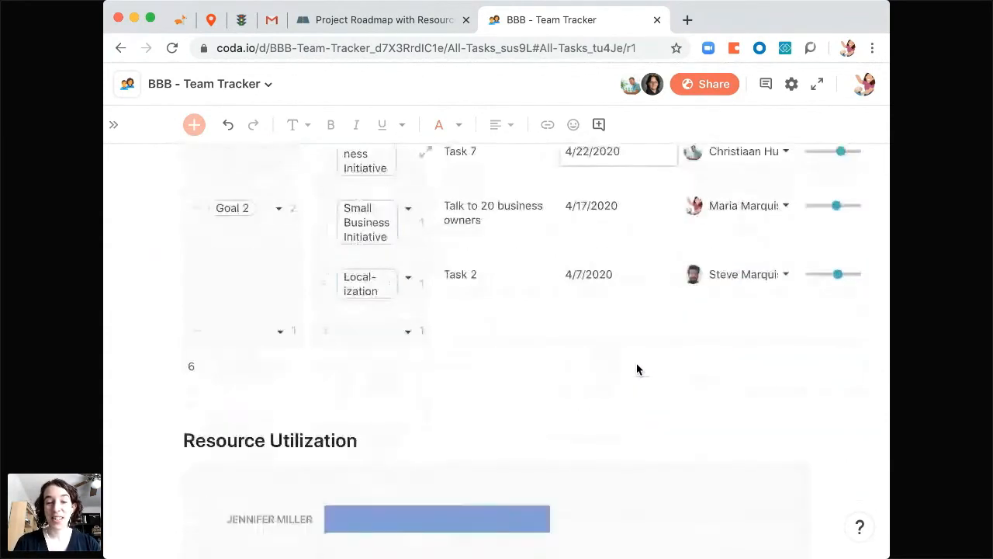
pyautogui.scroll(-7, 637, 364)
pyautogui.moveTo(423, 224)
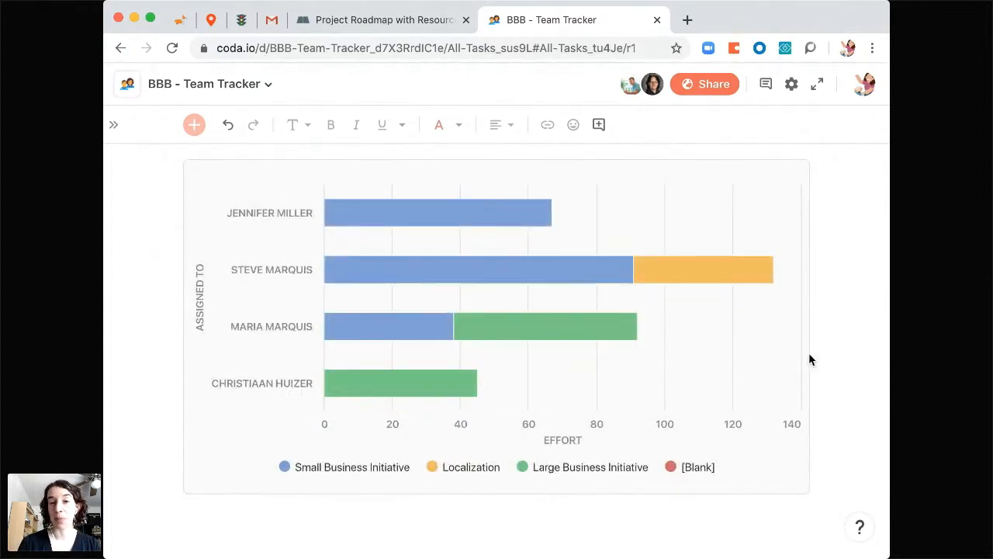
pyautogui.scroll(-1, 824, 325)
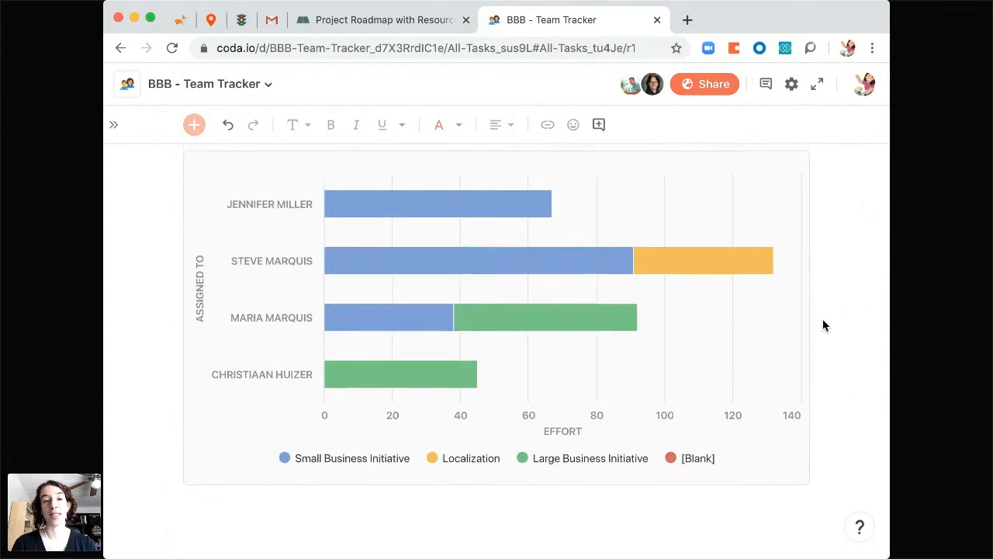
# Step: Add a new row below Task 2 in the Localization project and name it Task 8
pyautogui.scroll(5, 824, 325)
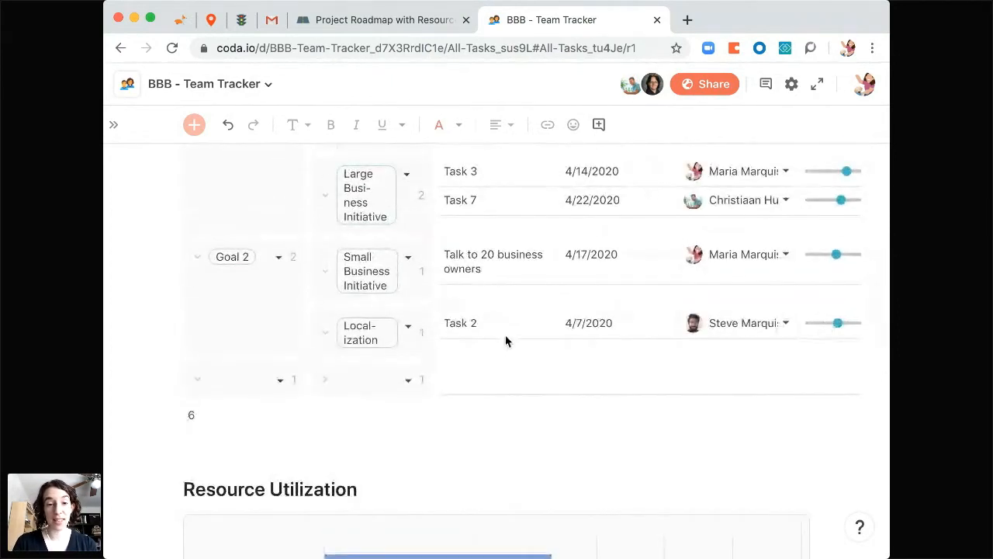
pyautogui.click(506, 324)
pyautogui.hotkey('shift', 'Return')
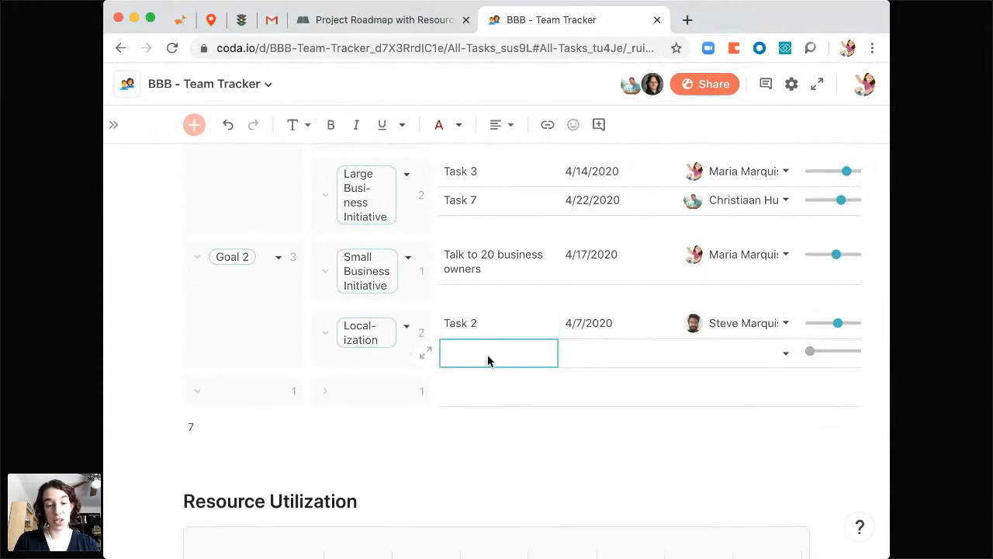
pyautogui.write('Task 8')
pyautogui.press('Tab')
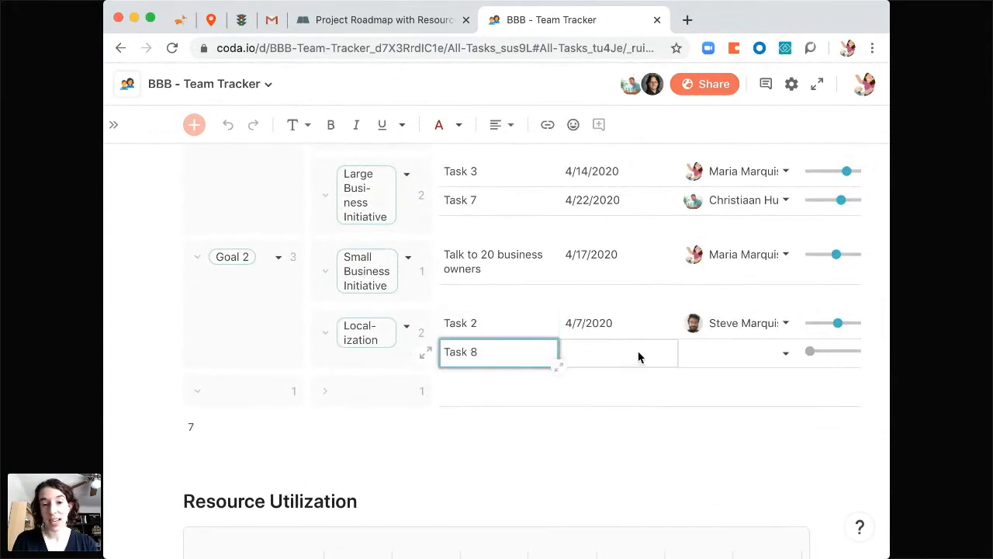
# Step: Set Task 8's due date to 4/9/2020 and assign it to the same team member as Task 7
pyautogui.click(638, 354)
pyautogui.click(660, 446)
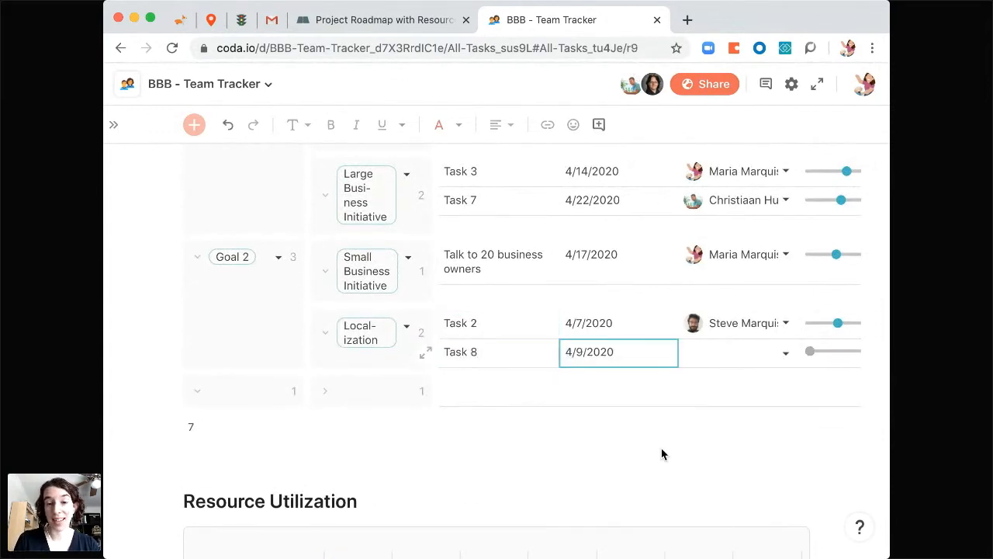
pyautogui.click(752, 352)
pyautogui.click(749, 352)
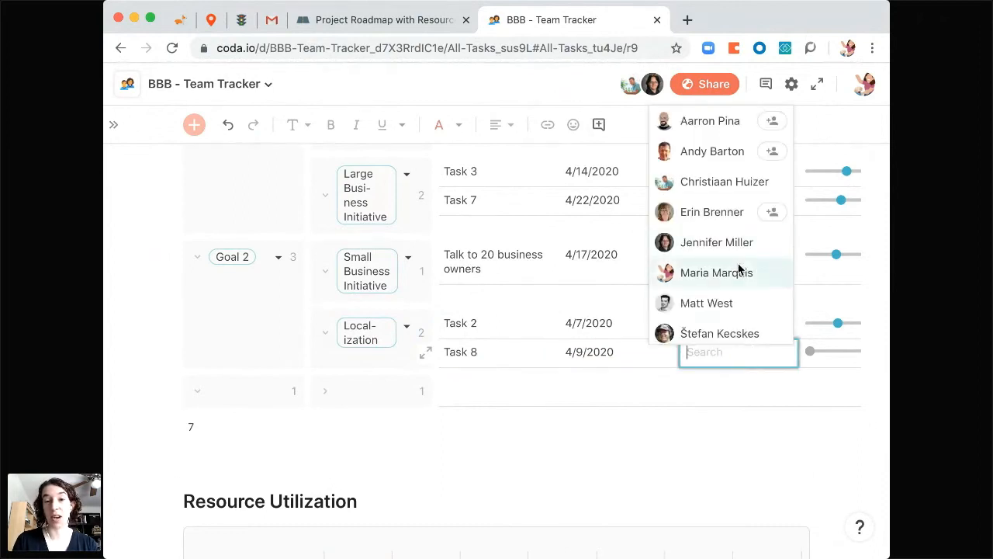
pyautogui.click(736, 183)
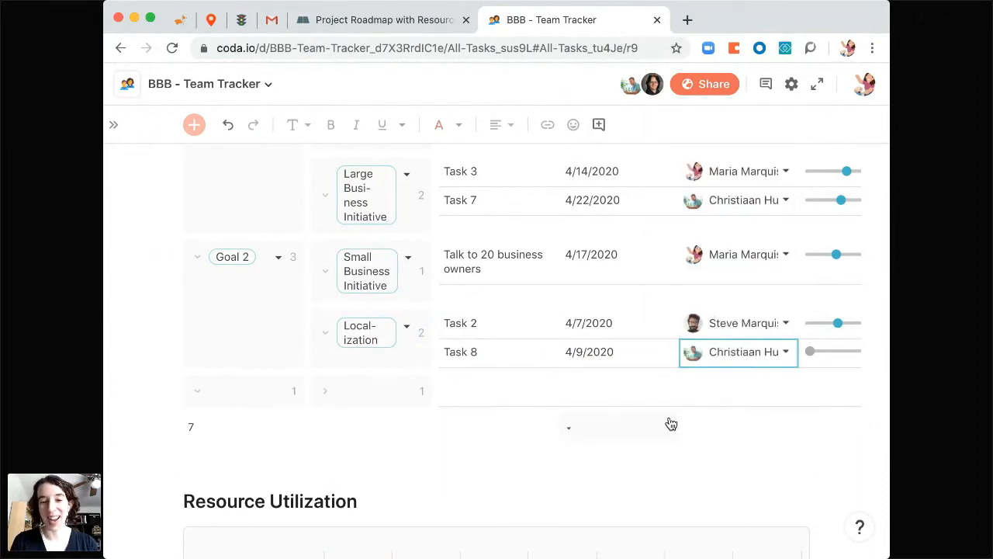
# Step: Review the Resource Utilization chart alongside the Task 8 assignment and effort in the All Tasks table
pyautogui.scroll(-5, 672, 423)
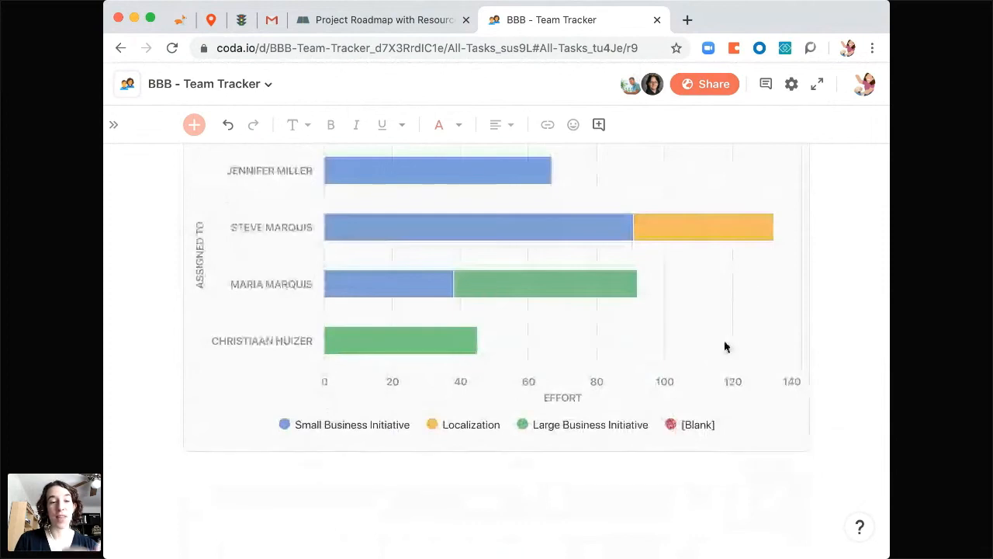
pyautogui.scroll(1, 725, 346)
pyautogui.scroll(3, 722, 353)
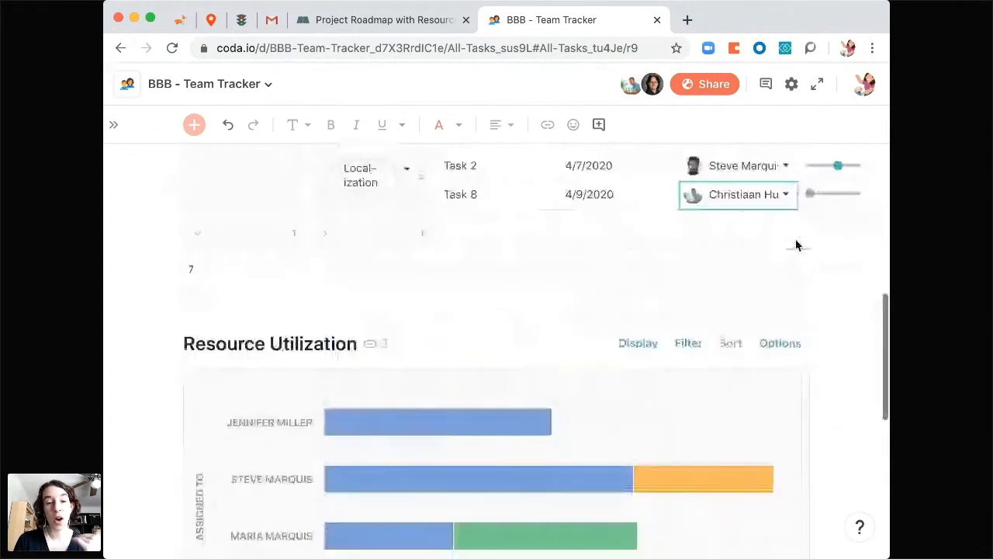
pyautogui.scroll(-2, 795, 245)
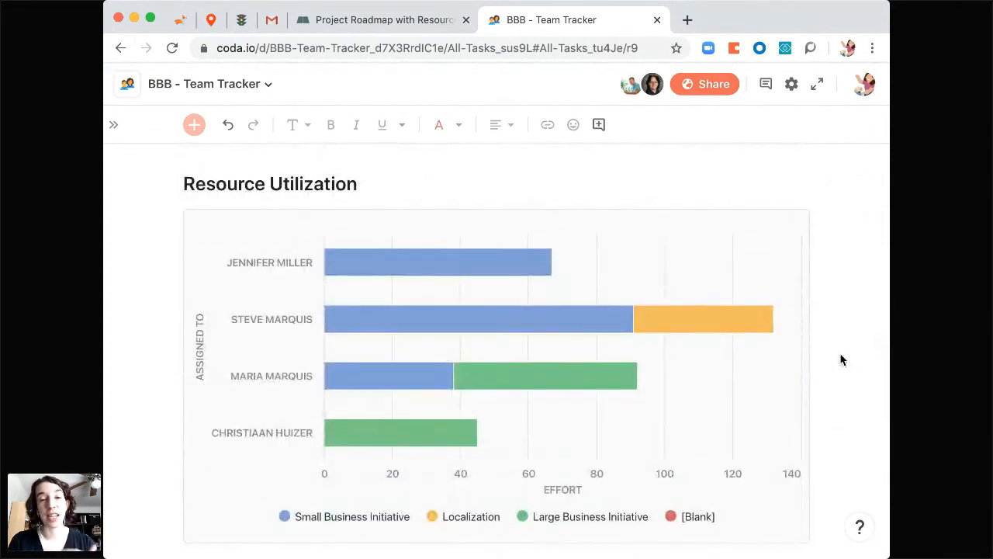
pyautogui.scroll(6, 843, 360)
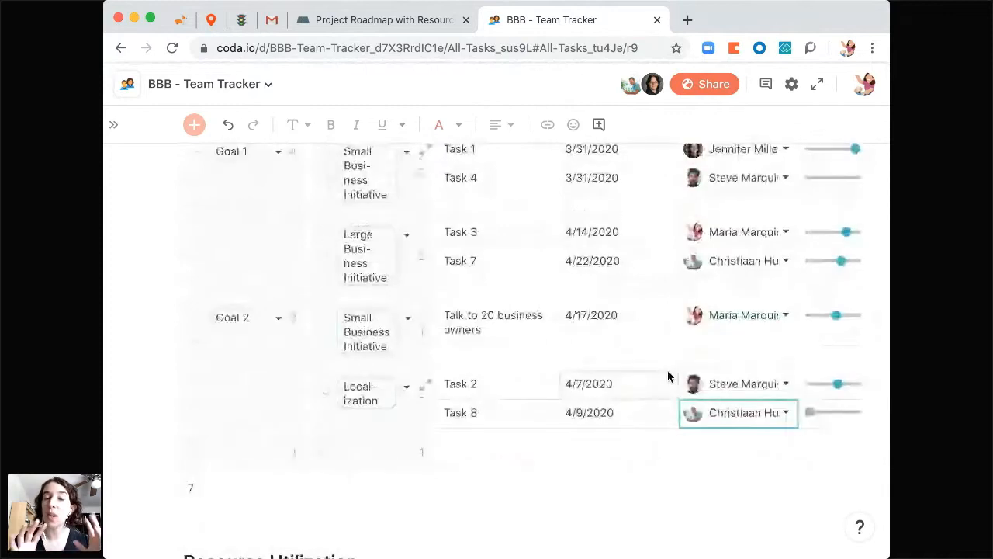
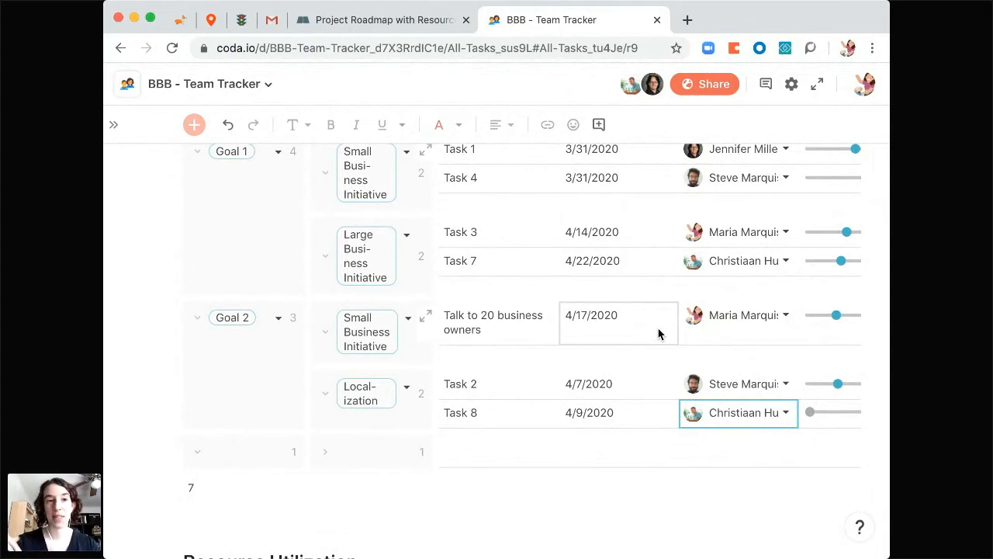
# Step: Switch to the Project Roadmap with Resource Utilization doc and examine the Gantt chart in its Roadmap section
pyautogui.click(394, 27)
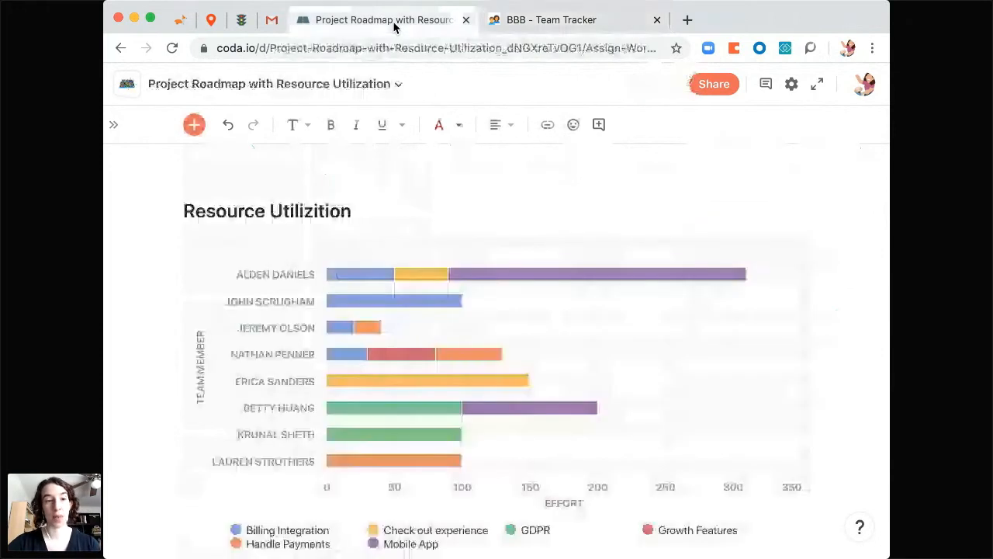
pyautogui.click(114, 128)
pyautogui.click(200, 220)
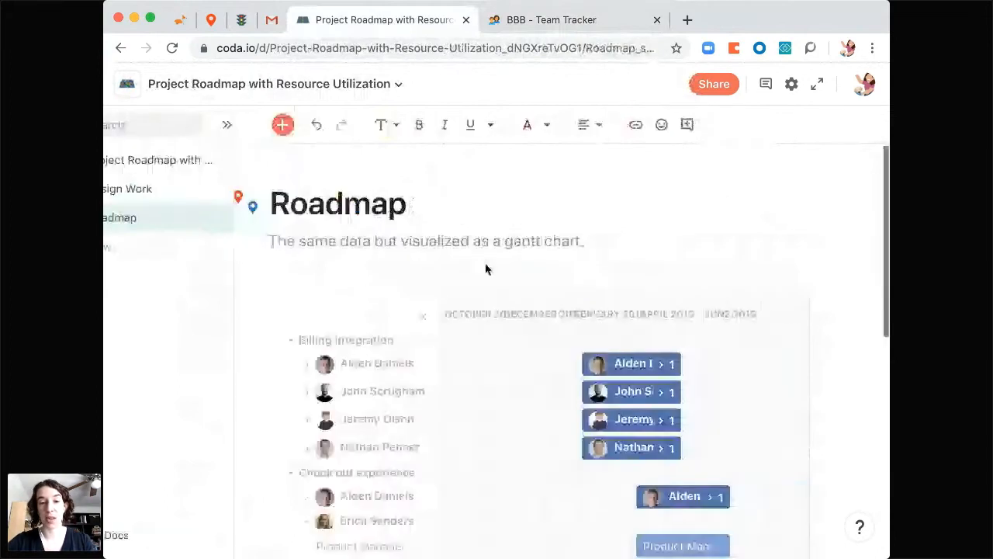
pyautogui.scroll(-5, 485, 269)
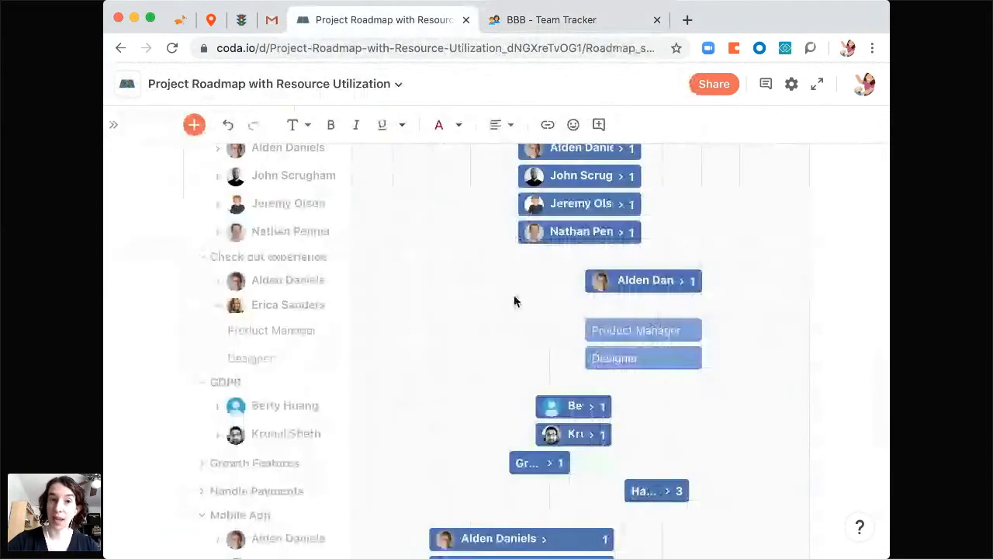
# Step: Return to the BBB - Team Tracker doc and create a new section titled Gantt View
pyautogui.click(534, 21)
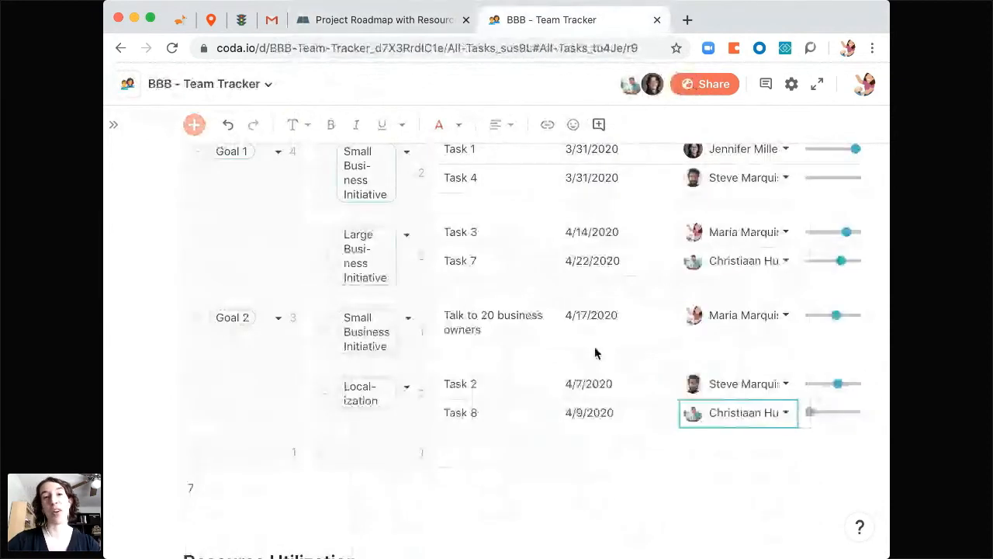
pyautogui.scroll(-1, 545, 425)
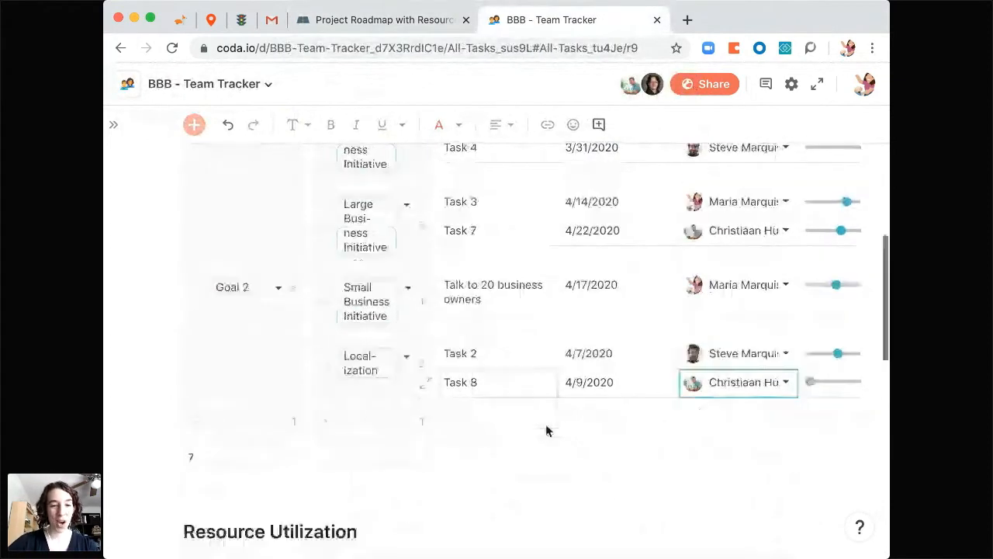
pyautogui.scroll(-5, 546, 425)
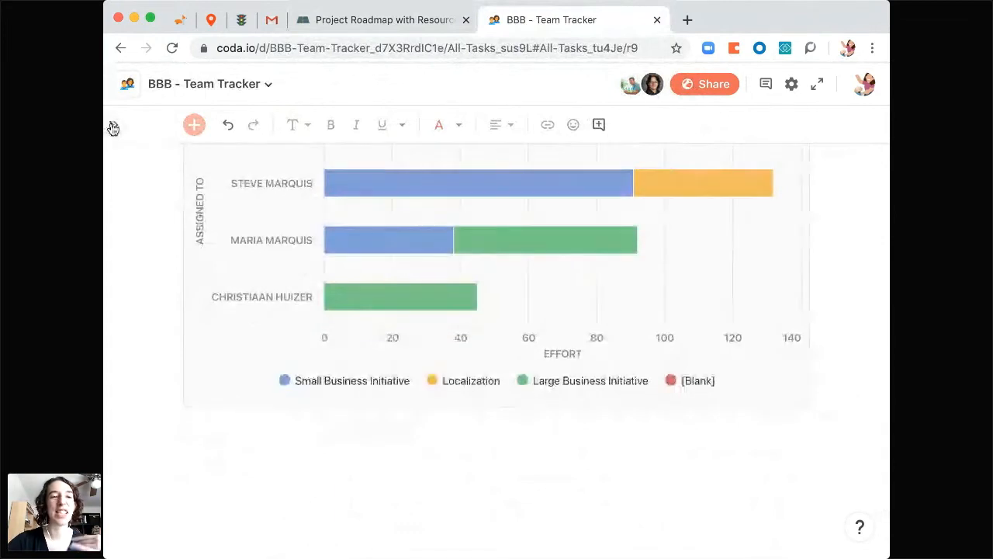
pyautogui.click(113, 124)
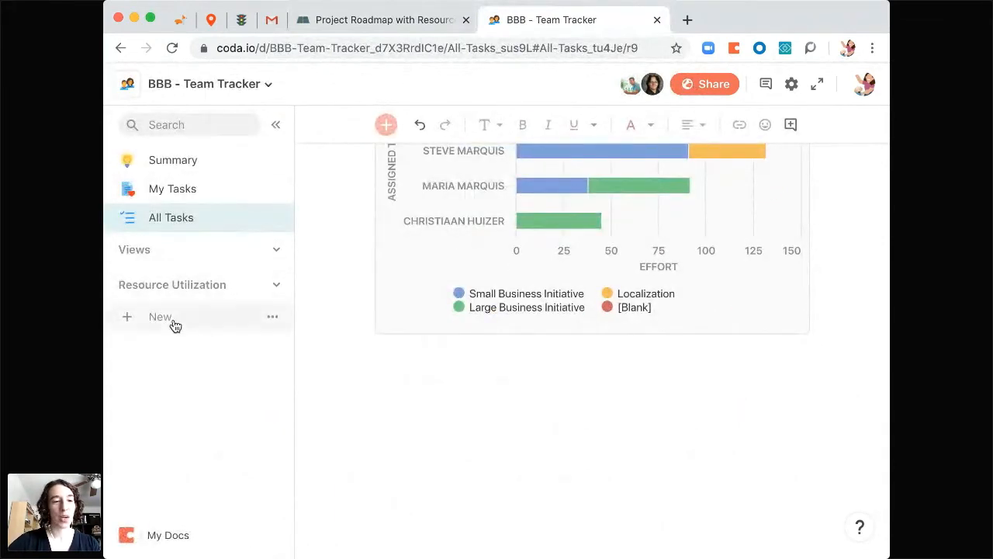
pyautogui.click(172, 321)
pyautogui.click(177, 343)
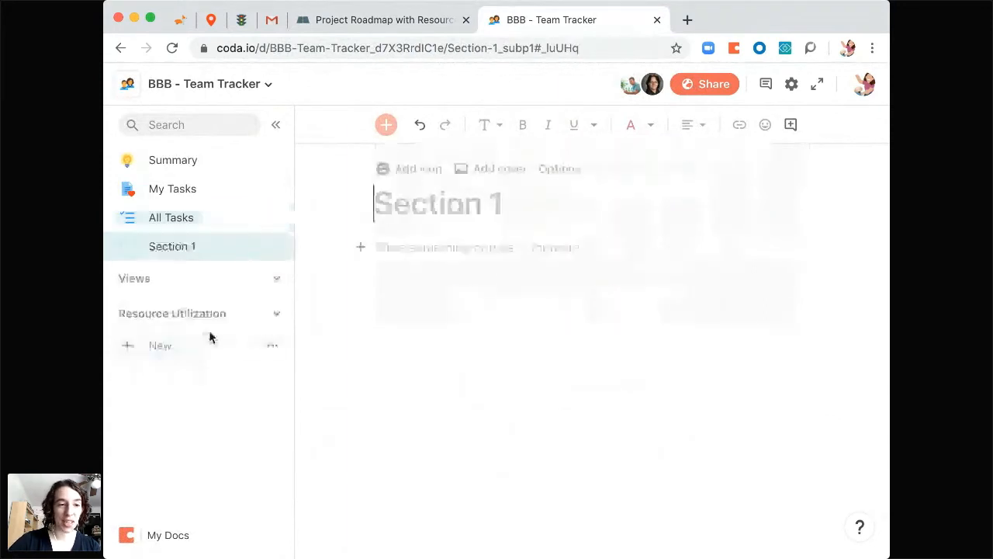
pyautogui.write('Gantt')
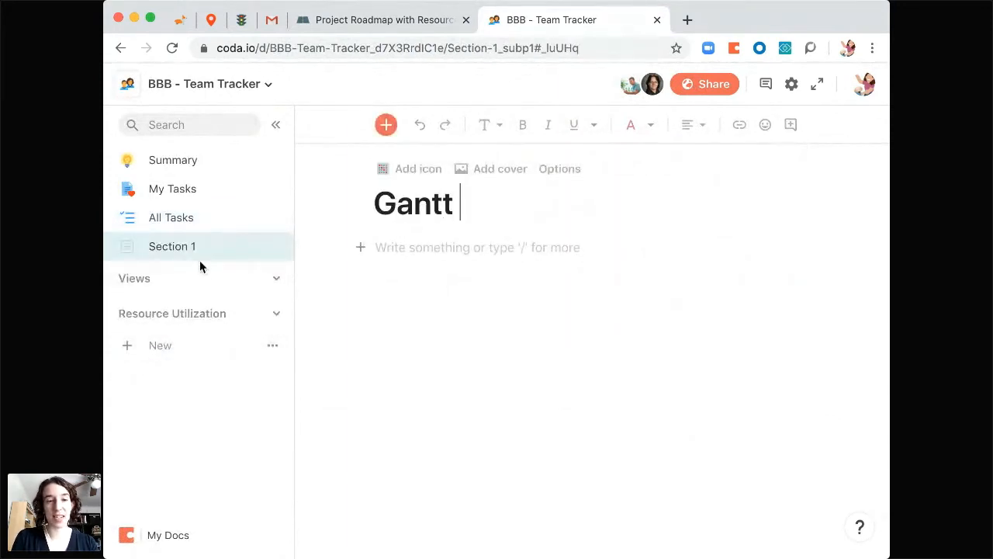
pyautogui.write(' View')
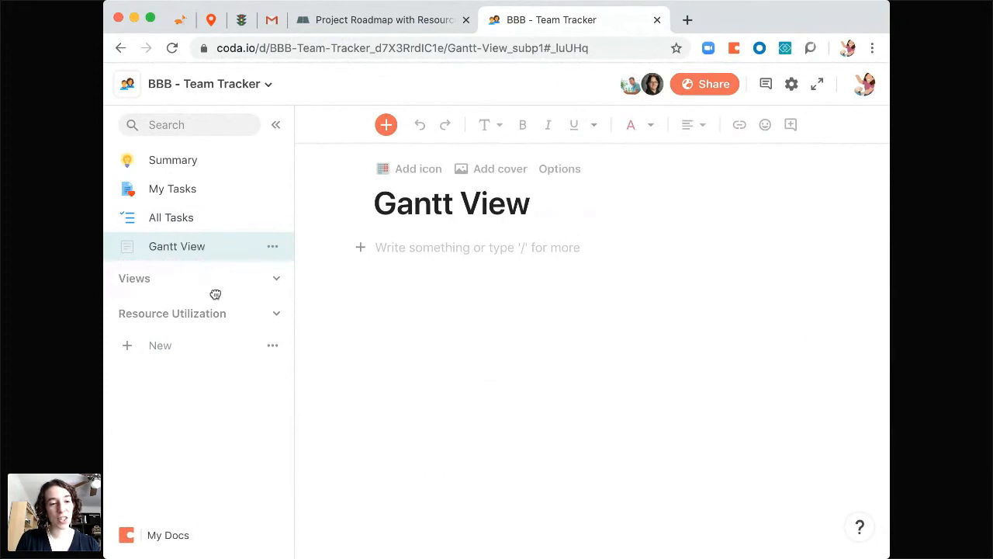
# Step: Move the Gantt View section into the Resource Utilization folder and give it the pink car icon
pyautogui.moveTo(215, 294); pyautogui.dragTo(242, 333)
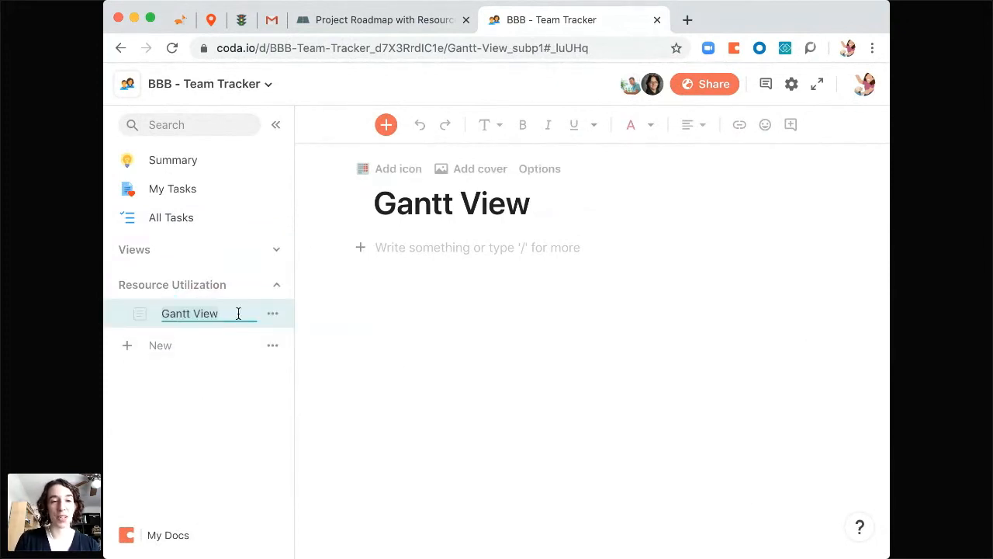
pyautogui.click(387, 166)
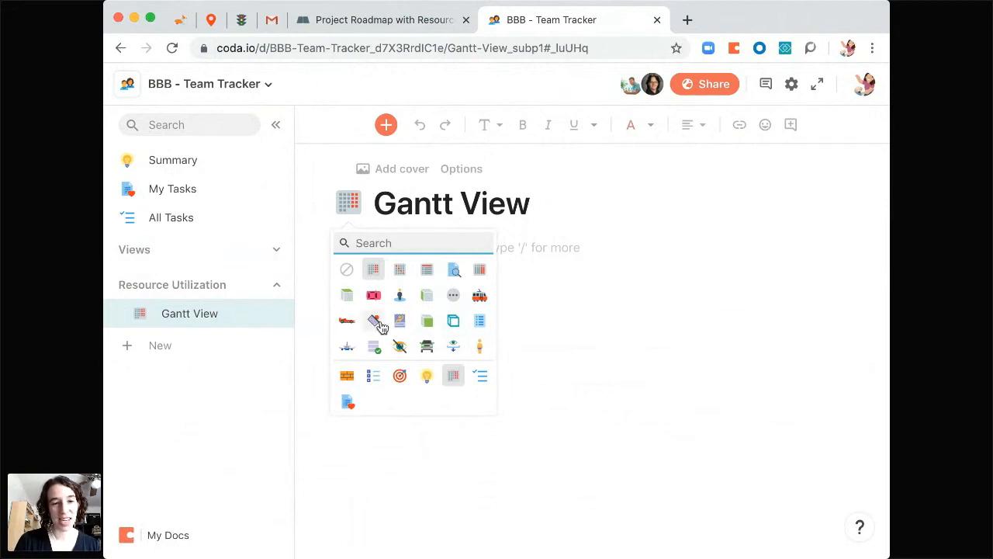
pyautogui.click(375, 295)
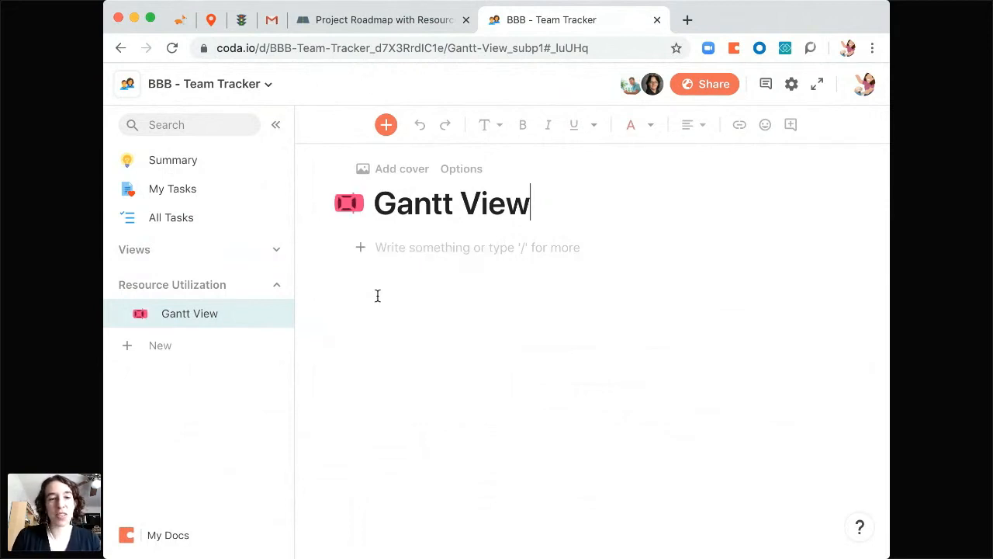
# Step: Add an Unsplash cover to the Gantt View page, searching for chart and choosing the photo with the red line graph
pyautogui.click(397, 172)
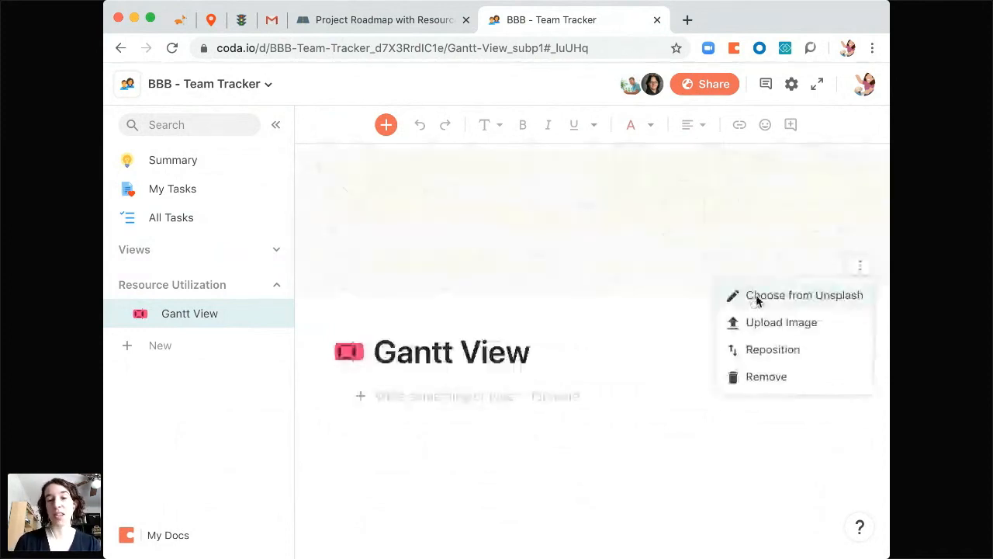
pyautogui.click(800, 296)
pyautogui.write('gantt')
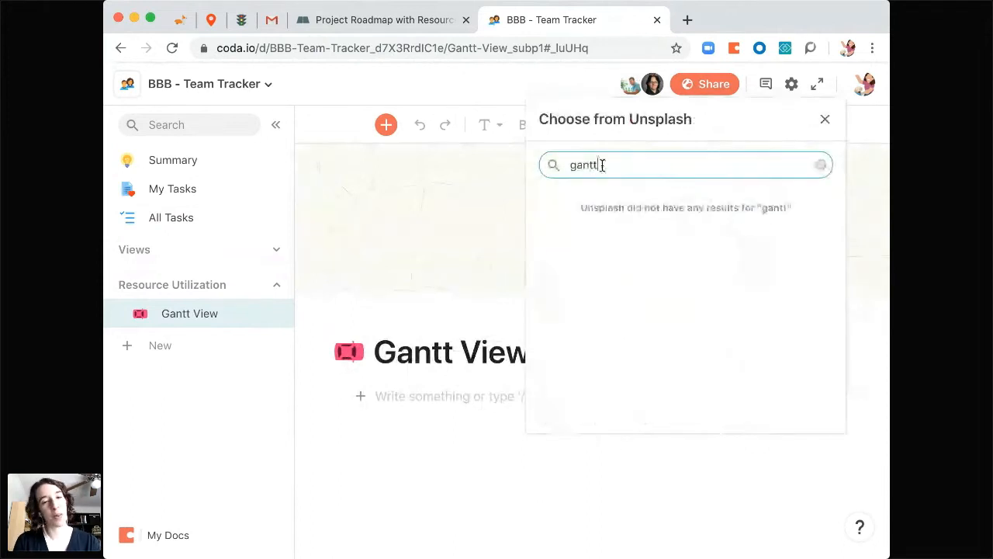
pyautogui.press('BackSpace')
pyautogui.press('BackSpace')
pyautogui.press('BackSpace')
pyautogui.press('BackSpace')
pyautogui.press('BackSpace')
pyautogui.write('chart')
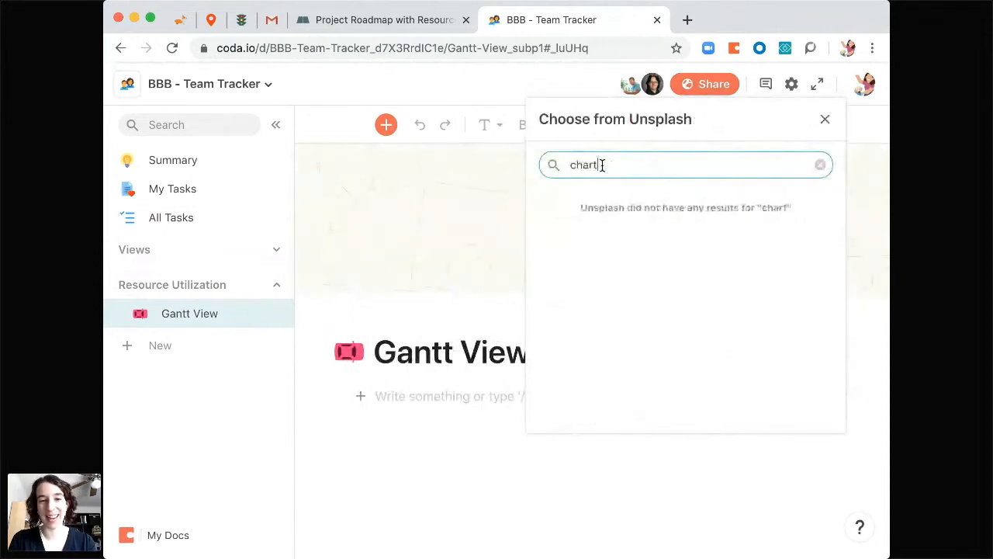
pyautogui.click(676, 227)
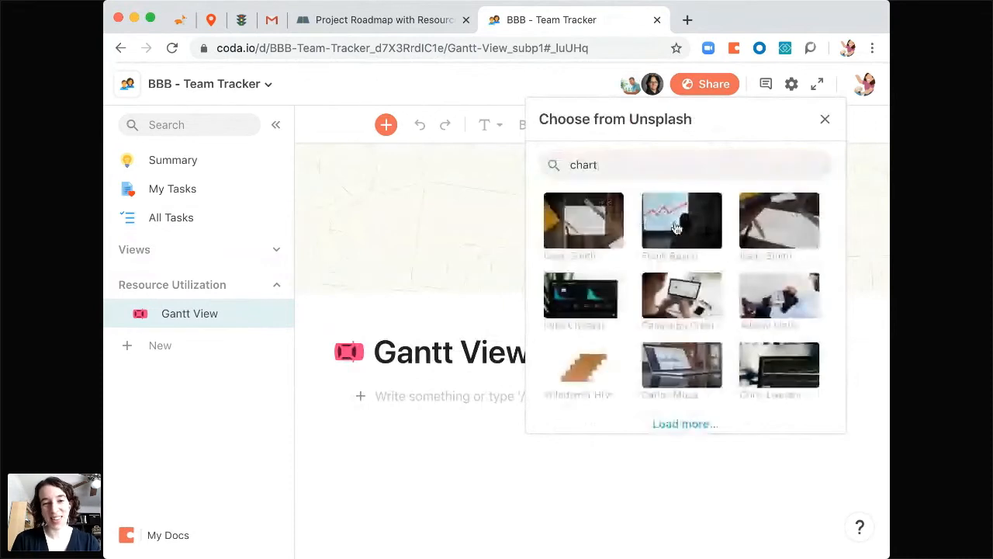
pyautogui.click(825, 119)
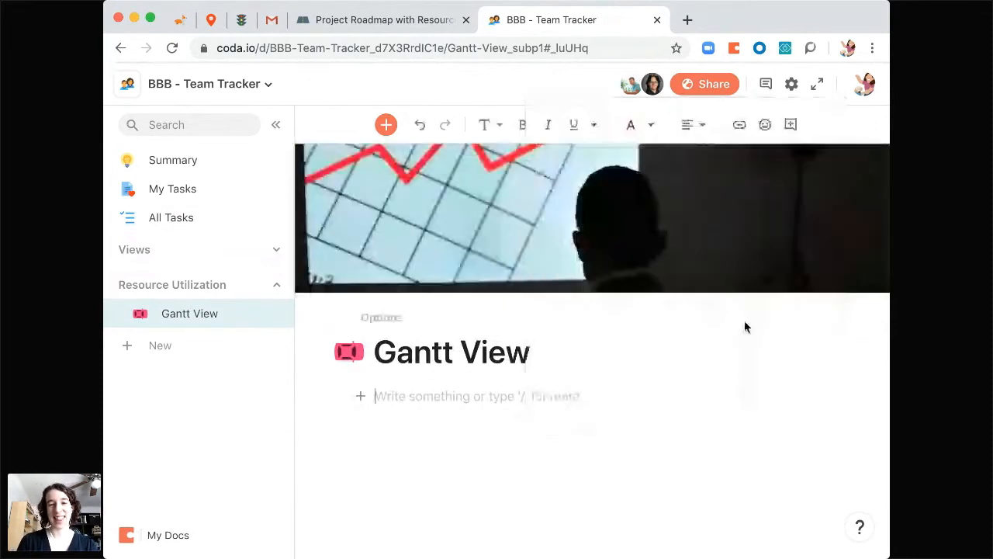
# Step: Reposition the Gantt View cover image downward so the rising red arrow of the graph is in frame
pyautogui.click(860, 265)
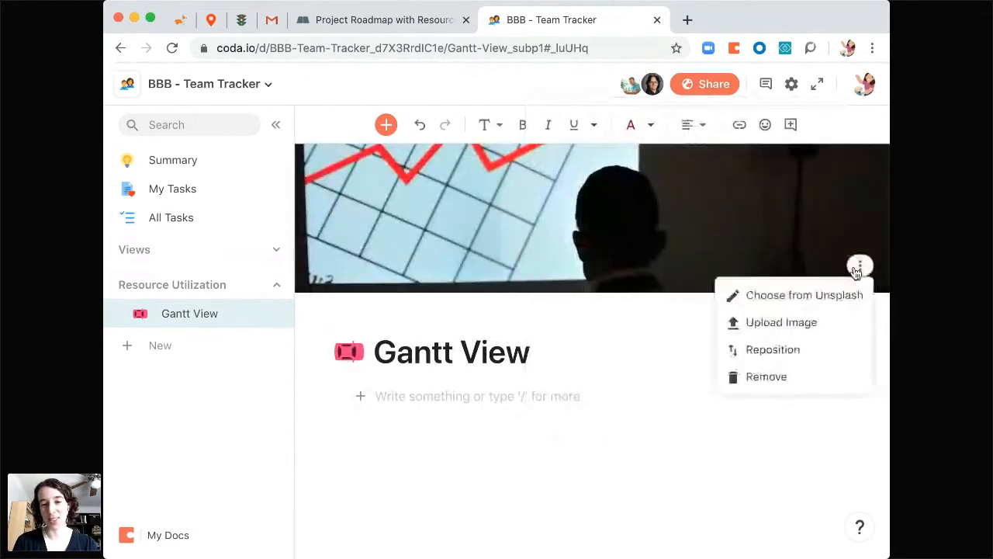
pyautogui.click(784, 350)
pyautogui.moveTo(743, 186); pyautogui.dragTo(754, 283)
pyautogui.click(858, 271)
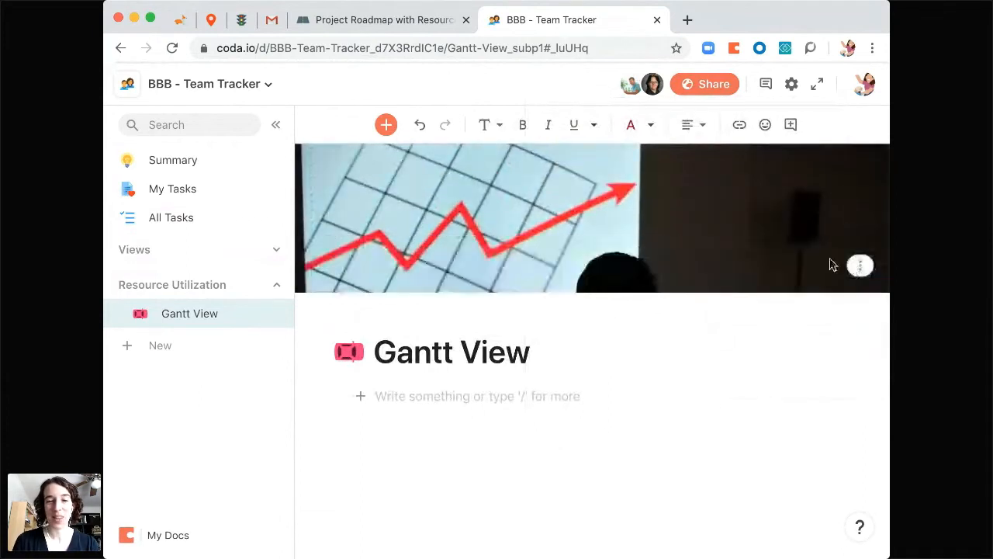
# Step: Insert a Gantt display in the Gantt View page body, based on the All Tasks table
pyautogui.click(409, 397)
pyautogui.write('/gant')
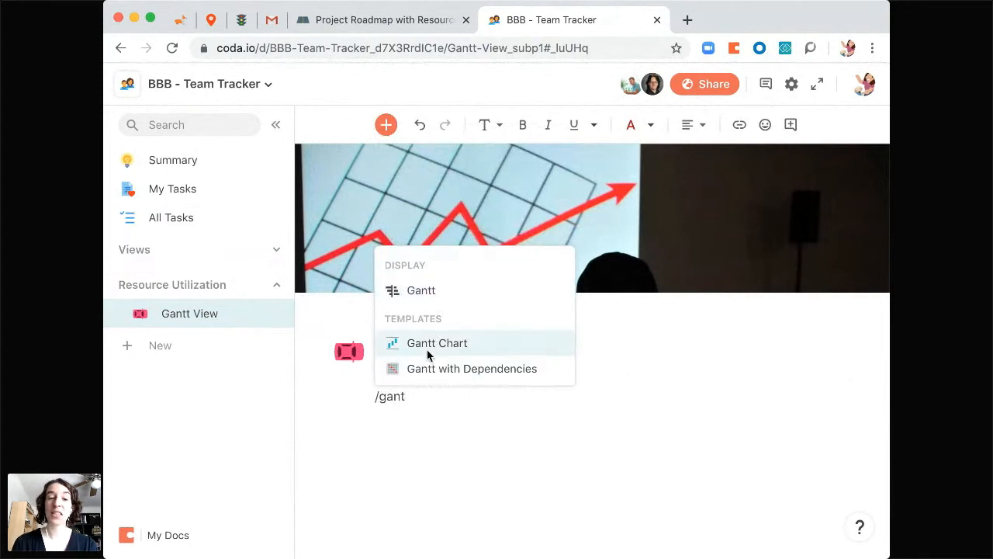
pyautogui.click(423, 298)
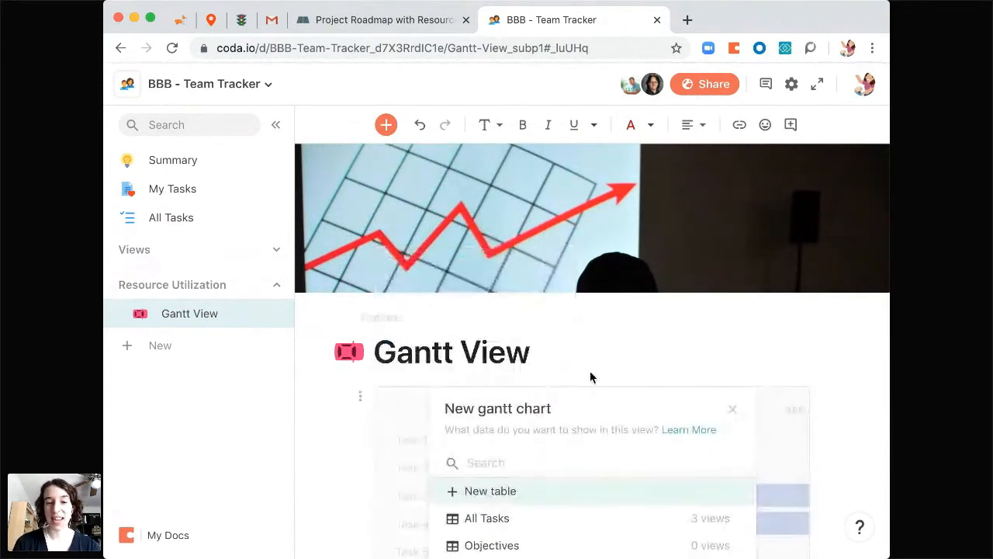
pyautogui.scroll(-2, 838, 332)
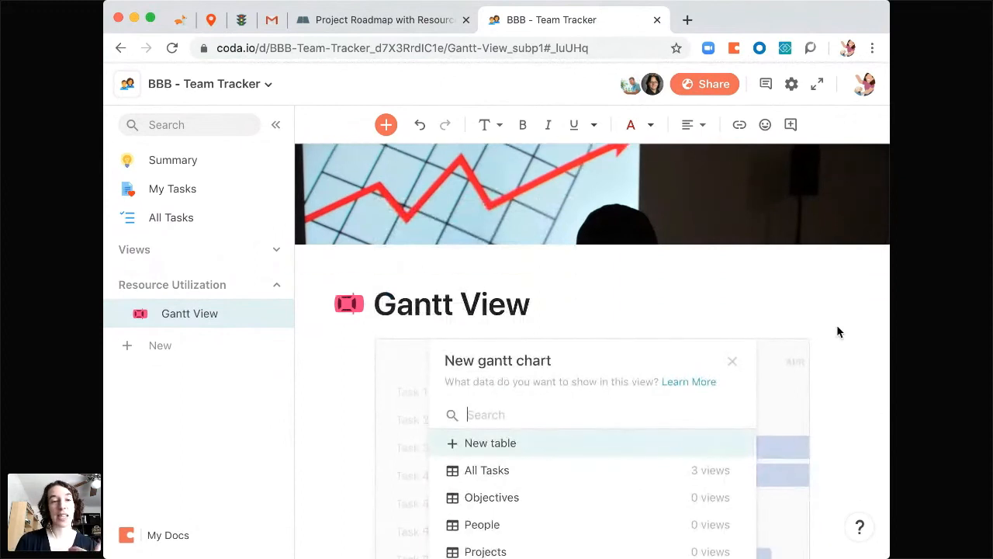
pyautogui.click(277, 125)
pyautogui.scroll(-4, 798, 336)
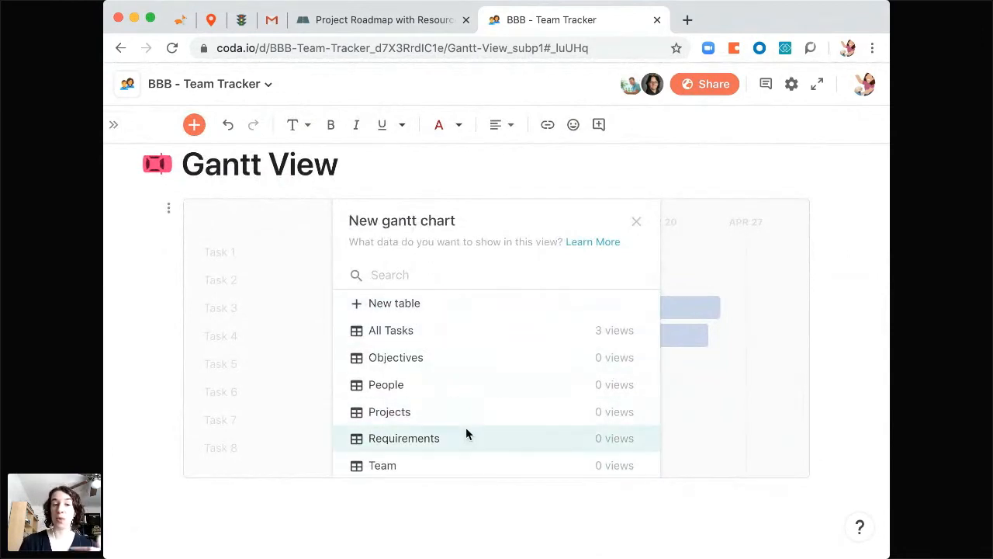
pyautogui.click(464, 332)
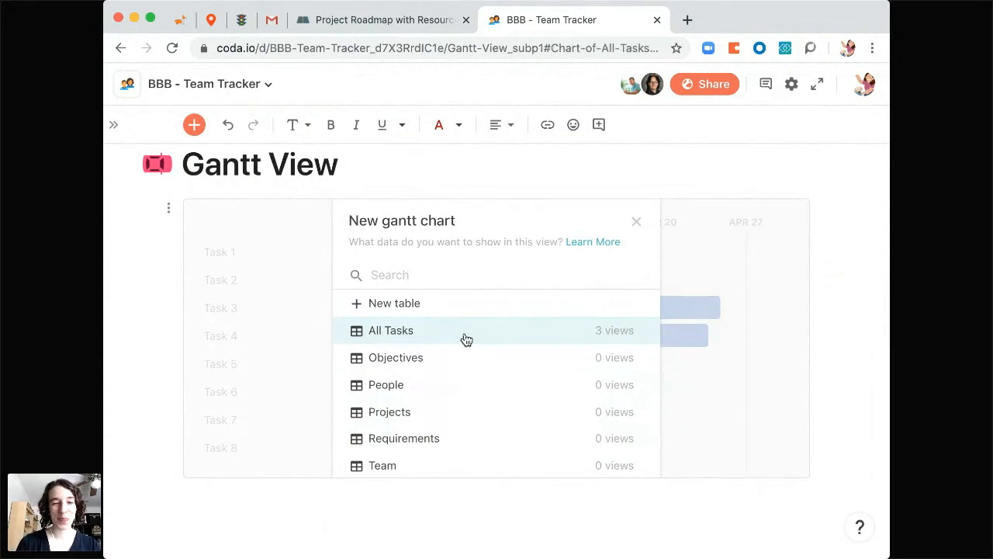
pyautogui.click(465, 337)
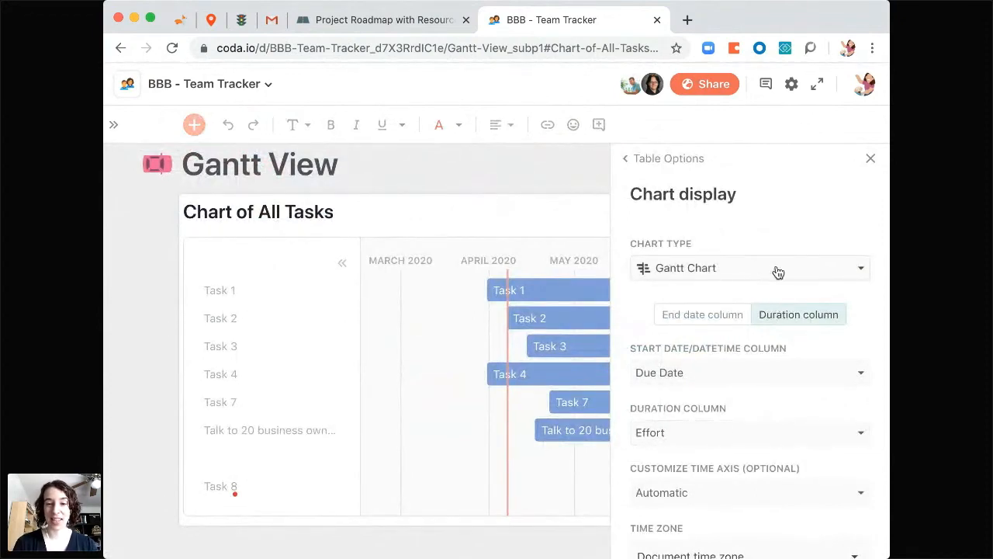
# Step: Try the End date column option for the Gantt chart and return it to Duration column
pyautogui.scroll(-2, 809, 400)
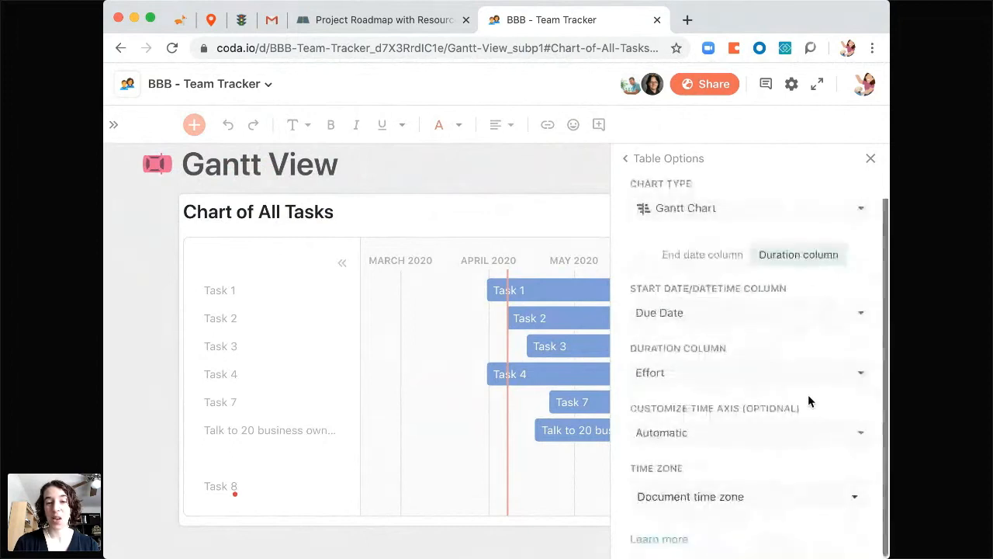
pyautogui.click(707, 256)
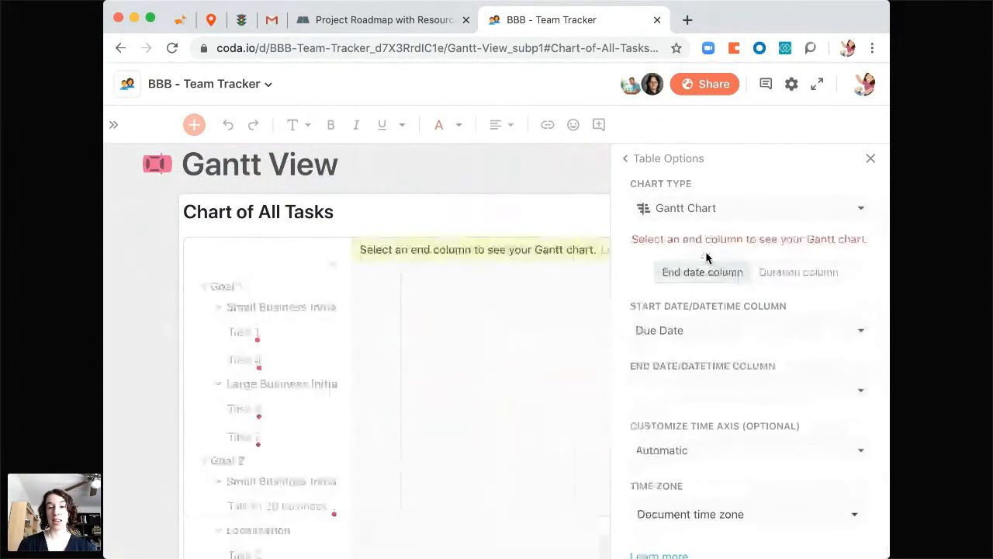
pyautogui.click(804, 273)
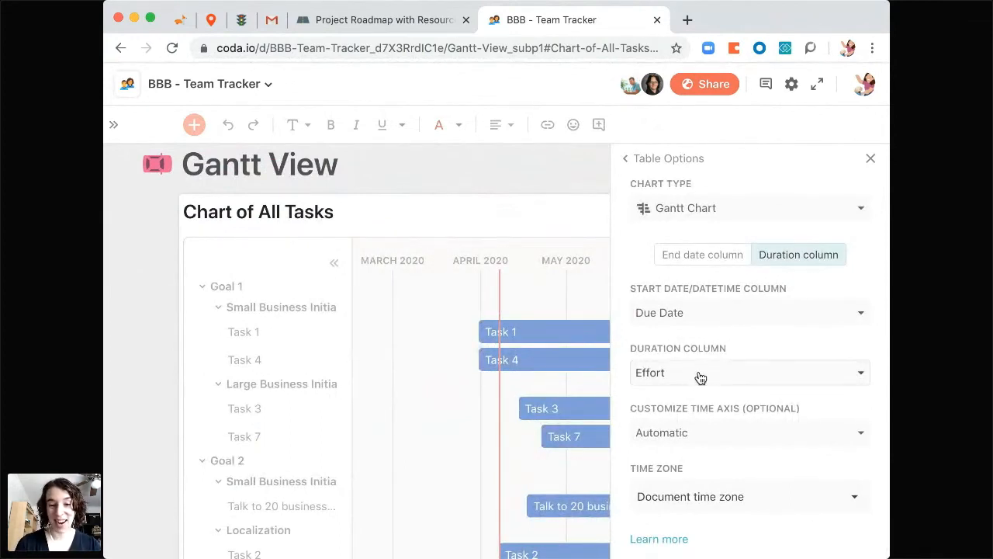
# Step: Try the Quarter and Month time axes on the Gantt chart, return to Automatic and close the chart settings
pyautogui.click(774, 439)
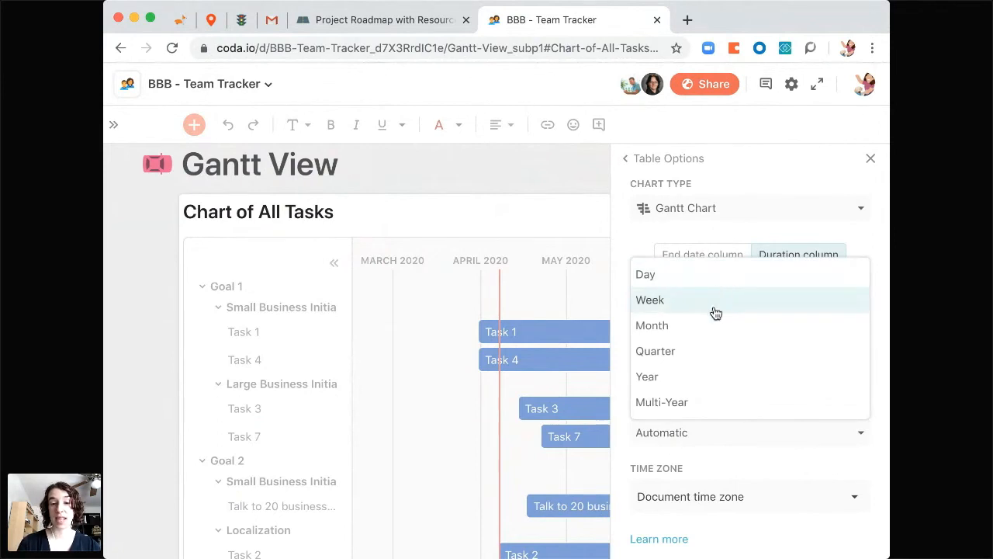
pyautogui.click(699, 350)
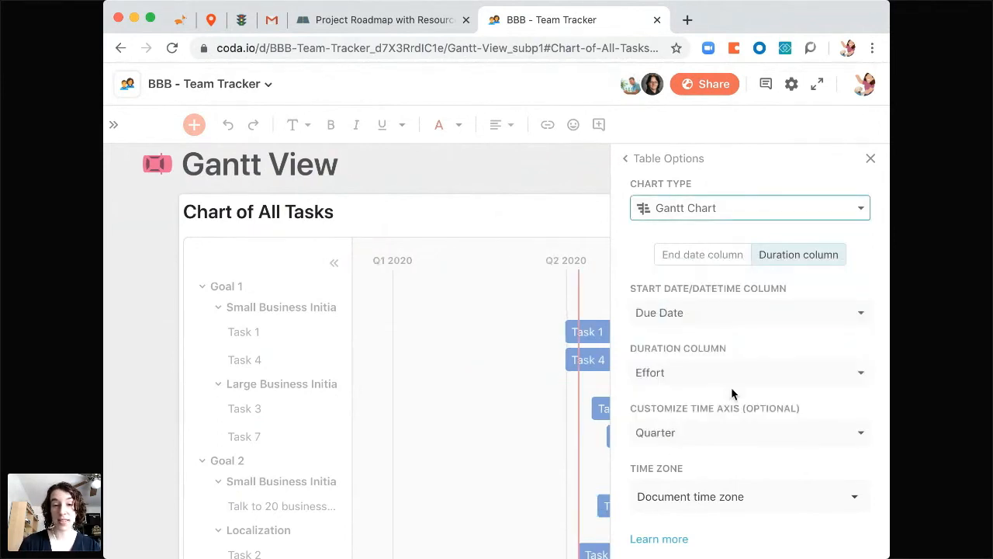
pyautogui.click(707, 435)
pyautogui.click(688, 349)
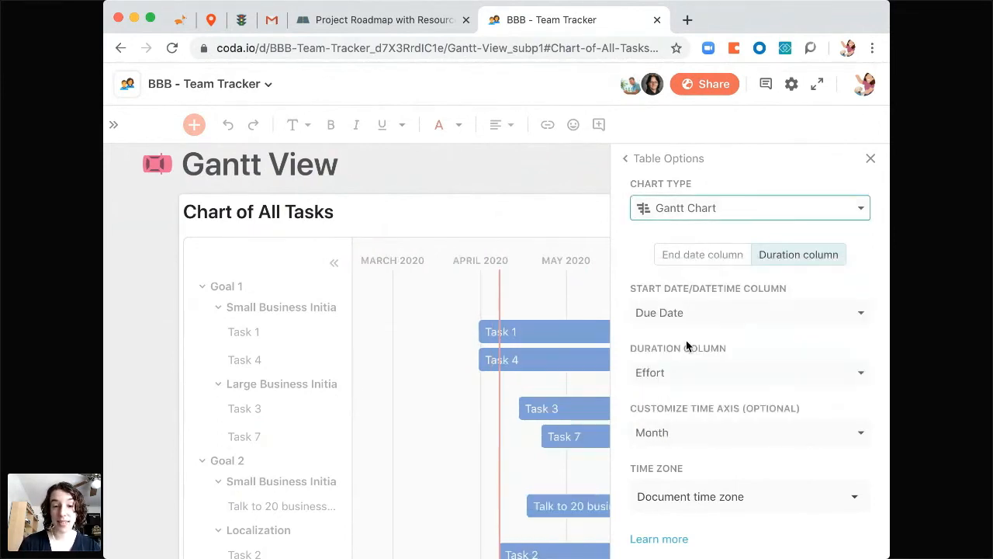
pyautogui.click(716, 432)
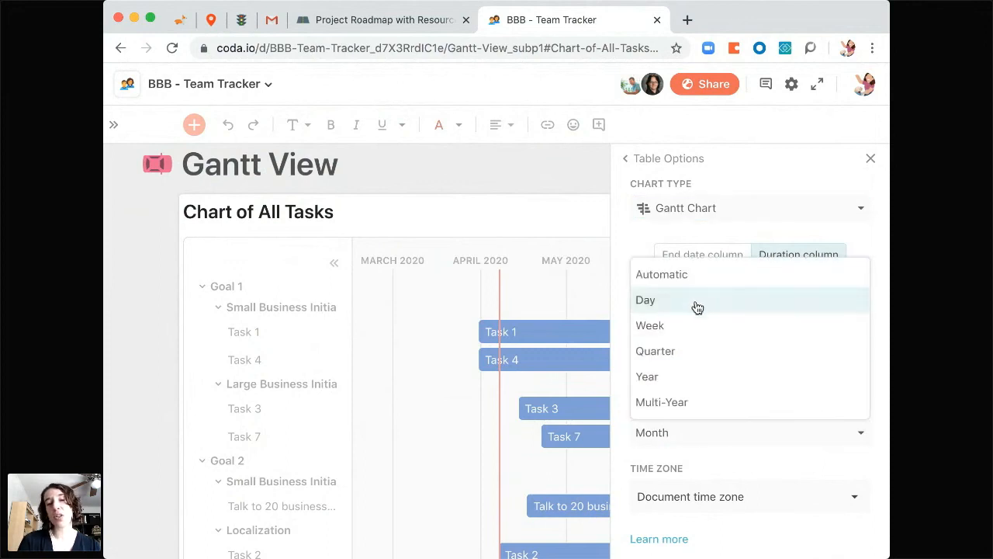
pyautogui.click(694, 276)
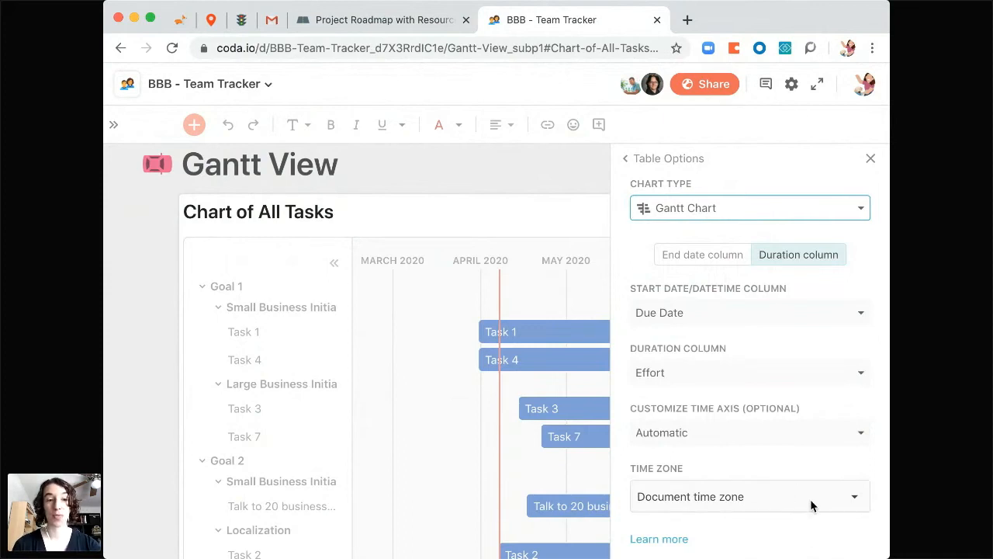
pyautogui.click(869, 159)
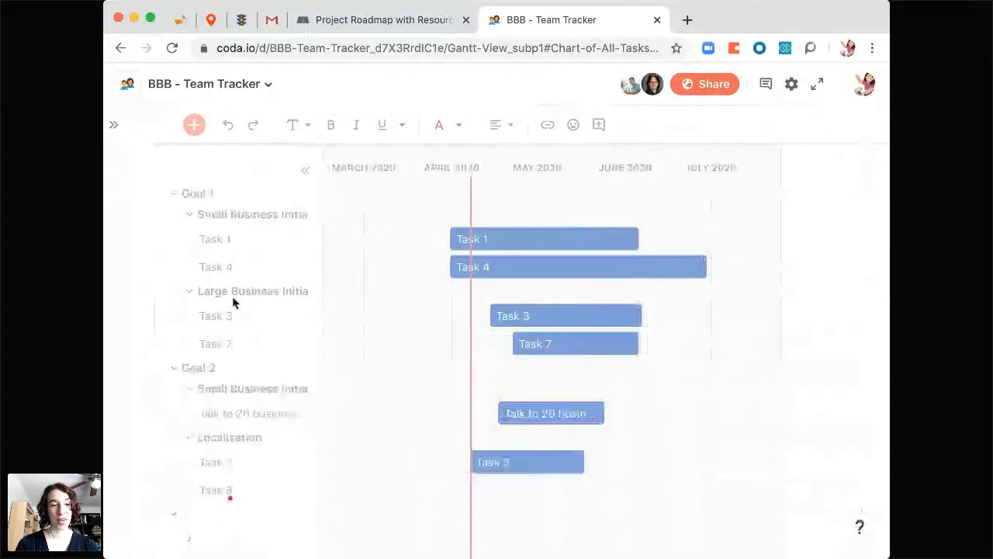
# Step: Collapse and re-expand the Goal 1 and Goal 2 groups and Goal 1's initiatives in the Gantt chart
pyautogui.click(173, 200)
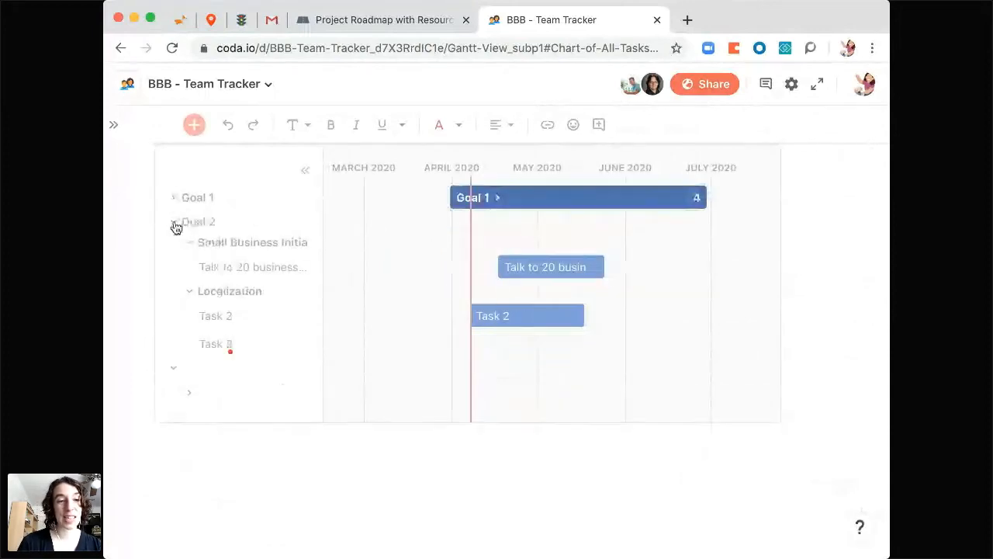
pyautogui.click(176, 224)
pyautogui.click(172, 317)
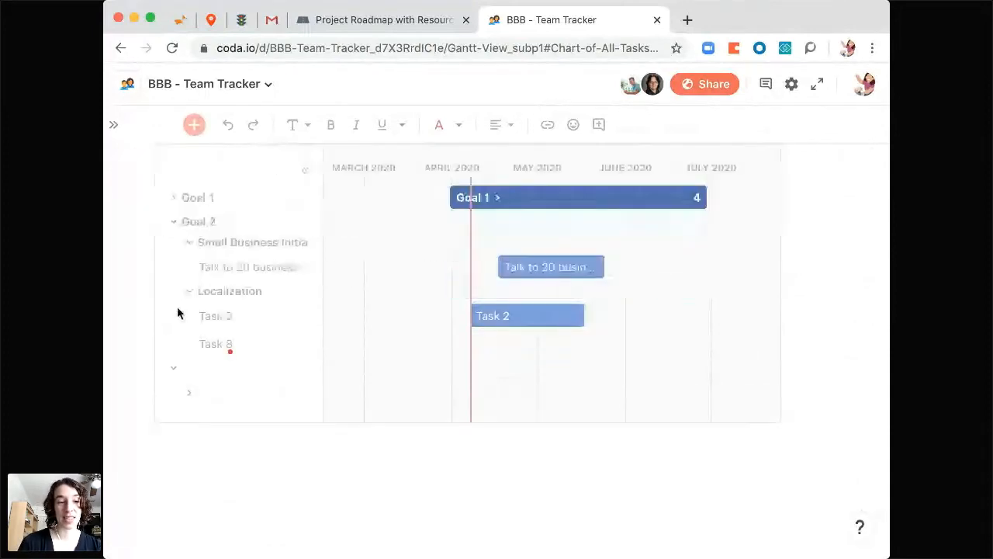
pyautogui.click(174, 223)
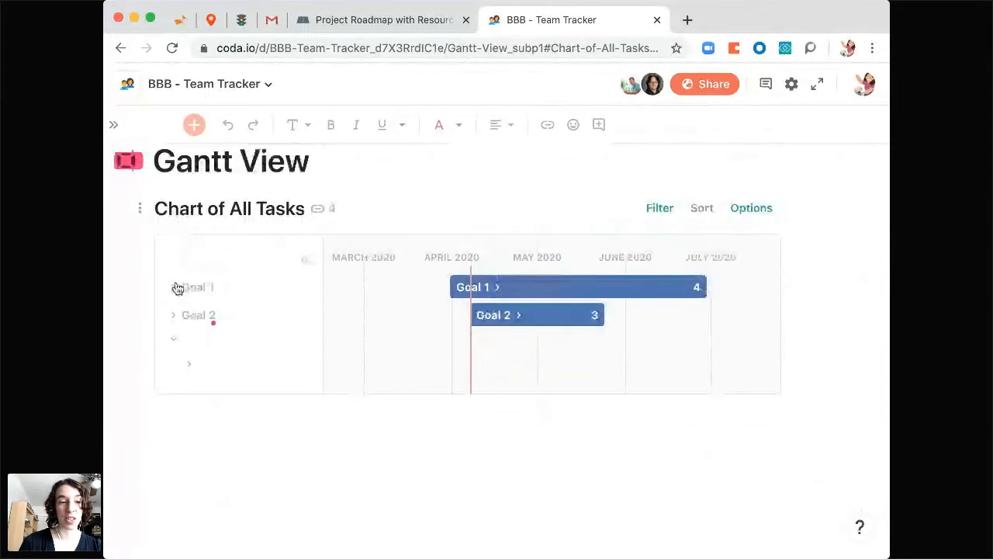
pyautogui.click(204, 293)
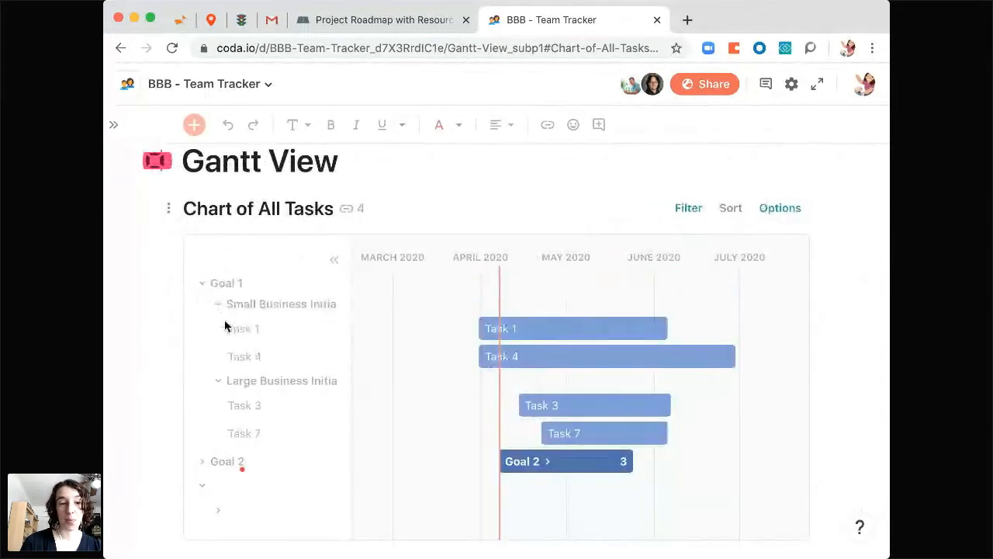
pyautogui.click(219, 309)
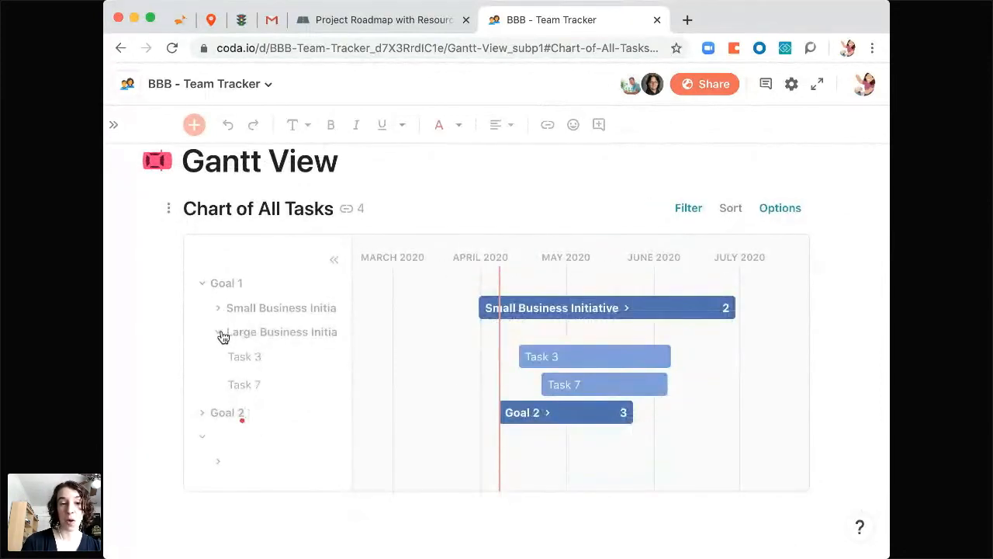
pyautogui.click(223, 335)
pyautogui.click(223, 335)
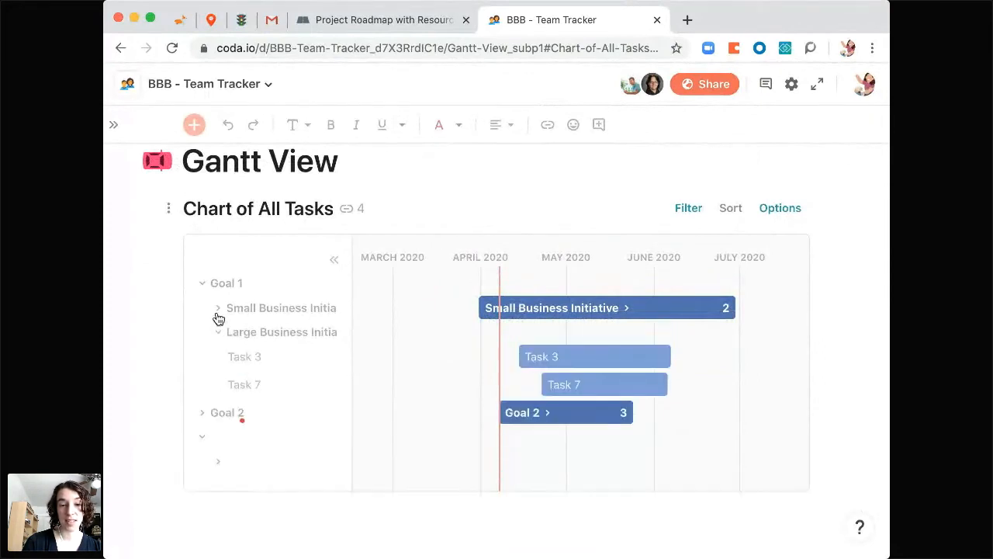
pyautogui.click(218, 308)
pyautogui.click(201, 462)
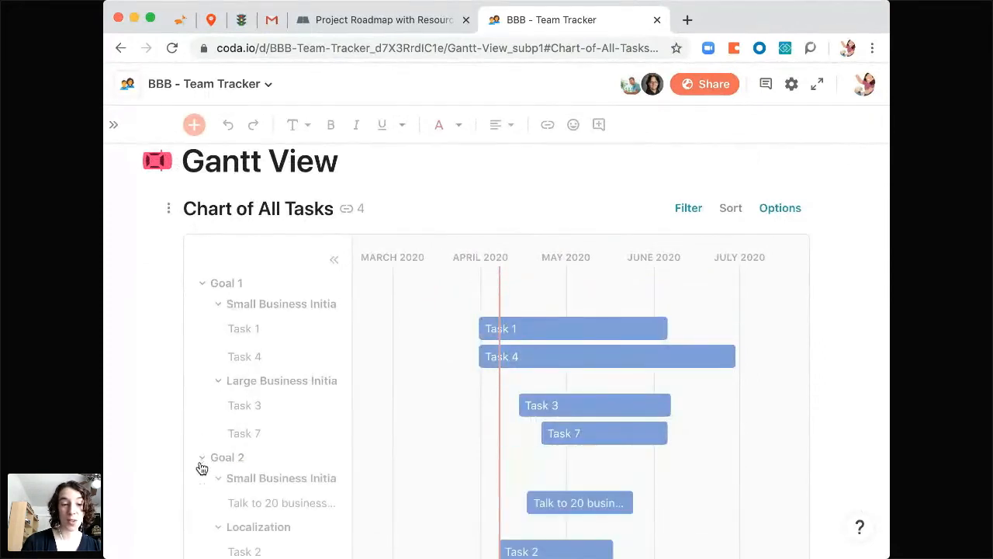
# Step: Collapse the Small Business Initiative and Localization groups under Goal 2 in the Gantt chart
pyautogui.scroll(-5, 241, 489)
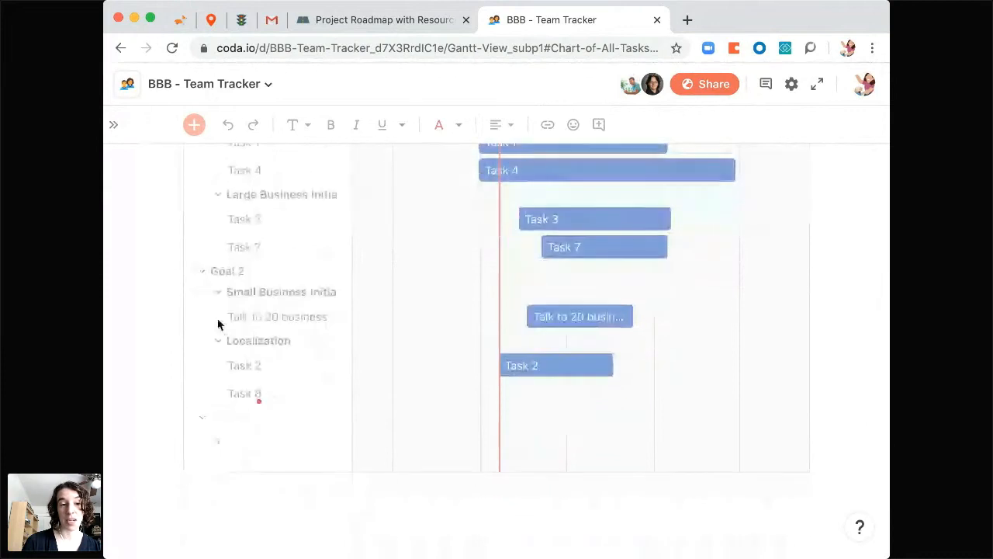
pyautogui.click(218, 297)
pyautogui.click(218, 320)
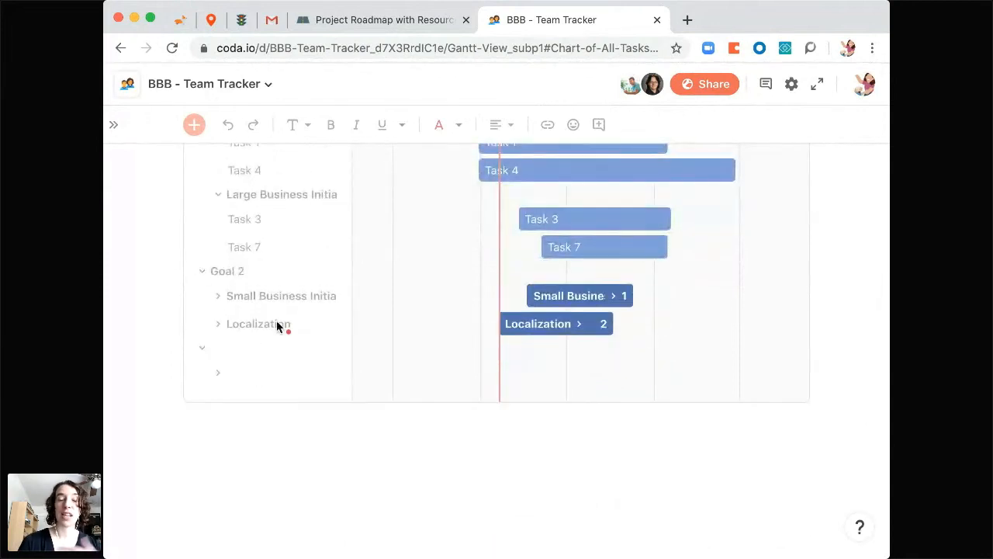
pyautogui.moveTo(266, 318)
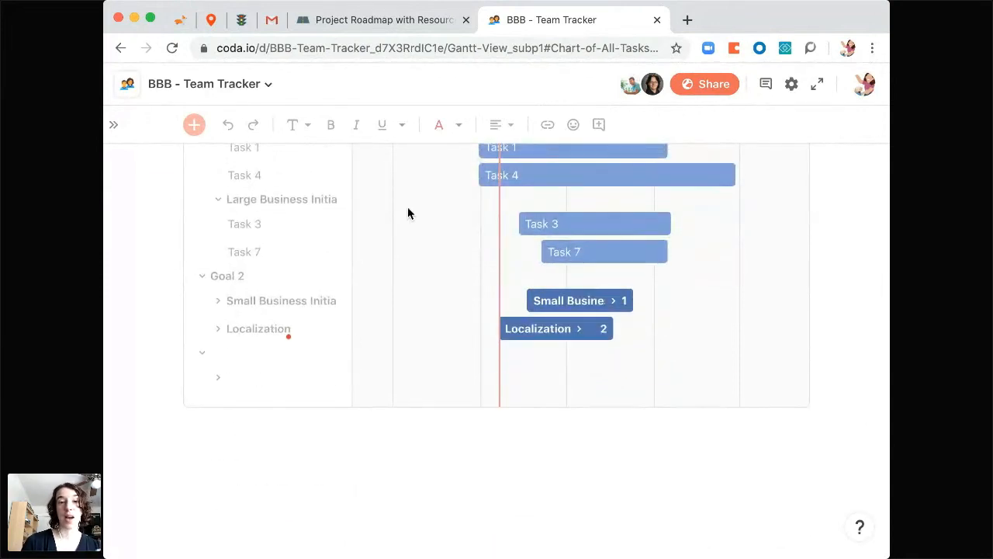
# Step: Rename the Gantt chart as Gantt View of all Tasks
pyautogui.scroll(3, 409, 212)
pyautogui.scroll(2, 277, 160)
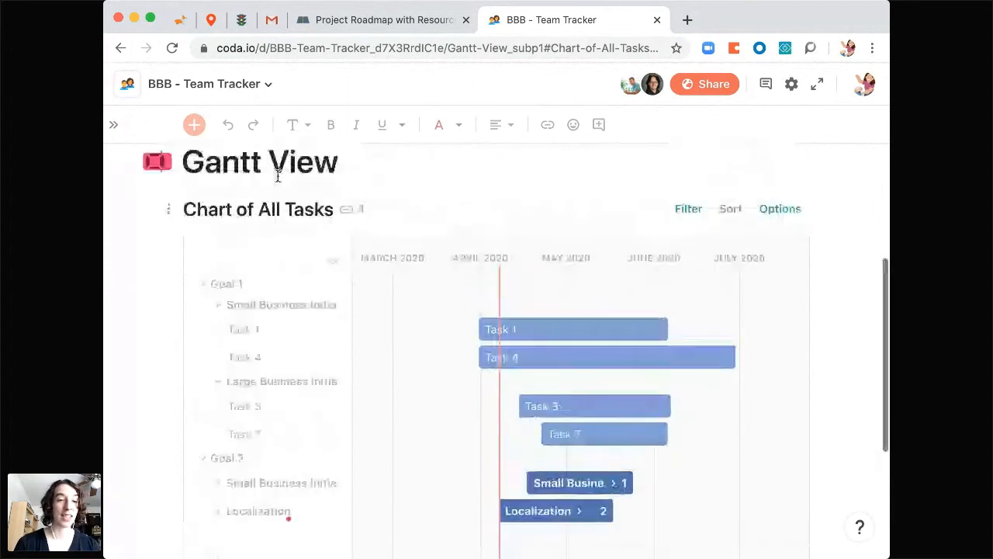
pyautogui.tripleClick(249, 208)
pyautogui.write('Gant')
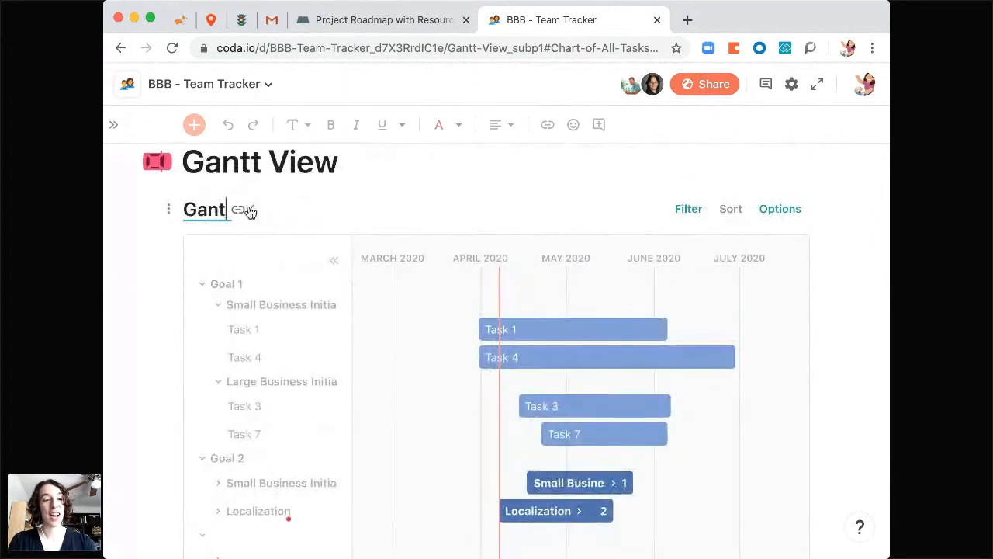
pyautogui.write('t View of all Ta')
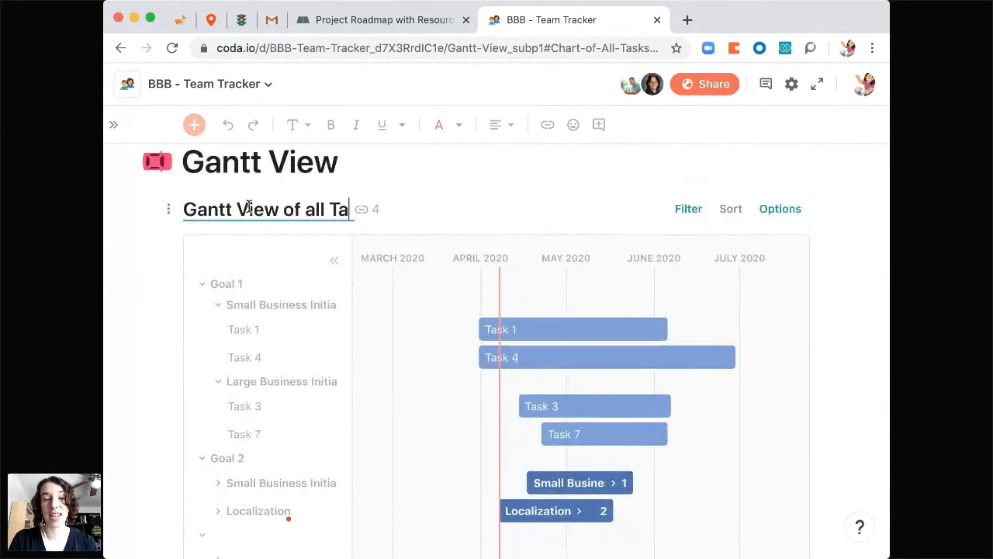
pyautogui.write('sks')
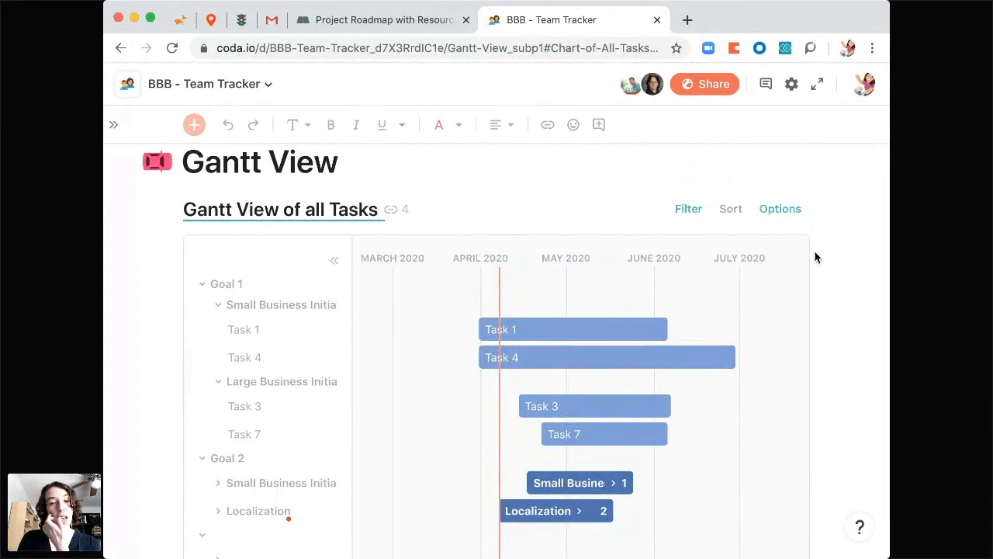
pyautogui.scroll(-1, 833, 261)
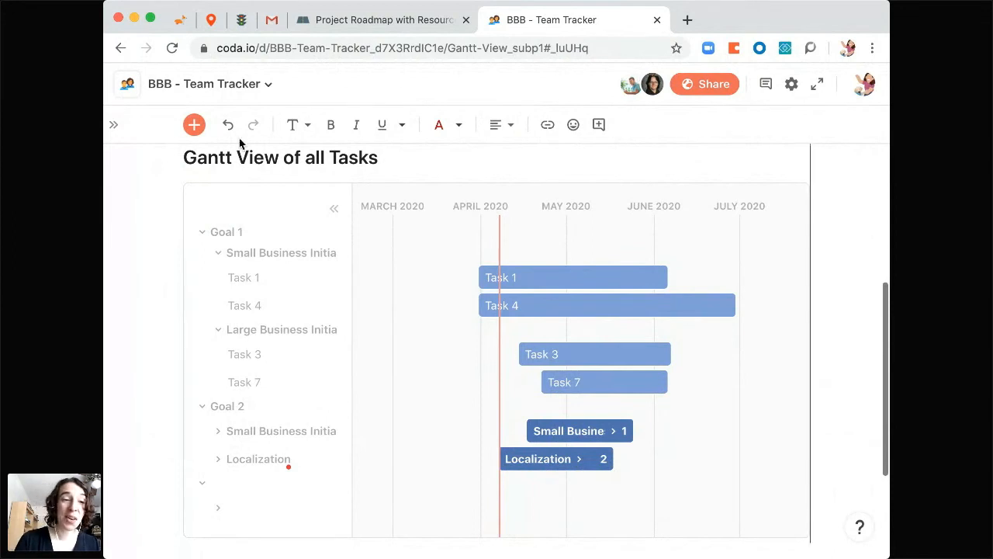
# Step: Show the doc's section list again and go back to the All Tasks section
pyautogui.click(113, 127)
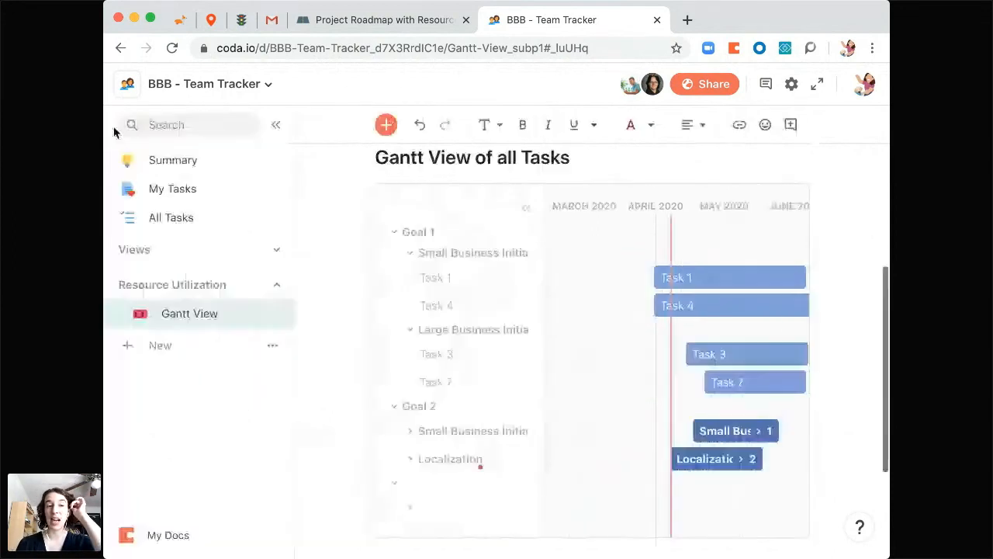
pyautogui.click(189, 221)
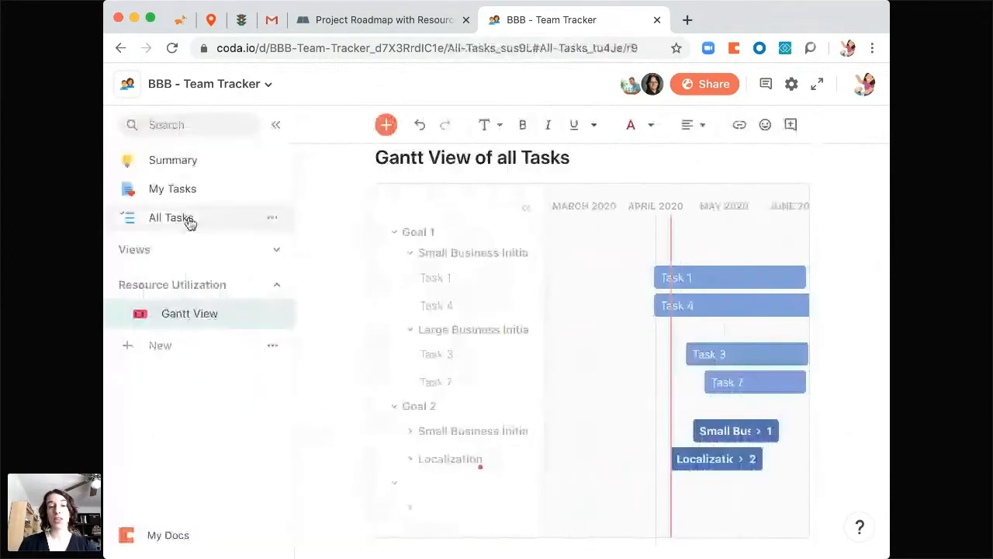
pyautogui.scroll(4, 455, 287)
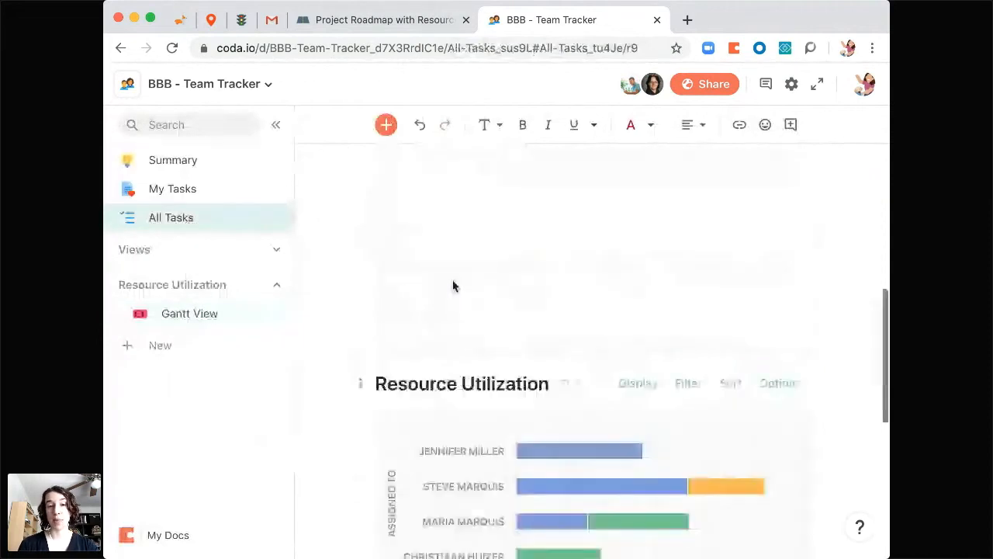
# Step: Set the status of Task 4 in the All Tasks table to Done
pyautogui.scroll(5, 427, 275)
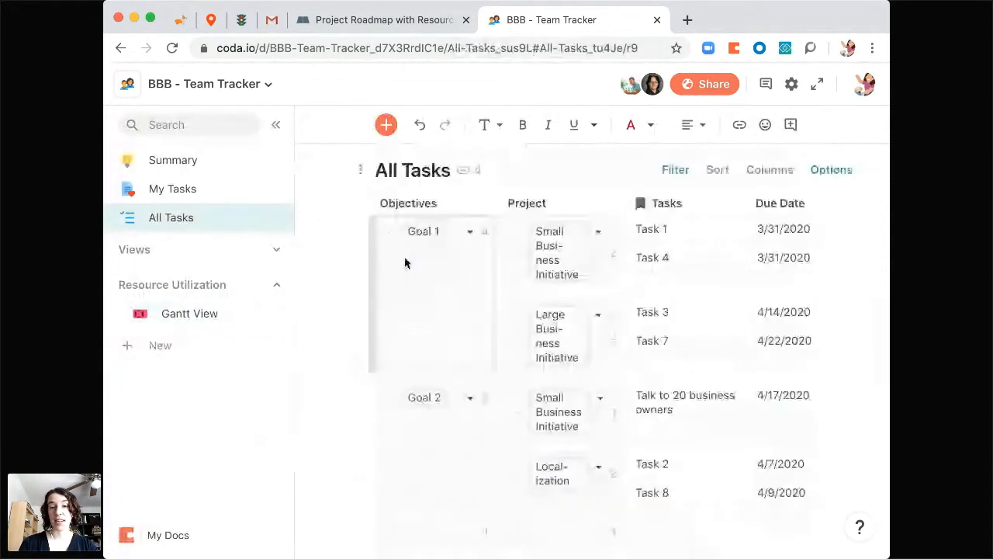
pyautogui.click(276, 124)
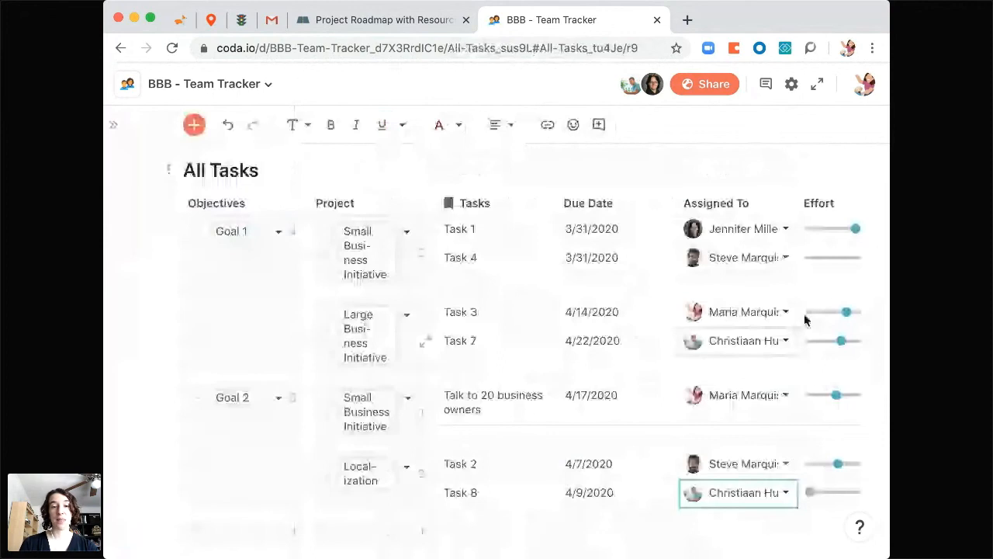
pyautogui.hscroll(5, 784, 295)
pyautogui.click(758, 267)
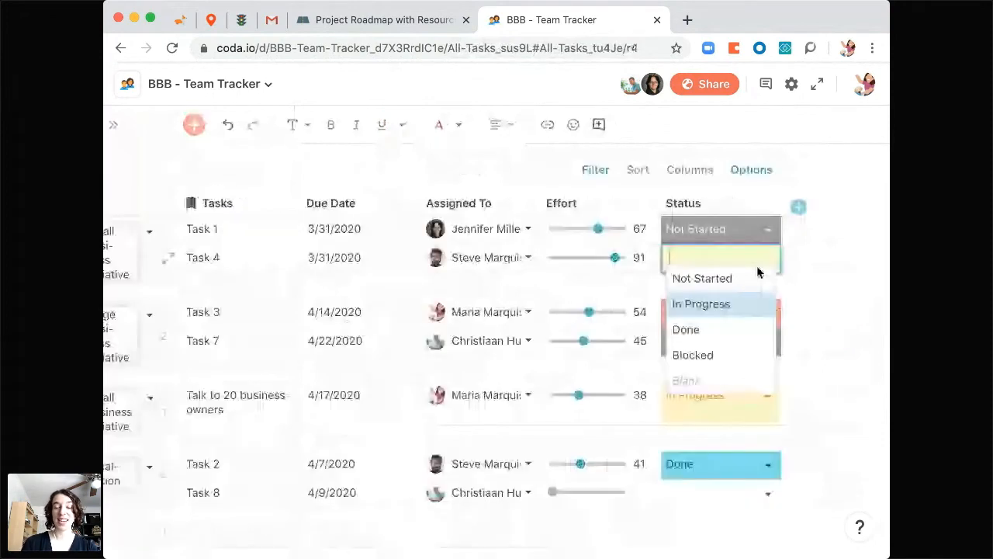
pyautogui.click(741, 329)
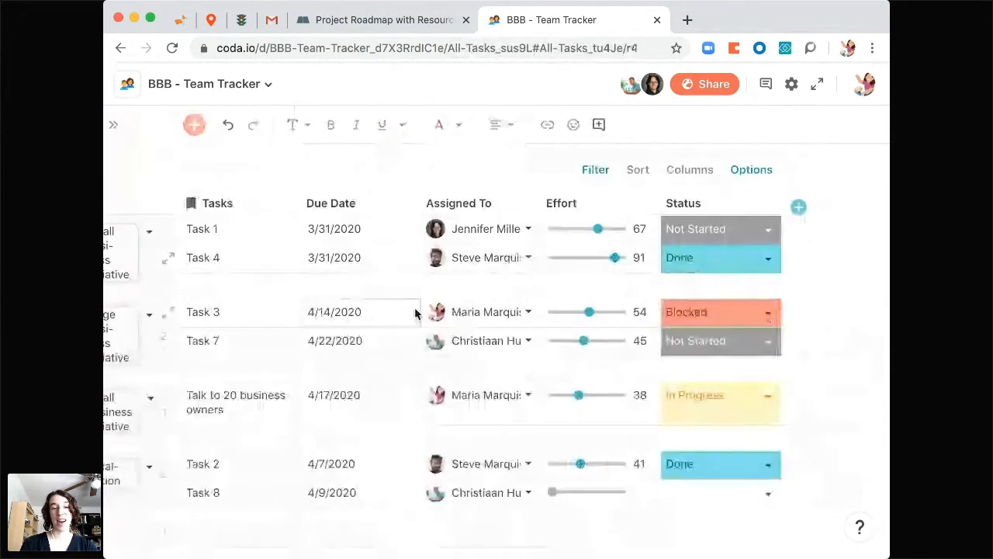
# Step: Review the All Tasks table and compare it with the effort per assignee in the Resource Utilization chart
pyautogui.hscroll(-4, 416, 313)
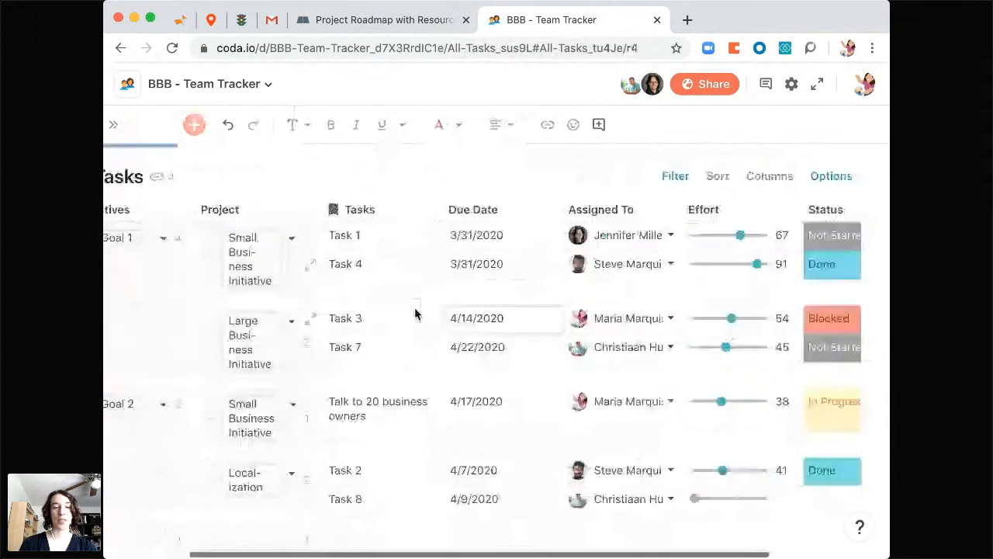
pyautogui.scroll(-5, 415, 313)
pyautogui.scroll(2, 429, 229)
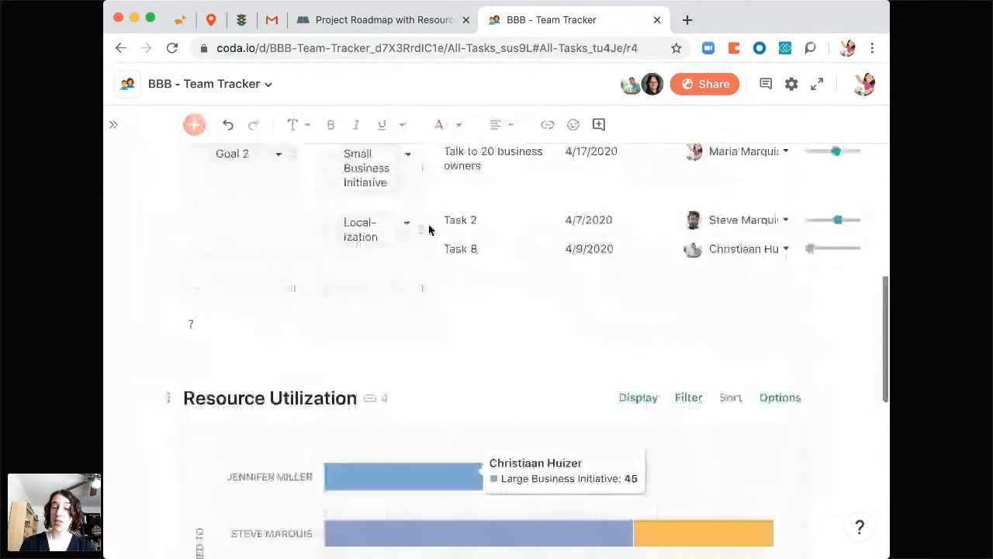
pyautogui.scroll(5, 429, 230)
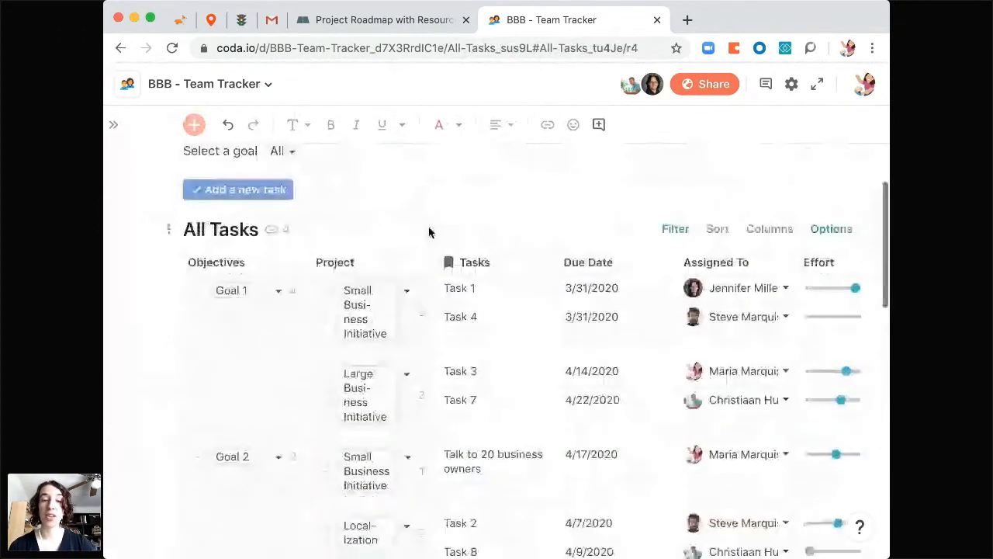
pyautogui.scroll(-1, 429, 231)
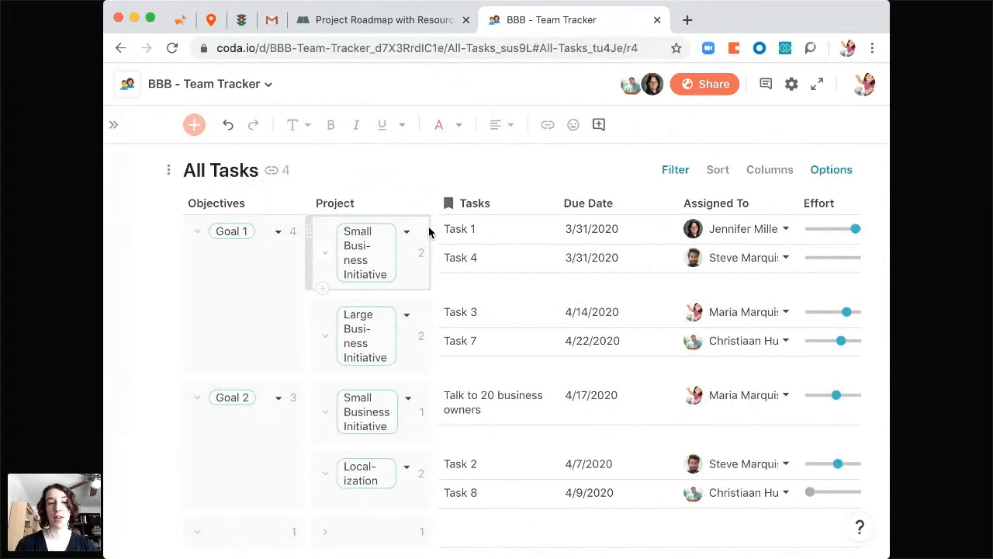
pyautogui.scroll(-6, 469, 303)
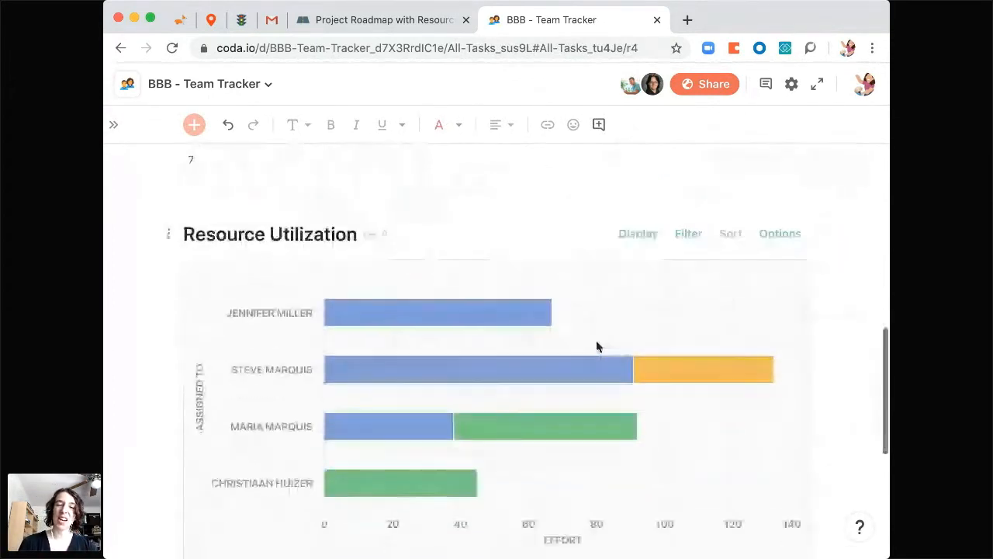
pyautogui.scroll(-2, 597, 341)
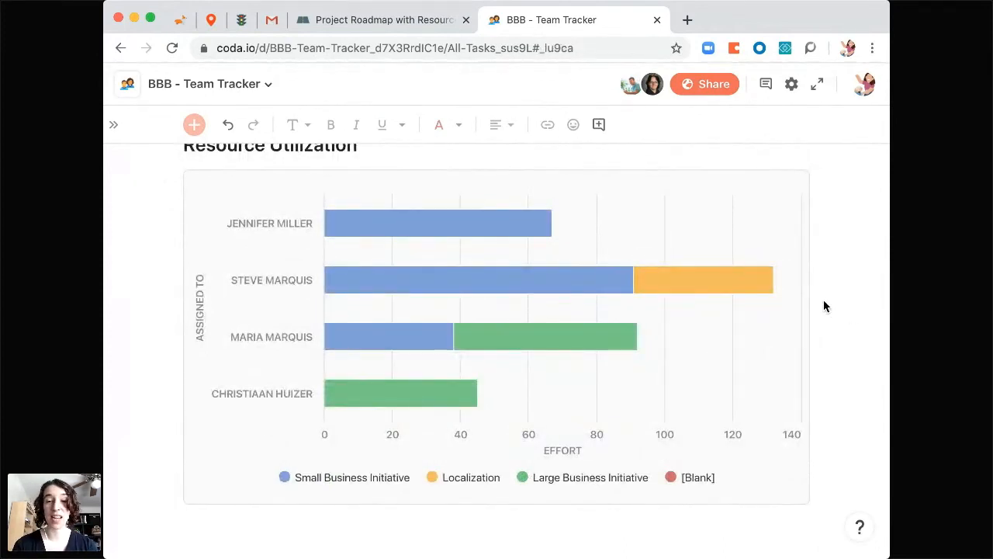
# Step: Cut the Resource Utilization chart from the All Tasks section
pyautogui.scroll(1, 612, 275)
pyautogui.click(462, 269)
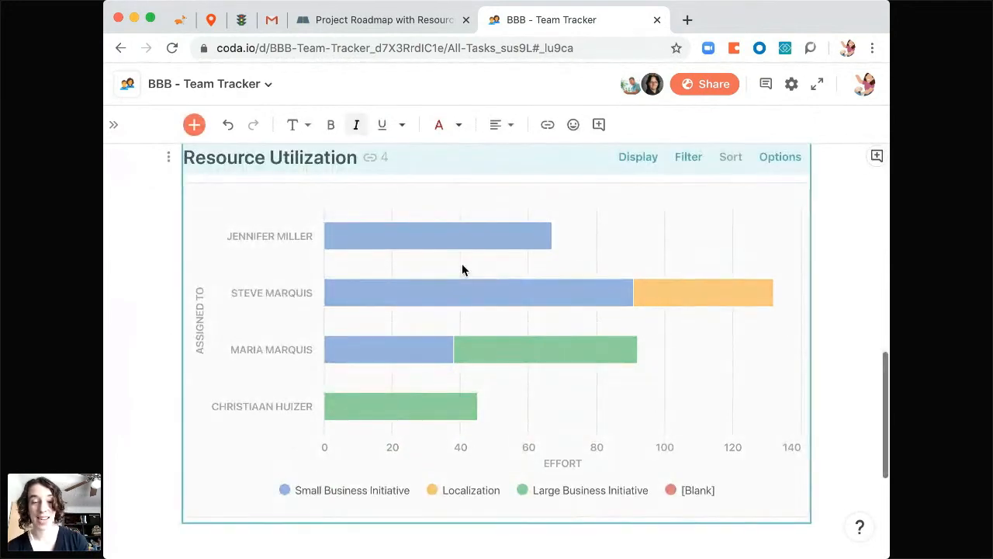
pyautogui.press('BackSpace')
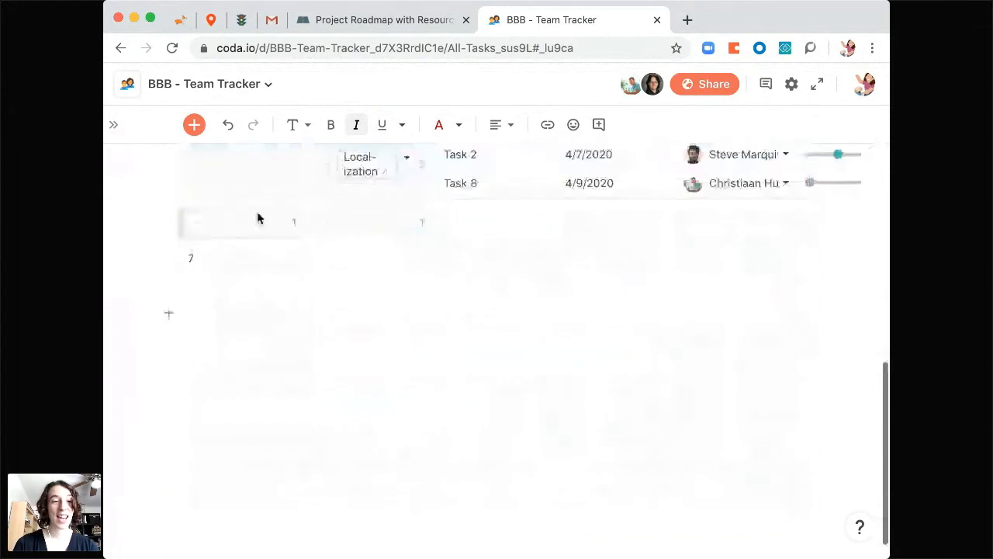
# Step: Add a new section to the doc and title it "Resource Chart"
pyautogui.click(118, 128)
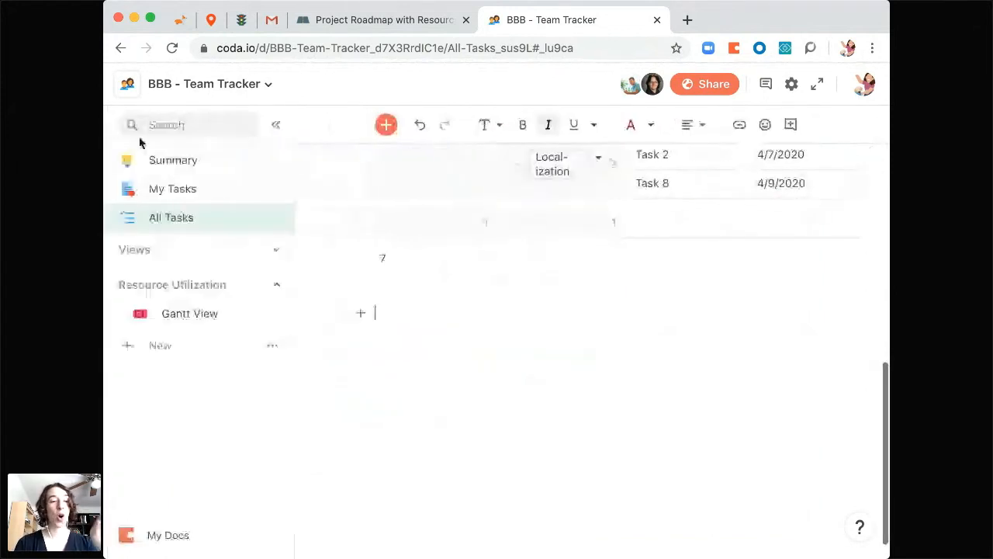
pyautogui.click(178, 346)
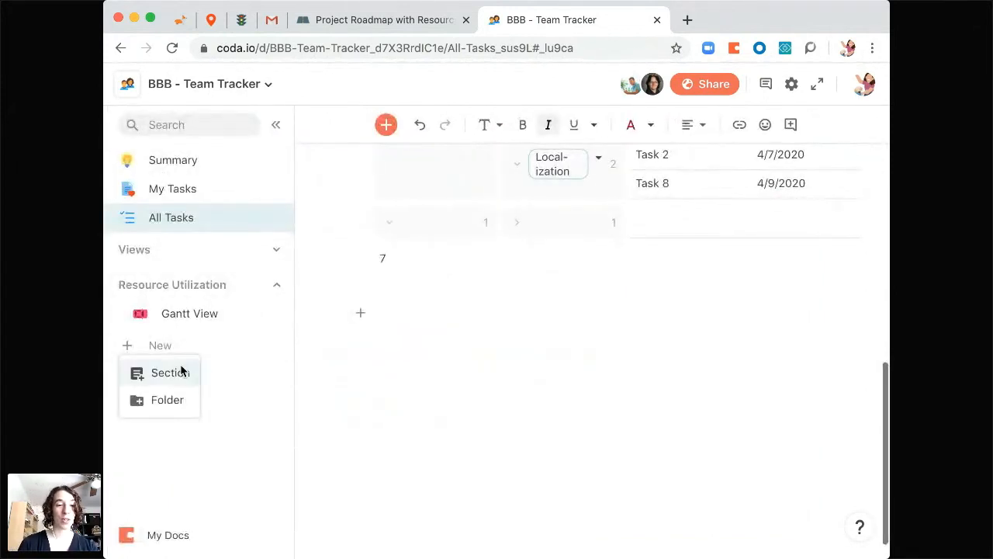
pyautogui.click(178, 371)
pyautogui.write('Res')
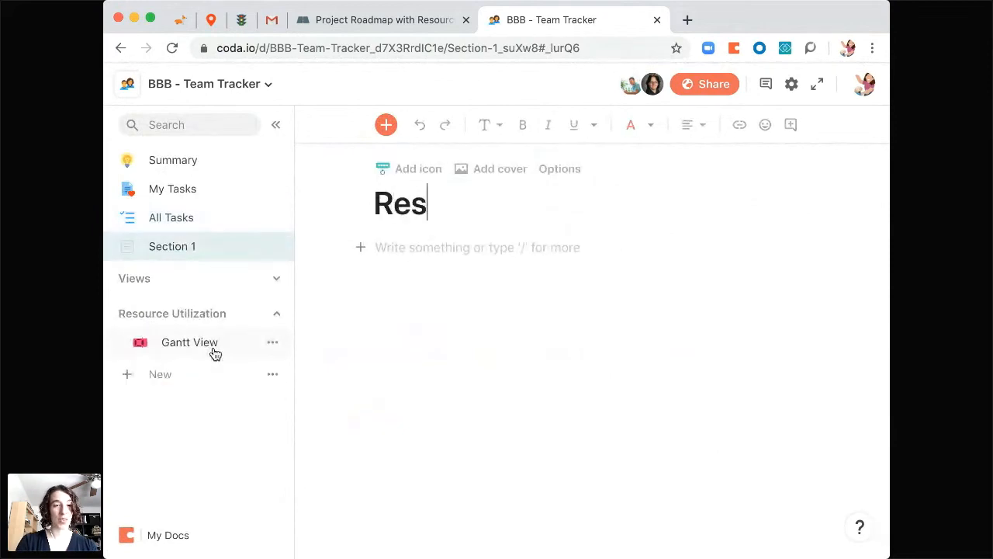
pyautogui.write('ource Chart')
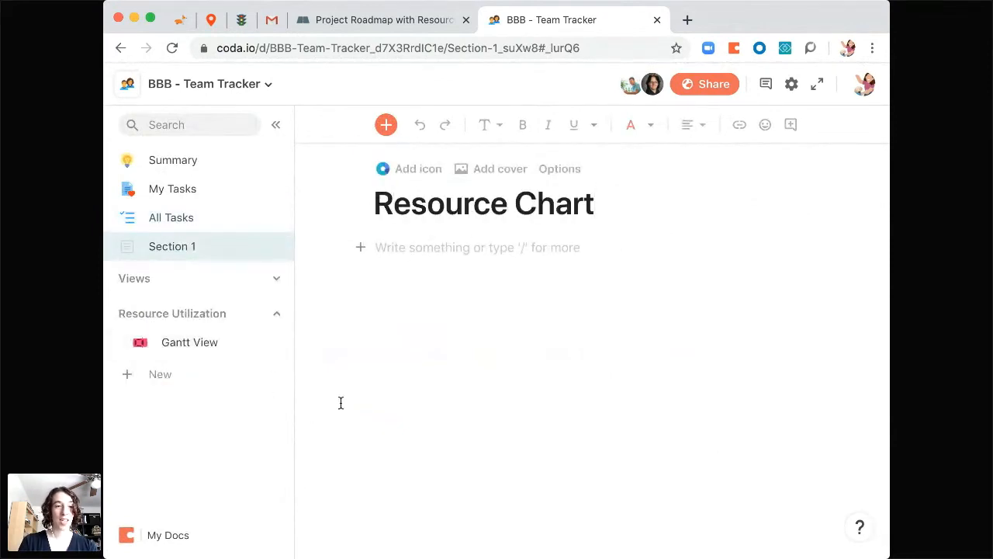
# Step: Move the Resource Chart section into the Resource Utilization folder and paste the cut chart below its title
pyautogui.moveTo(175, 255); pyautogui.dragTo(225, 362)
pyautogui.click(430, 266)
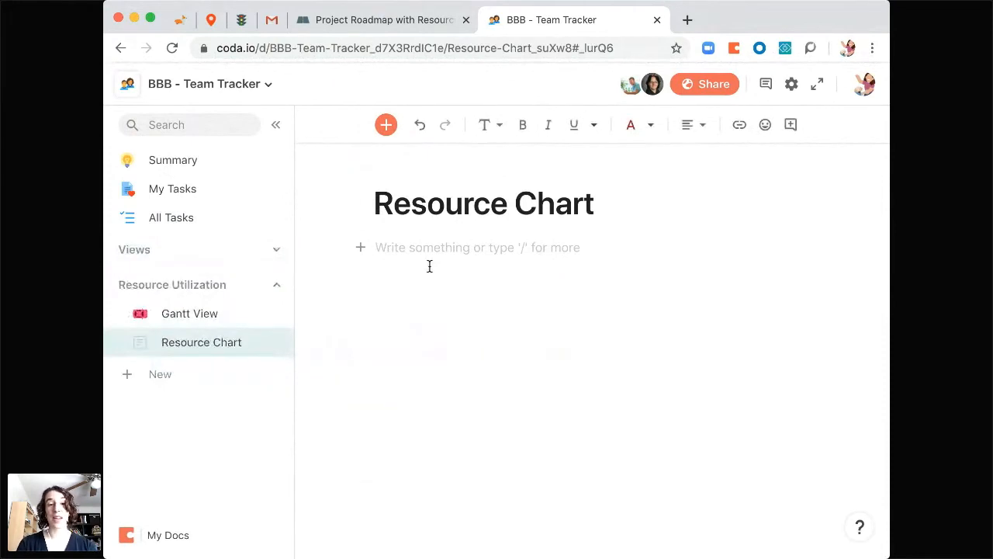
pyautogui.hotkey('ctrl', 'v')
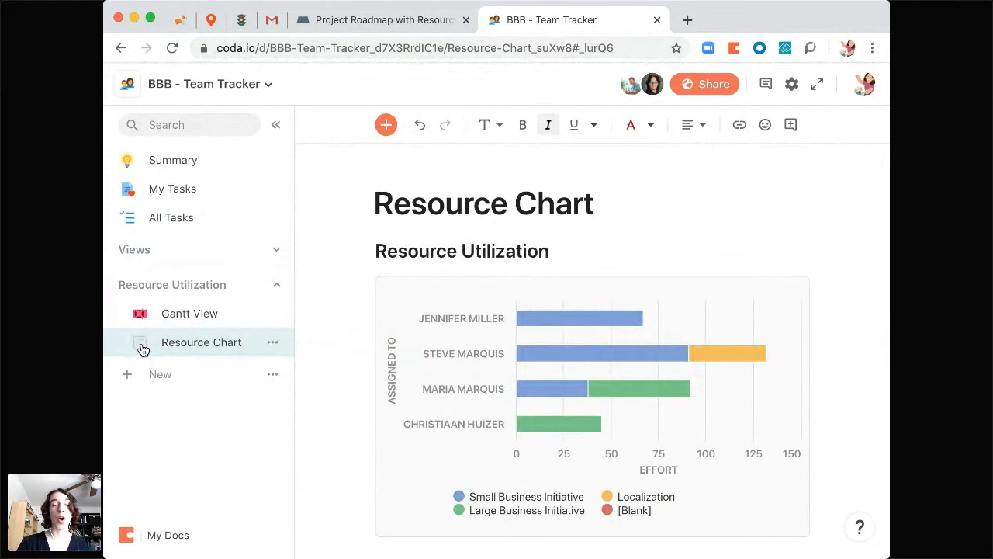
# Step: Rename the Resource Utilization folder to "Project Manager View"
pyautogui.doubleClick(158, 284)
pyautogui.write('PRoj')
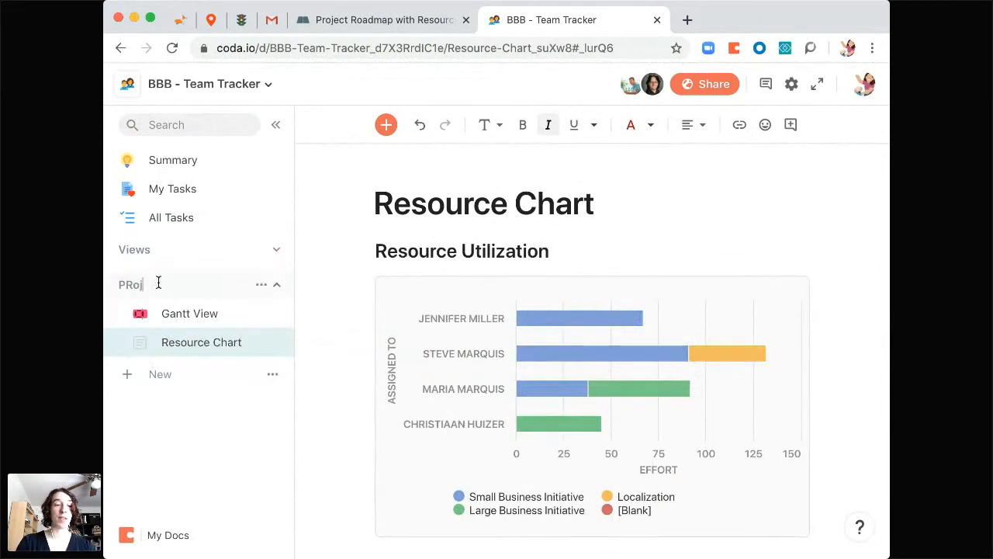
pyautogui.press('BackSpace')
pyautogui.press('BackSpace')
pyautogui.press('BackSpace')
pyautogui.write('rojec')
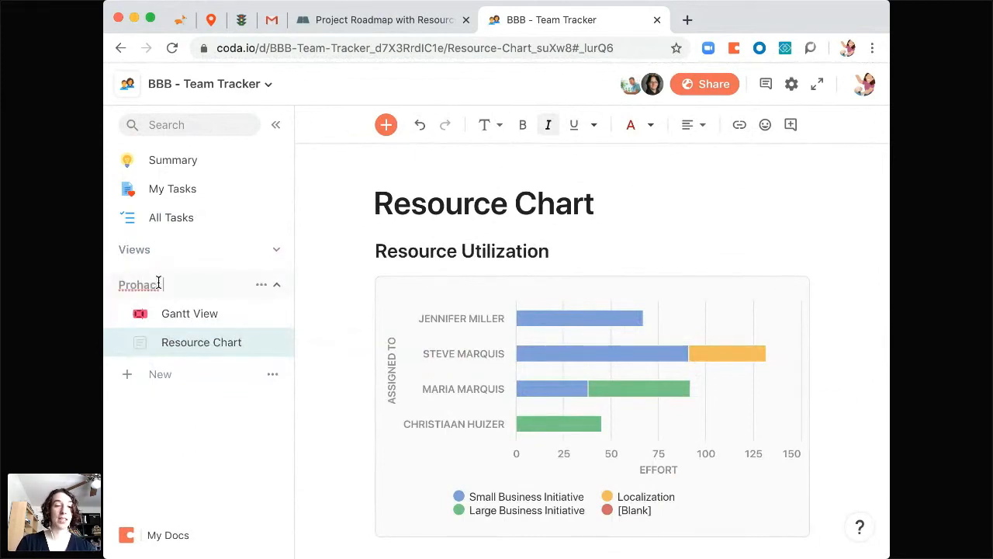
pyautogui.press('BackSpace')
pyautogui.press('BackSpace')
pyautogui.press('BackSpace')
pyautogui.write('ject Manager View')
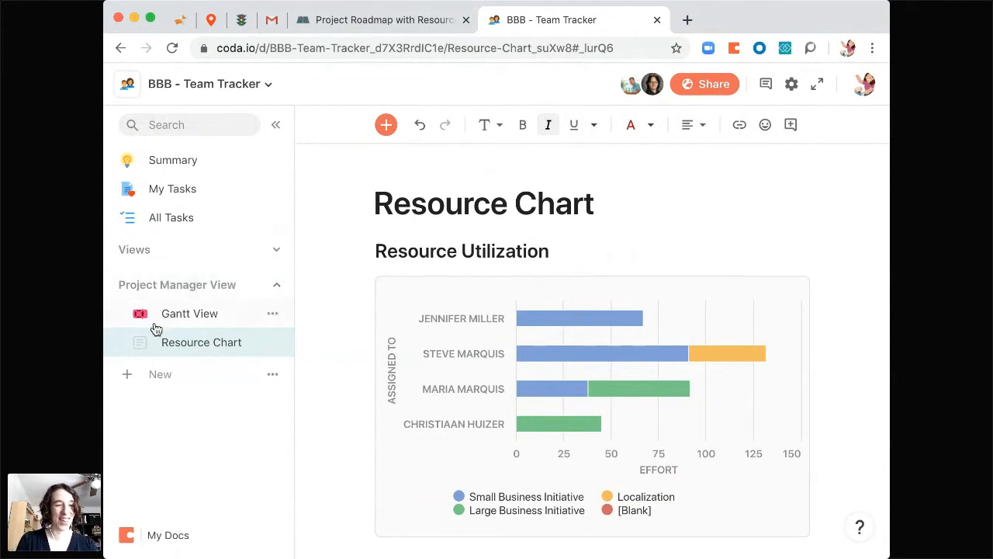
# Step: Give the Resource Chart section a line-chart icon
pyautogui.click(141, 342)
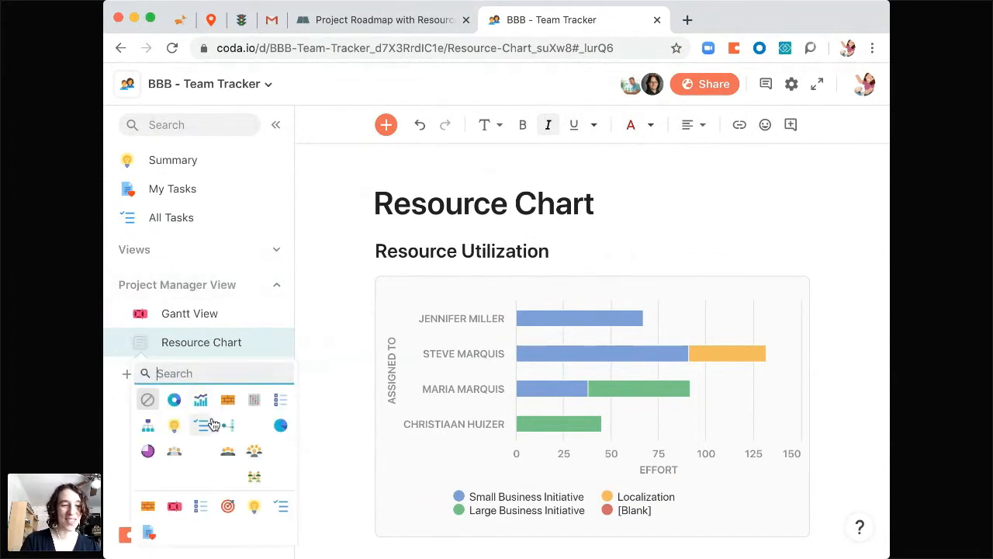
pyautogui.click(177, 433)
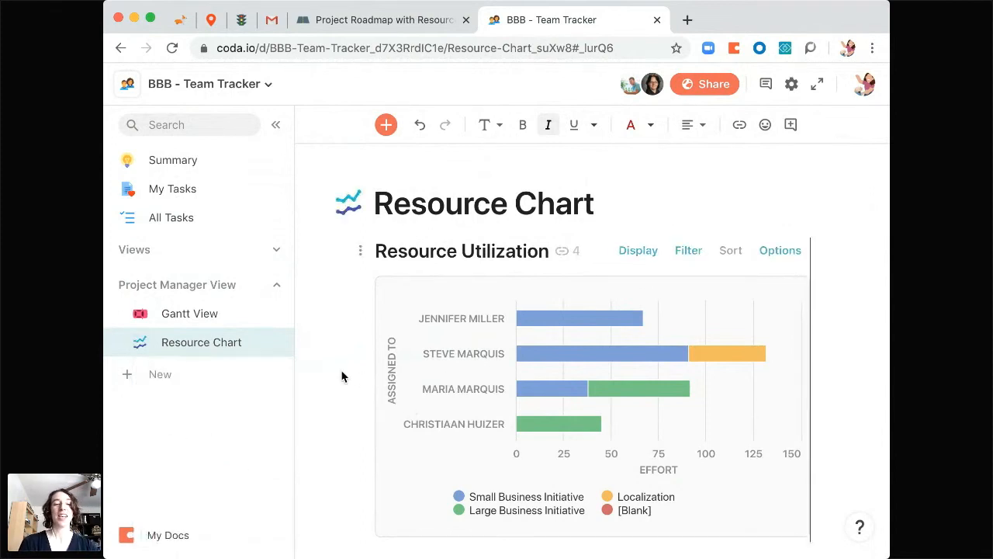
# Step: Collapse and re-expand the Project Manager View folder, and return to the beginning of the All Tasks table
pyautogui.click(204, 288)
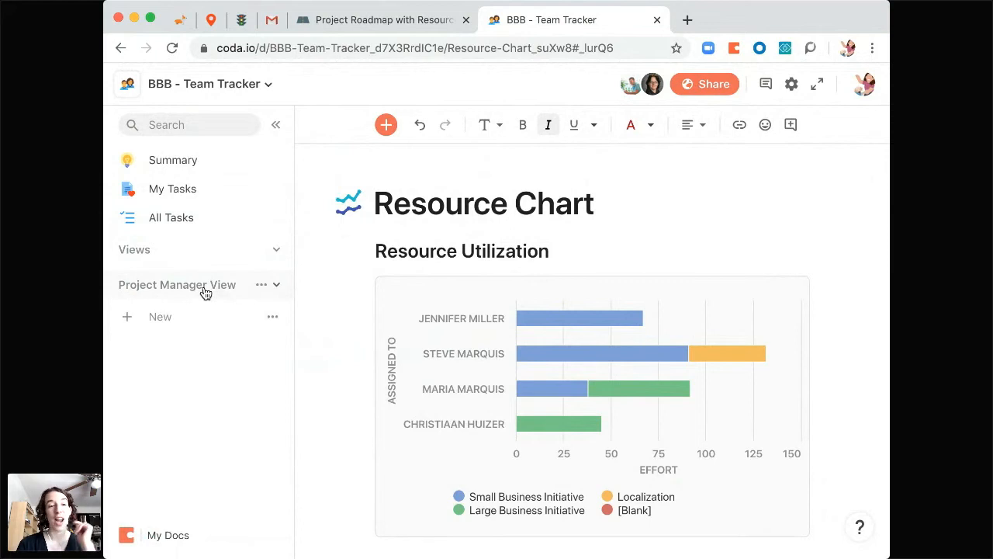
pyautogui.click(205, 292)
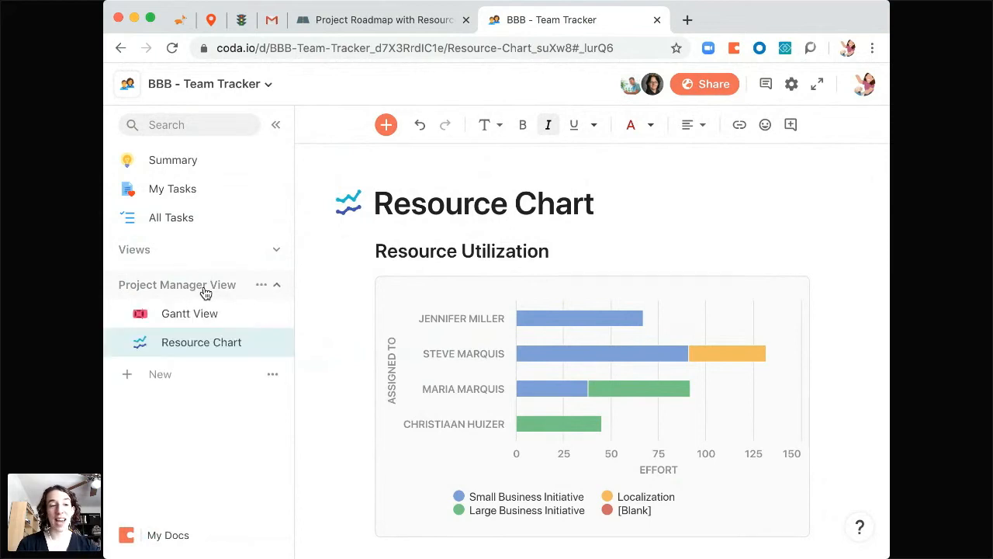
pyautogui.click(190, 219)
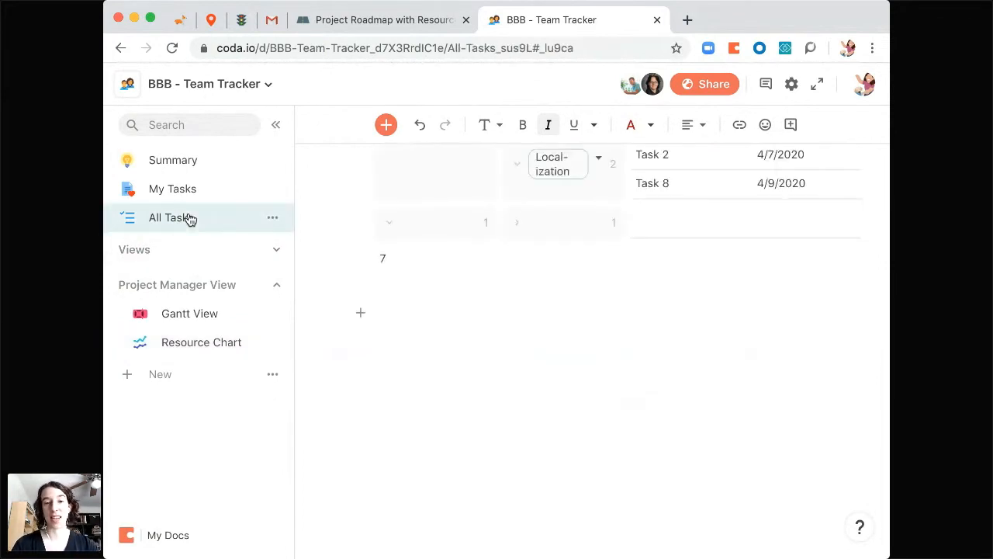
pyautogui.scroll(5, 519, 275)
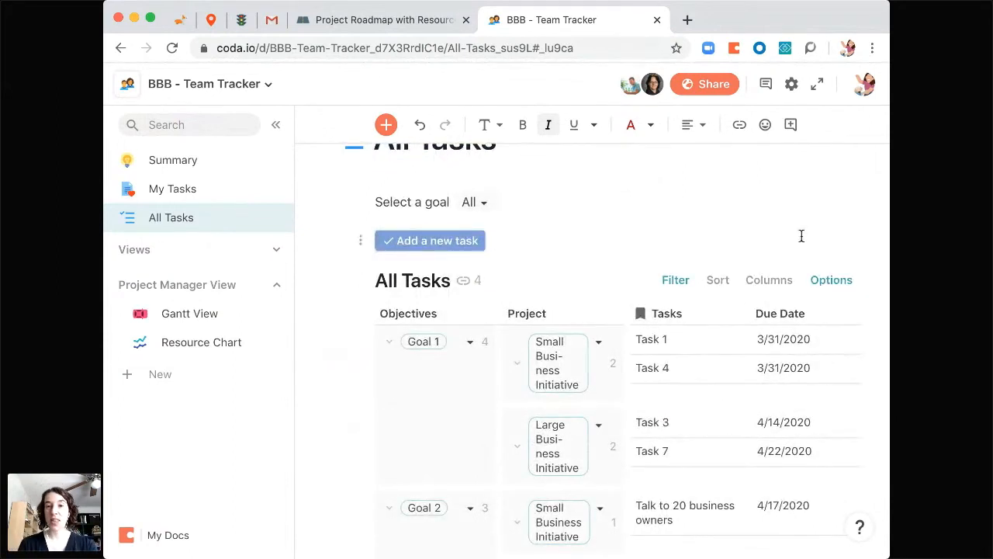
# Step: Switch to the browser window with the Small Business CRM and Project Tracker doc and expand its Set up instructions
pyautogui.press('super+Tab')
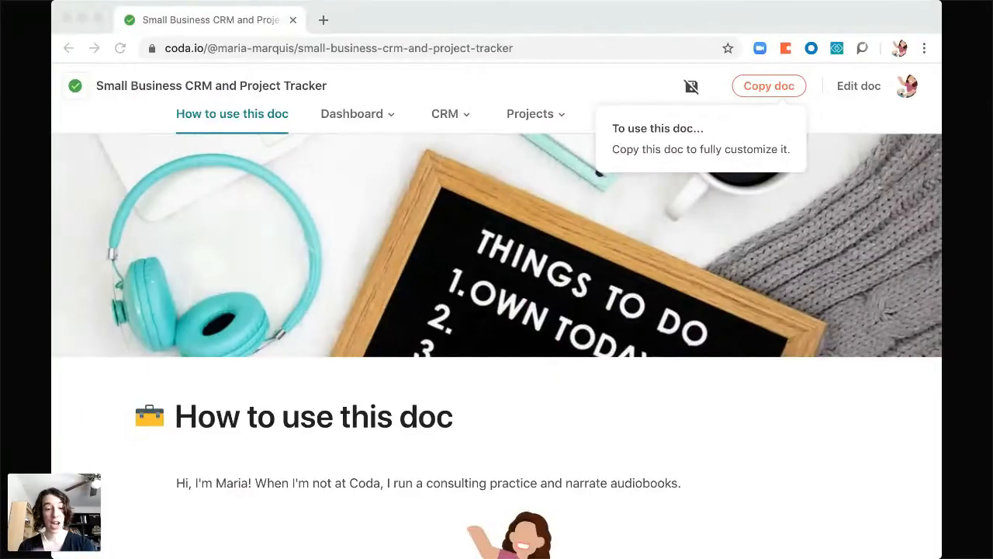
pyautogui.click(366, 211)
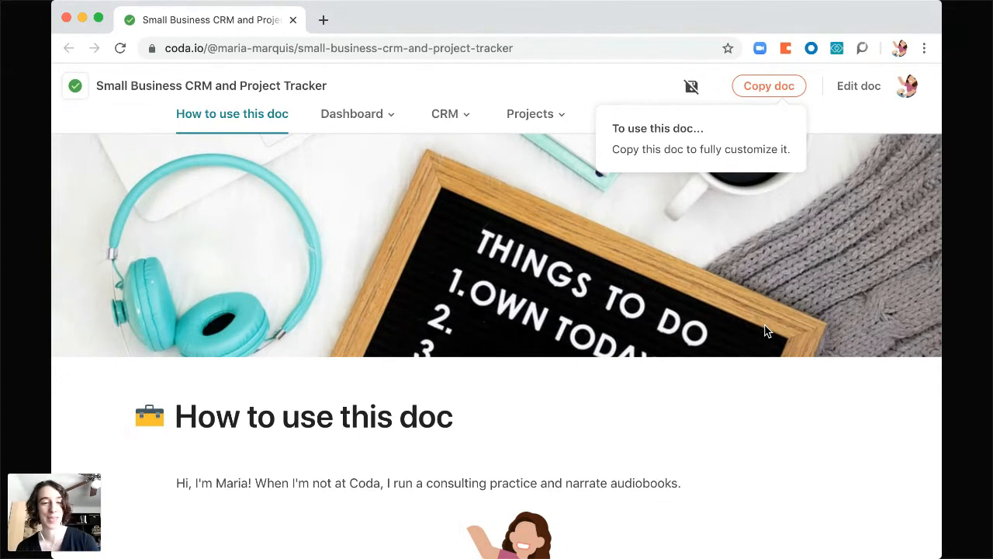
pyautogui.scroll(-5, 649, 446)
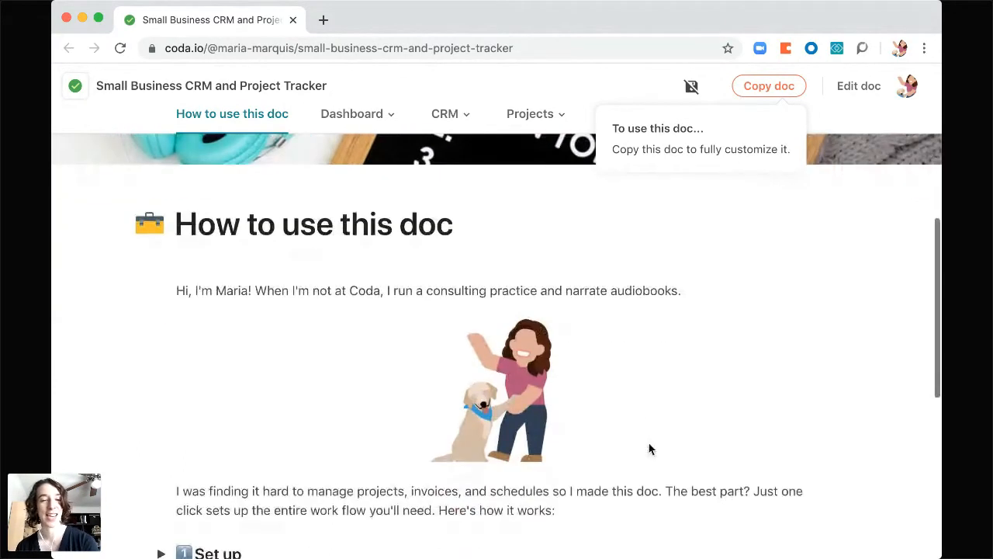
pyautogui.scroll(-6, 649, 448)
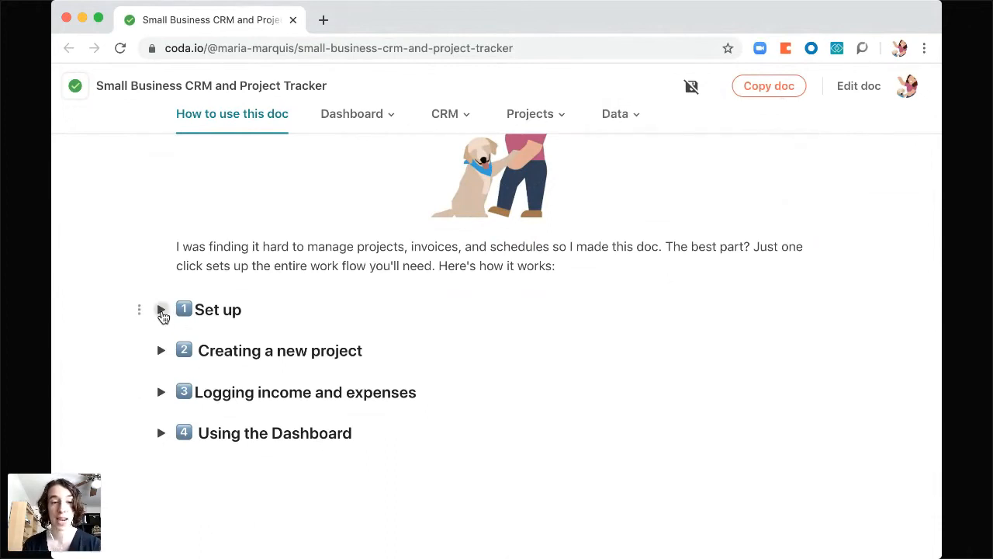
pyautogui.click(162, 310)
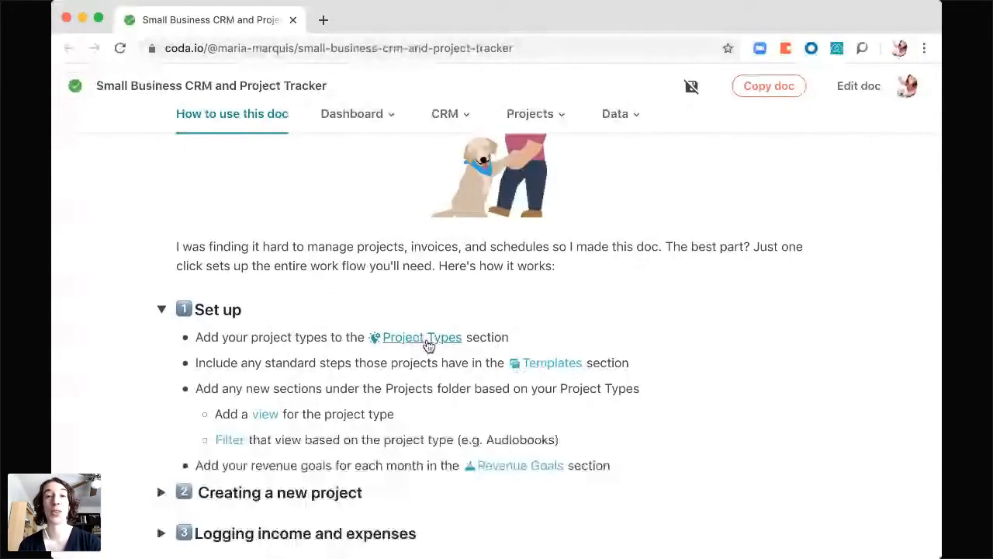
# Step: View the Project Types section linked in the Set up instructions and open the Templates section
pyautogui.click(427, 343)
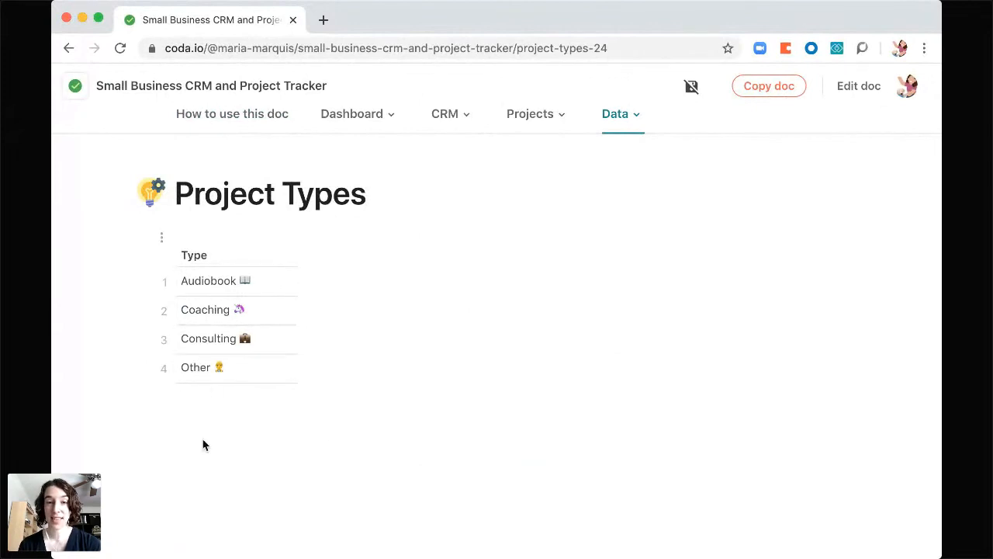
pyautogui.click(633, 127)
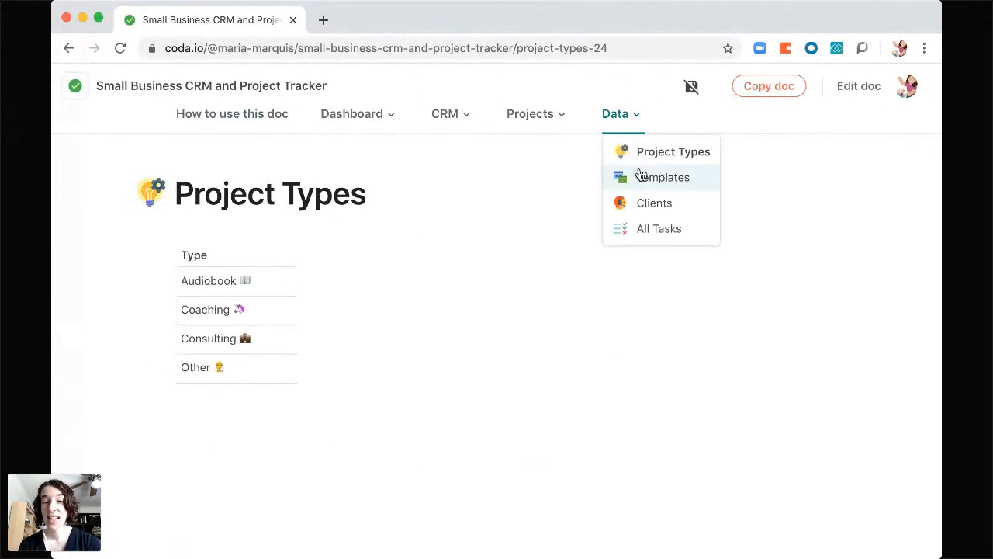
pyautogui.click(675, 187)
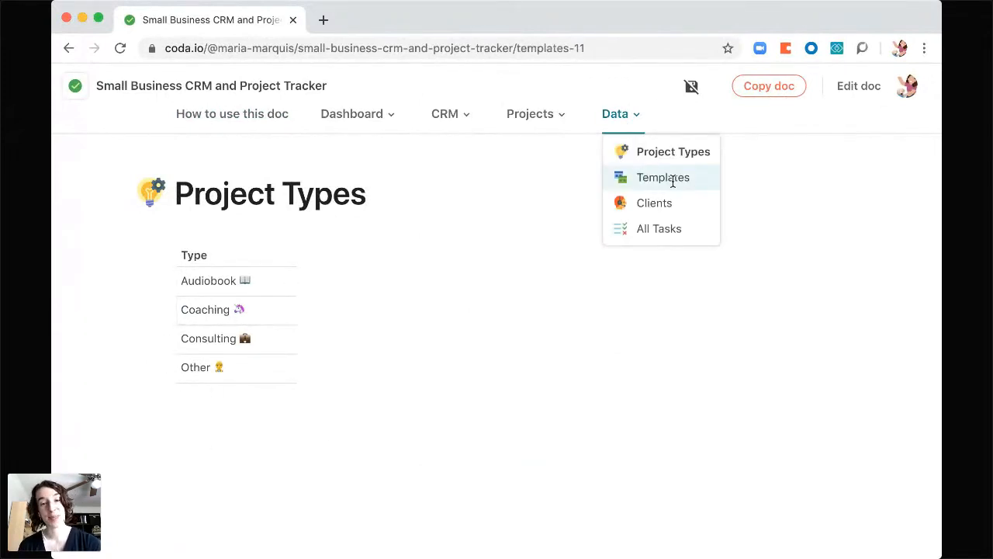
# Step: Look through the Project Template Generator table's Coaching, Consulting and Audiobook tasks and their Copy buttons
pyautogui.scroll(-3, 450, 423)
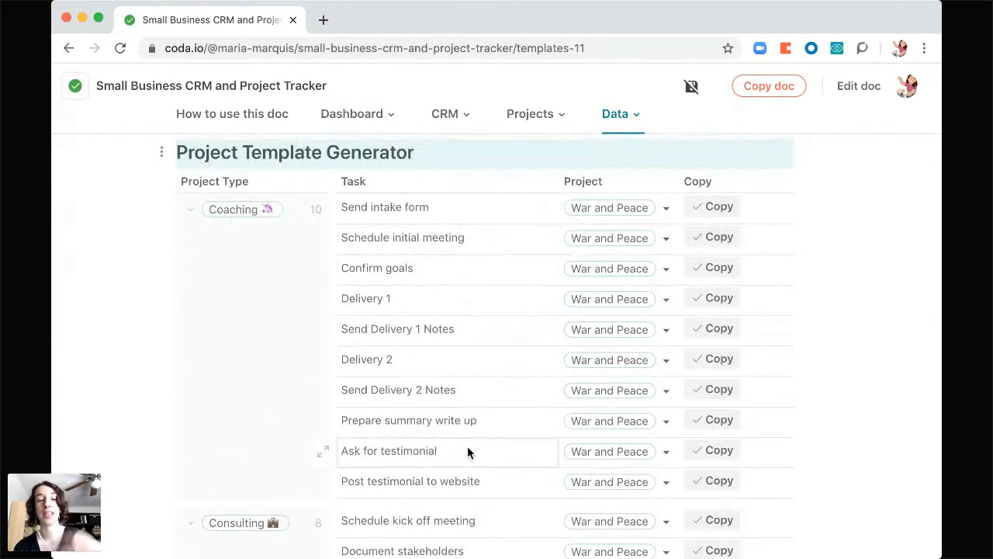
pyautogui.scroll(-5, 467, 452)
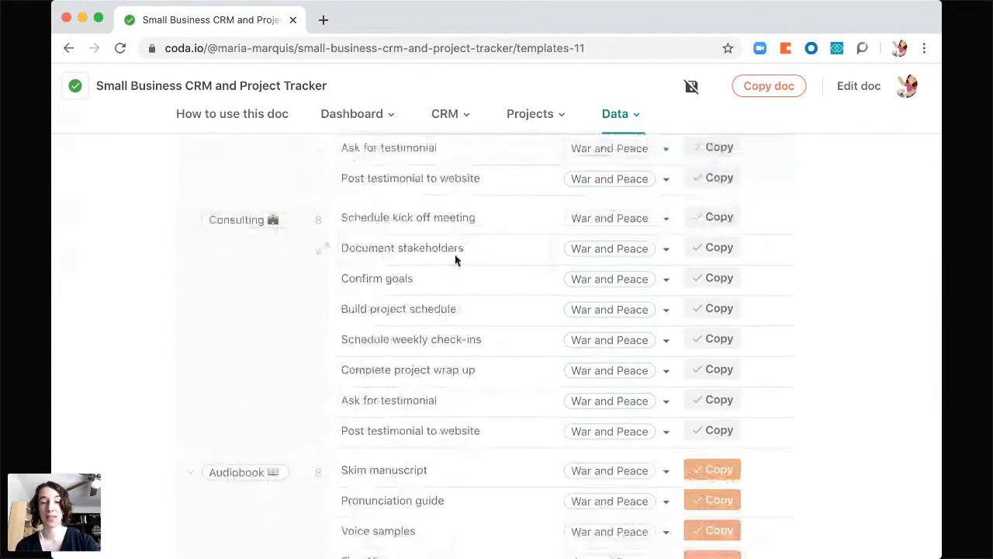
pyautogui.scroll(-4, 459, 455)
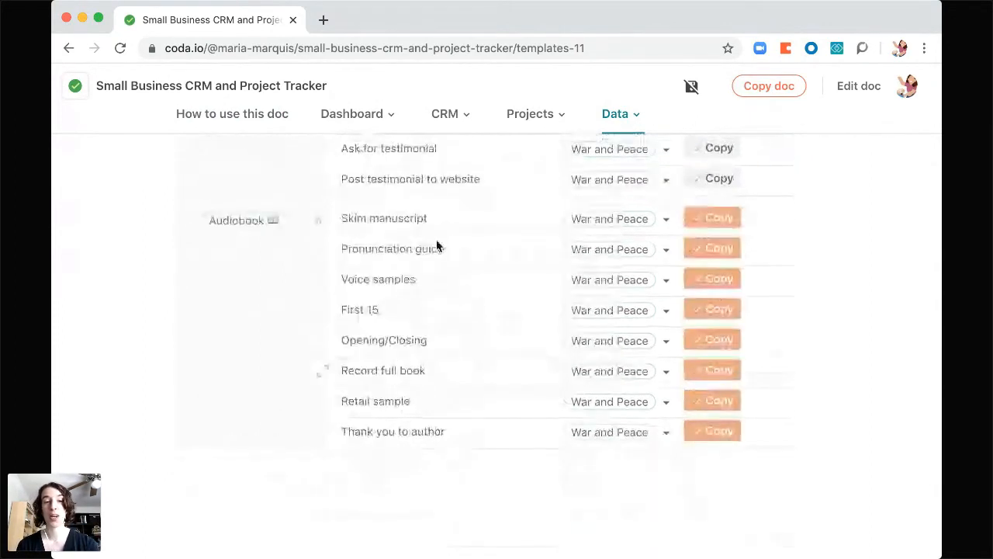
pyautogui.scroll(3, 463, 397)
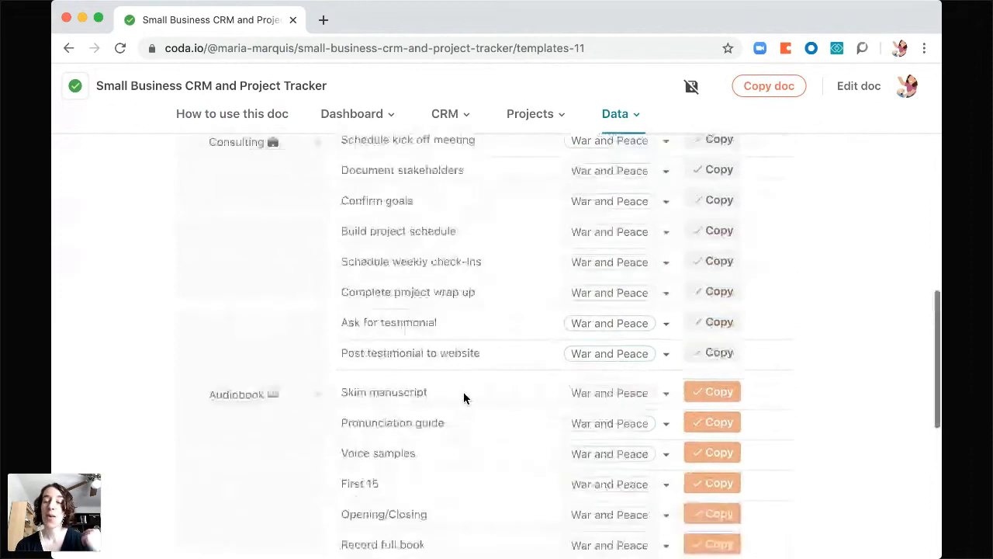
pyautogui.scroll(10, 463, 391)
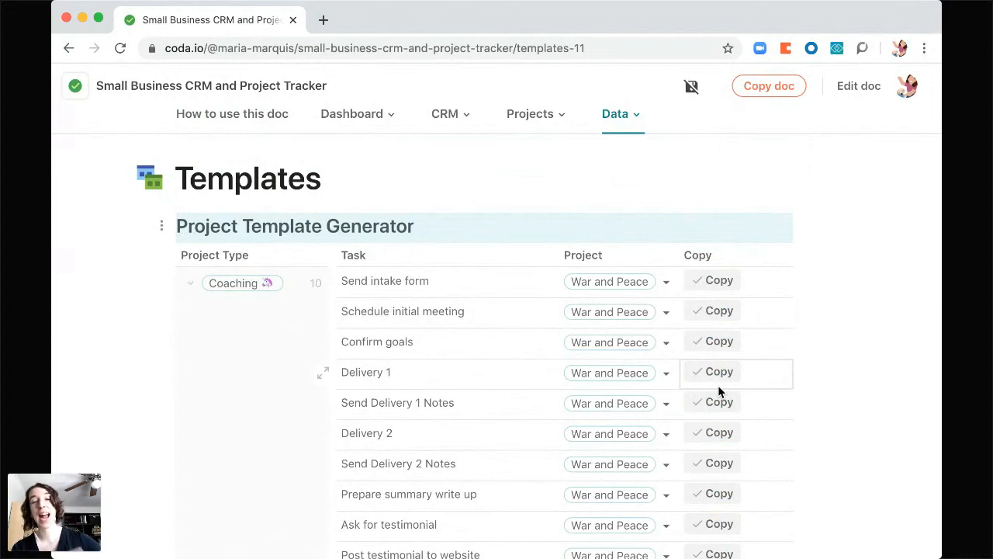
pyautogui.scroll(-4, 718, 385)
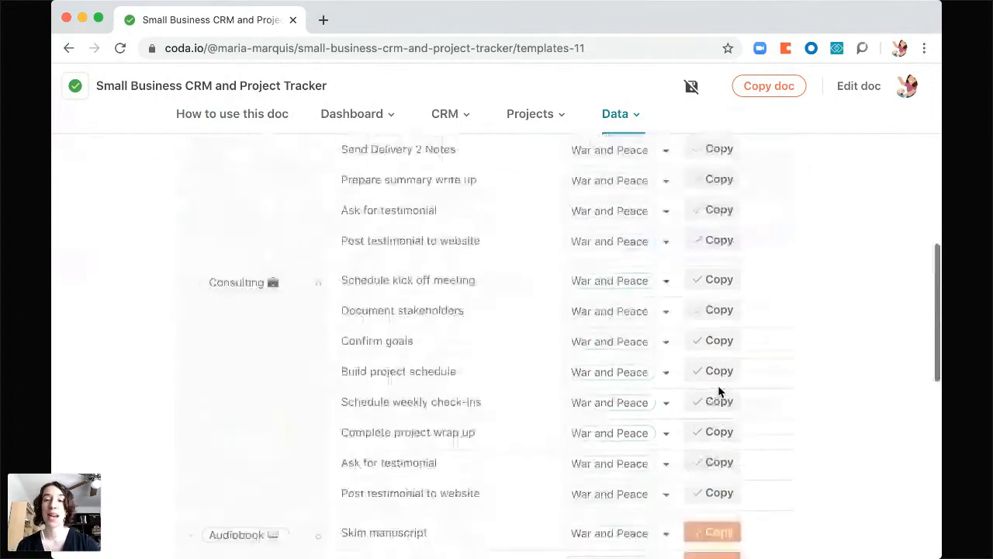
pyautogui.scroll(-3, 718, 391)
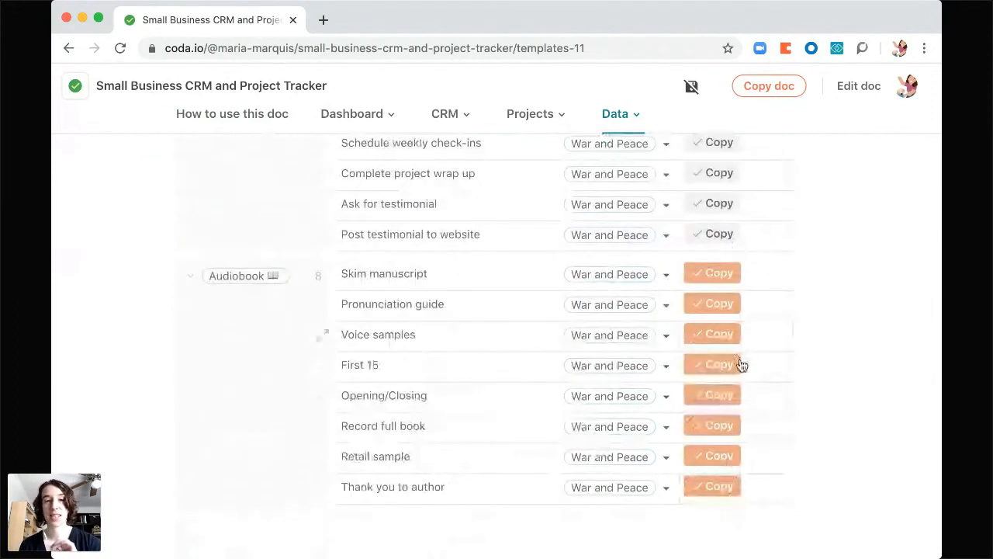
# Step: Copy the doc into My Docs, open the Templates section under Data in the copy, and collapse the section list
pyautogui.click(768, 86)
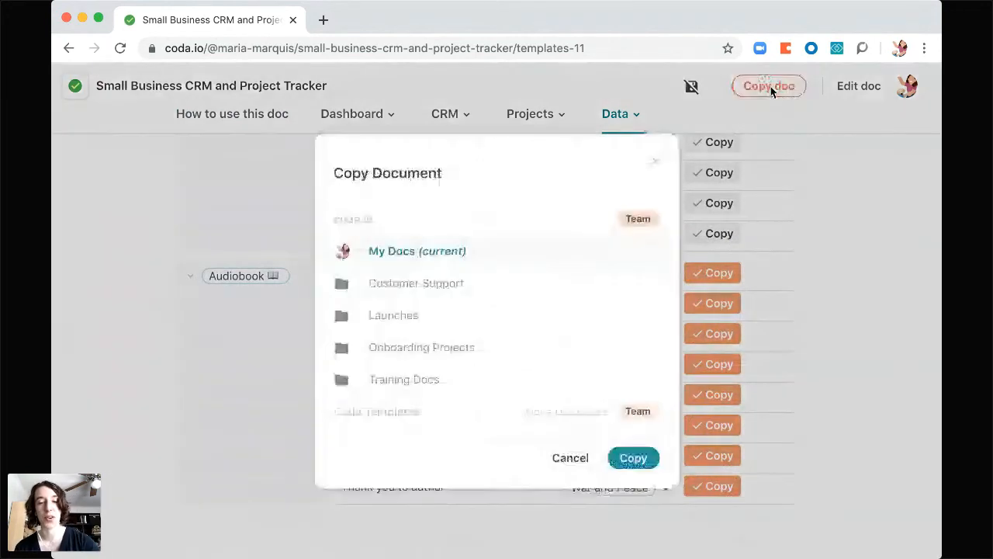
pyautogui.click(636, 458)
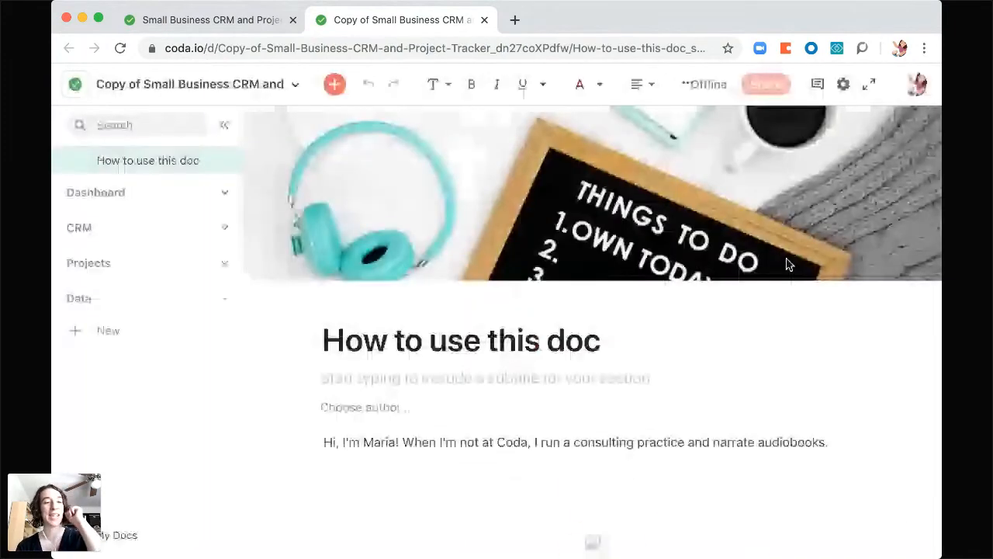
pyautogui.click(142, 302)
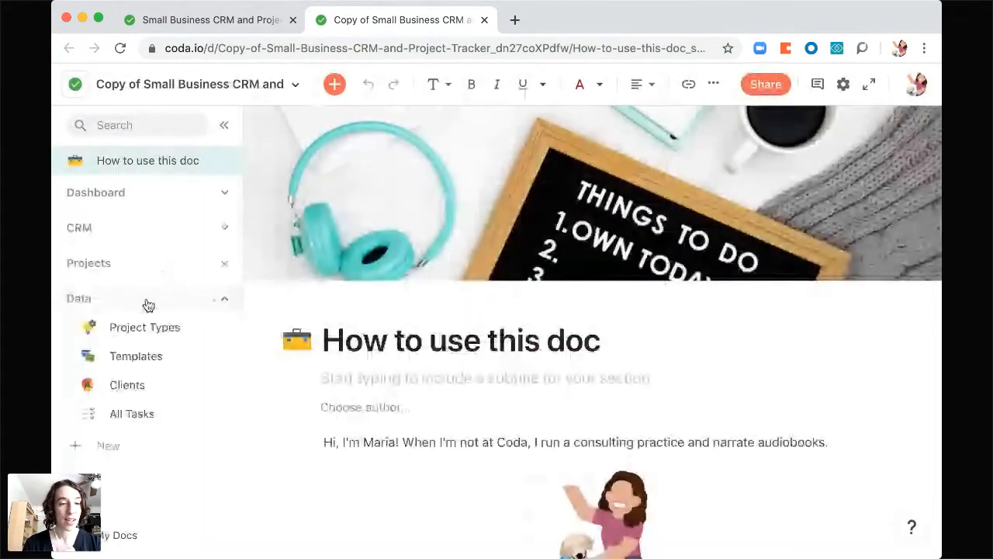
pyautogui.click(150, 360)
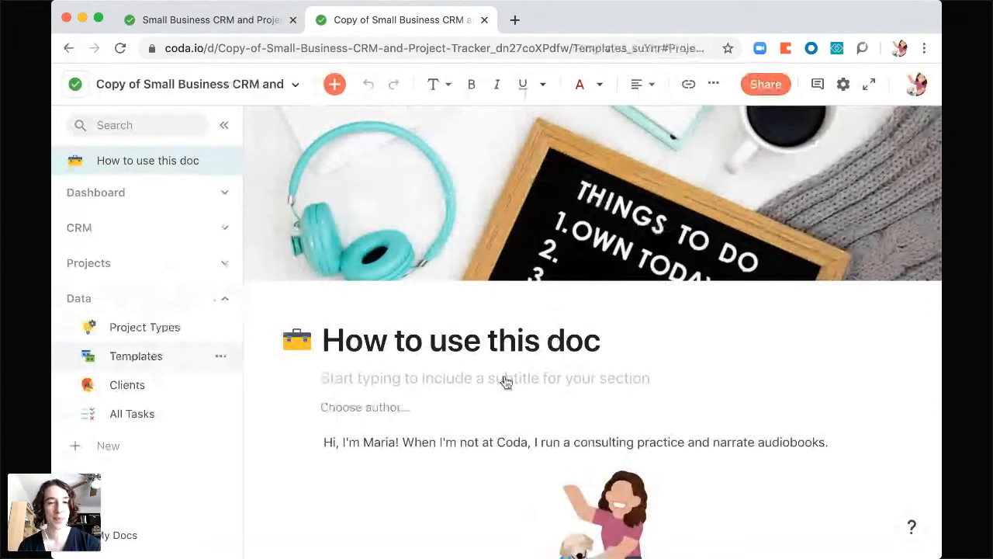
pyautogui.click(229, 126)
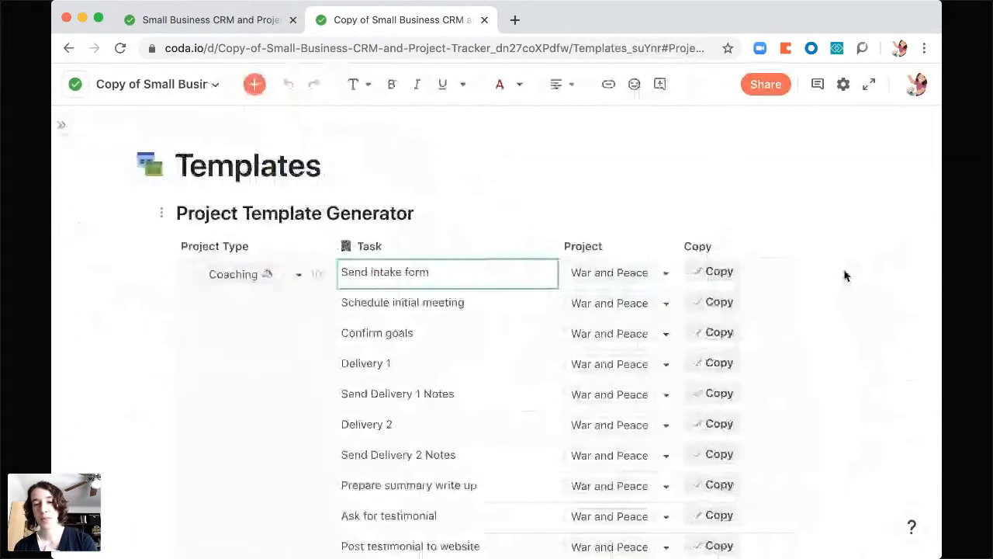
# Step: Examine the Copy button column's format, including its add-row action, set values and Disable If formula, leaving the settings as they are
pyautogui.click(767, 255)
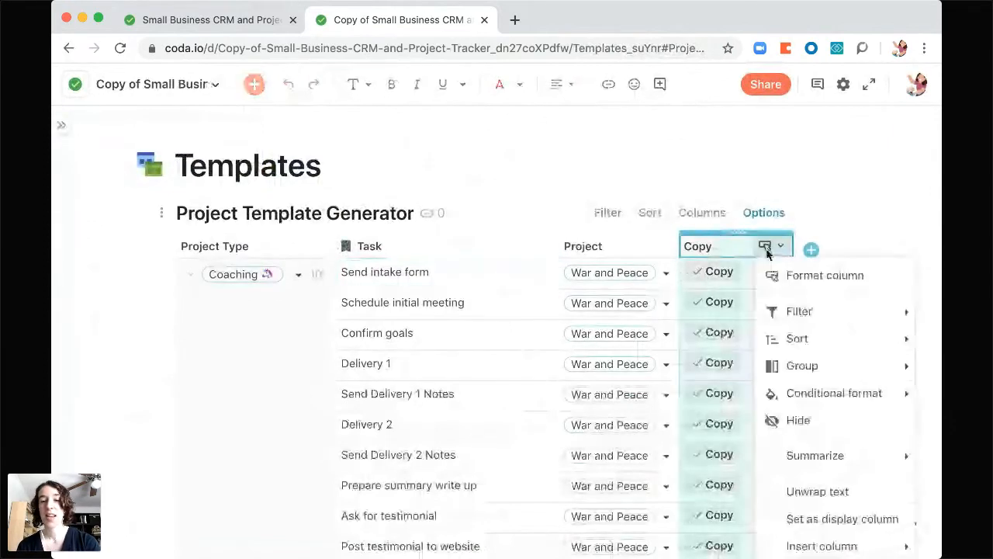
pyautogui.click(772, 276)
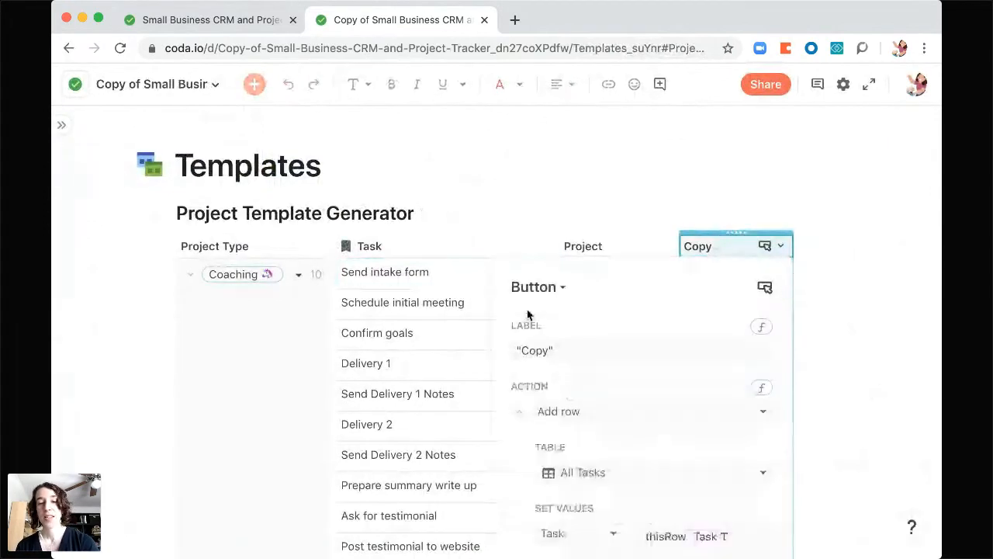
pyautogui.scroll(-2, 532, 310)
pyautogui.scroll(-3, 619, 397)
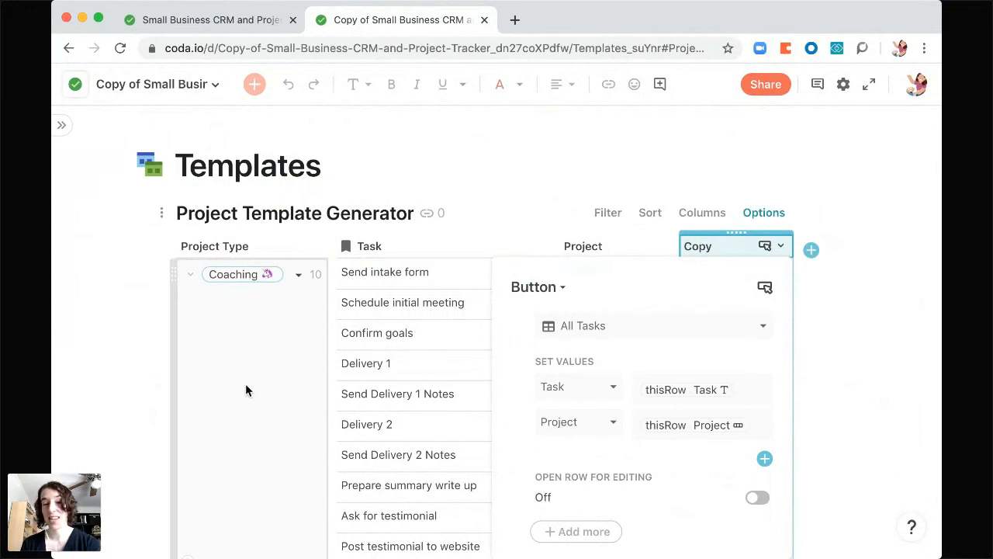
pyautogui.scroll(-4, 664, 442)
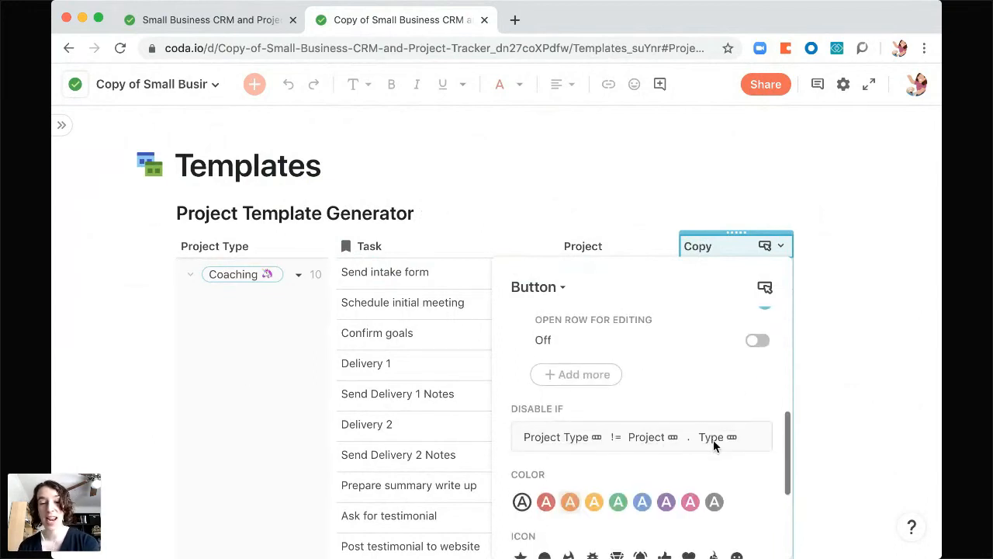
pyautogui.scroll(-2, 599, 485)
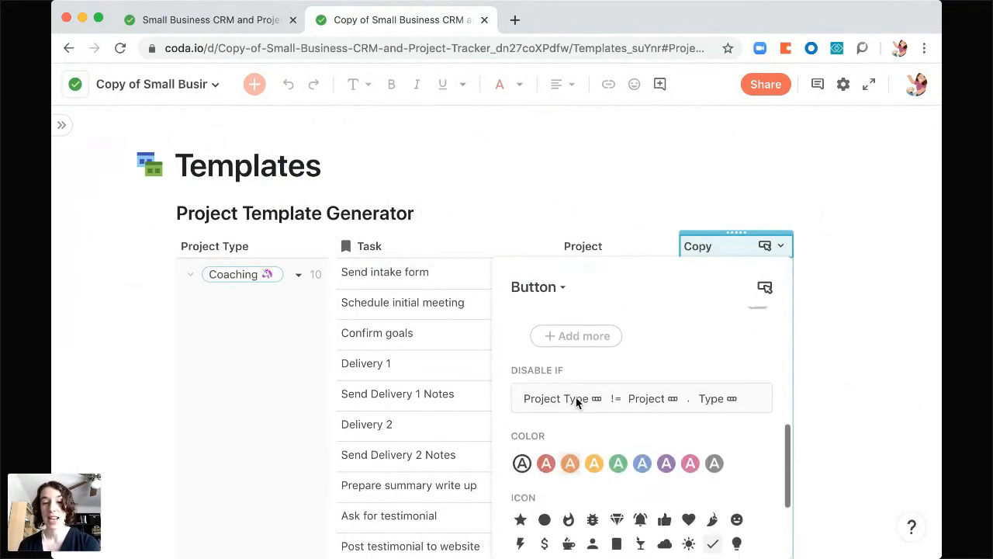
pyautogui.click(713, 398)
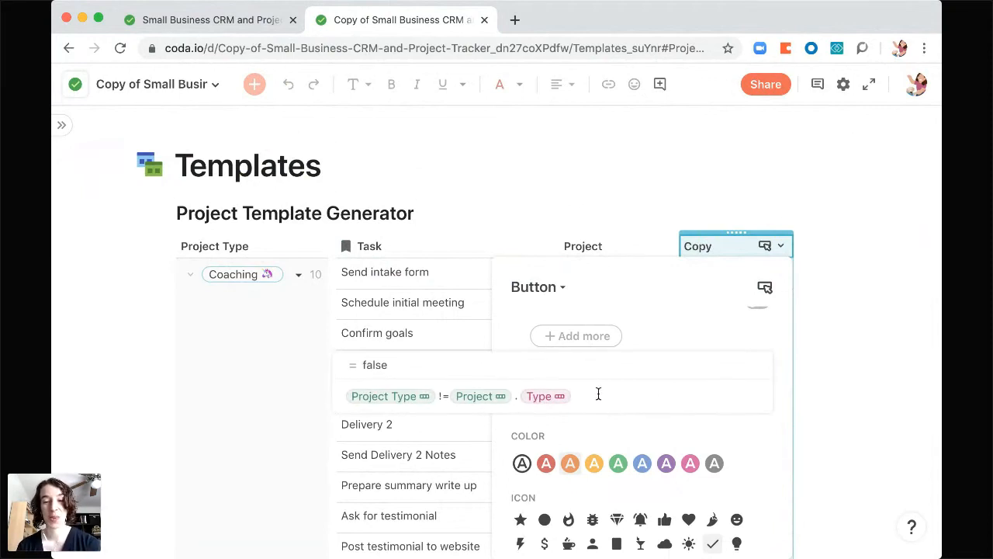
pyautogui.click(853, 365)
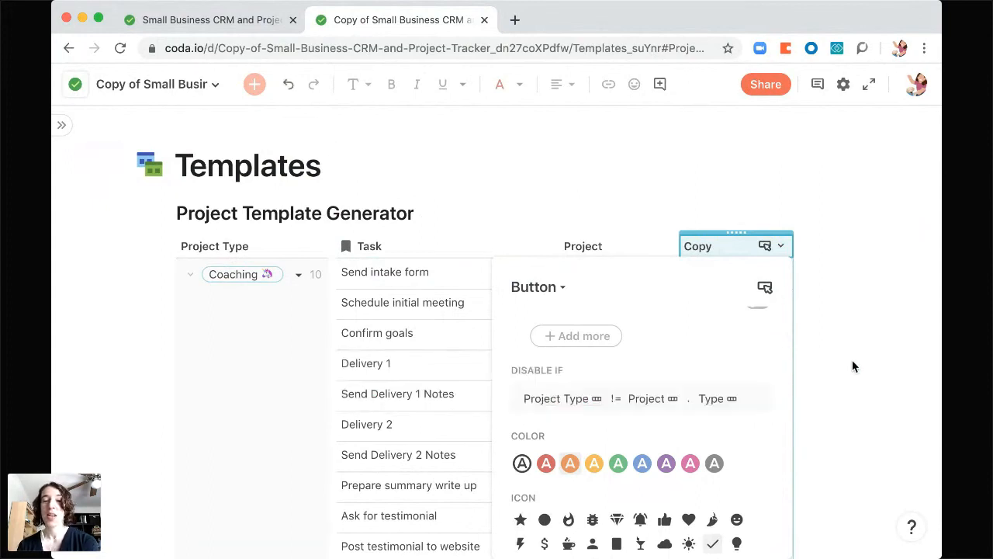
pyautogui.click(836, 318)
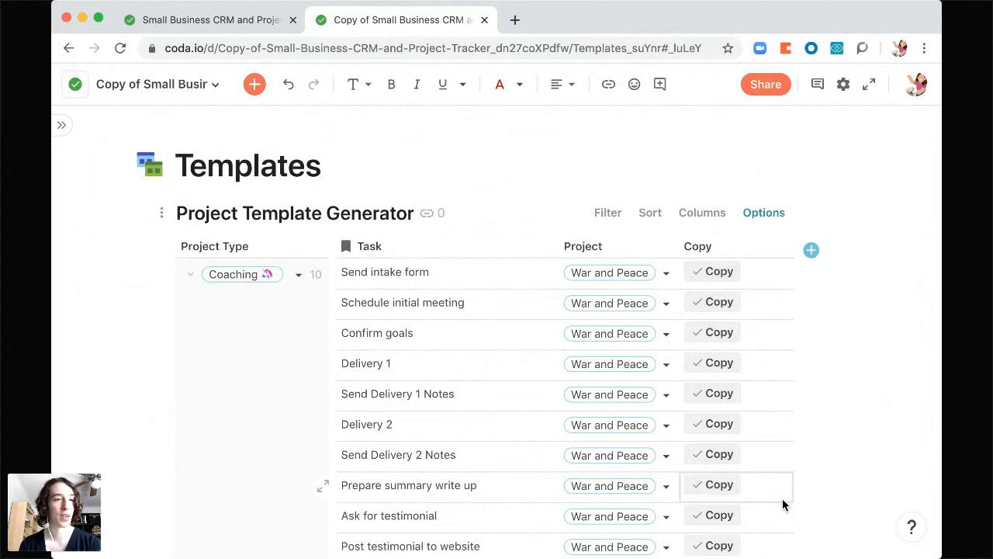
# Step: Open the Clients section from the section list and view the formula of its Revenue Closed column
pyautogui.click(63, 128)
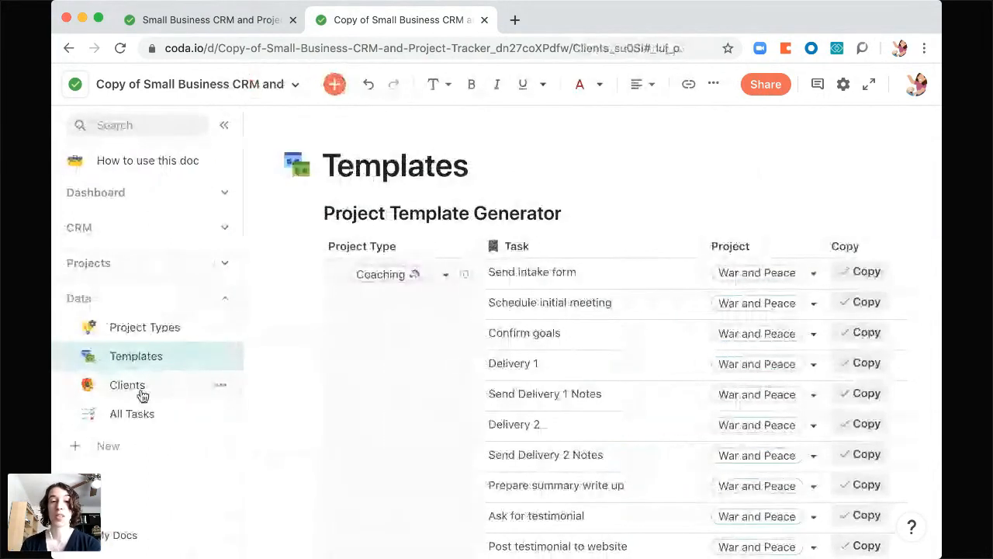
pyautogui.click(140, 391)
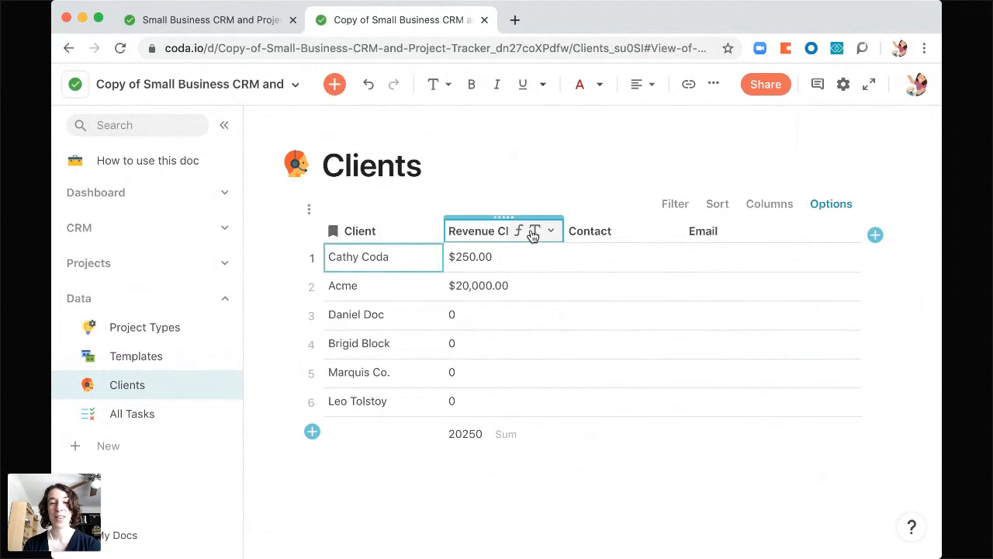
pyautogui.click(524, 231)
pyautogui.click(569, 287)
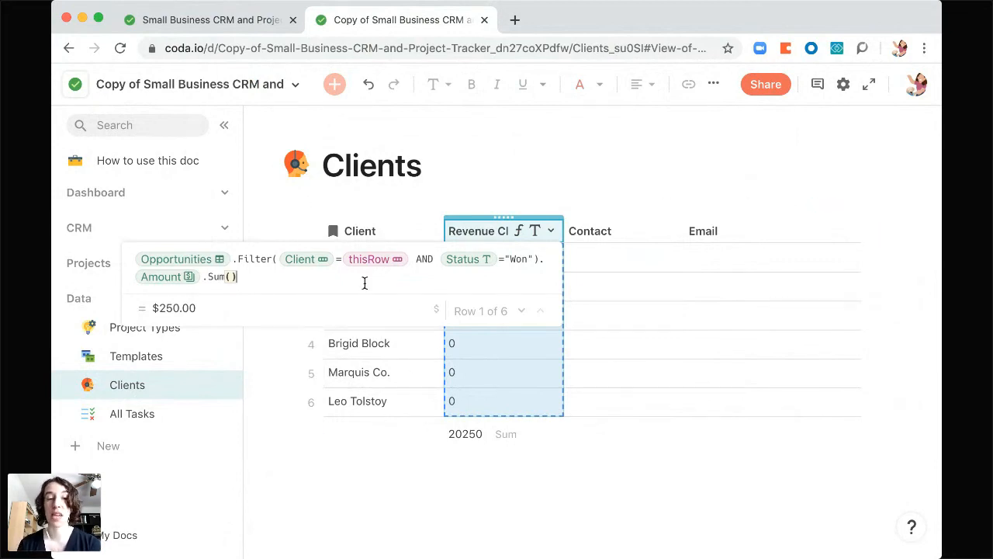
pyautogui.click(611, 312)
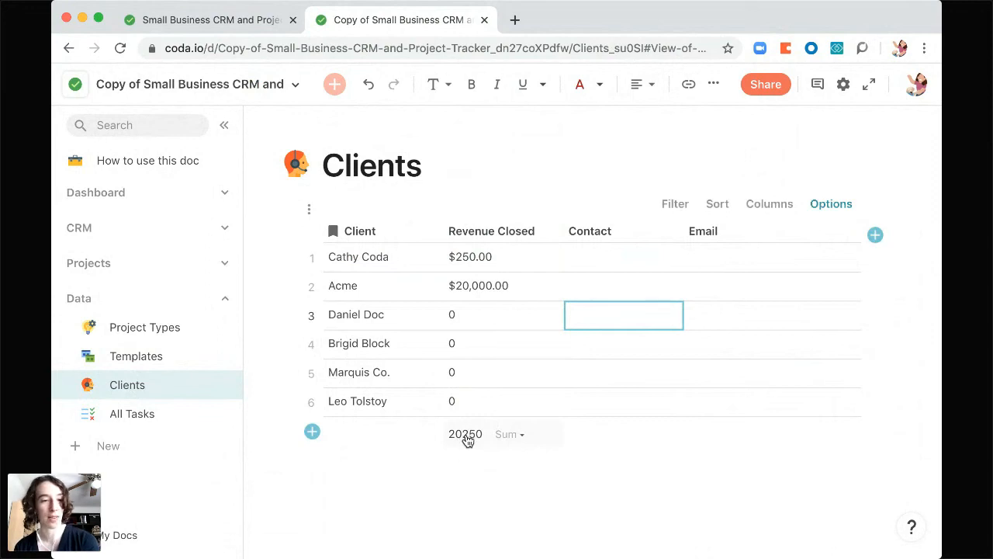
# Step: Return to the How to use this doc section and expand its Set up instructions
pyautogui.click(165, 167)
pyautogui.scroll(-5, 450, 372)
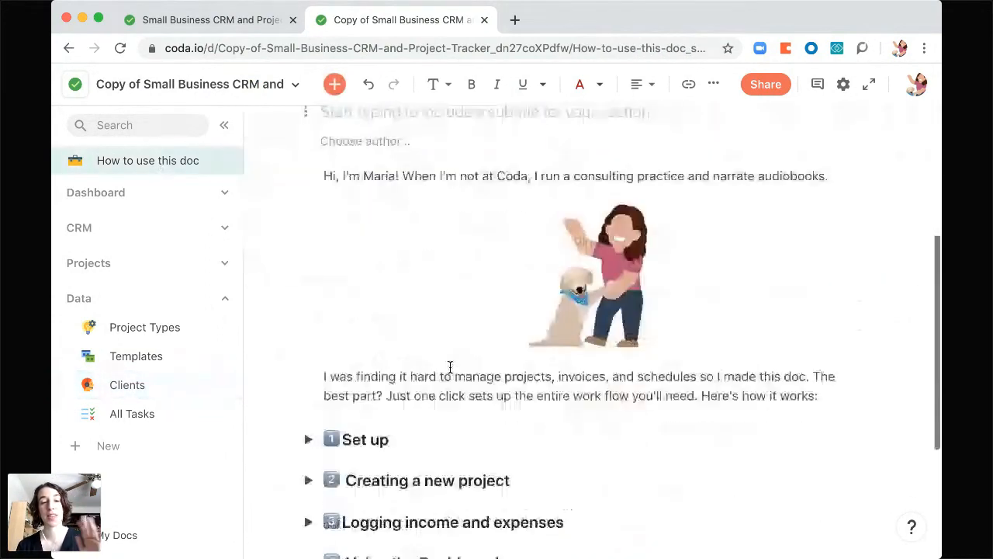
pyautogui.click(309, 379)
pyautogui.click(309, 380)
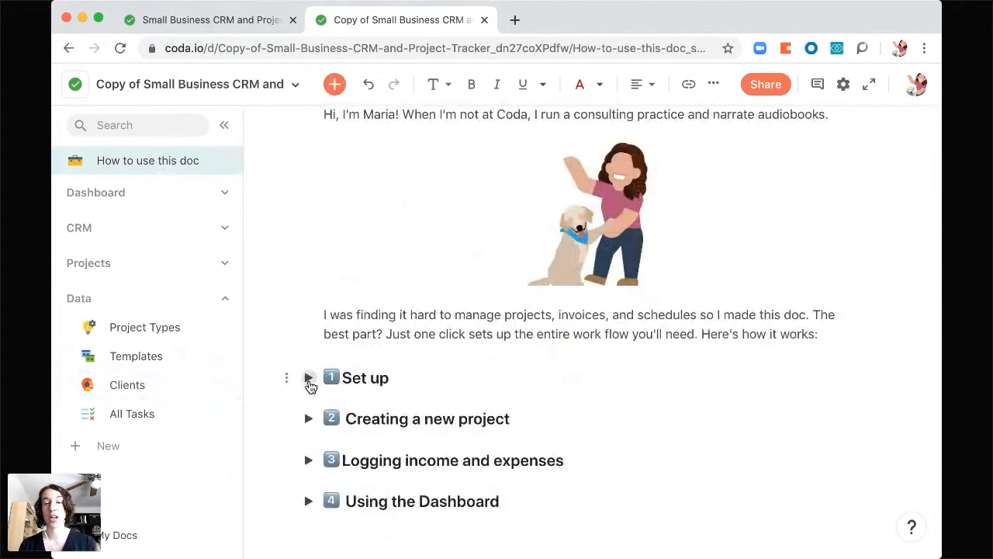
pyautogui.click(309, 380)
pyautogui.scroll(-5, 539, 379)
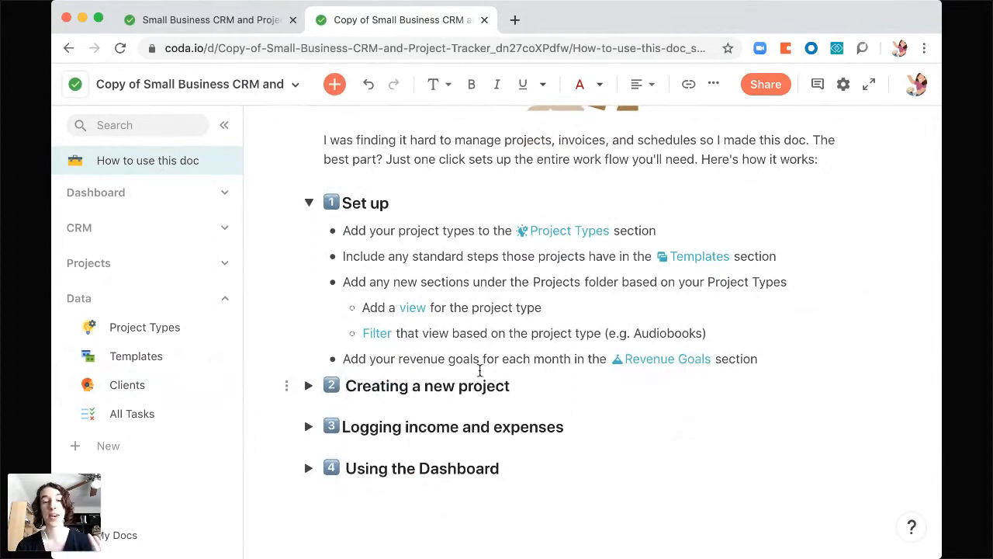
# Step: Expand the Projects folder, open its Coaching section, and collapse the section list
pyautogui.click(118, 273)
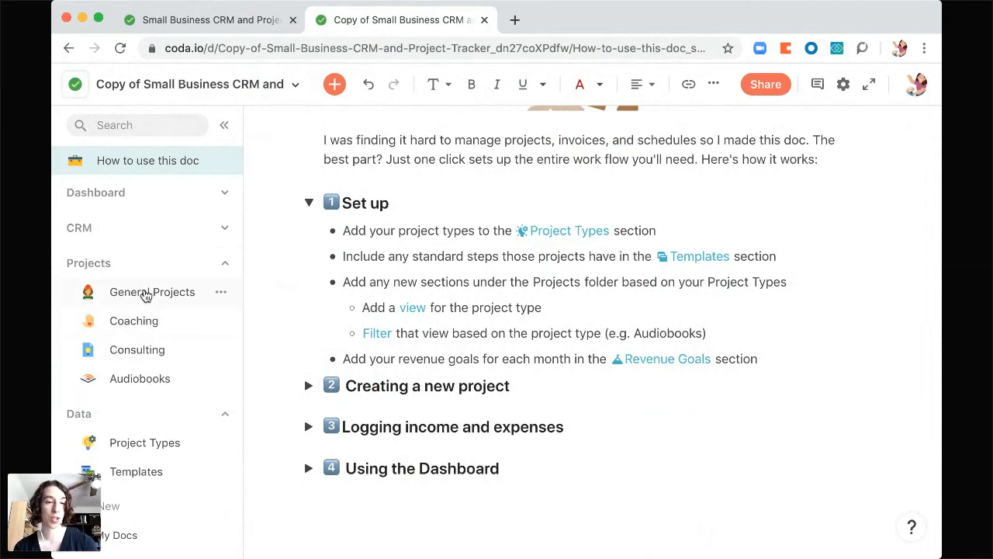
pyautogui.click(141, 321)
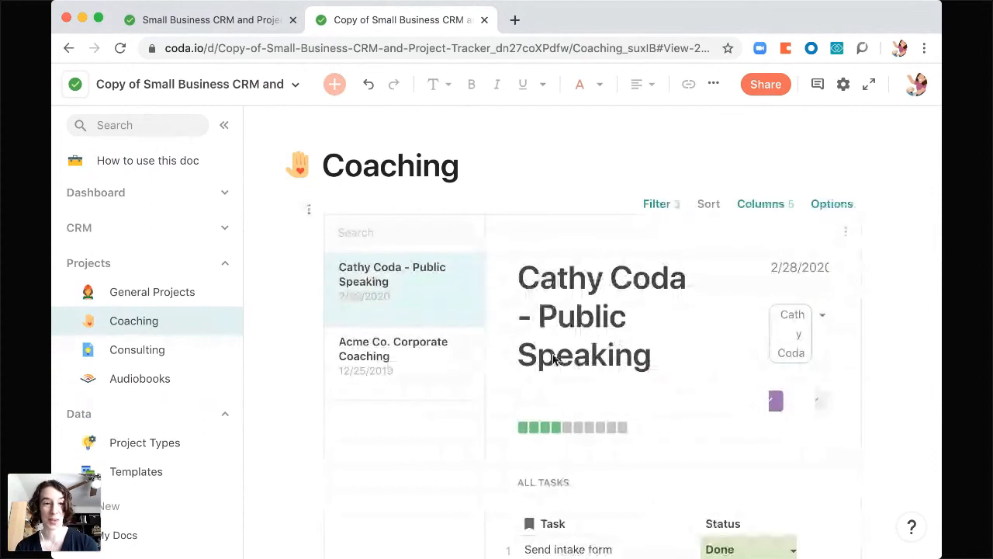
pyautogui.click(225, 126)
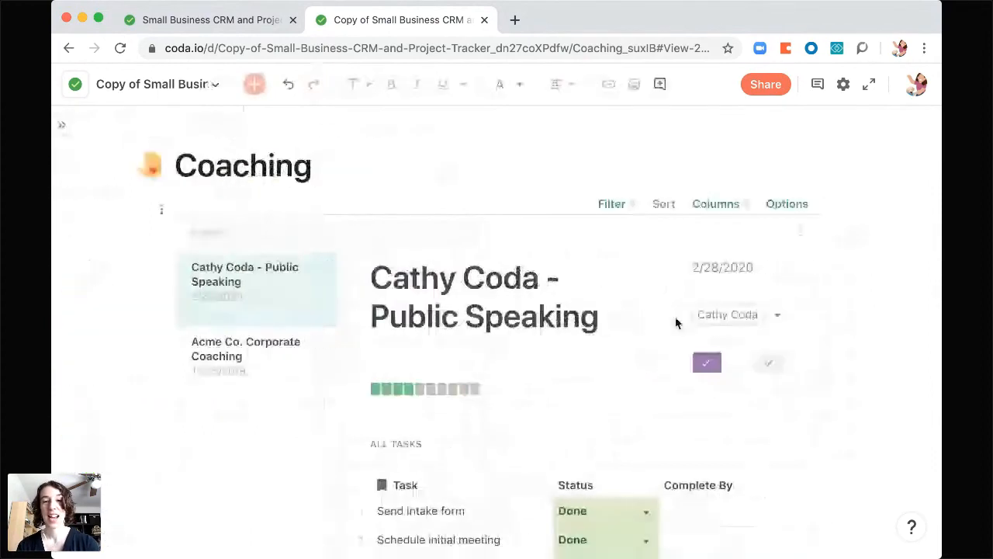
# Step: Review the Coaching view's Type filter and table options, and switch between its Acme Co. Corporate Coaching and Public Speaking projects
pyautogui.click(613, 205)
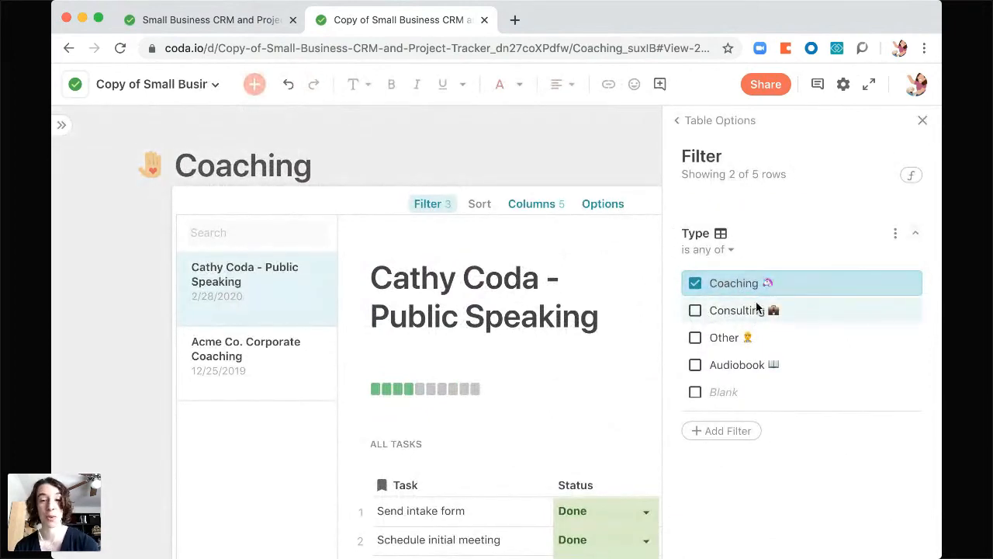
pyautogui.click(682, 122)
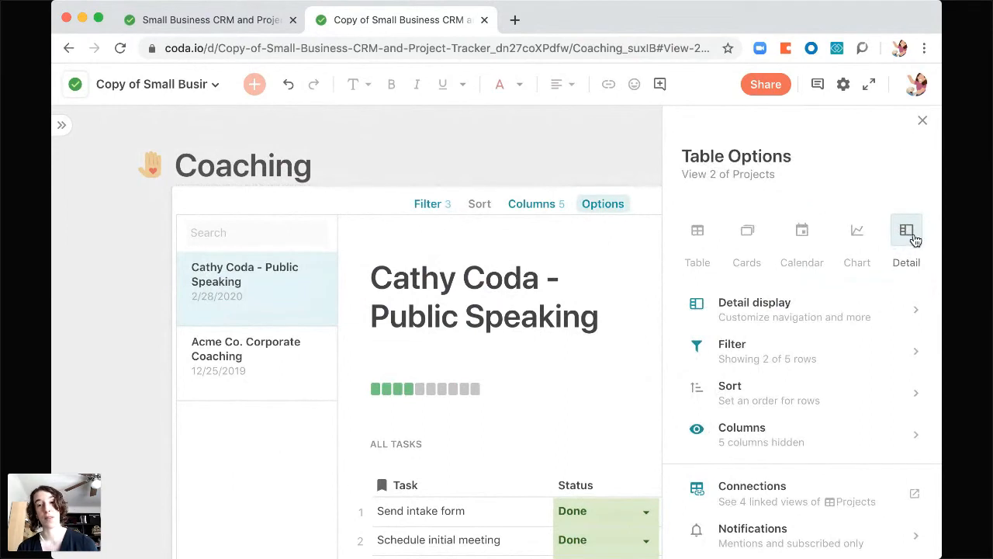
pyautogui.click(922, 122)
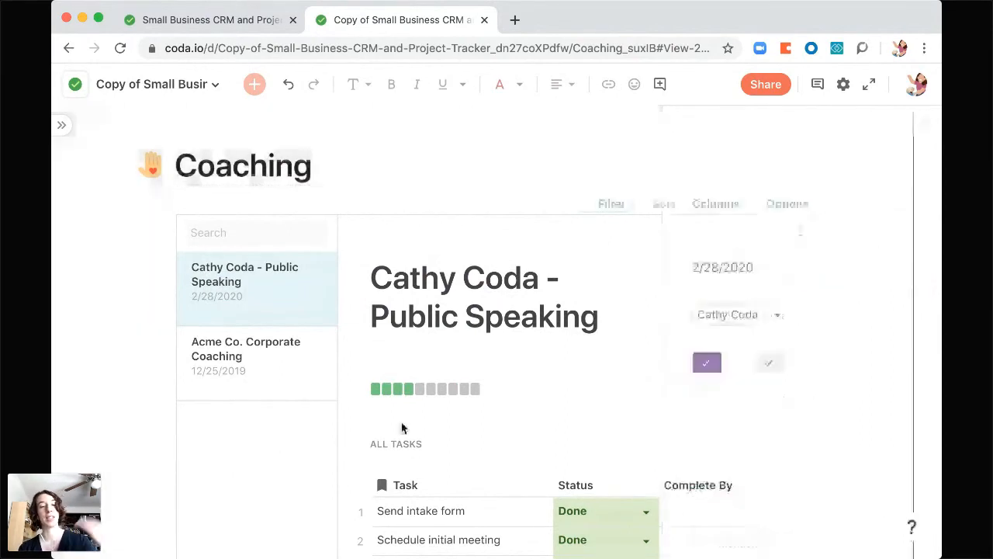
pyautogui.click(314, 374)
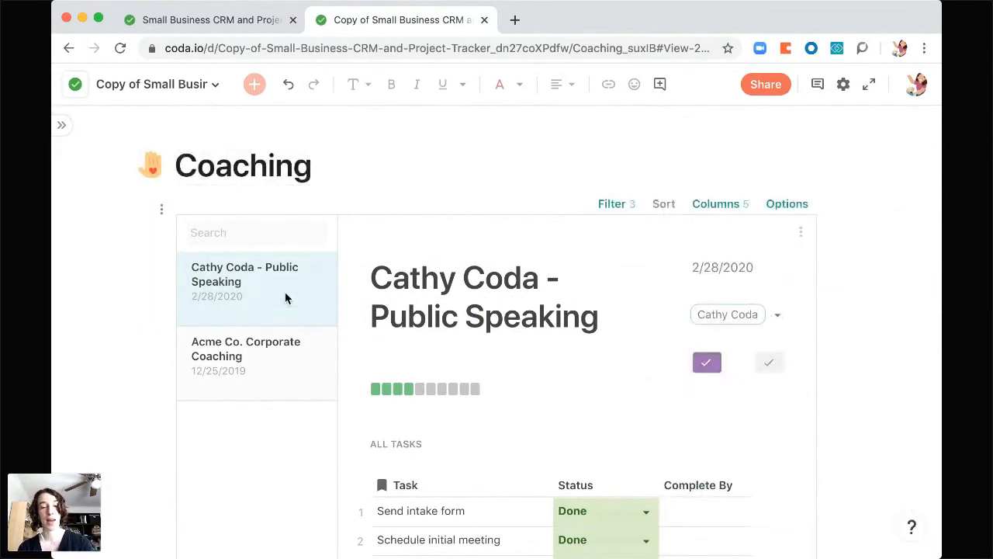
pyautogui.click(285, 302)
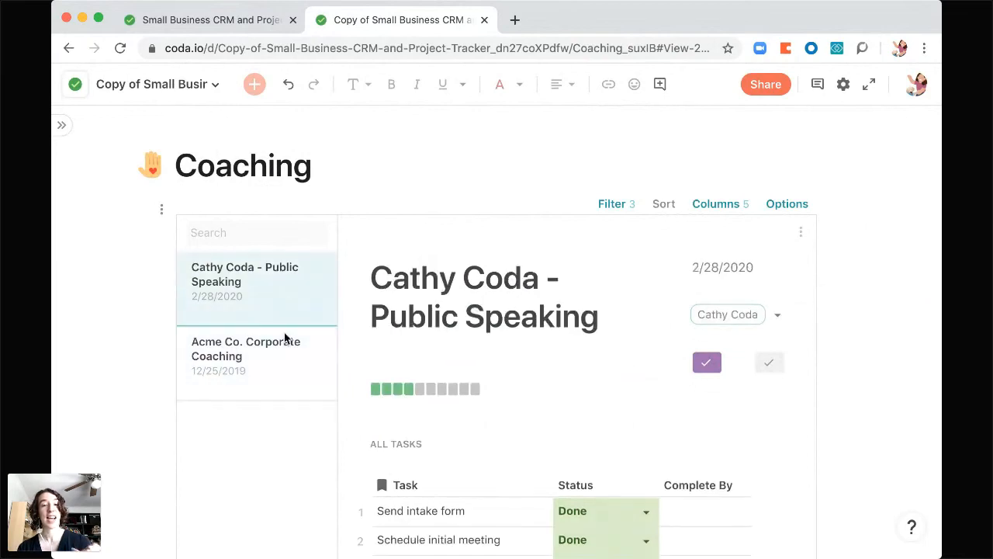
# Step: Show the Acme Co. Corporate Coaching project, open the All Tasks section from the Data folder, and collapse the section list
pyautogui.click(287, 391)
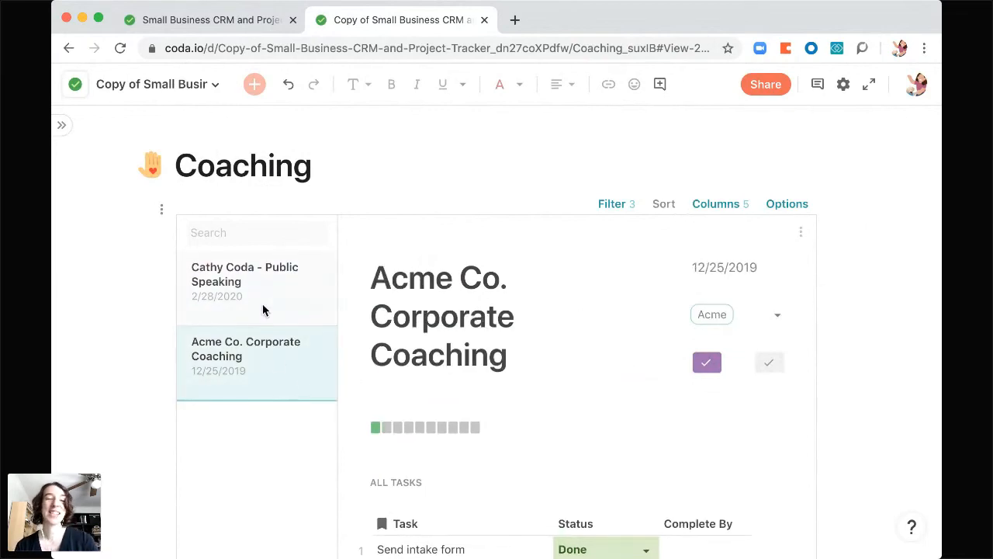
pyautogui.click(63, 125)
pyautogui.scroll(-2, 140, 443)
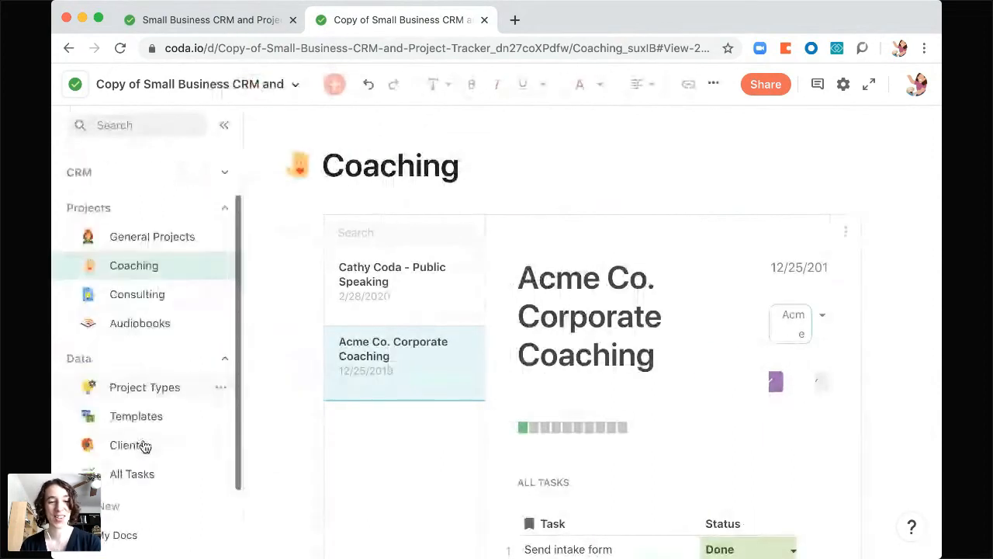
pyautogui.click(136, 477)
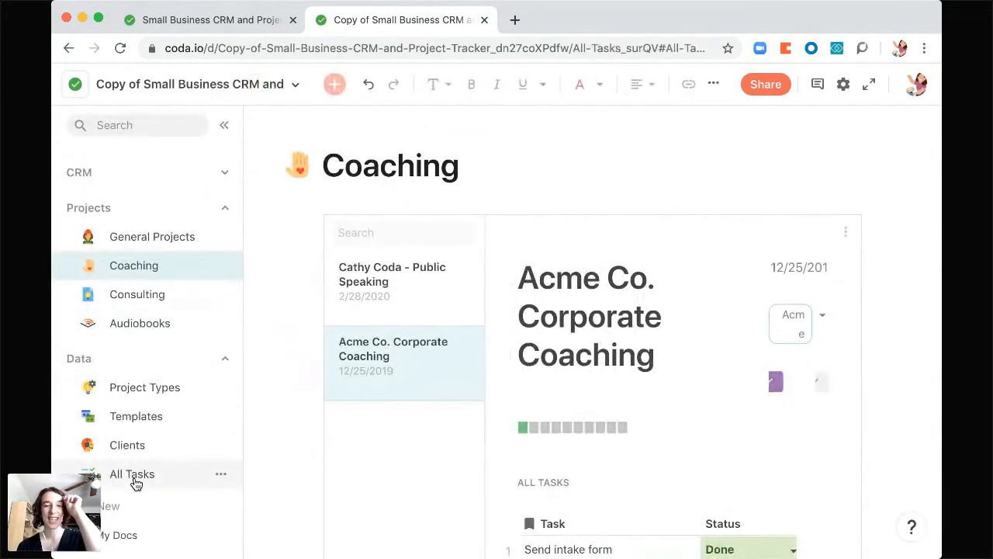
pyautogui.click(224, 130)
# Step: Review the tasks and statuses grouped under each project in the All Tasks table
pyautogui.scroll(-2, 589, 419)
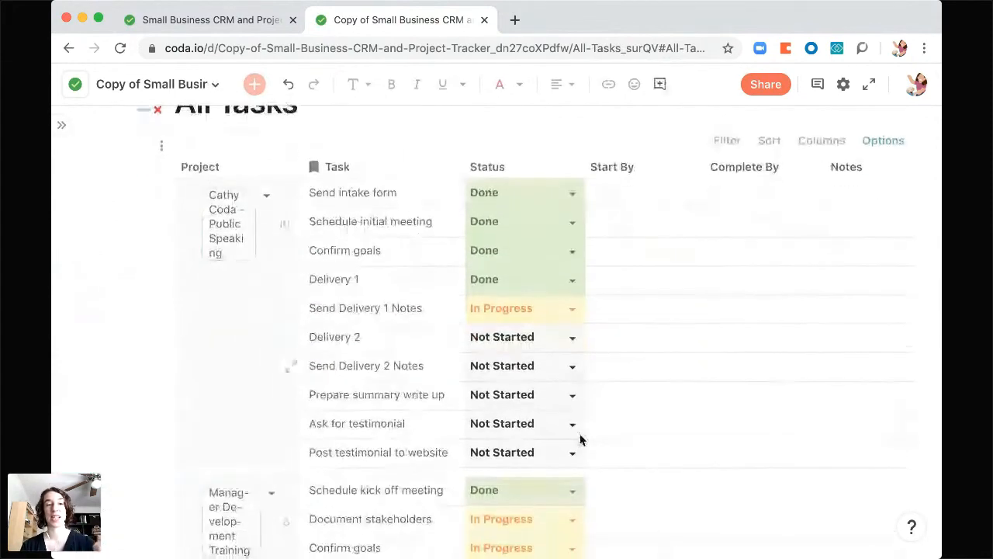
pyautogui.scroll(-5, 412, 384)
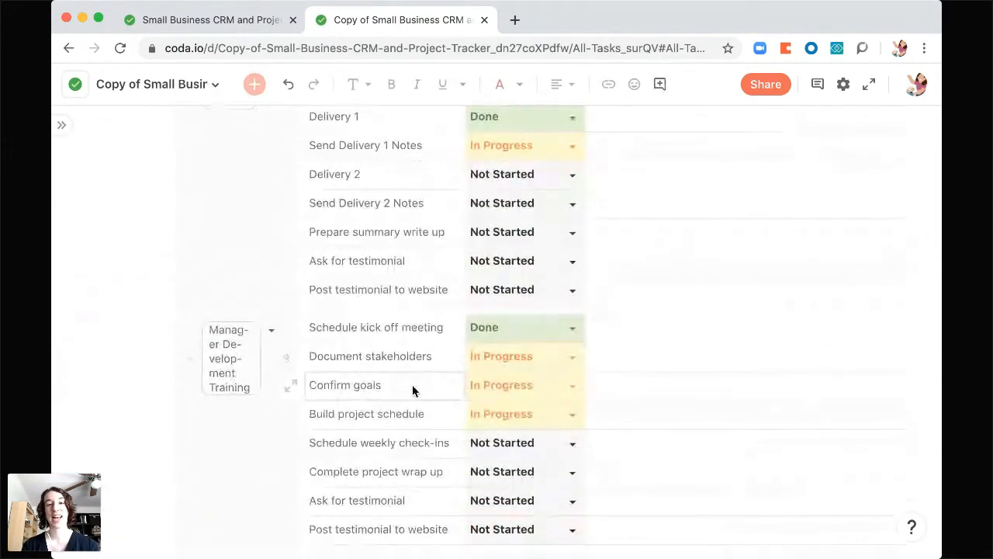
pyautogui.scroll(-12, 413, 386)
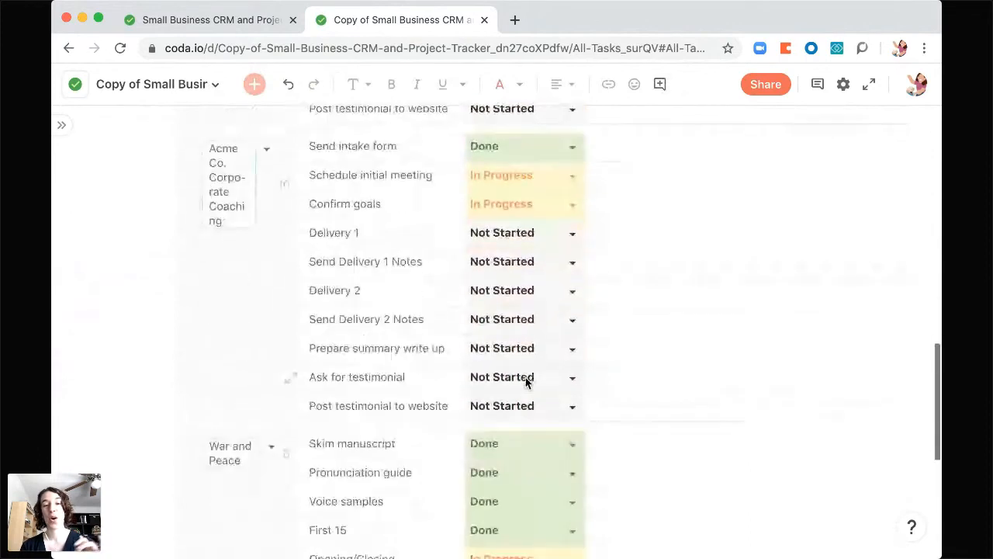
pyautogui.scroll(-8, 526, 382)
pyautogui.scroll(11, 526, 382)
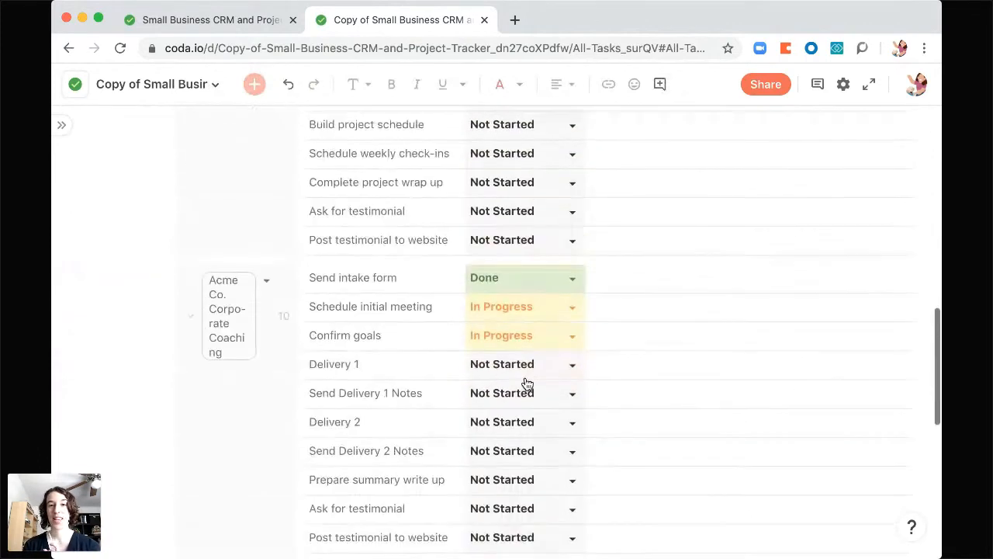
pyautogui.scroll(15, 526, 382)
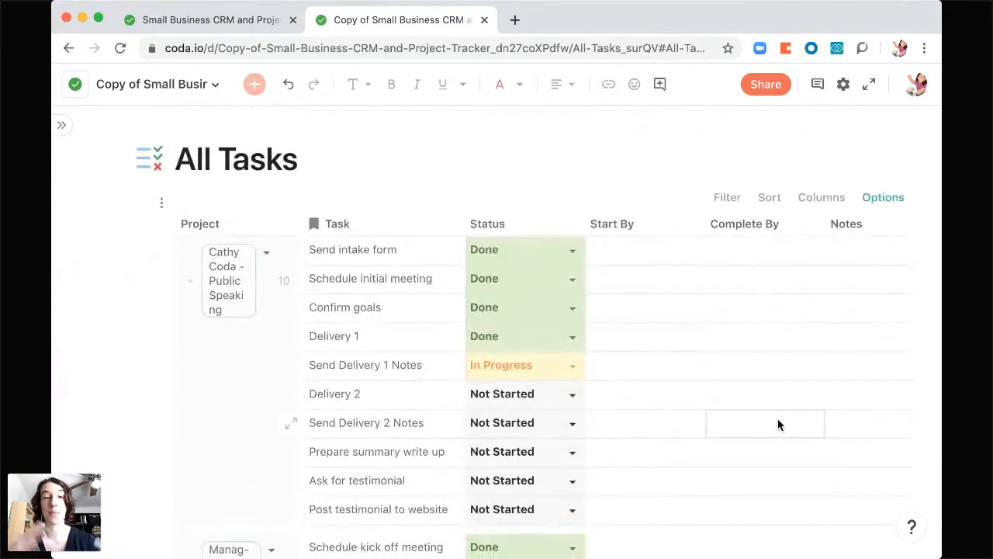
# Step: Show the section list again and return to the Set up instructions in How to use this doc
pyautogui.click(62, 127)
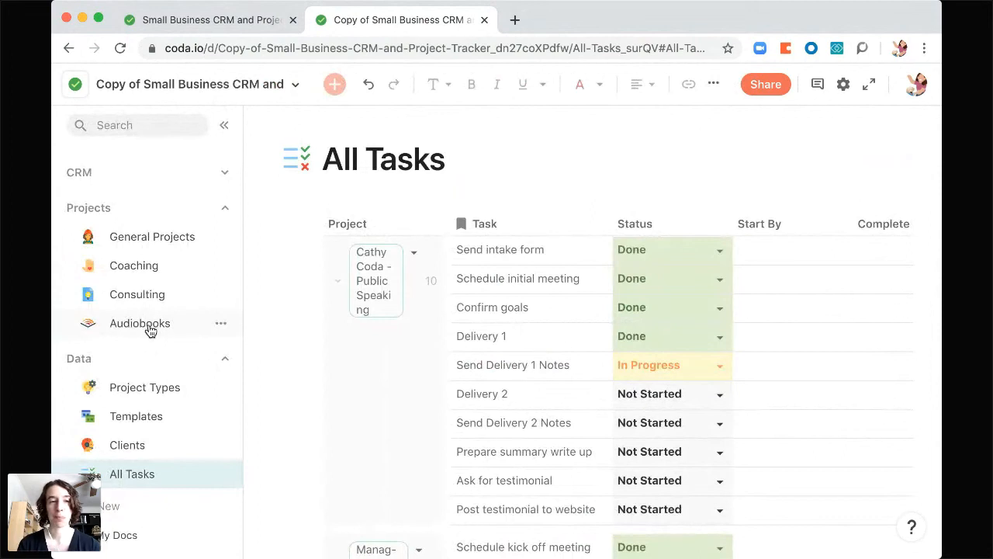
pyautogui.scroll(2, 133, 214)
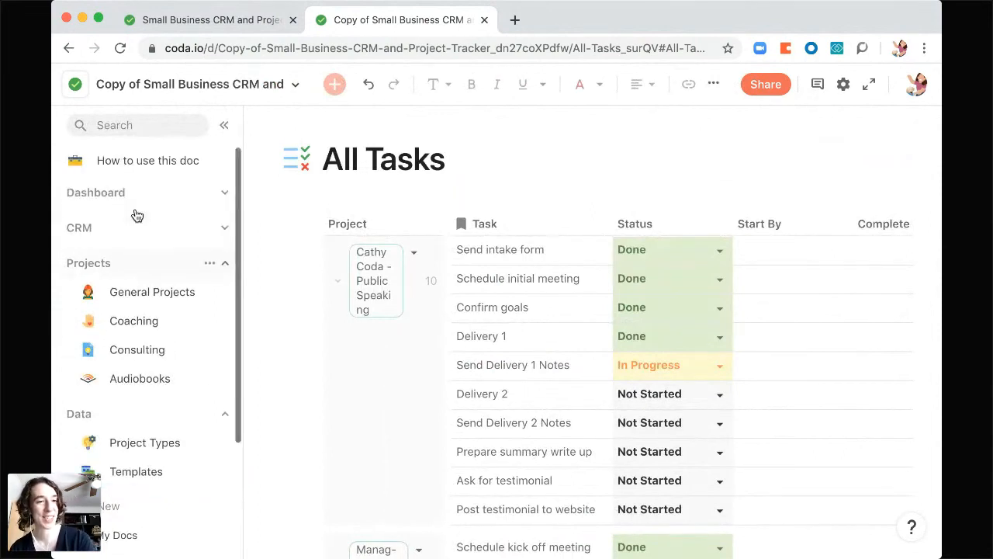
pyautogui.click(130, 165)
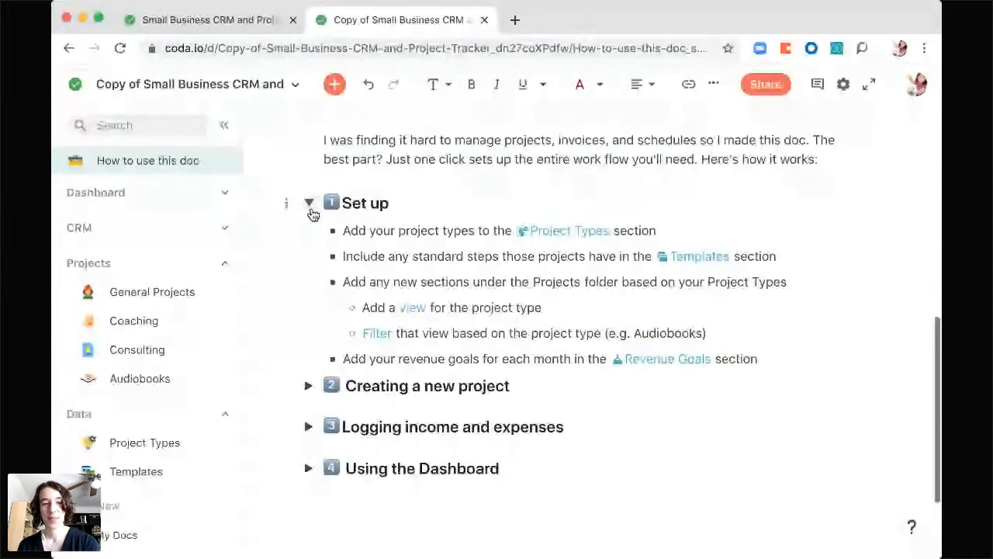
pyautogui.click(309, 207)
pyautogui.click(308, 245)
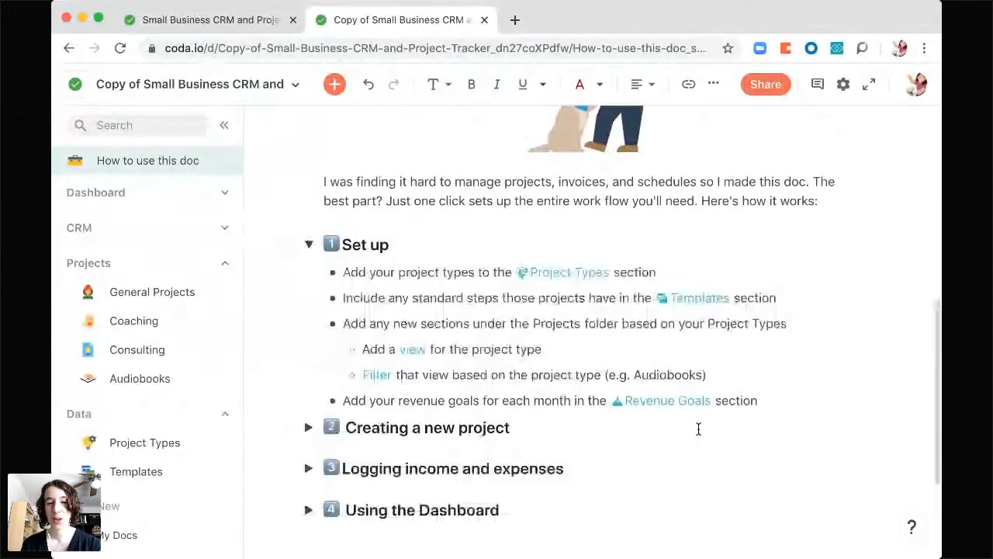
# Step: Follow the Revenue Goals link in the instructions and view the formula of the Actual Revenue column
pyautogui.moveTo(683, 406)
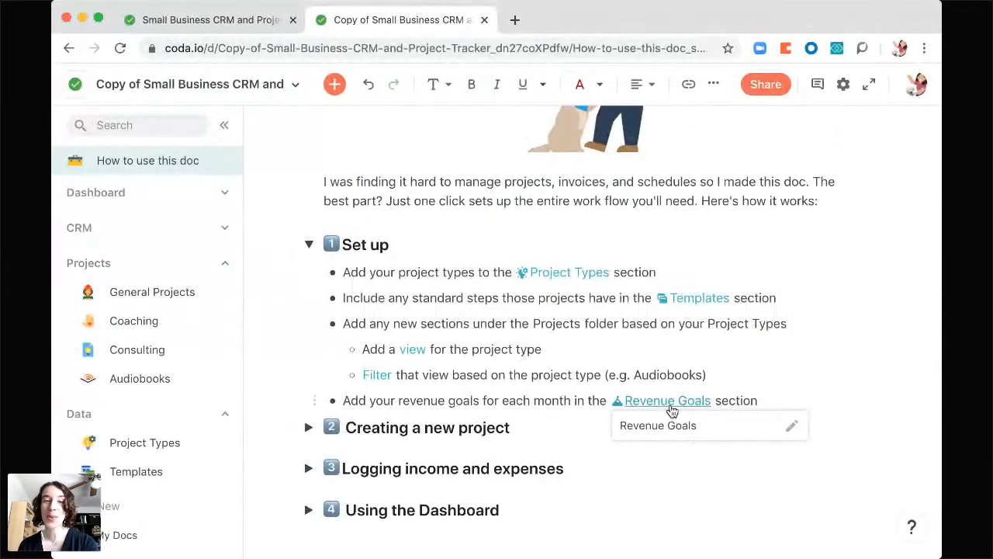
pyautogui.click(670, 404)
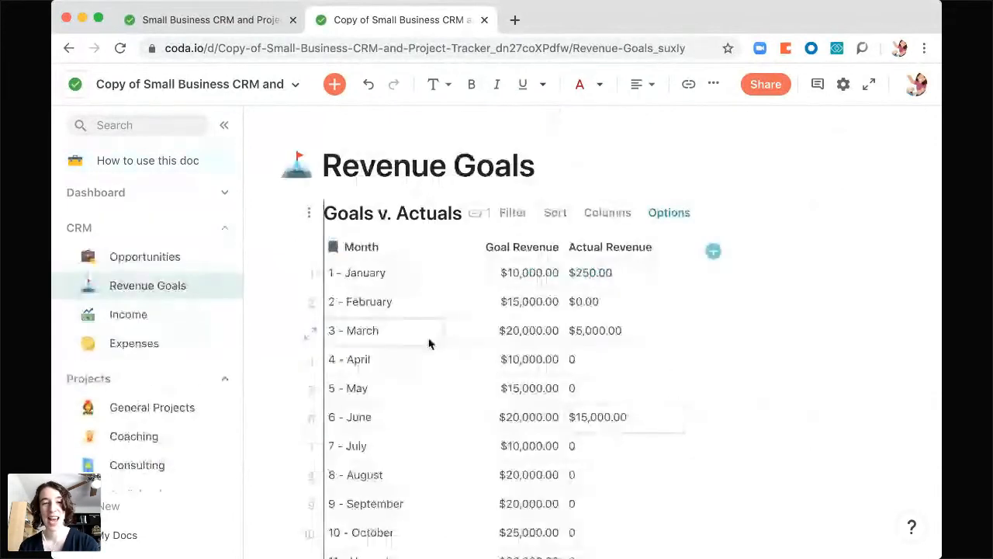
pyautogui.scroll(-3, 408, 380)
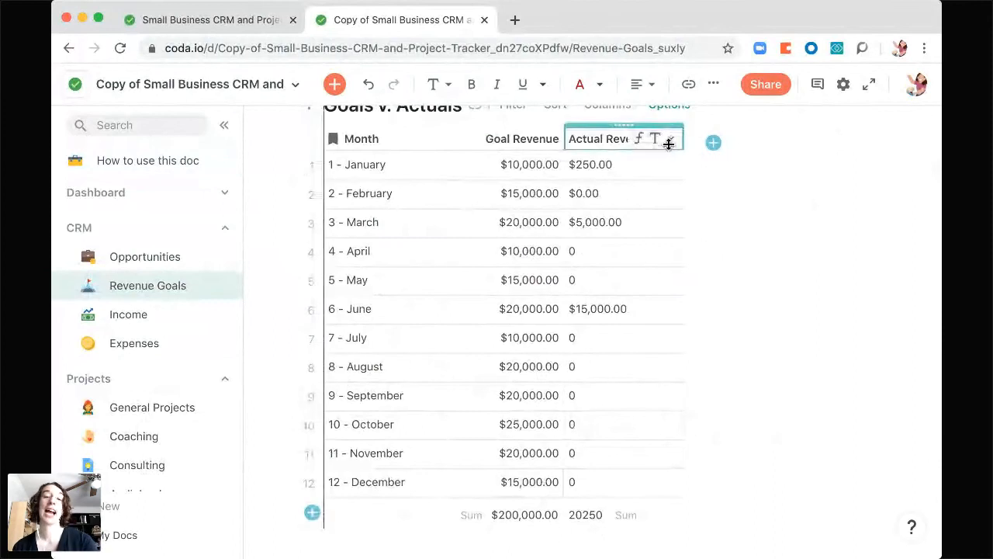
pyautogui.click(639, 138)
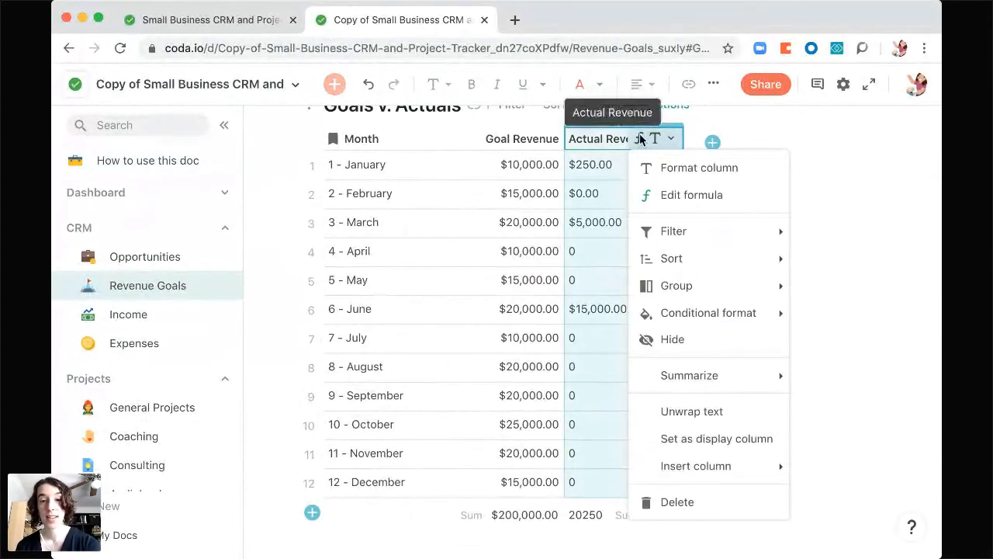
pyautogui.click(701, 199)
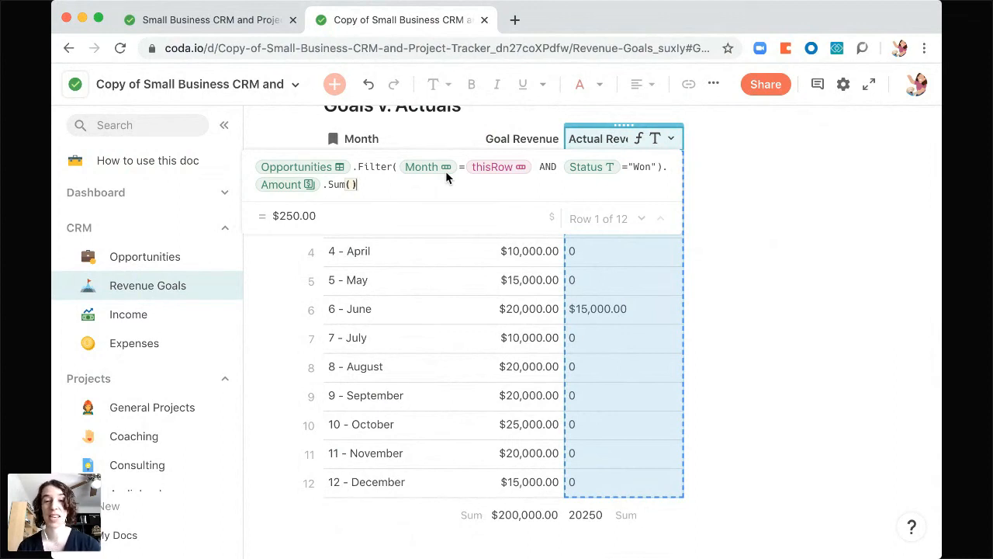
pyautogui.click(744, 258)
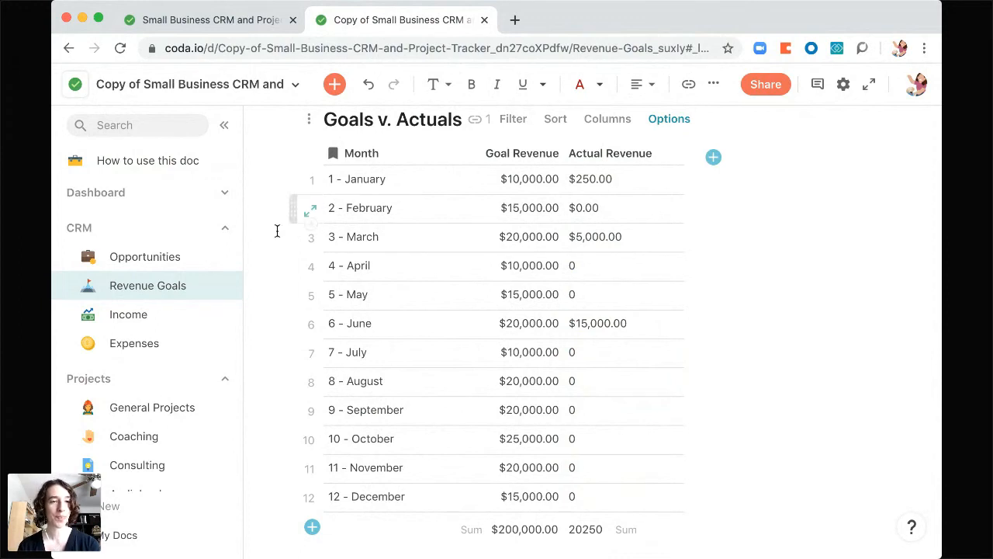
# Step: Go back to How to use this doc, expand Creating a new project, and collapse Set up
pyautogui.click(129, 162)
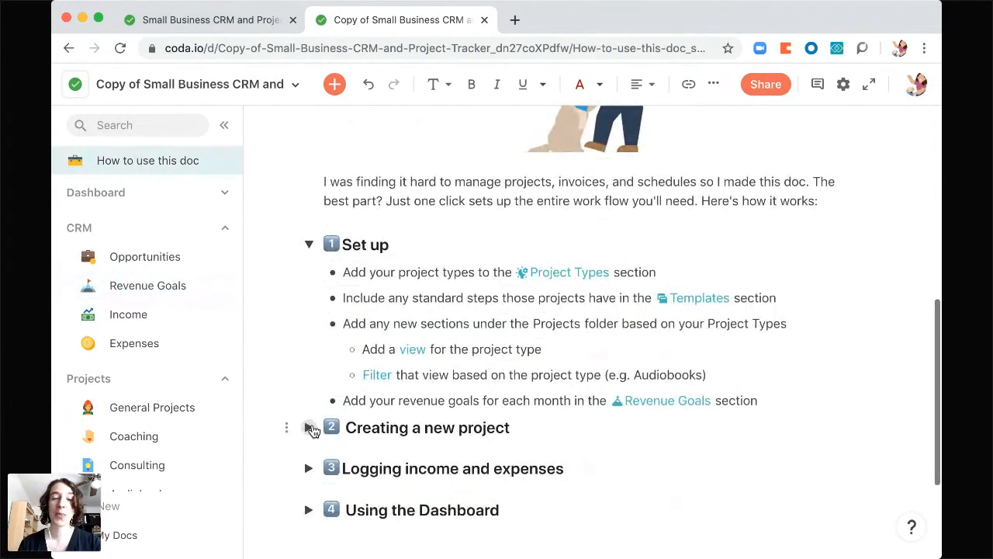
pyautogui.click(310, 428)
pyautogui.click(309, 244)
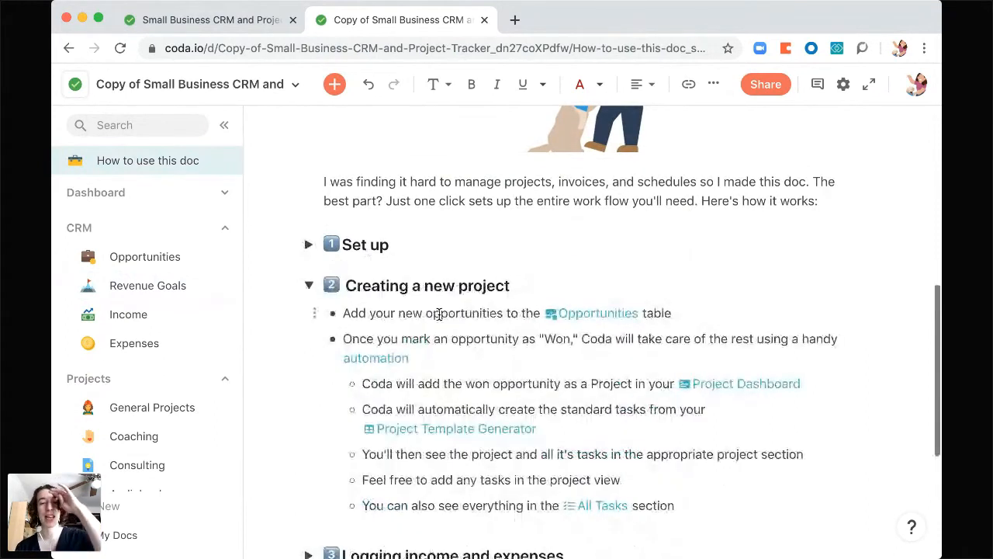
pyautogui.scroll(-3, 439, 314)
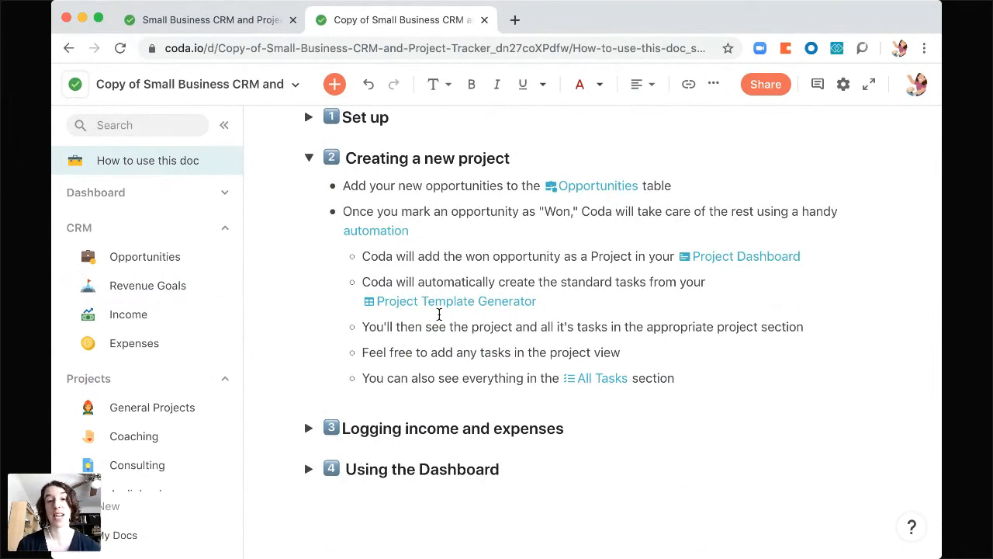
# Step: Open the Opportunities section and examine the table's Client, Status, Amount and Close Date columns
pyautogui.click(149, 259)
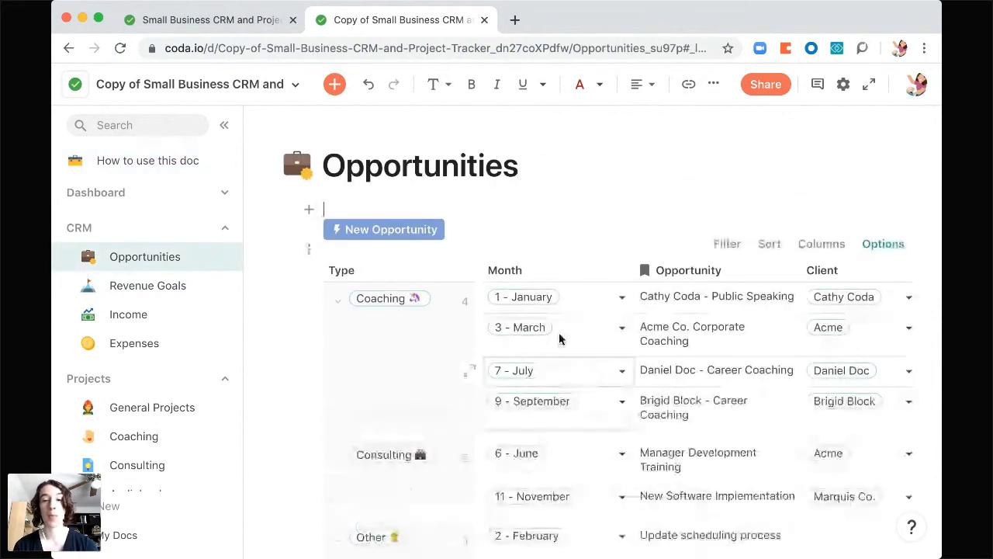
pyautogui.scroll(-1, 612, 396)
pyautogui.hscroll(4, 612, 396)
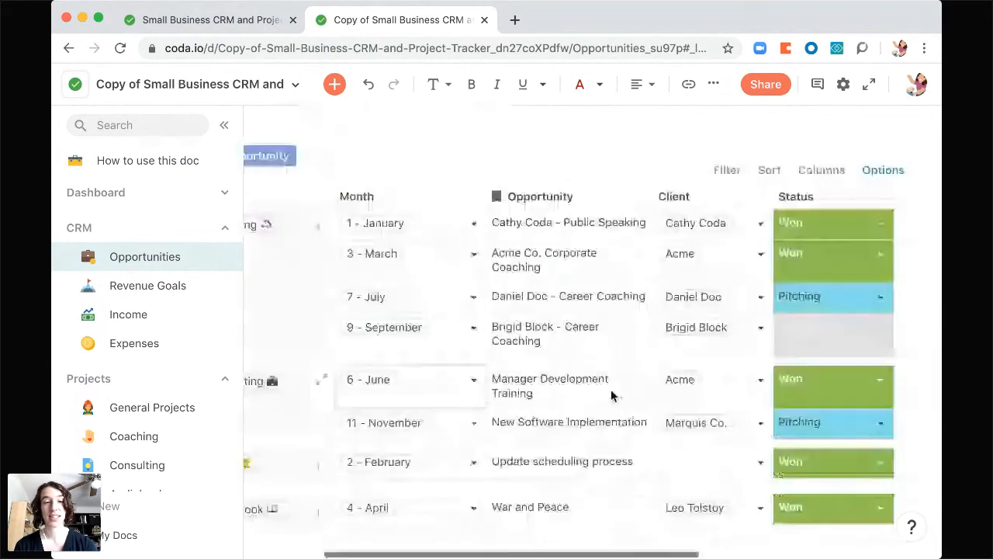
pyautogui.hscroll(1, 611, 397)
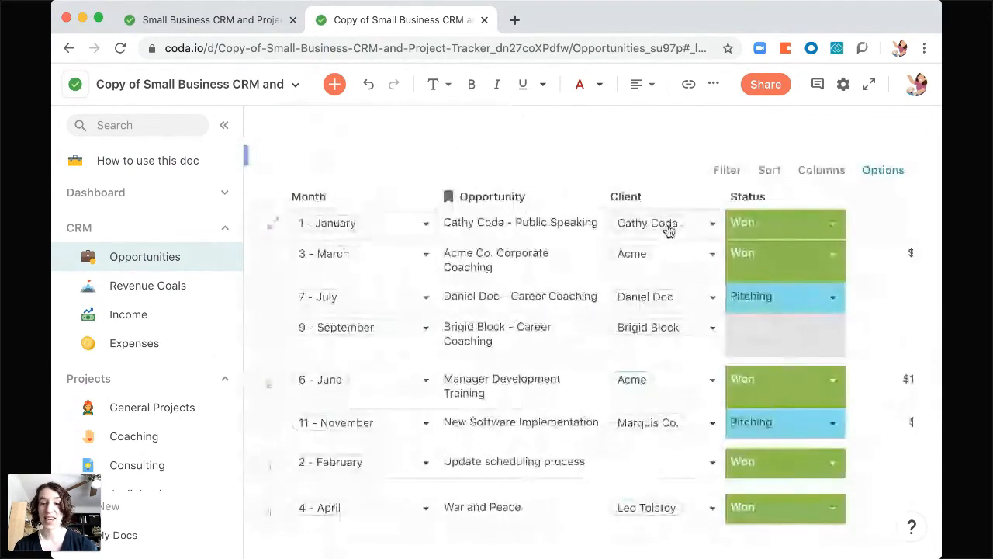
pyautogui.scroll(-3, 793, 419)
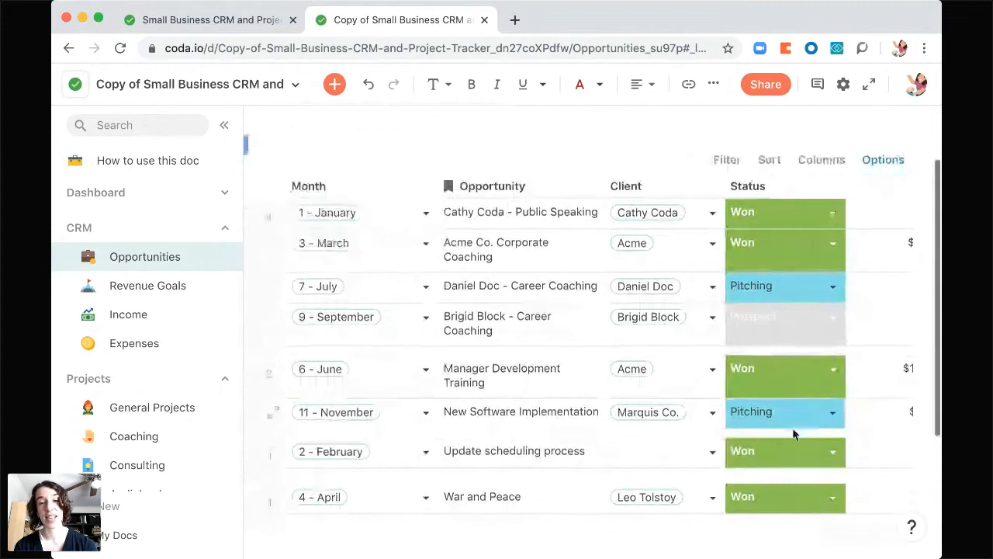
pyautogui.hscroll(3, 792, 428)
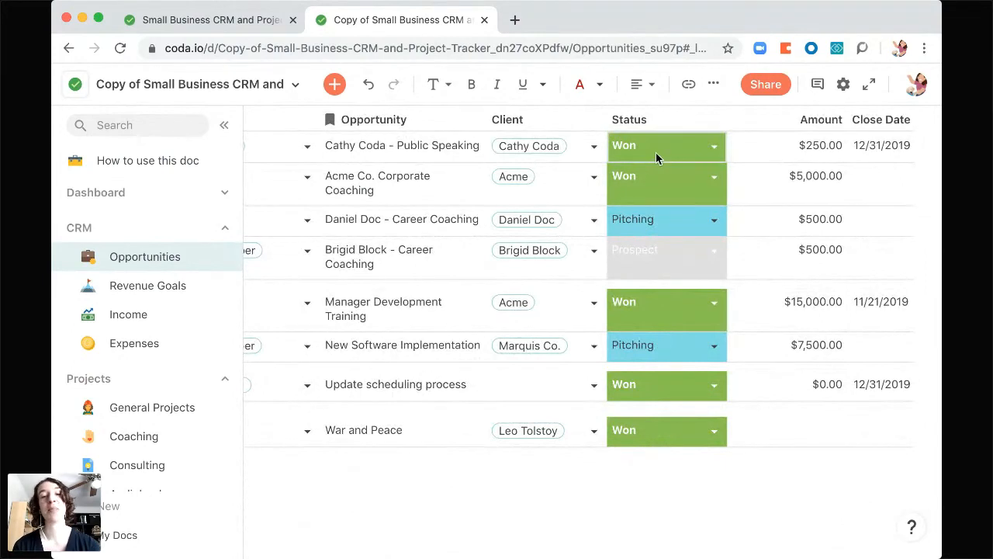
# Step: Open the Closed Won rule in the doc's automation settings and expand its When trigger
pyautogui.click(841, 87)
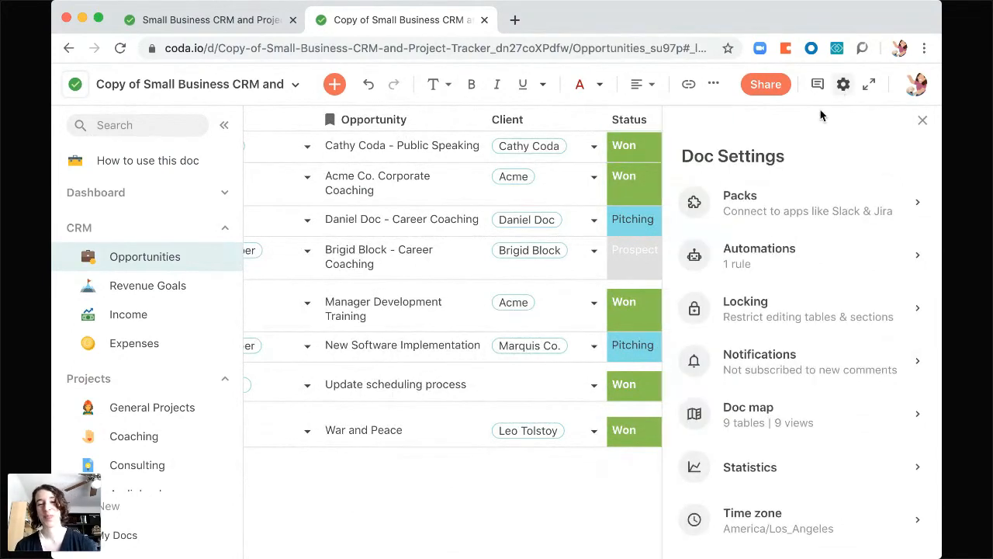
pyautogui.click(756, 262)
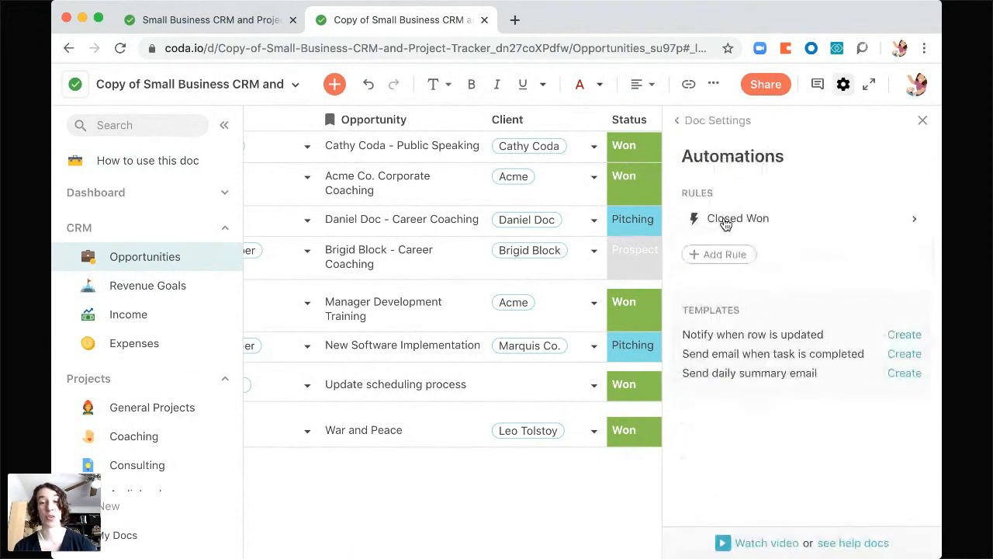
pyautogui.click(726, 223)
pyautogui.click(754, 284)
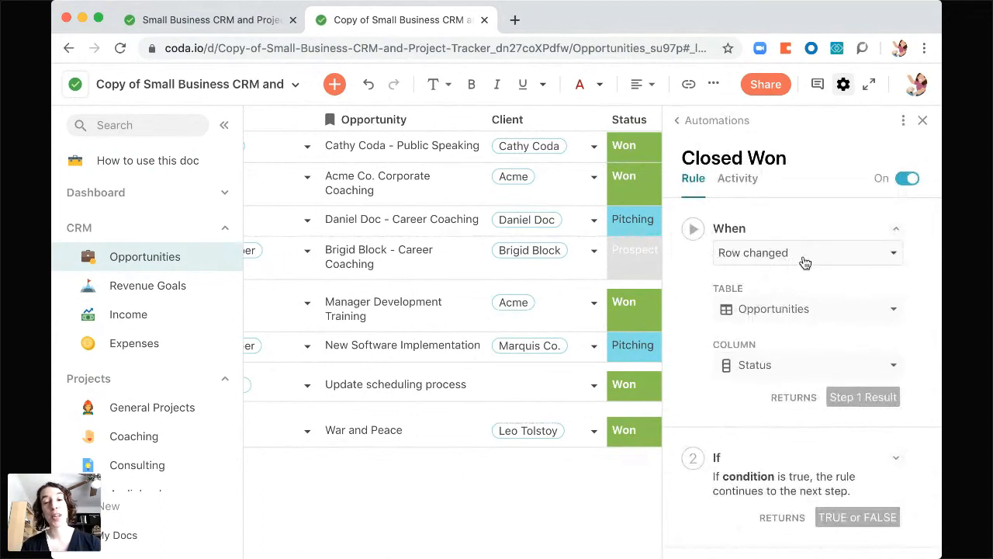
# Step: Expand the Closed Won rule's If condition, view its full formula, and close the formula
pyautogui.click(751, 485)
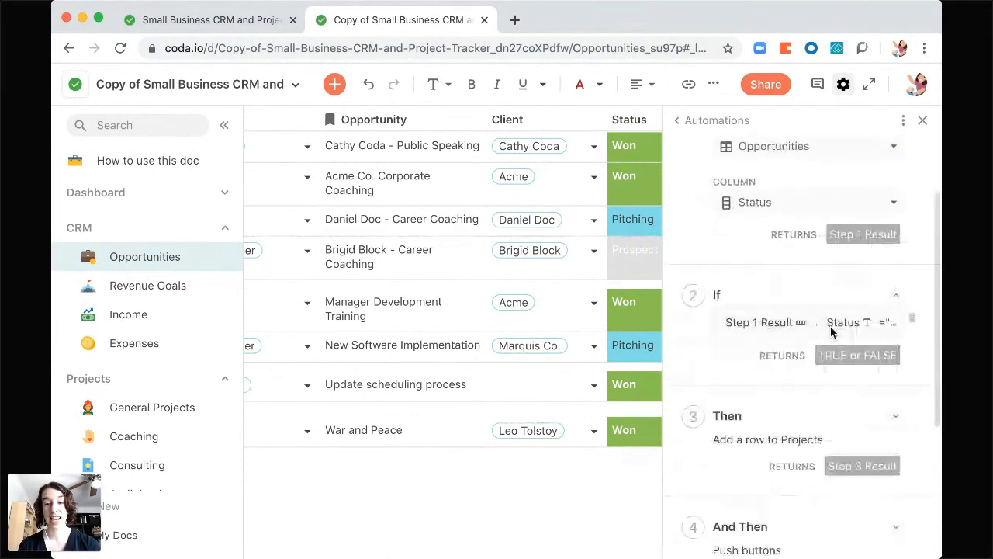
pyautogui.click(830, 326)
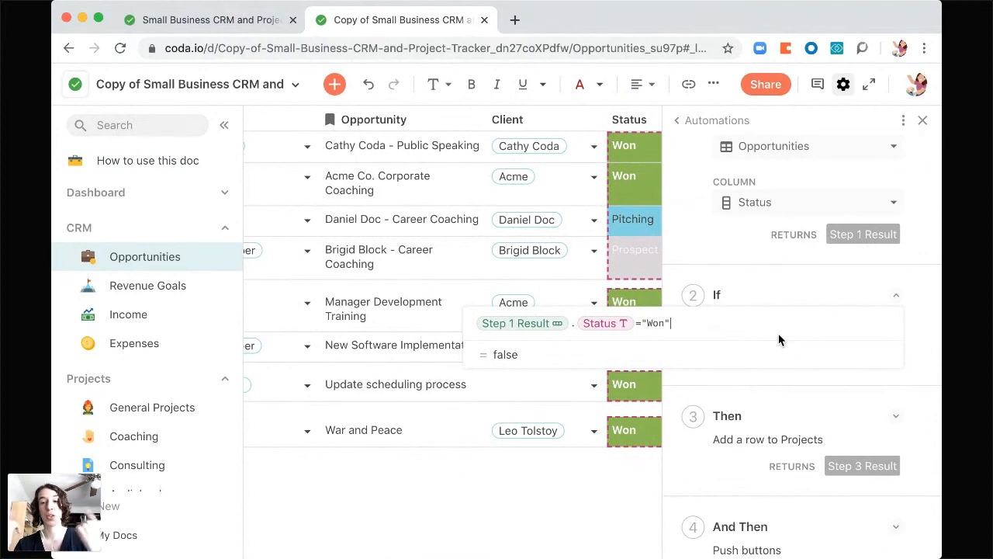
pyautogui.click(930, 368)
# Step: Expand the rule's action that adds a row to Projects and the first push-buttons action to view their settings
pyautogui.scroll(-3, 802, 448)
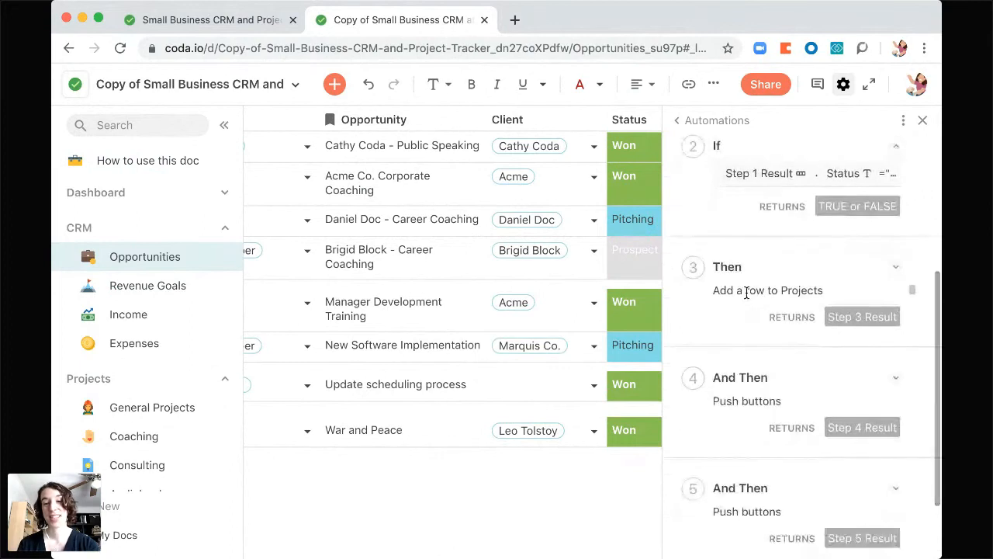
pyautogui.click(746, 291)
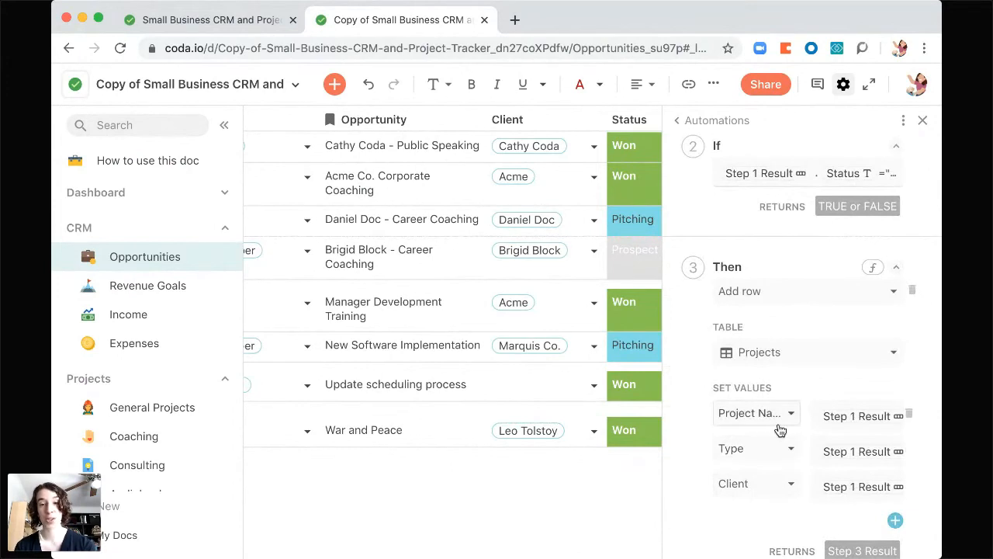
pyautogui.scroll(-3, 780, 431)
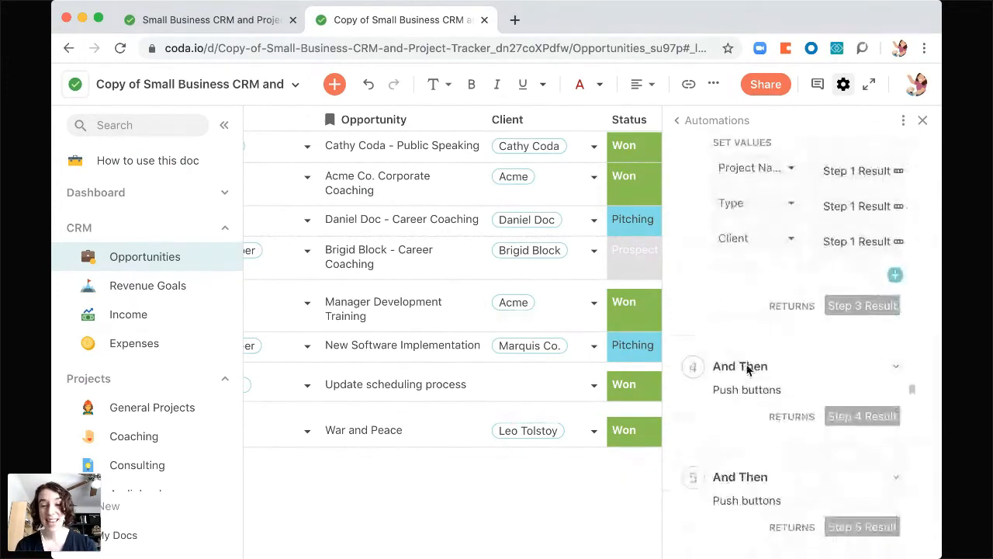
pyautogui.click(749, 368)
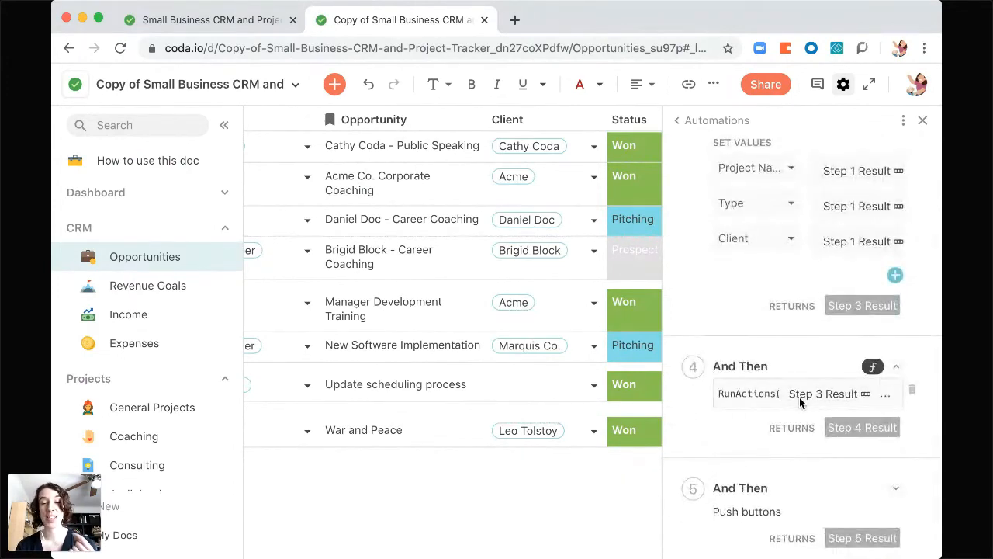
# Step: View the full RunActions formula in the Closed Won rule's fourth step, check the remaining step, and close the automation settings
pyautogui.click(802, 400)
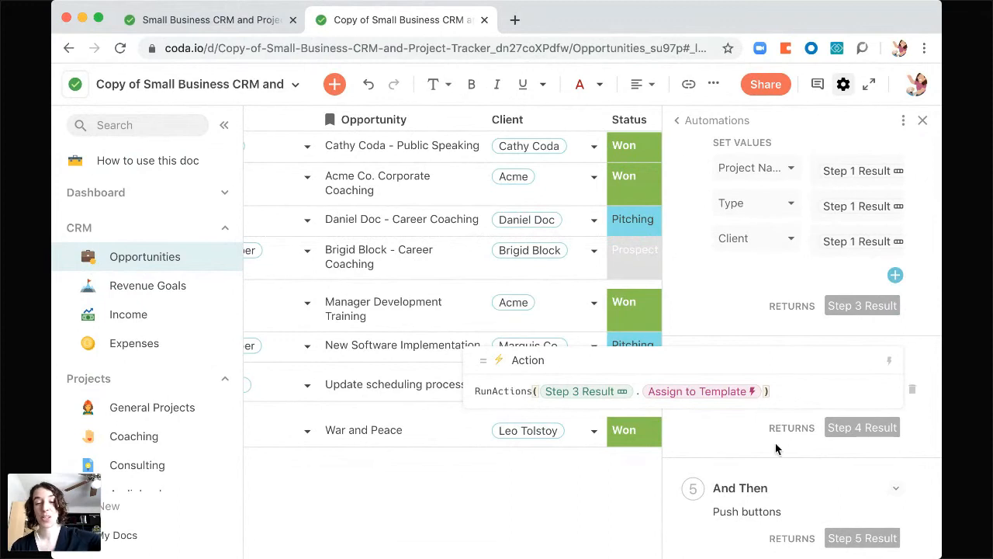
pyautogui.click(799, 468)
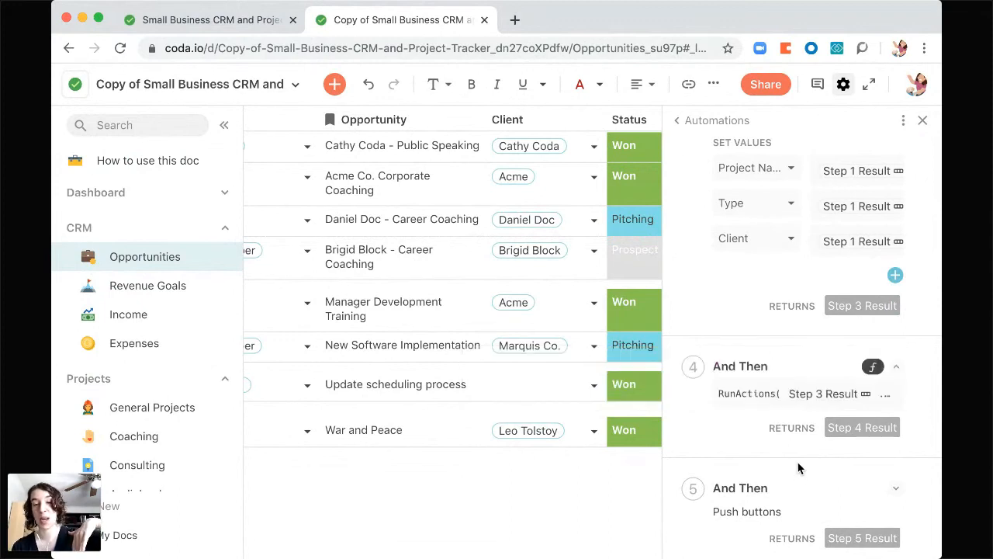
pyautogui.scroll(-3, 801, 466)
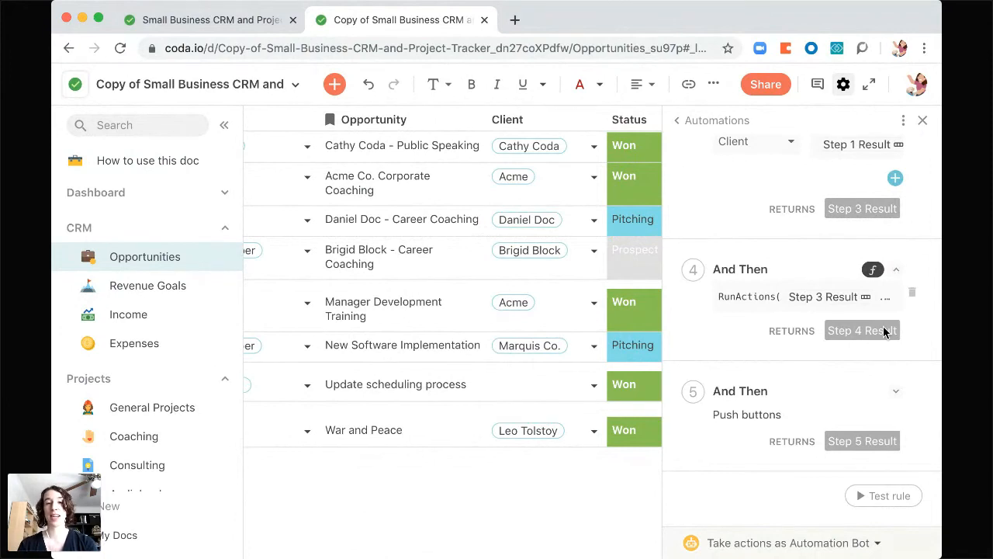
pyautogui.click(924, 122)
# Step: Set the Status of the July career coaching opportunity to Won in the Opportunities table
pyautogui.hscroll(-3, 425, 245)
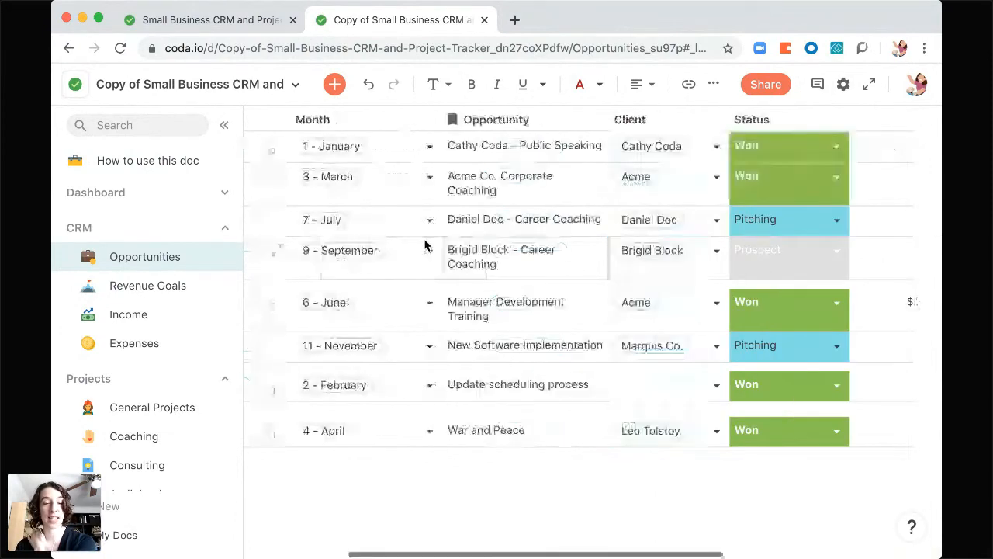
pyautogui.hscroll(1, 424, 245)
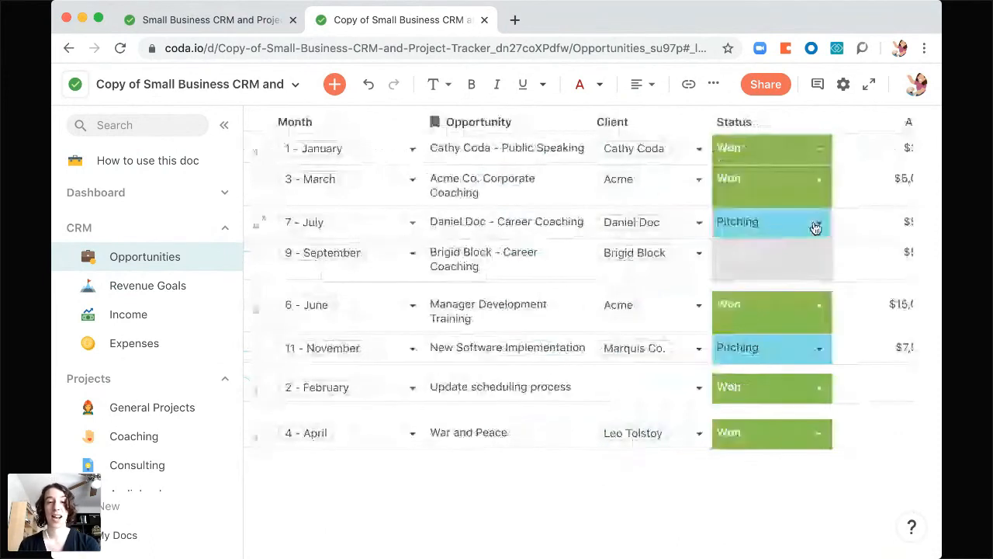
pyautogui.click(816, 227)
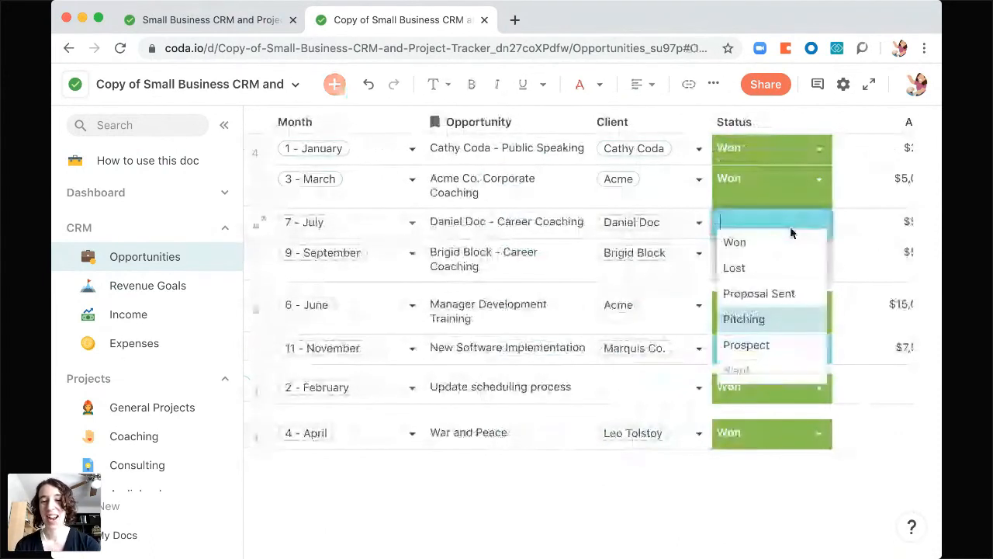
pyautogui.click(749, 245)
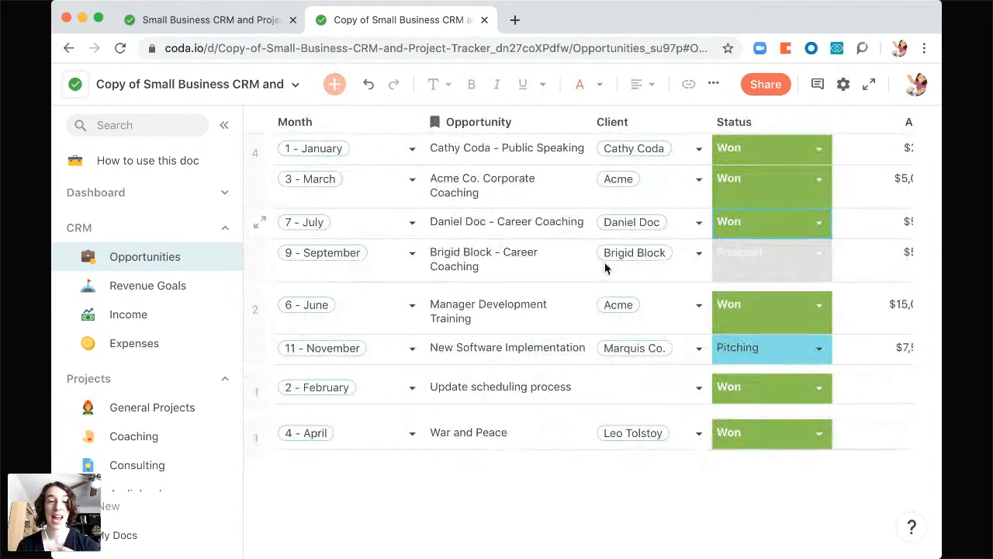
# Step: Open the Project Dashboard and set the Due Date of the newly added career coaching project to 4/24/2020
pyautogui.hscroll(-1, 607, 269)
pyautogui.hscroll(-5, 607, 268)
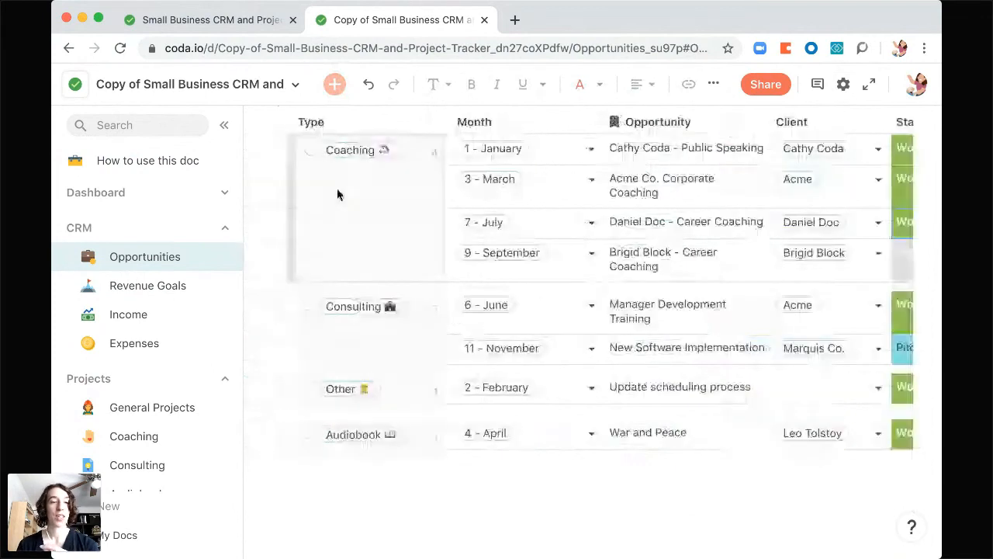
pyautogui.click(129, 194)
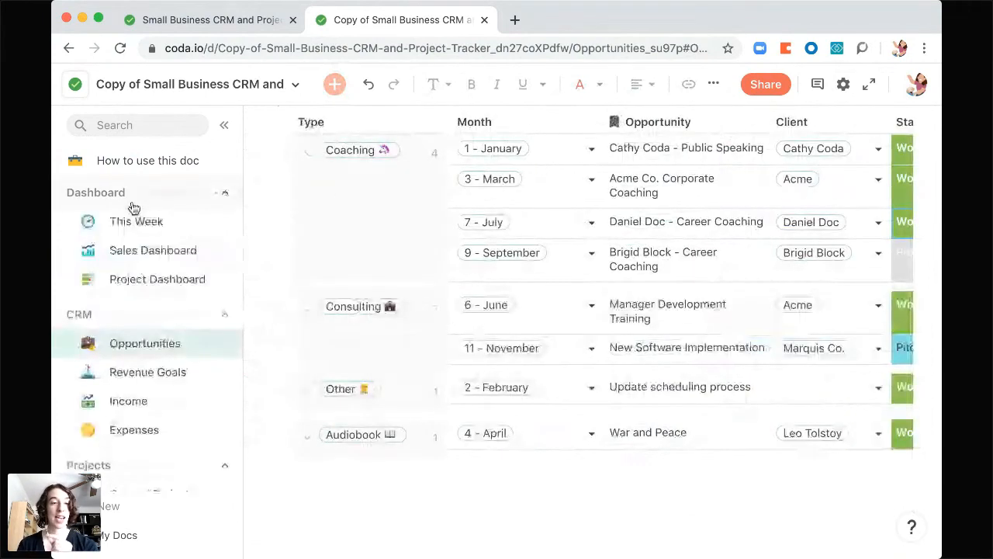
pyautogui.click(144, 279)
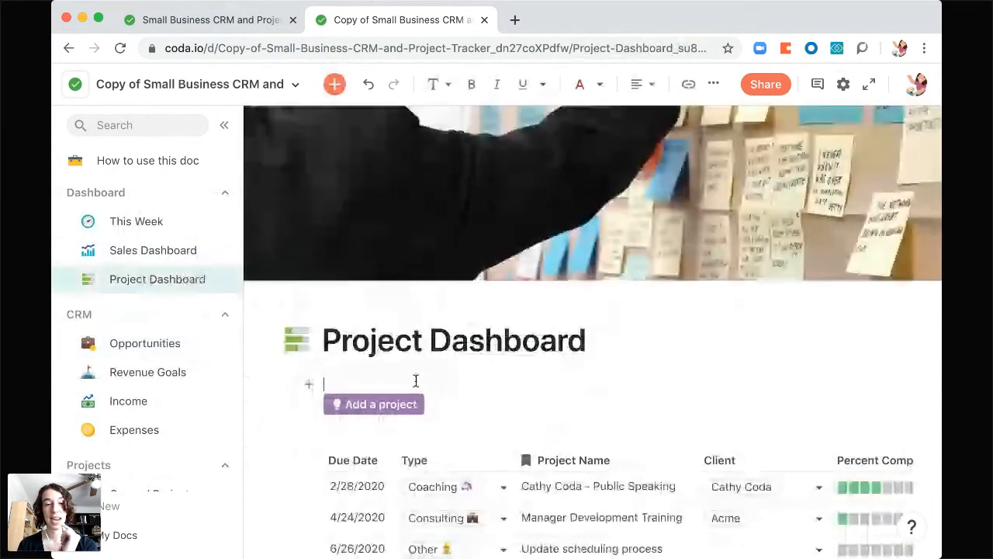
pyautogui.scroll(-4, 416, 380)
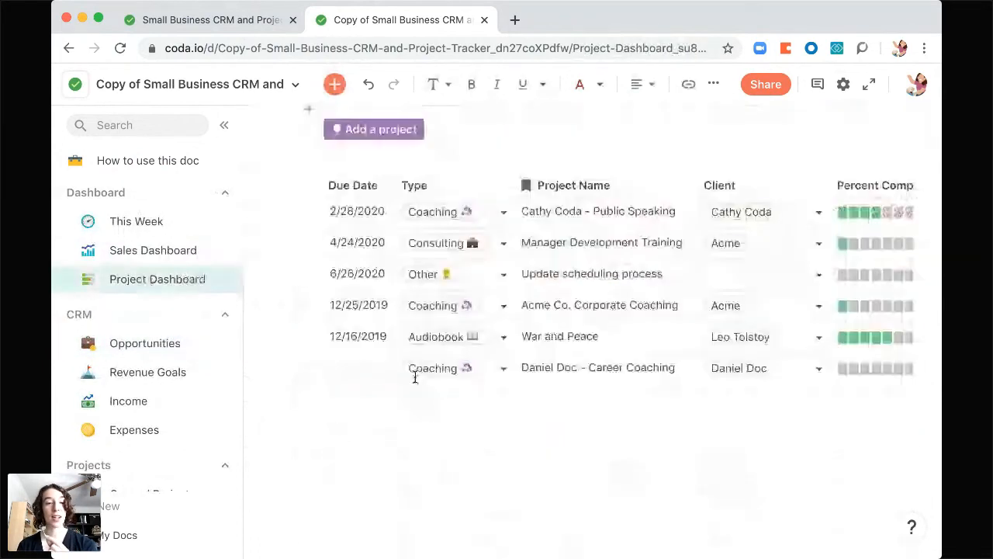
pyautogui.doubleClick(363, 363)
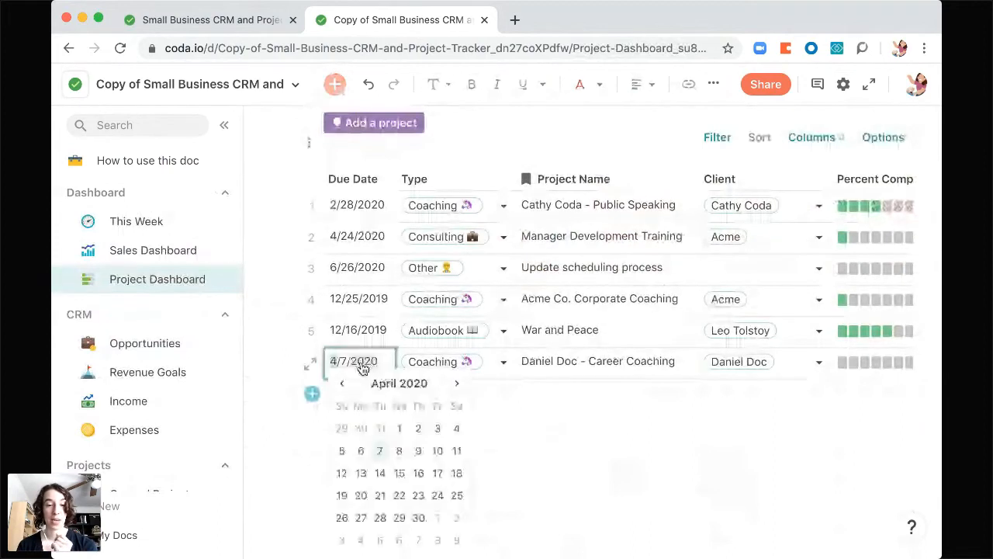
pyautogui.click(439, 495)
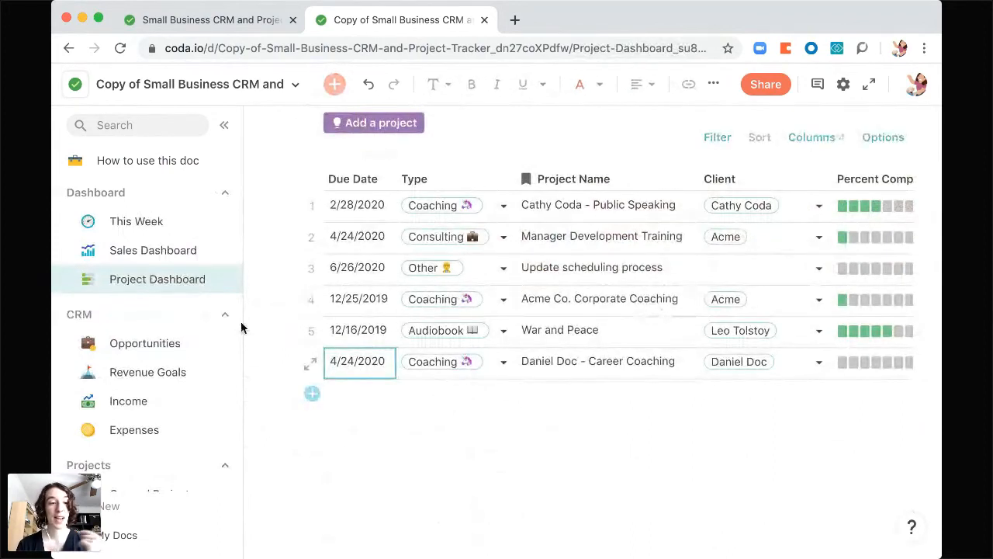
# Step: Open the career coaching project due 4/24/2020 in the Coaching section and examine its All Tasks list and statuses
pyautogui.scroll(-4, 136, 263)
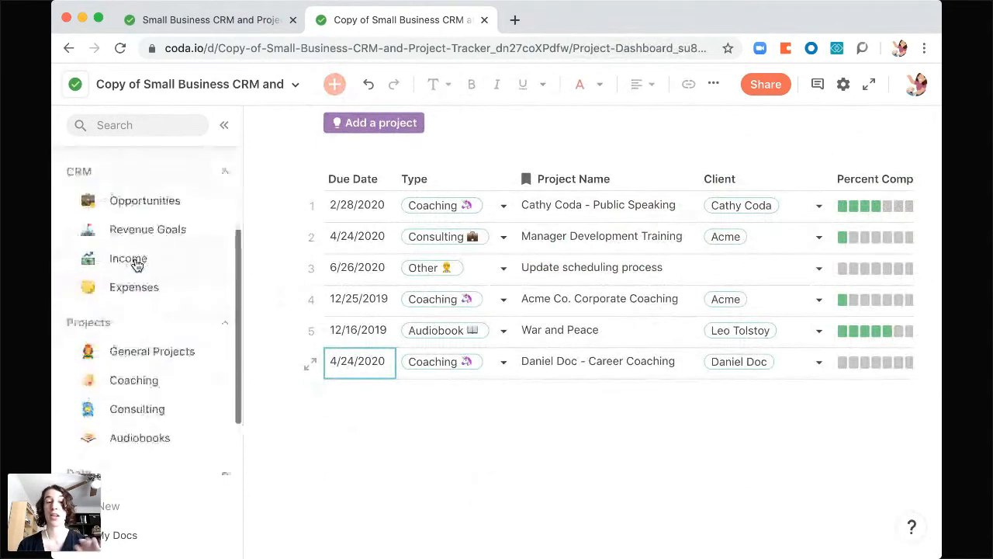
pyautogui.click(134, 378)
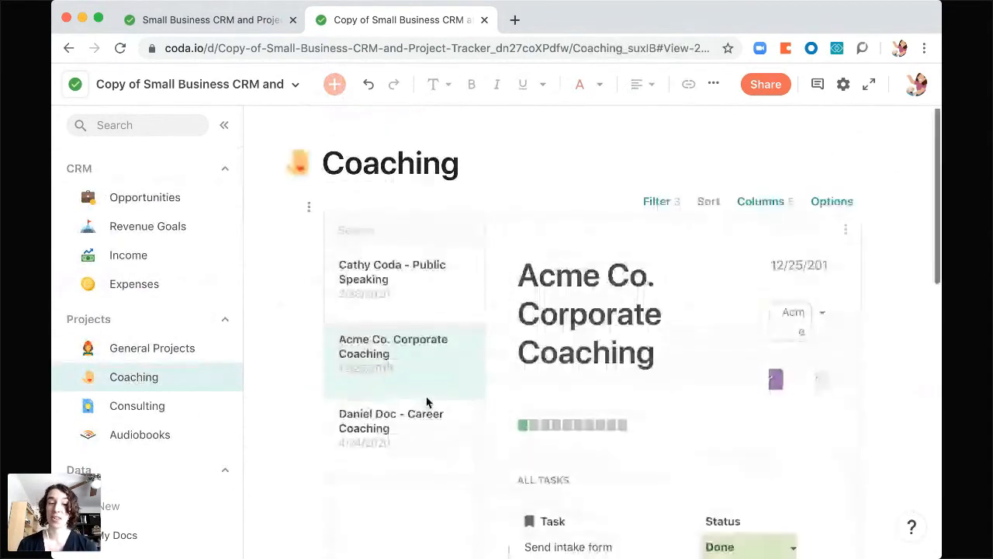
pyautogui.click(422, 424)
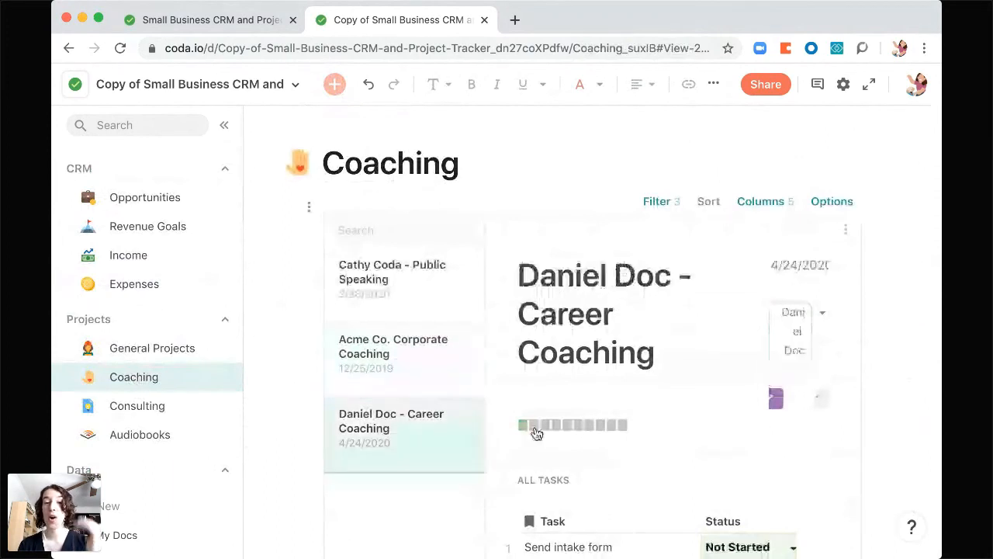
pyautogui.scroll(-5, 538, 431)
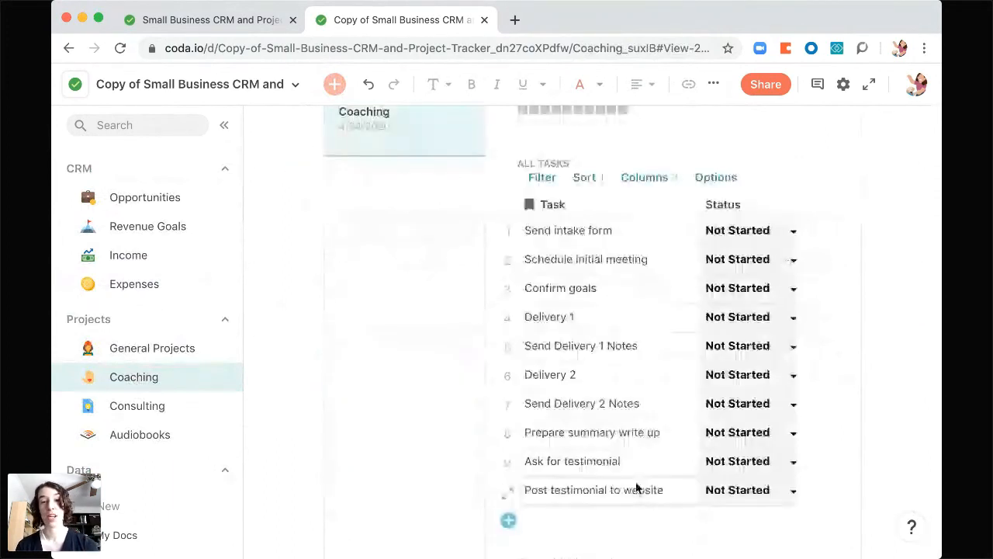
pyautogui.scroll(-1, 636, 485)
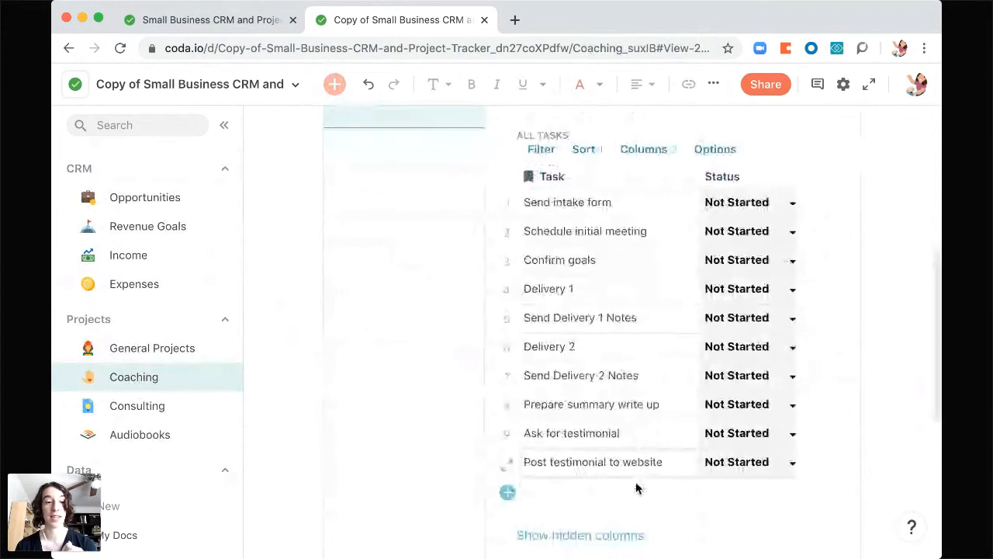
pyautogui.scroll(1, 636, 488)
pyautogui.scroll(1, 636, 488)
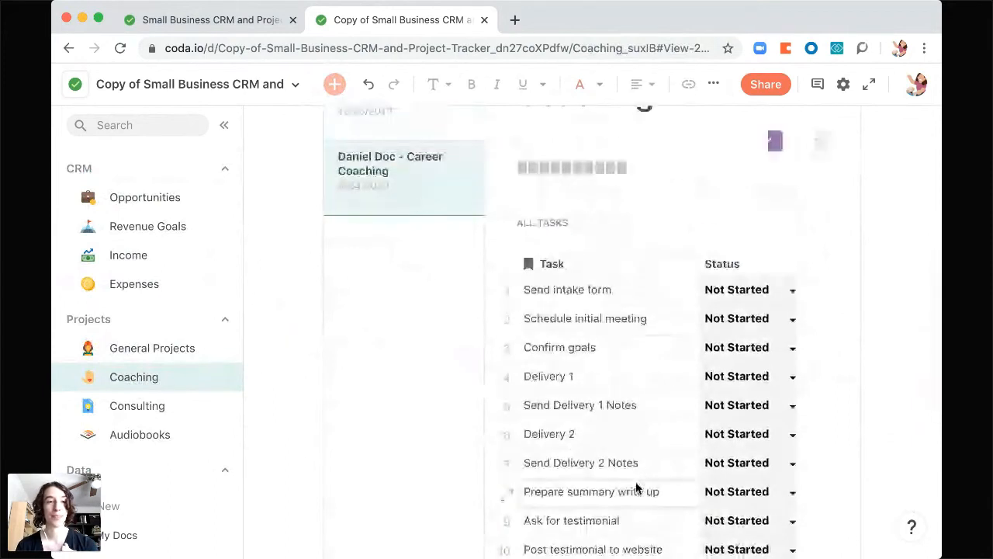
pyautogui.scroll(1, 167, 215)
# Step: In How to use this doc, collapse Creating a new project, expand Logging income and expenses, and read its instructions
pyautogui.scroll(3, 167, 215)
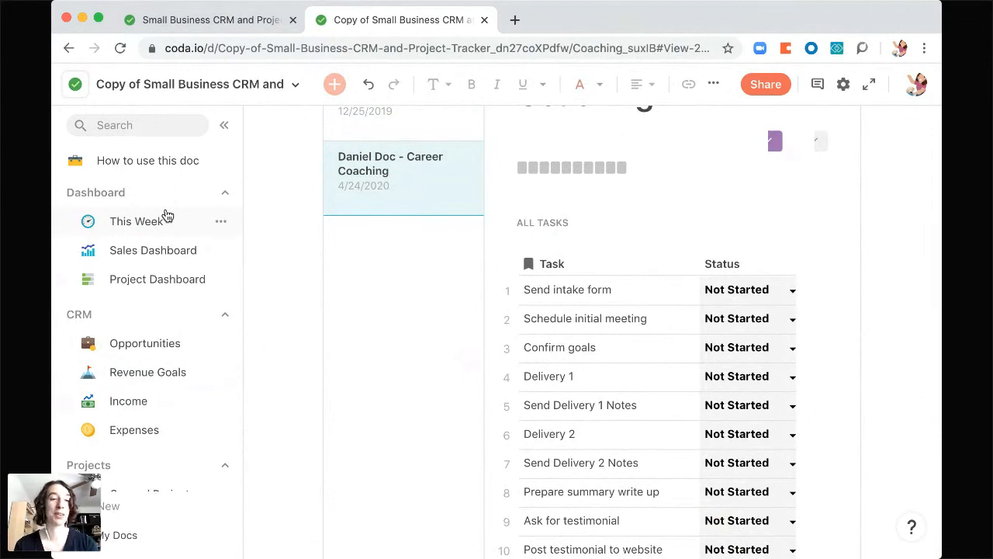
pyautogui.click(134, 165)
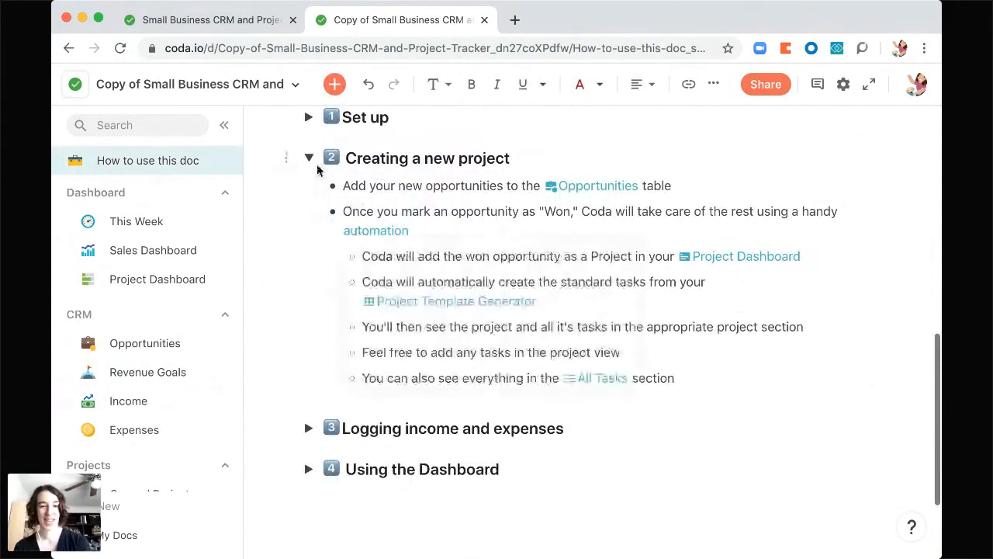
pyautogui.click(308, 159)
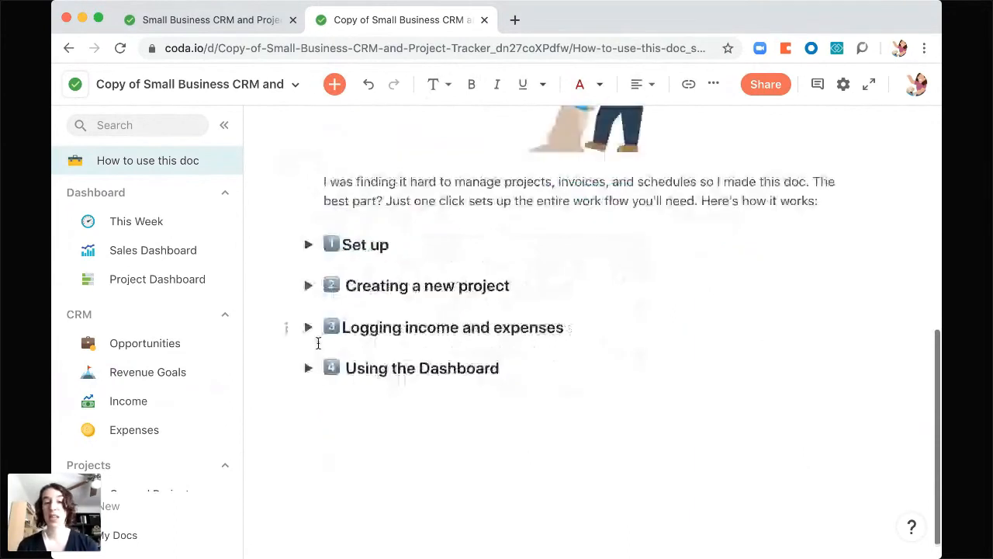
pyautogui.click(309, 327)
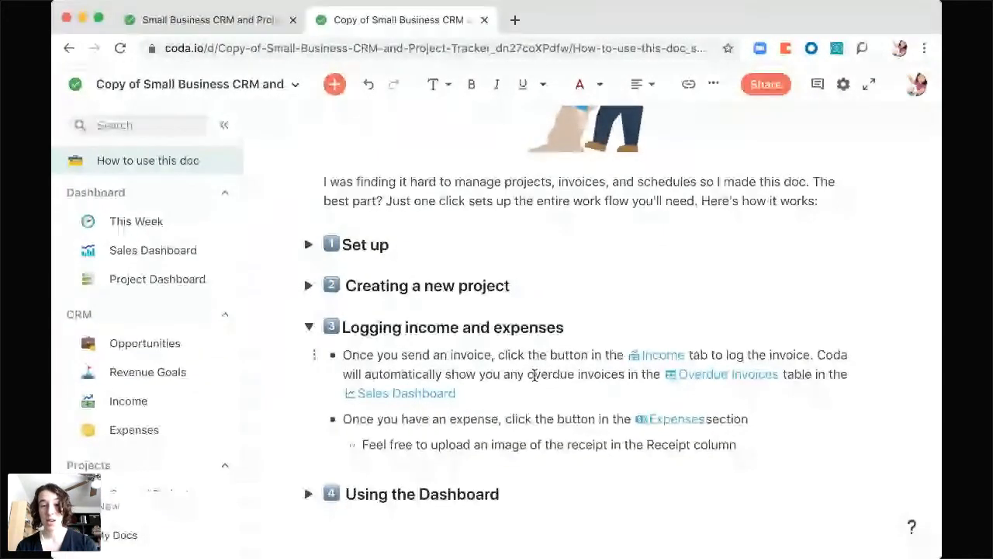
pyautogui.moveTo(528, 374); pyautogui.dragTo(590, 427)
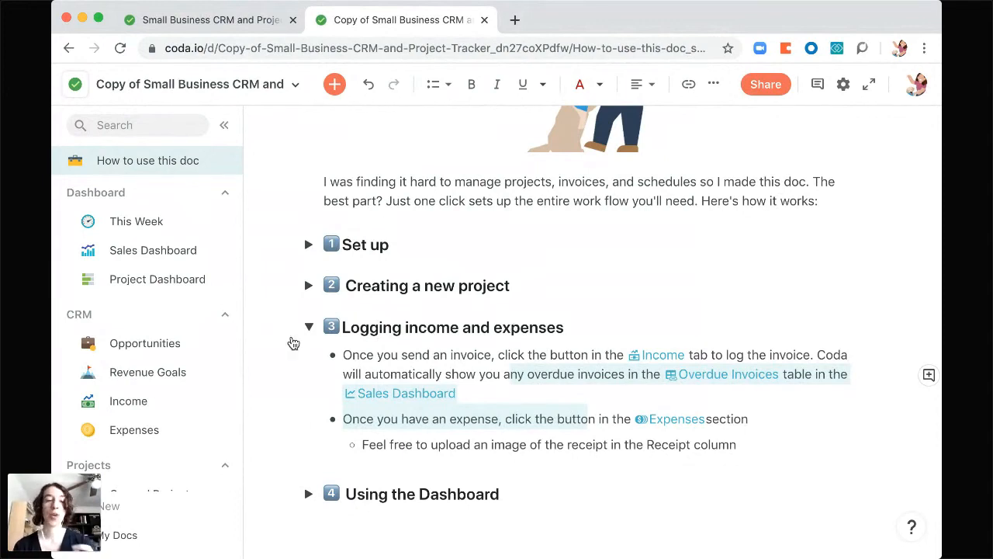
# Step: Collapse and re-expand the Logging income and expenses heading, then view and dismiss its collapsing options
pyautogui.click(310, 328)
pyautogui.click(310, 328)
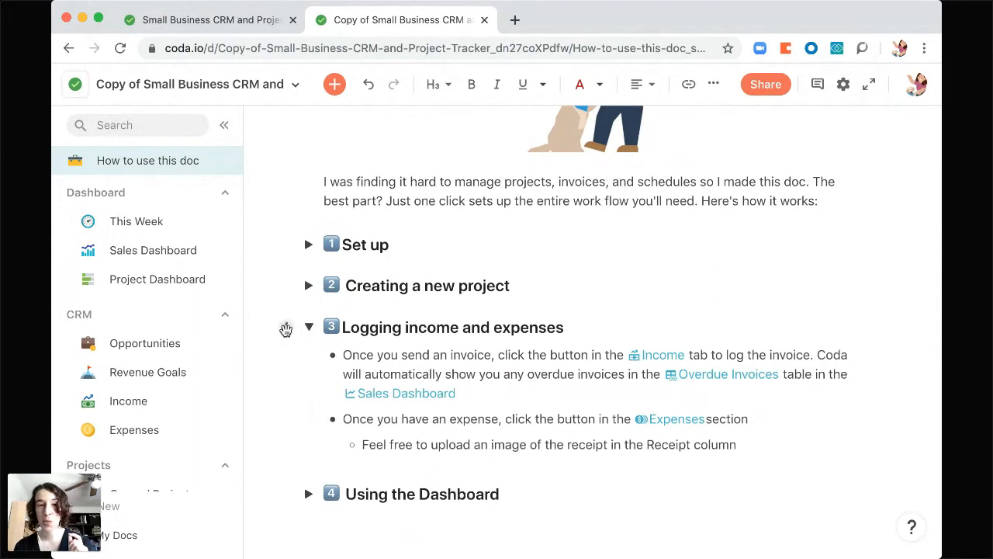
pyautogui.click(287, 329)
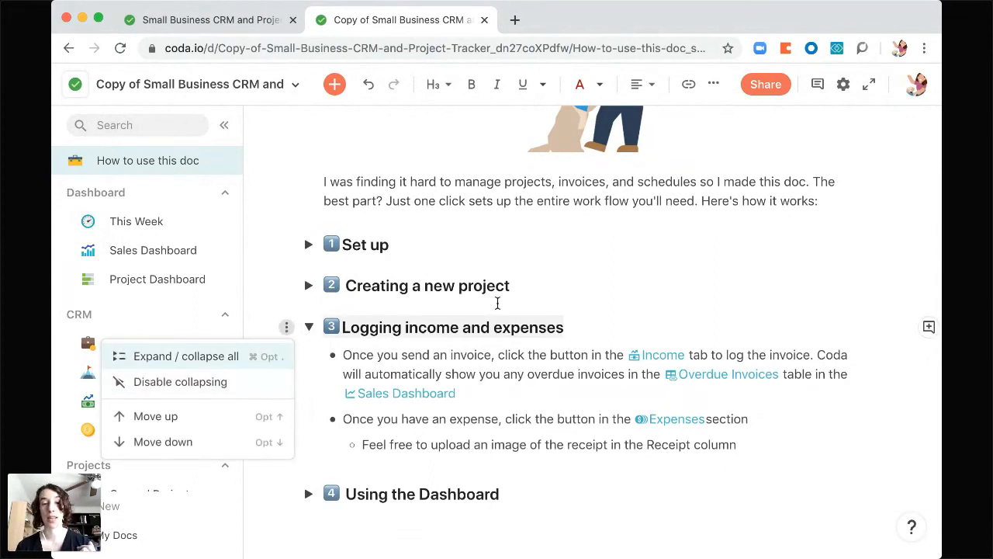
pyautogui.click(590, 356)
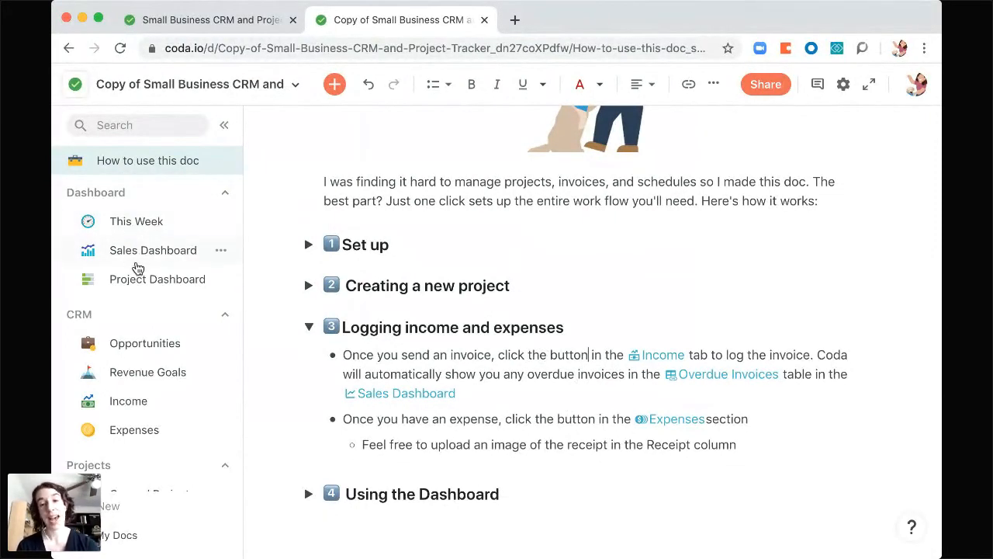
# Step: Log a new income row in the Income section and set its Project to the newly won career coaching project
pyautogui.scroll(-3, 144, 412)
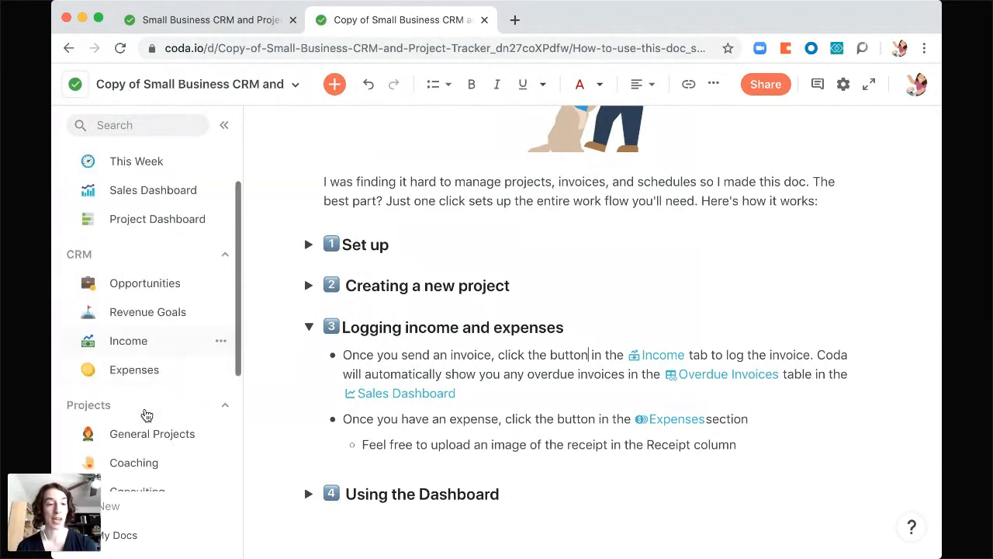
pyautogui.click(131, 294)
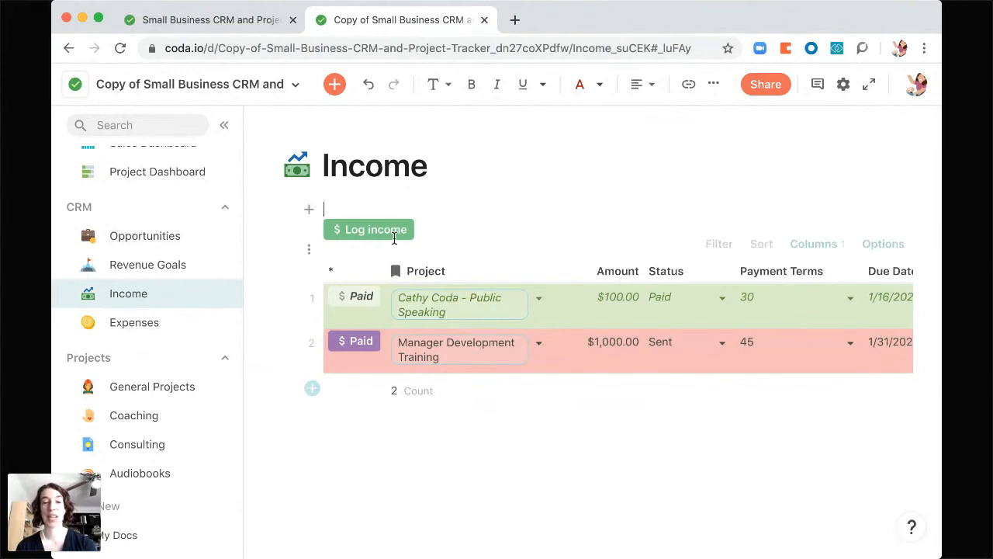
pyautogui.click(375, 231)
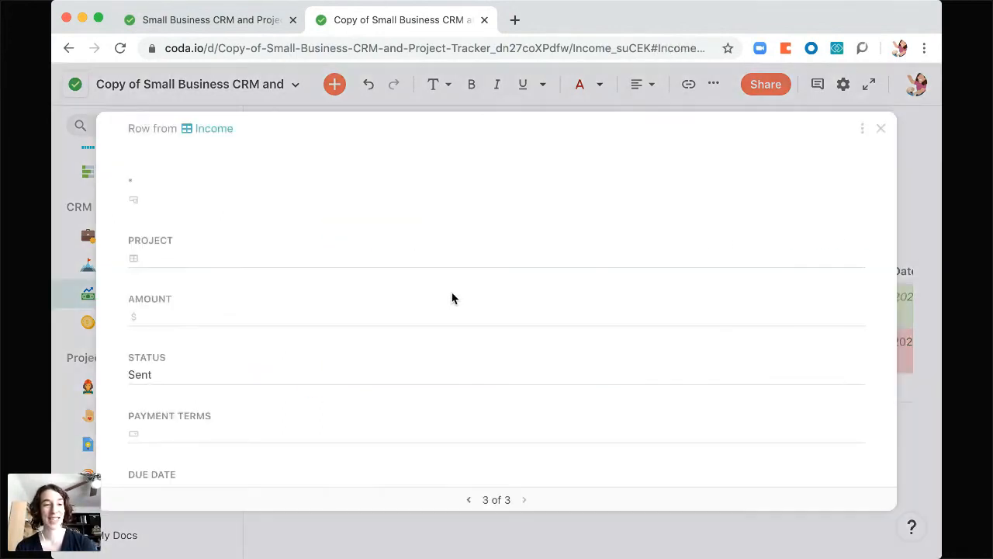
pyautogui.click(175, 268)
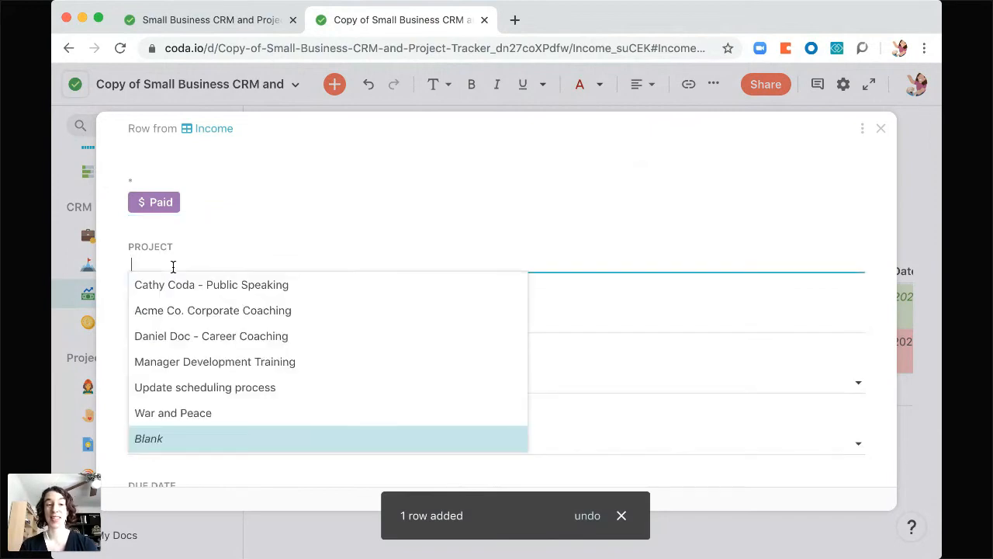
pyautogui.click(229, 341)
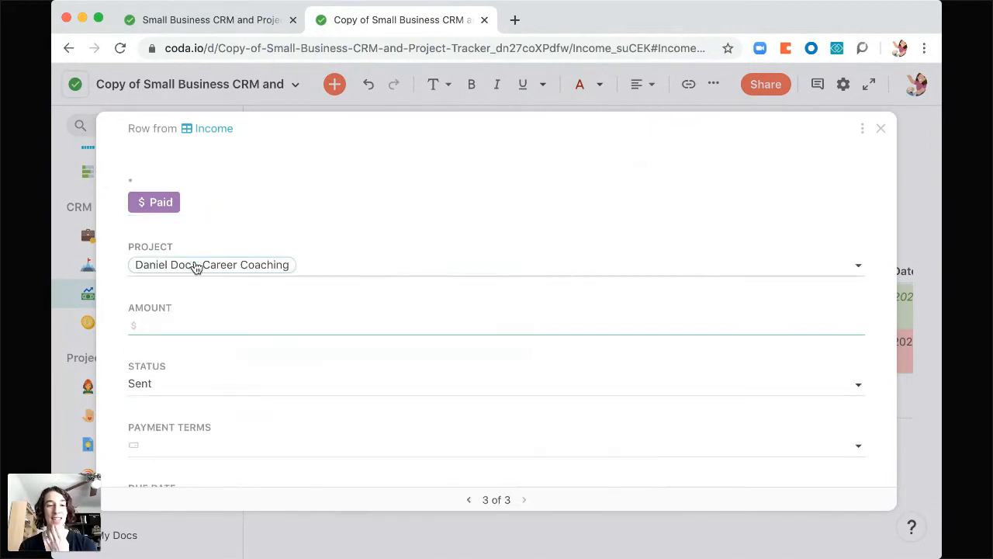
# Step: Set the new income row's Amount to $500.00 and Payment Terms to 30, then close it and review the Income table
pyautogui.moveTo(195, 268)
pyautogui.scroll(-2, 233, 407)
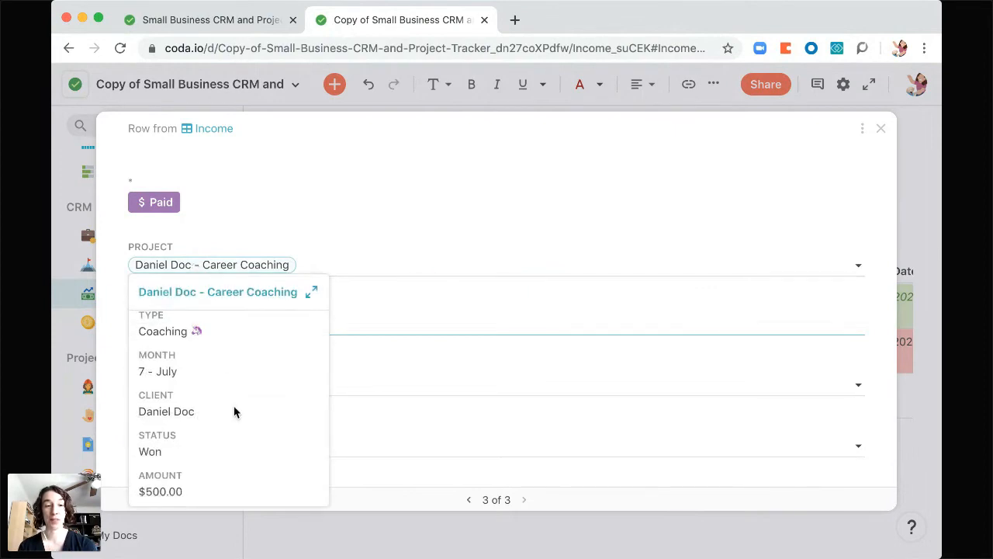
pyautogui.scroll(3, 232, 411)
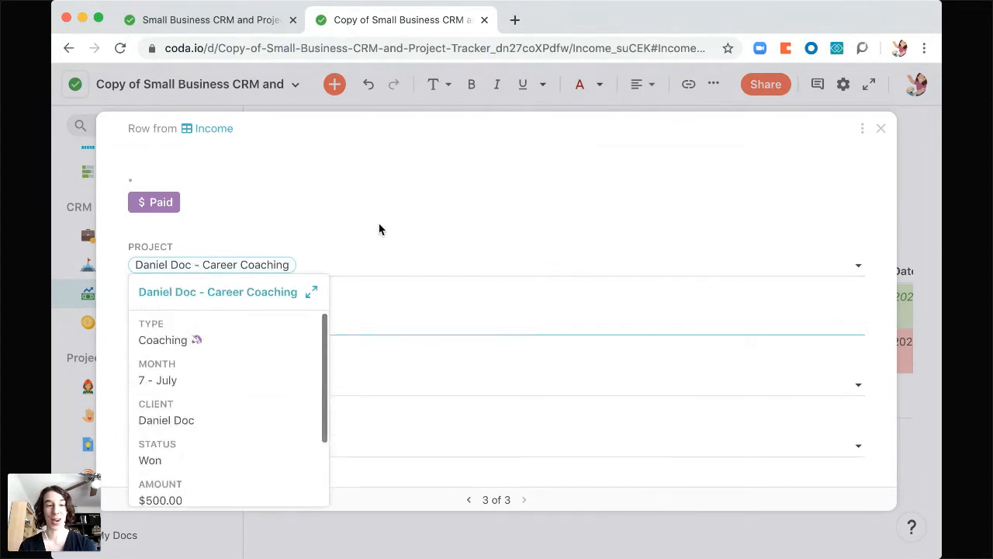
pyautogui.click(298, 325)
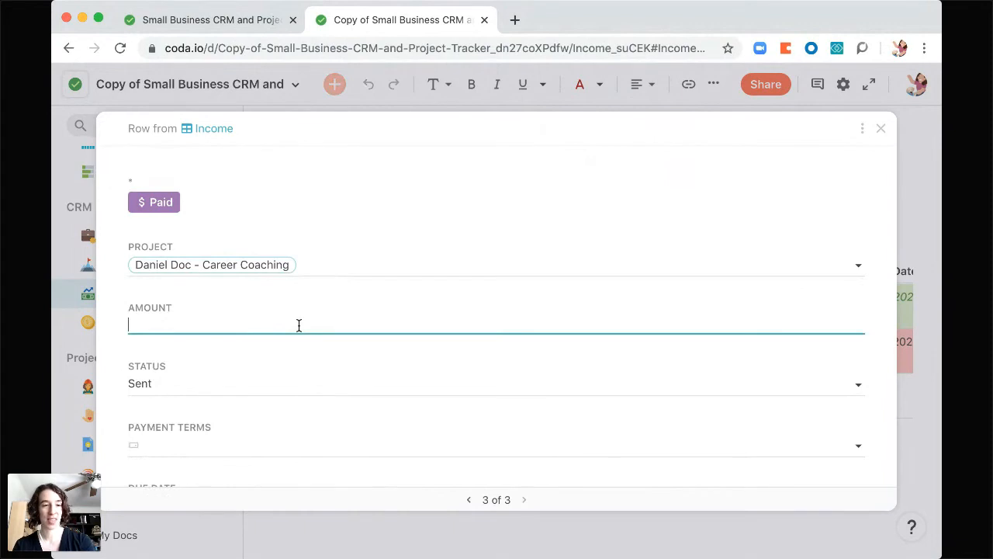
pyautogui.write('500')
pyautogui.click(214, 406)
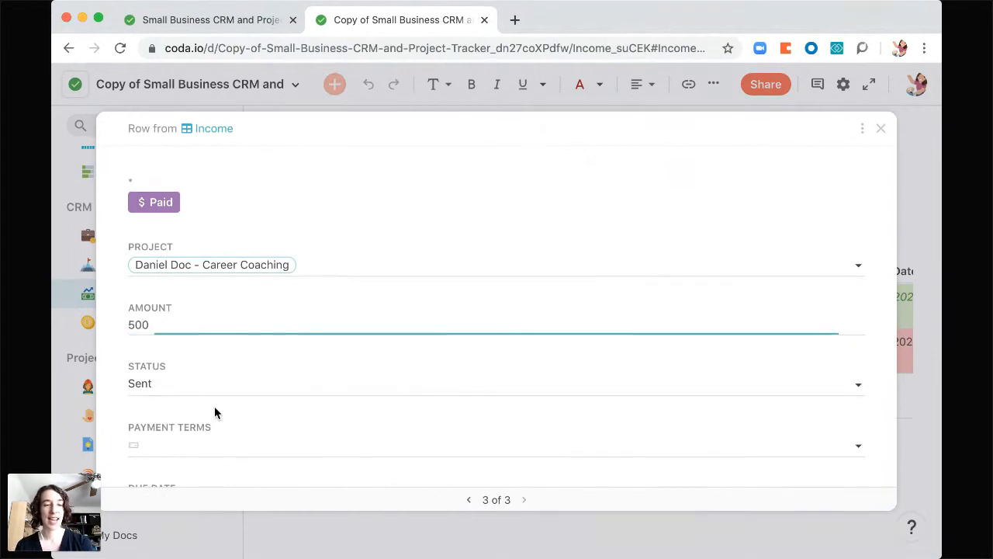
pyautogui.click(174, 448)
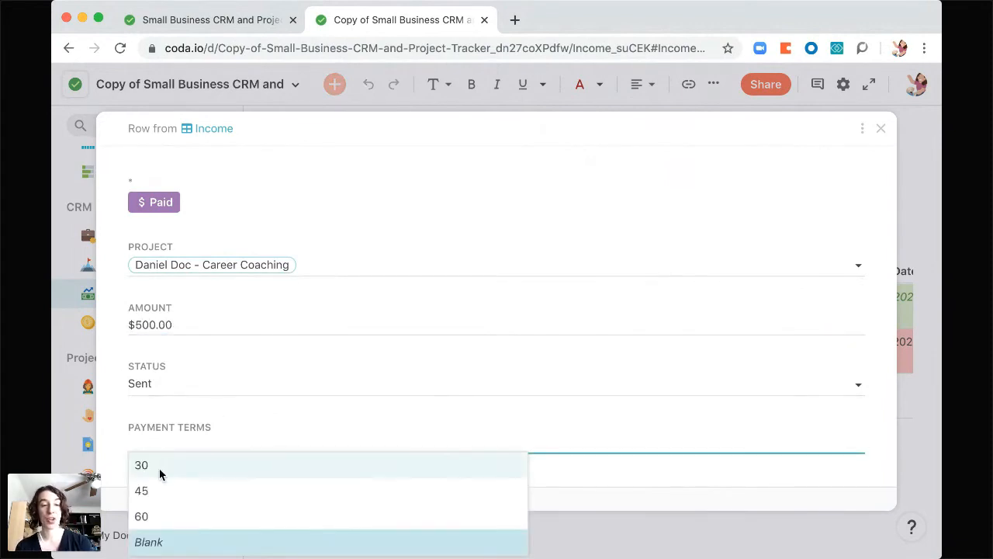
pyautogui.click(158, 466)
pyautogui.scroll(-3, 233, 435)
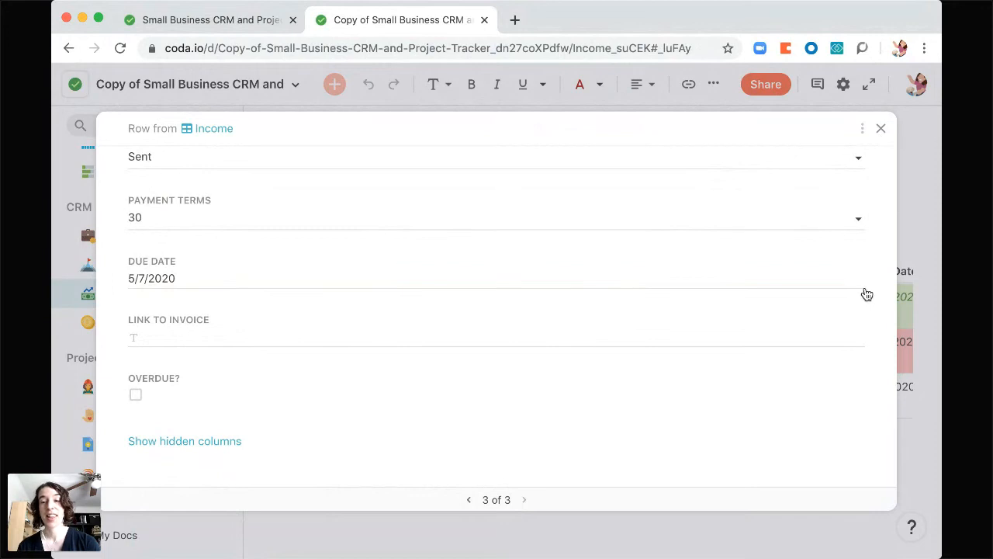
pyautogui.click(882, 129)
pyautogui.hscroll(5, 821, 399)
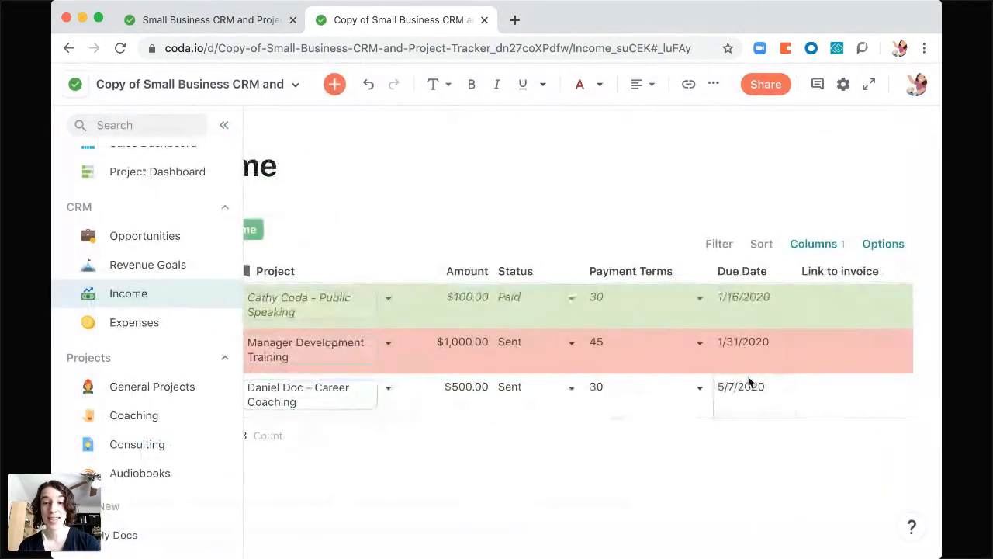
pyautogui.hscroll(-5, 780, 354)
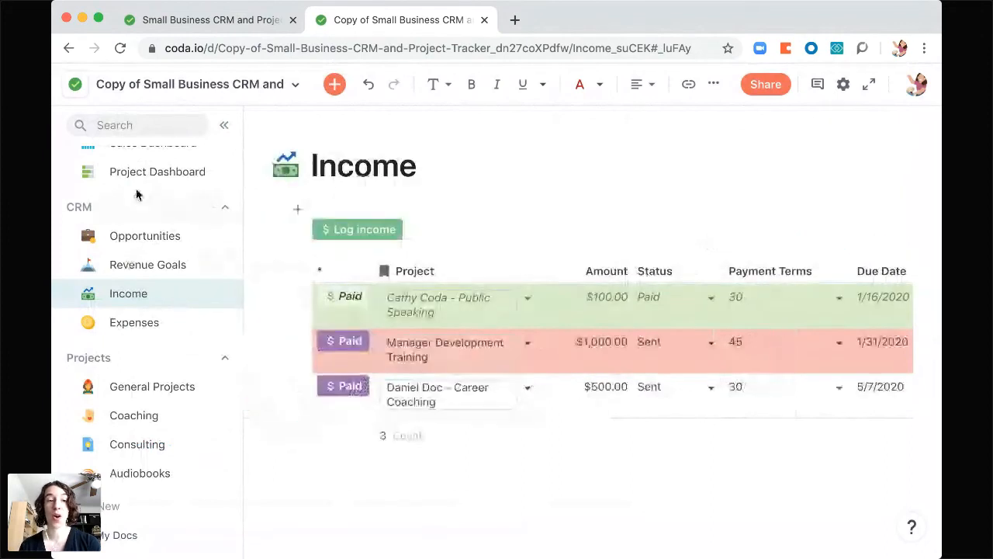
# Step: Open the Sales Dashboard and examine its revenue summary, Overdue Invoices table, Month chart and Client chart
pyautogui.scroll(3, 124, 227)
pyautogui.click(130, 253)
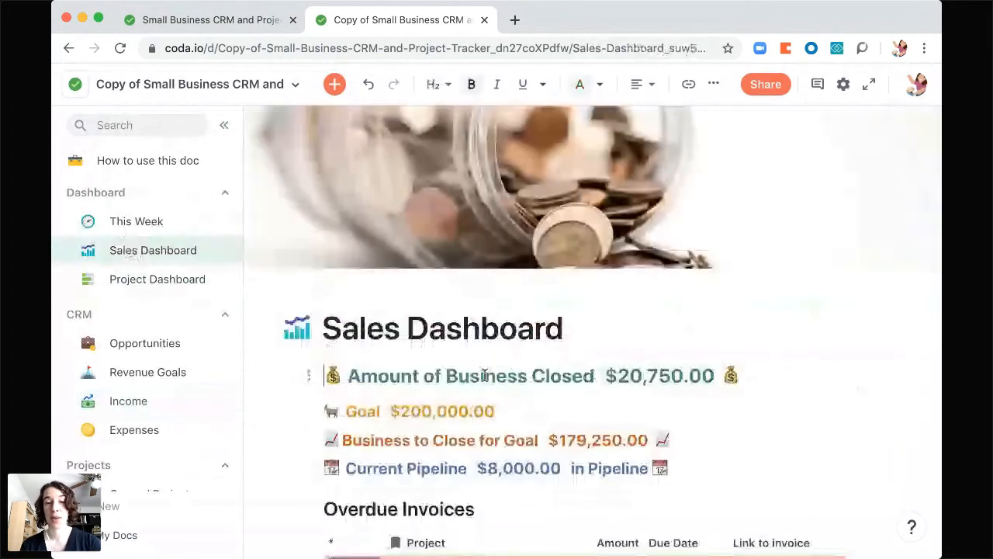
pyautogui.scroll(-2, 603, 209)
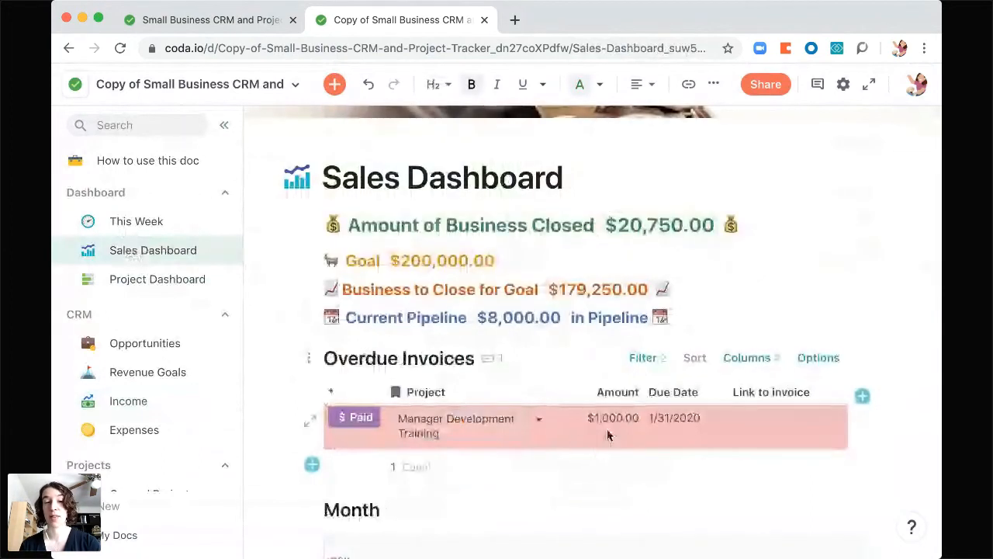
pyautogui.scroll(-2, 580, 439)
pyautogui.scroll(-1, 582, 442)
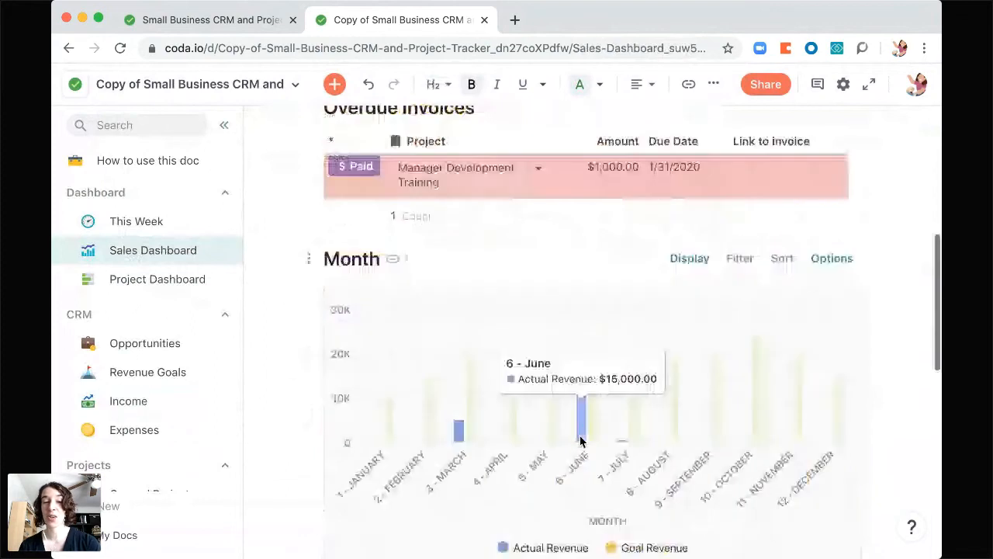
pyautogui.scroll(-3, 631, 432)
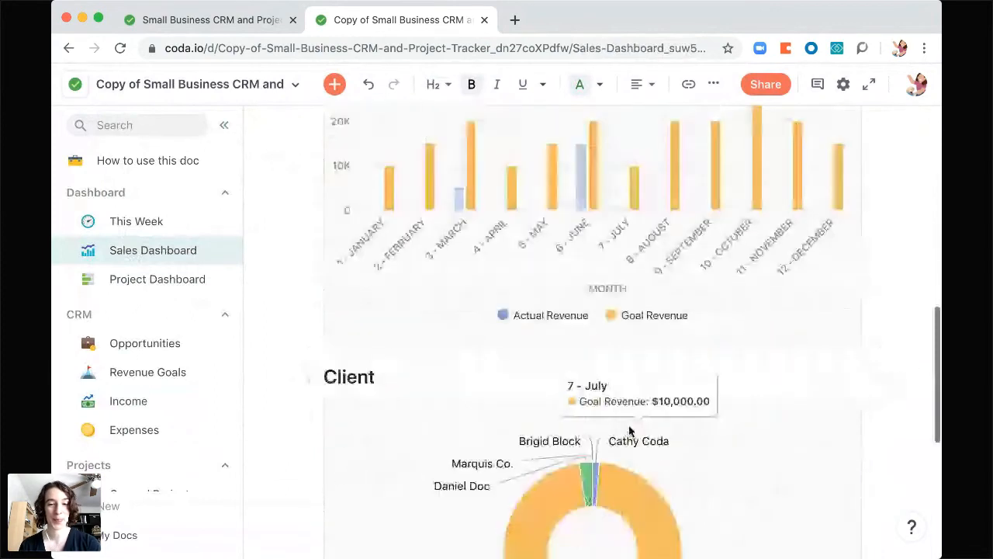
pyautogui.scroll(-3, 705, 366)
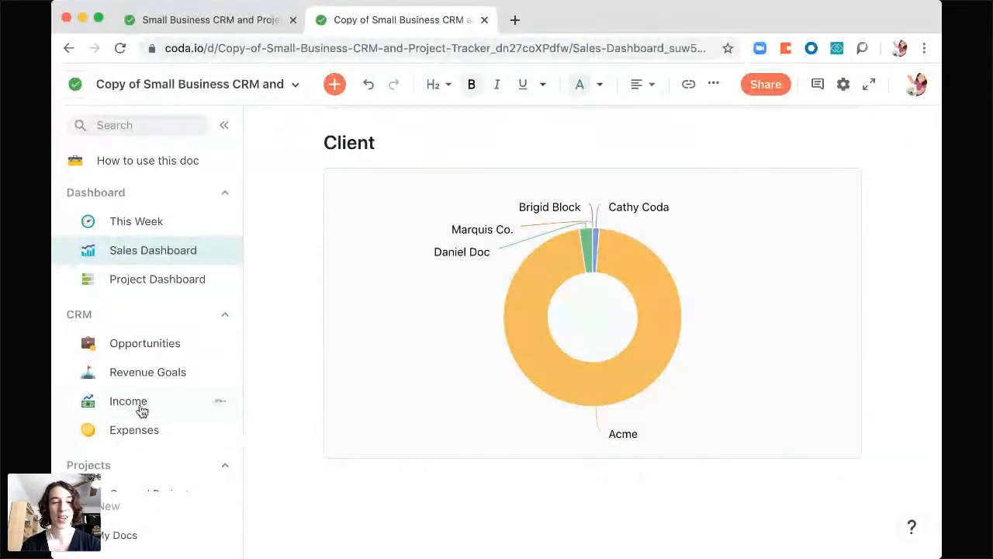
# Step: In the Project Dashboard, mark the career coaching project due 4/24/2020 as Invoice Sent and Paid
pyautogui.click(141, 404)
pyautogui.click(146, 282)
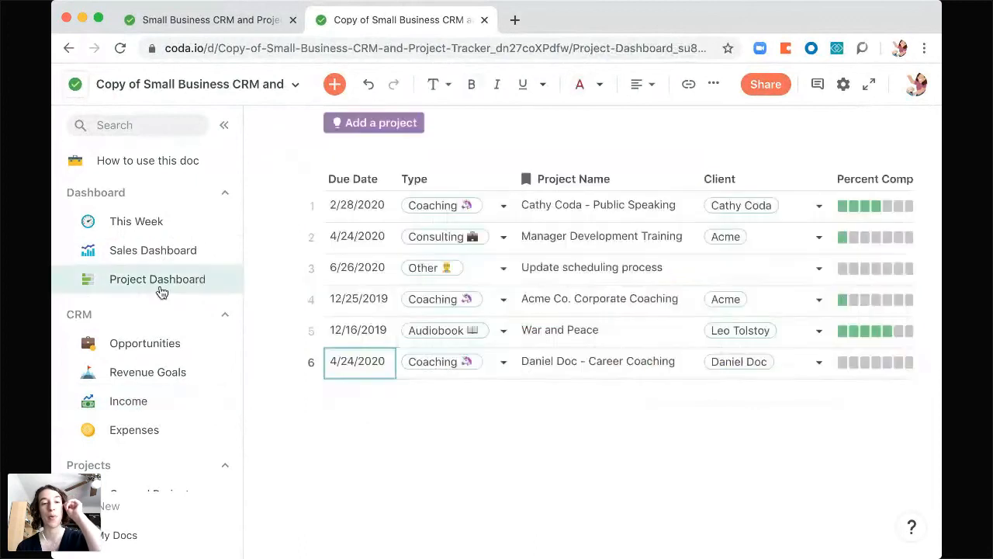
pyautogui.hscroll(5, 714, 264)
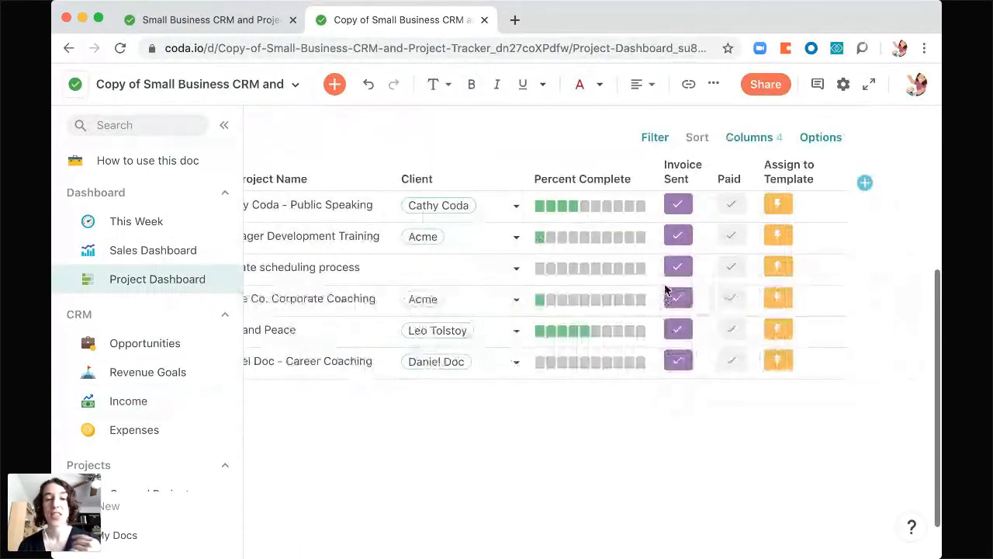
pyautogui.click(678, 364)
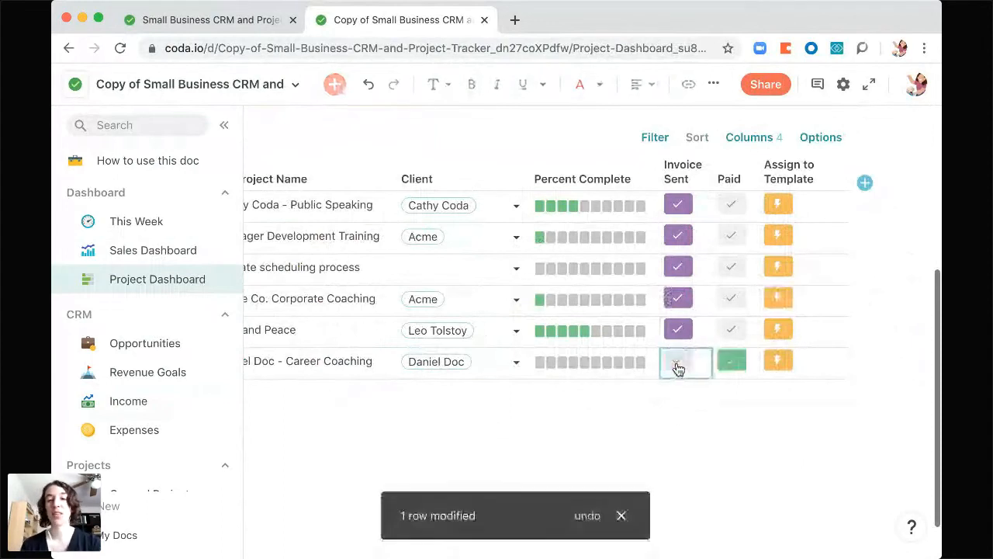
pyautogui.click(733, 364)
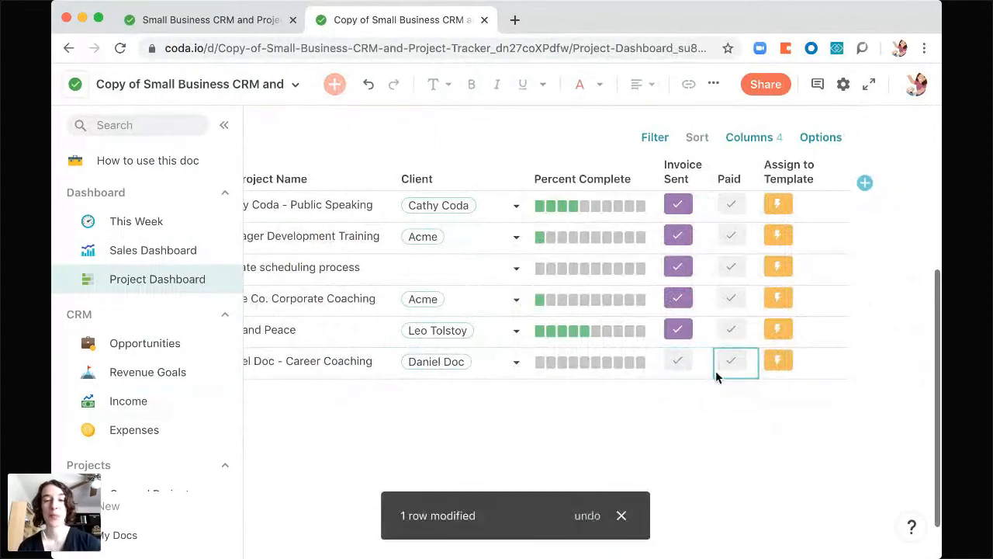
# Step: Inspect the Percent Complete column's Scale format settings and its formula in the Project Dashboard, leaving both as they are
pyautogui.hscroll(-5, 716, 370)
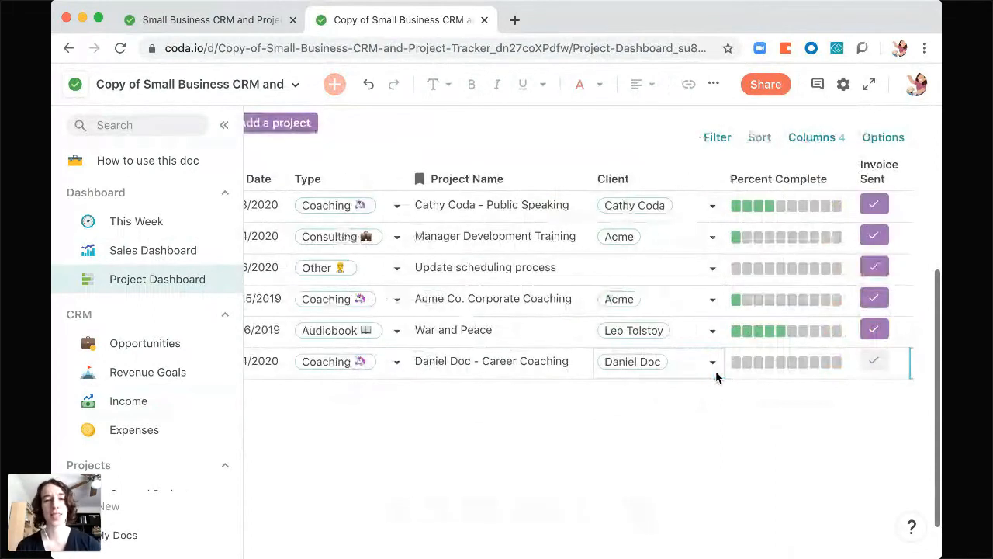
pyautogui.click(834, 180)
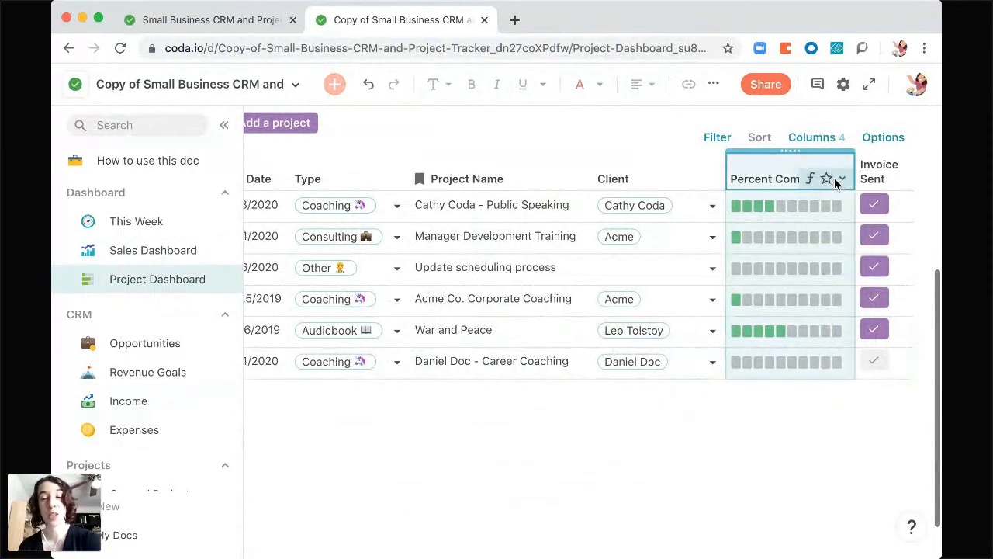
pyautogui.click(836, 180)
pyautogui.click(731, 208)
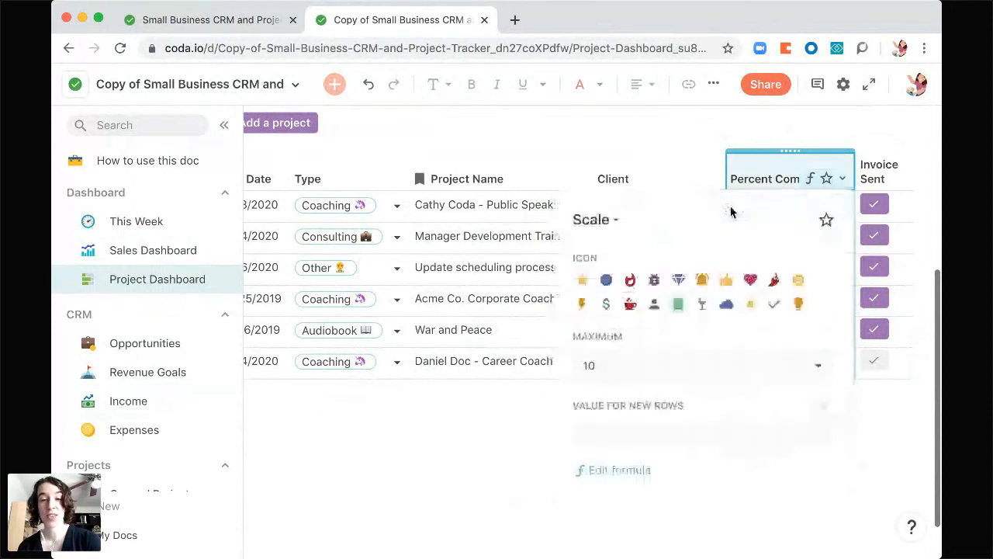
pyautogui.click(678, 305)
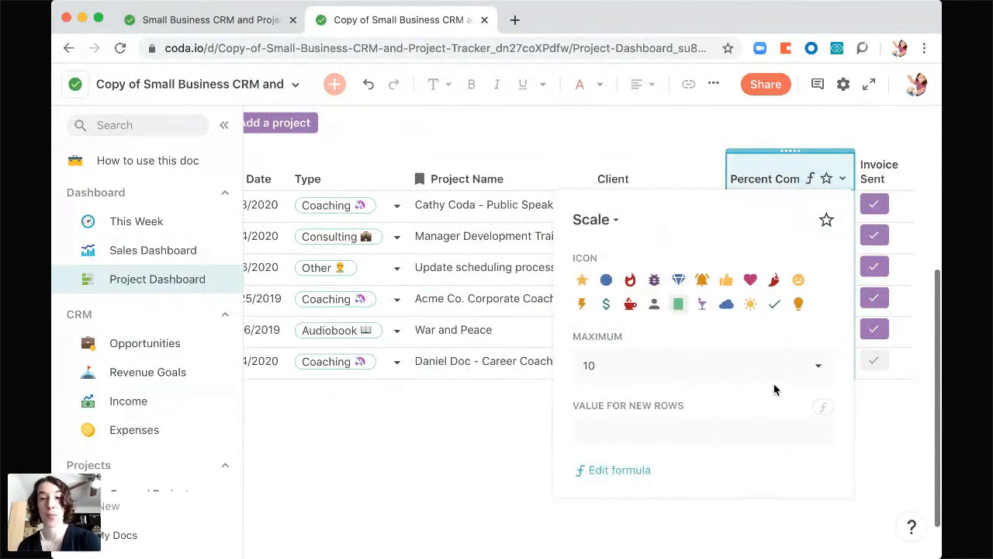
pyautogui.click(750, 165)
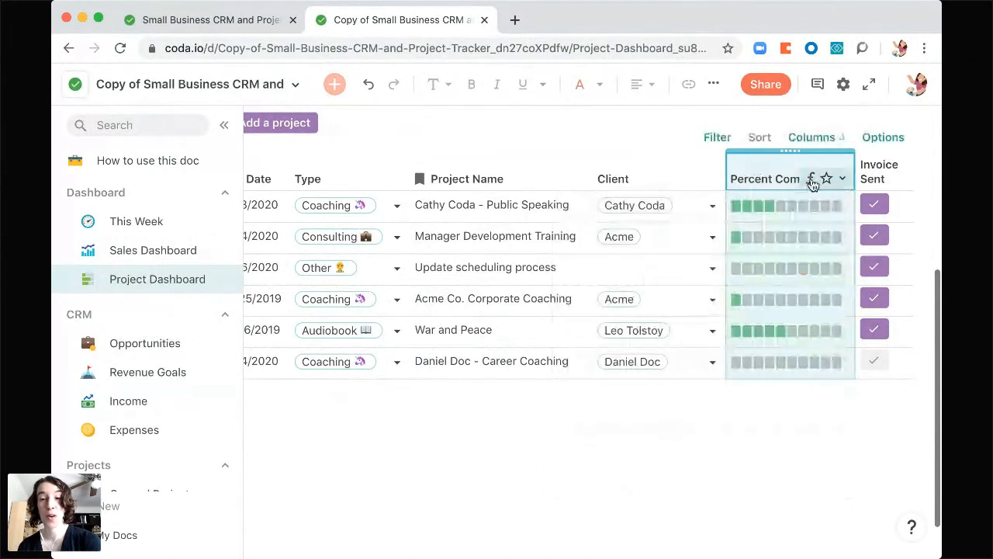
pyautogui.click(842, 178)
pyautogui.click(828, 233)
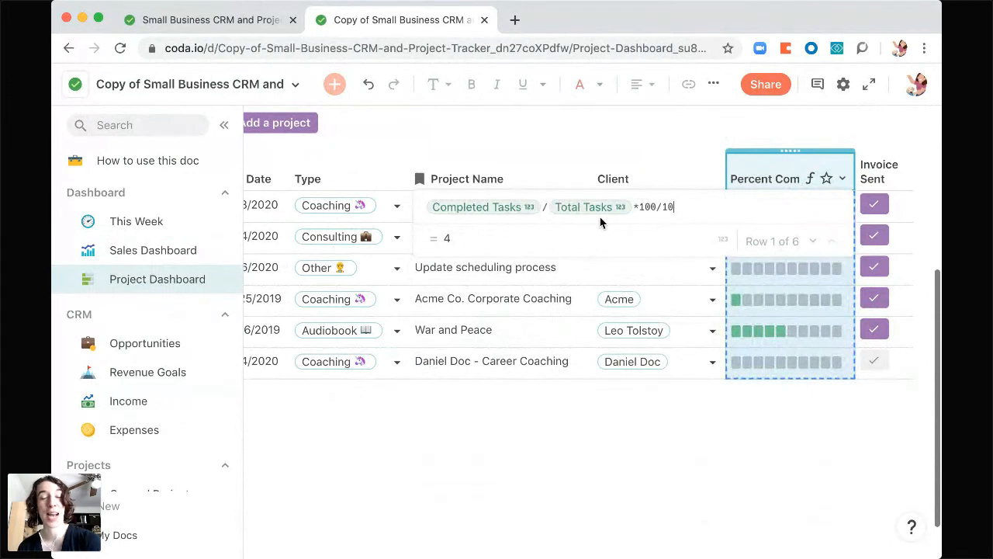
pyautogui.click(472, 329)
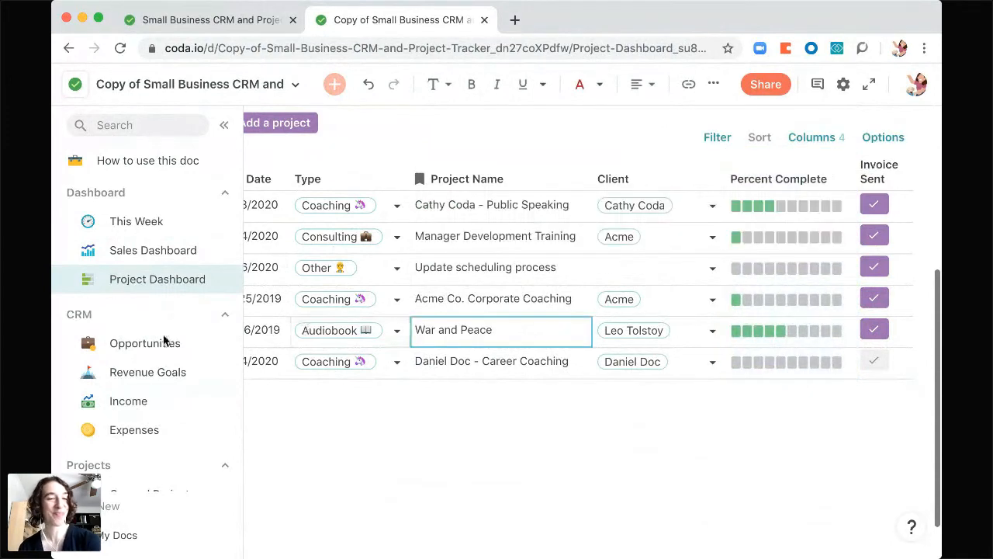
# Step: Check the expense instructions in How to use this doc, and review the Expenses table's columns through Receipt image
pyautogui.click(157, 159)
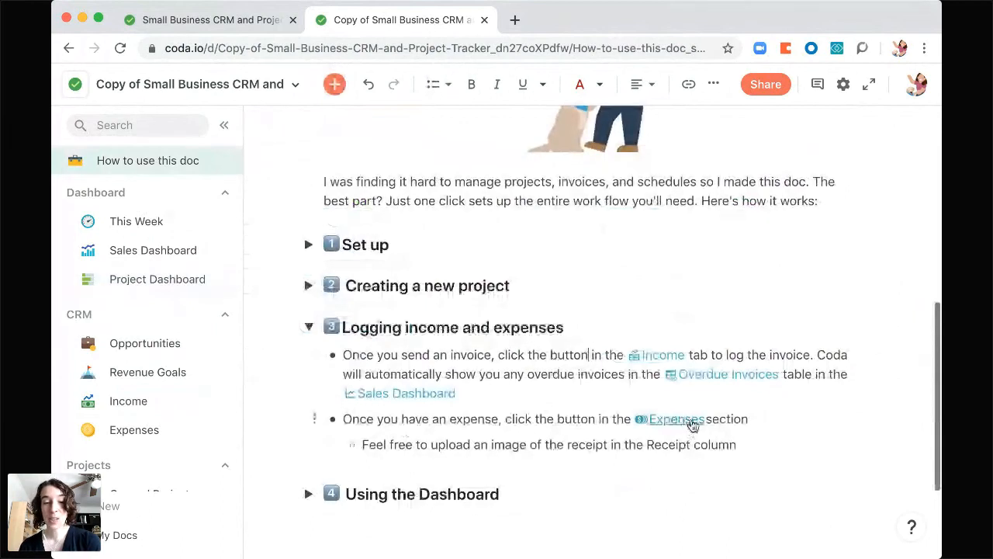
pyautogui.click(116, 433)
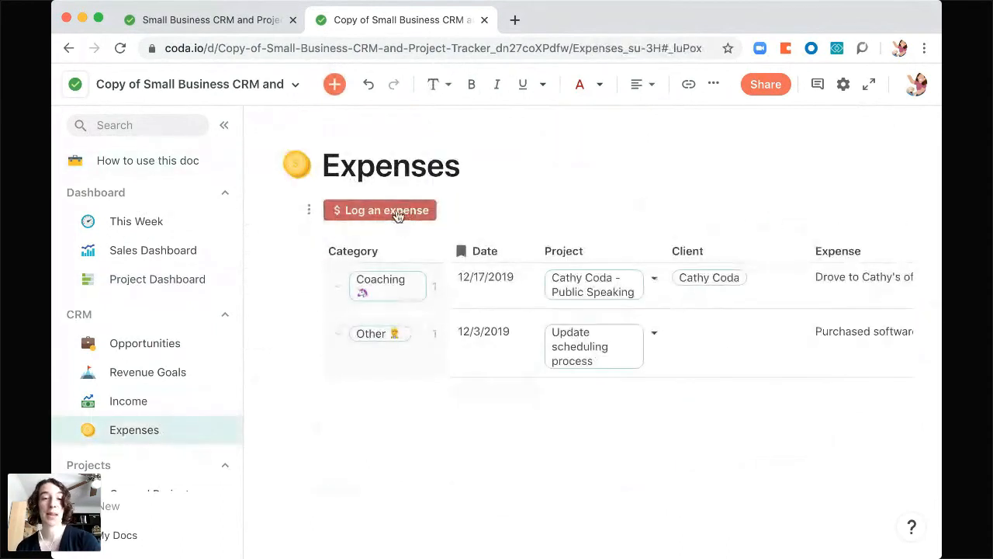
pyautogui.hscroll(5, 703, 354)
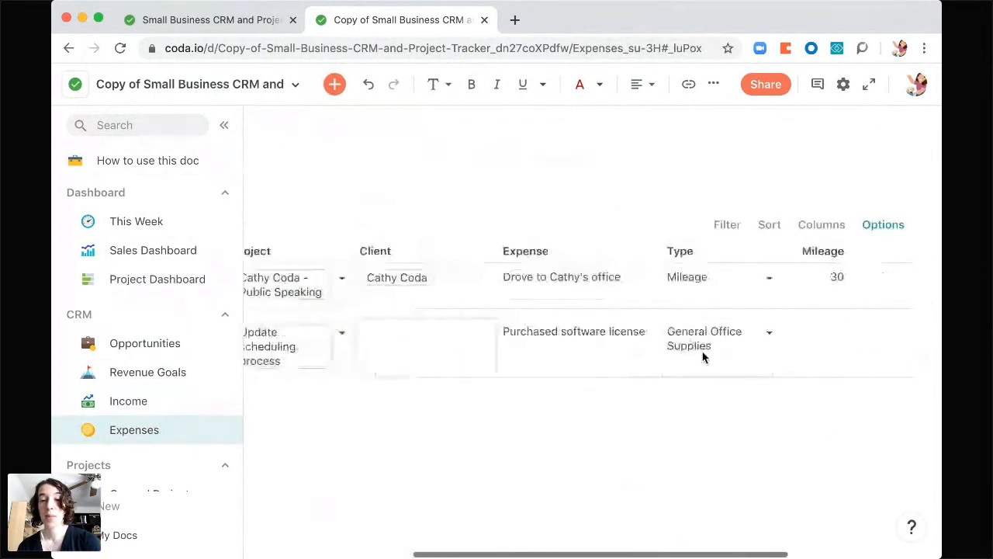
pyautogui.hscroll(3, 703, 354)
pyautogui.moveTo(826, 359)
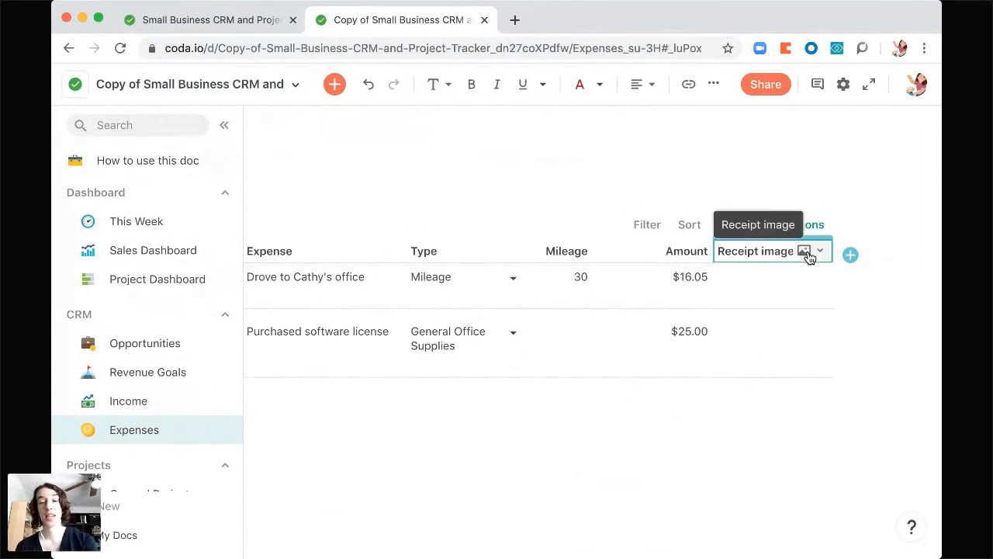
pyautogui.click(727, 286)
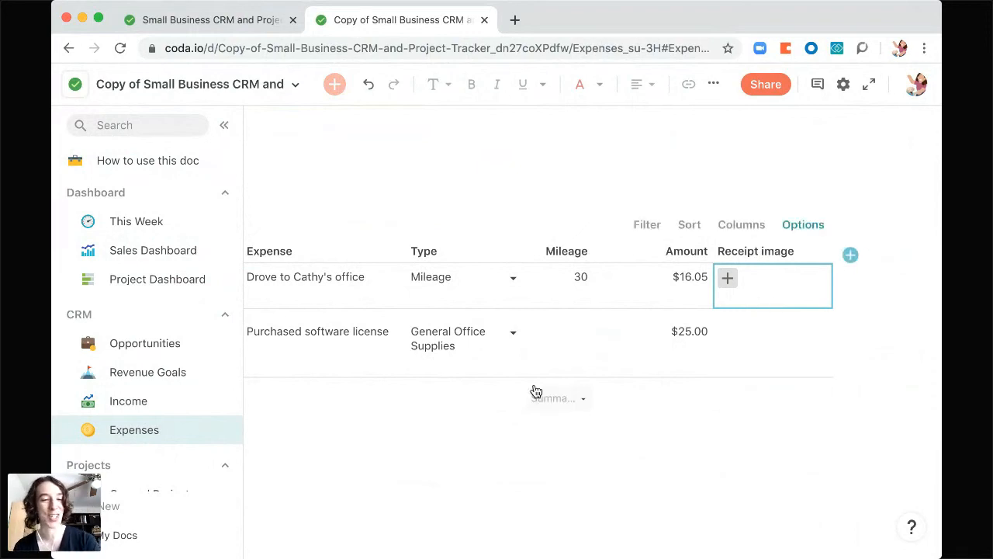
pyautogui.hscroll(-3, 535, 391)
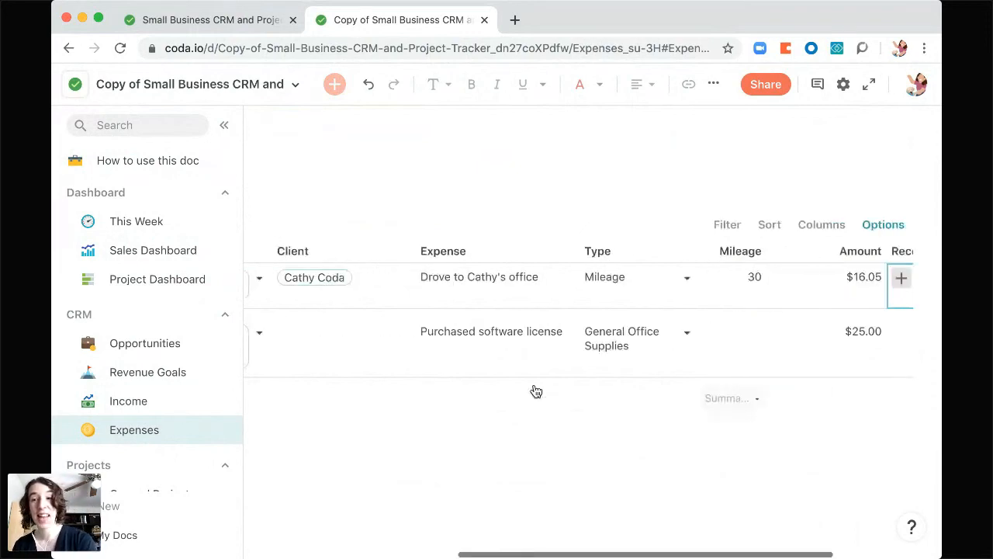
# Step: In How to use this doc, collapse Logging income and expenses, expand Using the Dashboard, and read its instructions
pyautogui.click(165, 165)
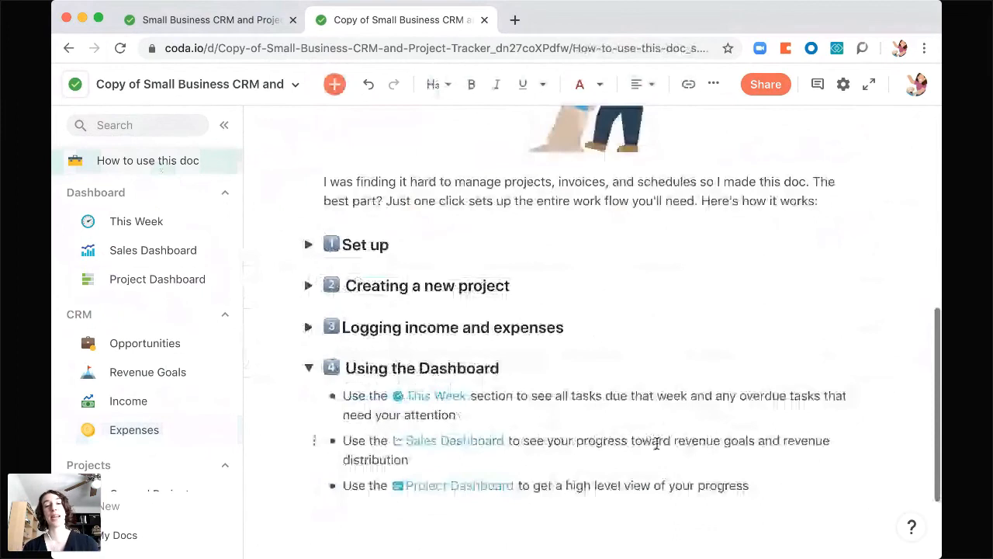
pyautogui.scroll(-2, 656, 443)
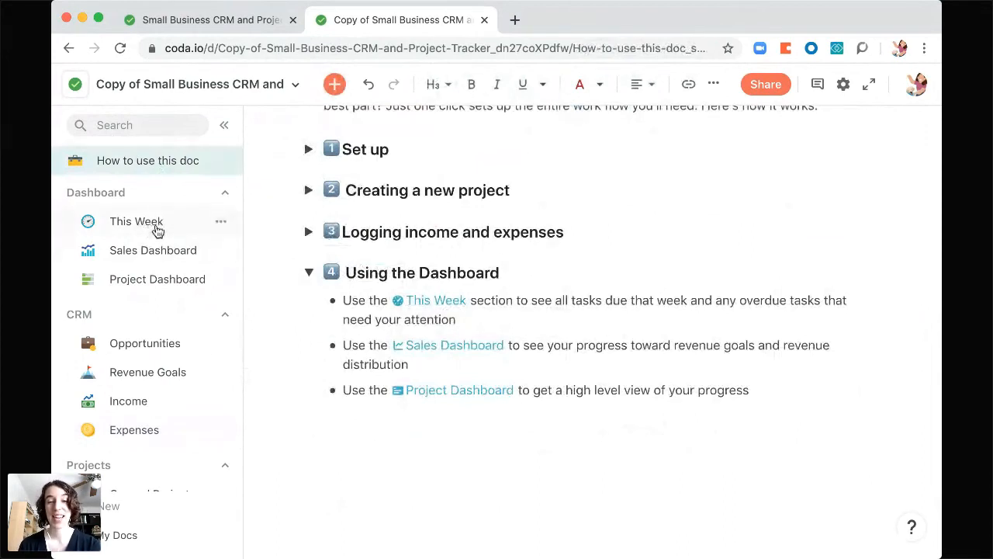
pyautogui.moveTo(469, 358)
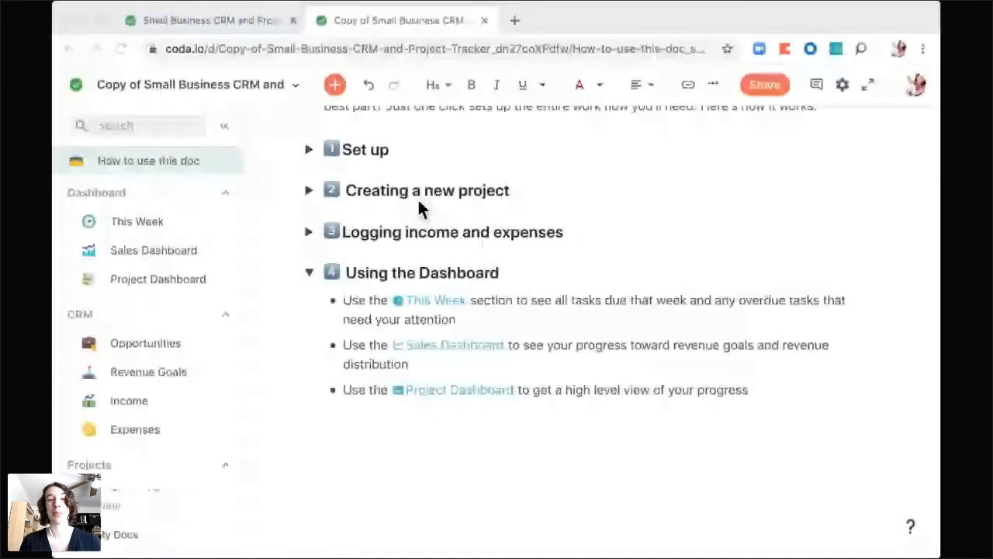
# Step: Open the This Week section and inspect the This Week table's filter conditions, leaving them as they are
pyautogui.click(705, 266)
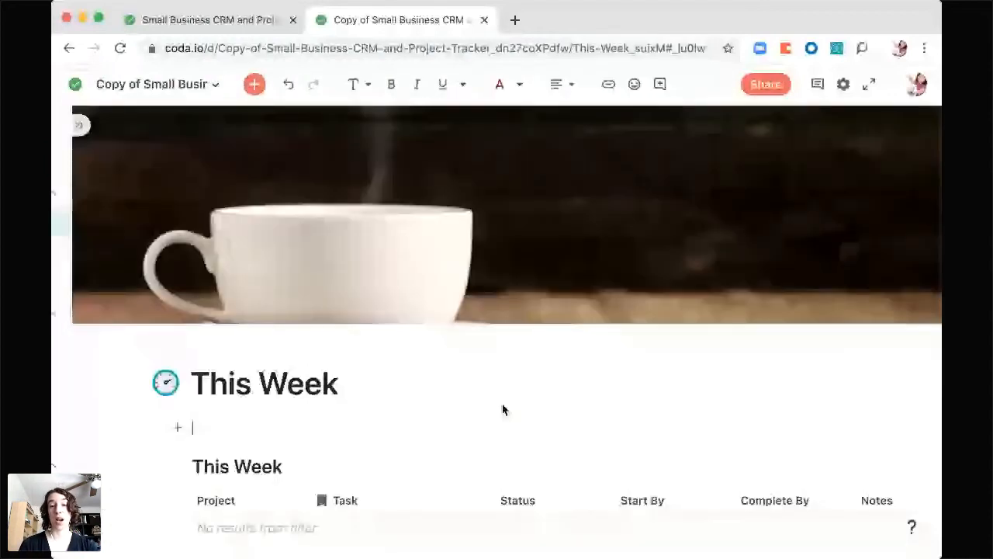
pyautogui.scroll(-3, 707, 338)
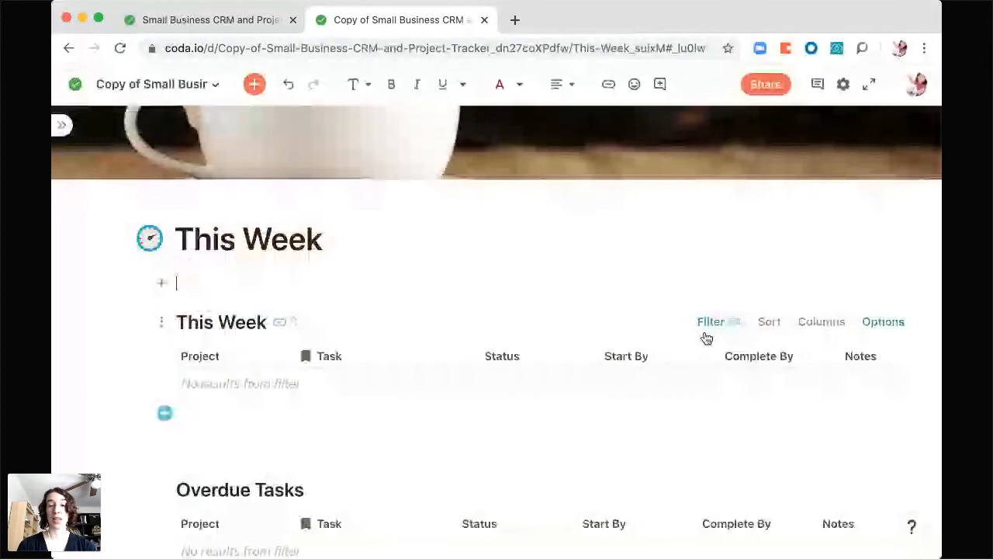
pyautogui.click(711, 325)
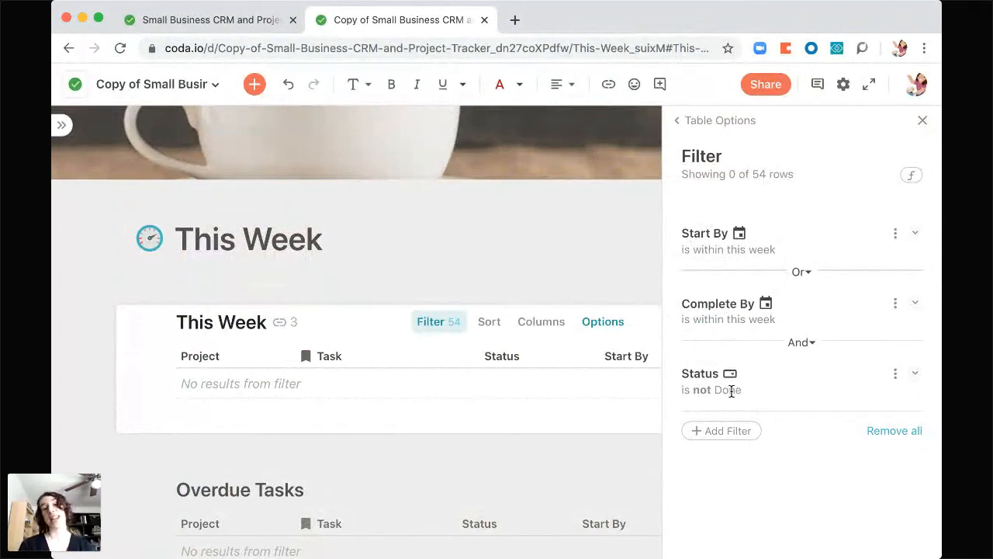
pyautogui.click(922, 121)
pyautogui.scroll(-2, 483, 458)
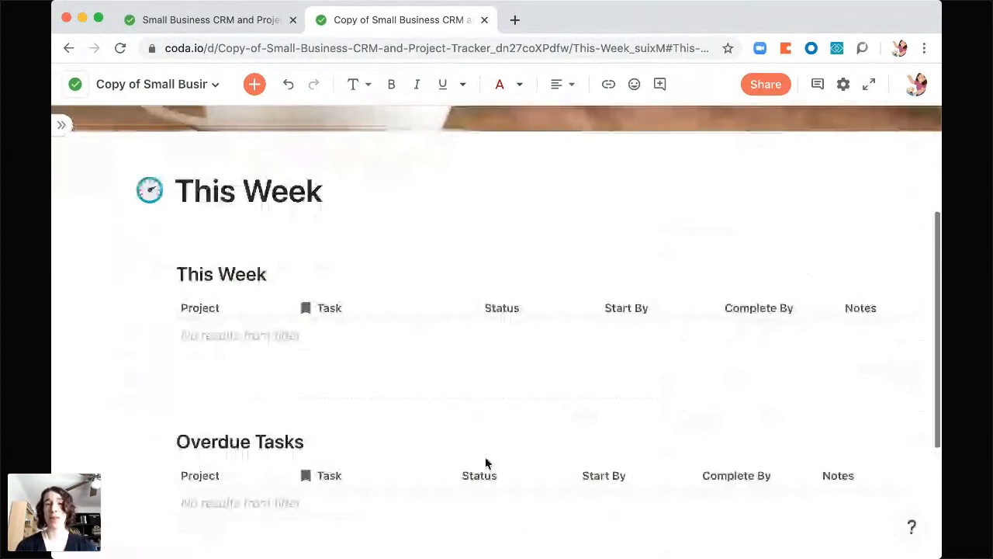
# Step: Inspect the Overdue Tasks table's filter conditions and look over the This Week section again
pyautogui.scroll(-2, 487, 464)
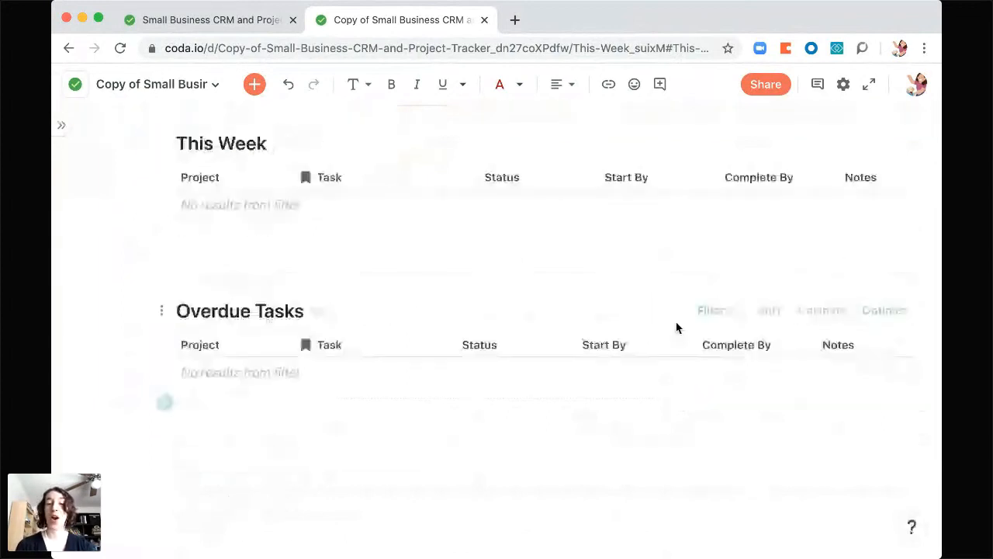
pyautogui.click(708, 311)
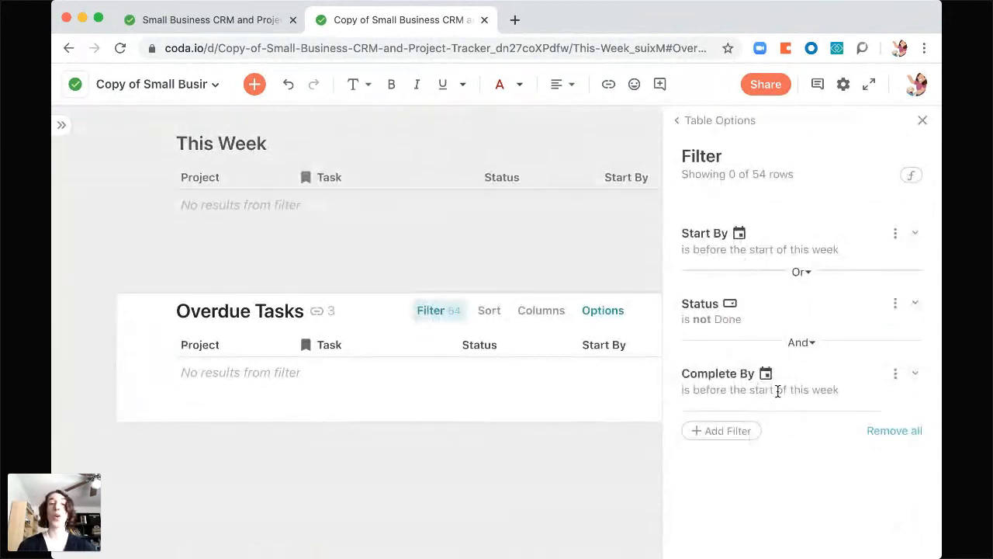
pyautogui.click(923, 123)
pyautogui.scroll(3, 548, 378)
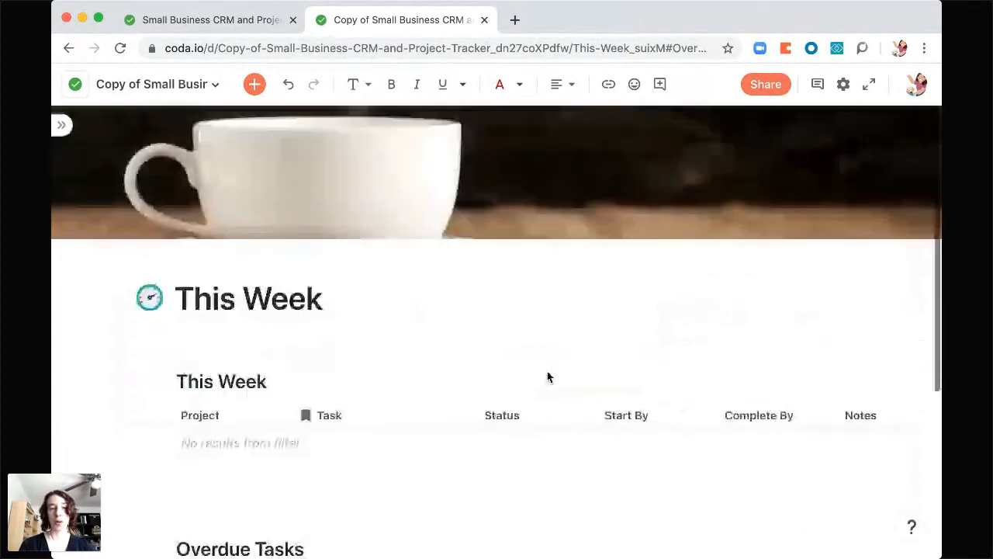
pyautogui.scroll(-1, 548, 377)
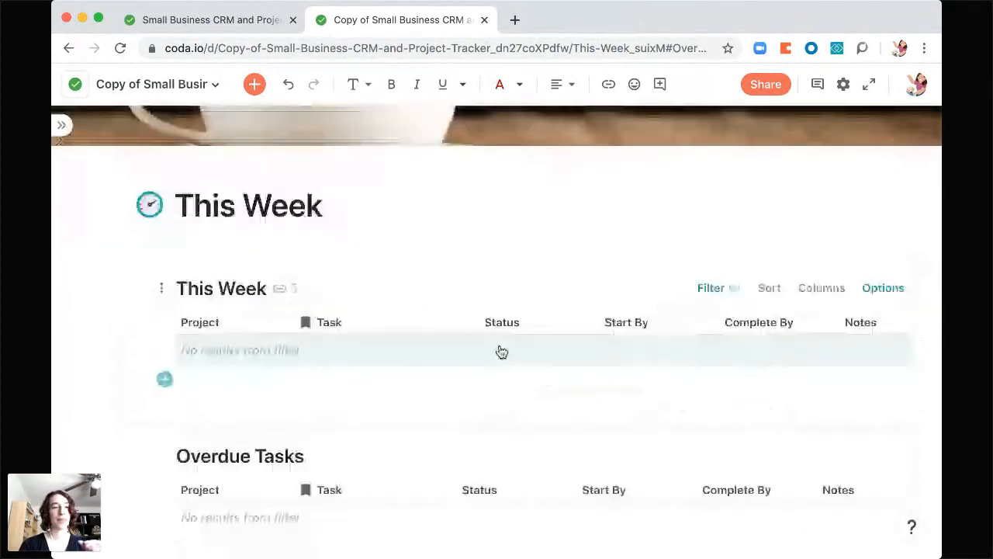
# Step: Open the Sales Dashboard and inspect the formulas behind Amount of Business Closed and Goal without changing them
pyautogui.click(62, 126)
pyautogui.click(140, 256)
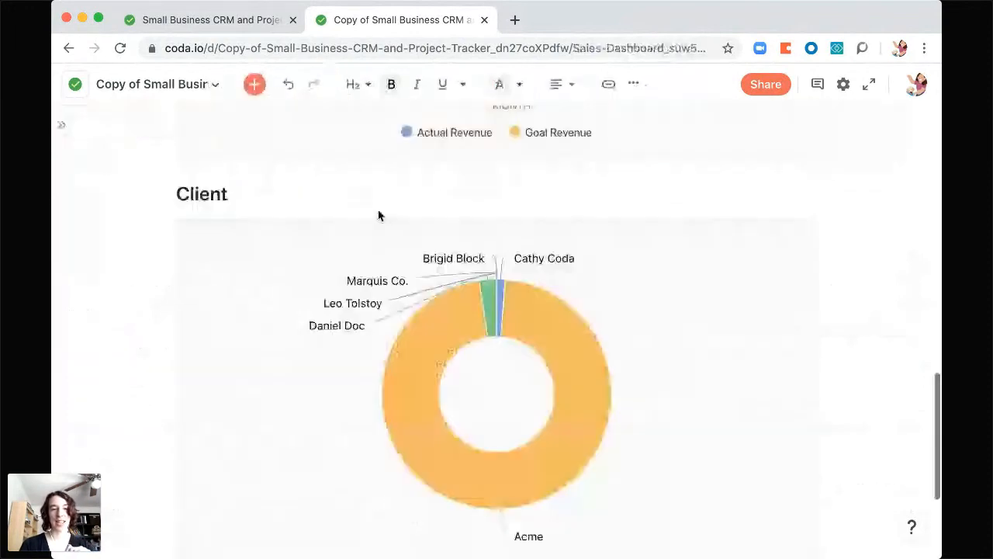
pyautogui.scroll(10, 379, 215)
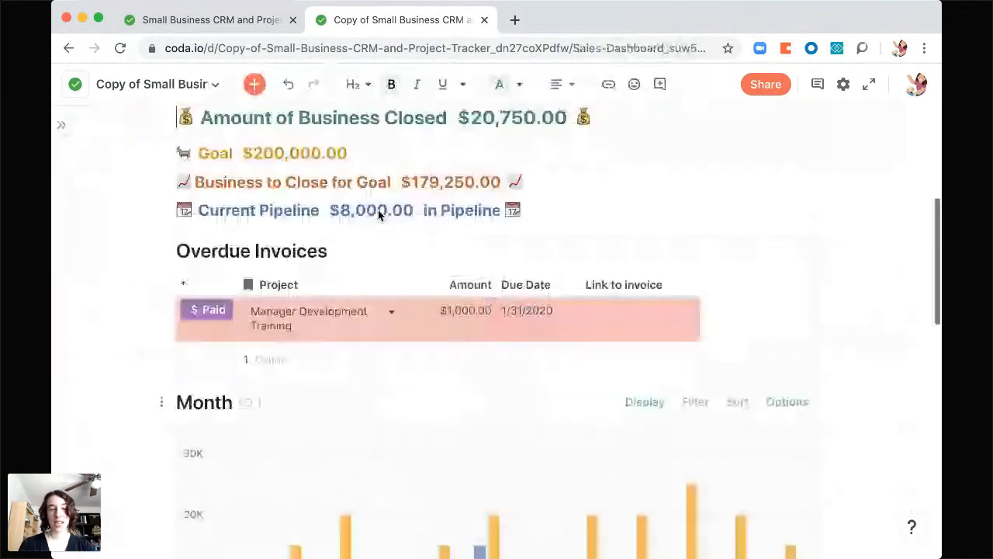
pyautogui.scroll(2, 378, 210)
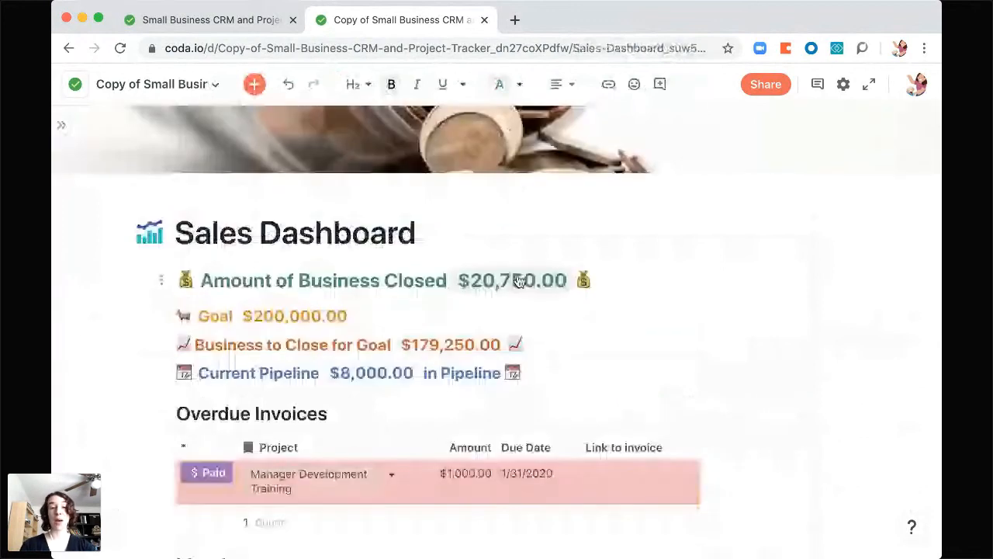
pyautogui.click(518, 278)
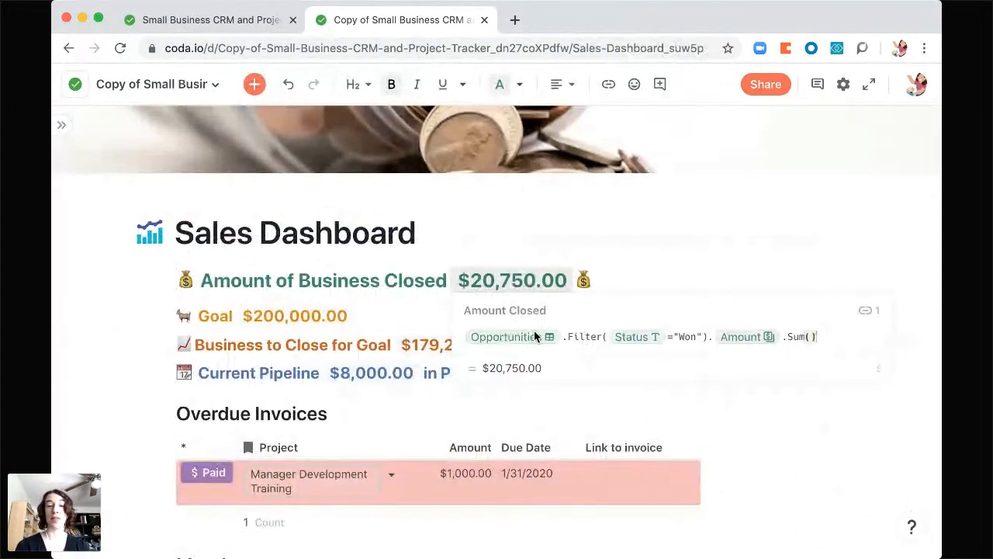
pyautogui.click(314, 318)
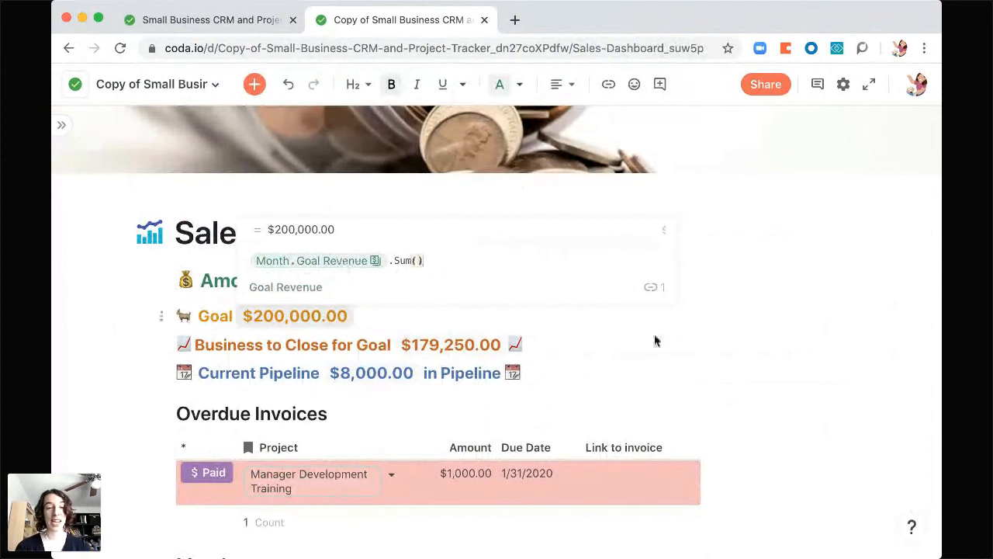
pyautogui.click(633, 348)
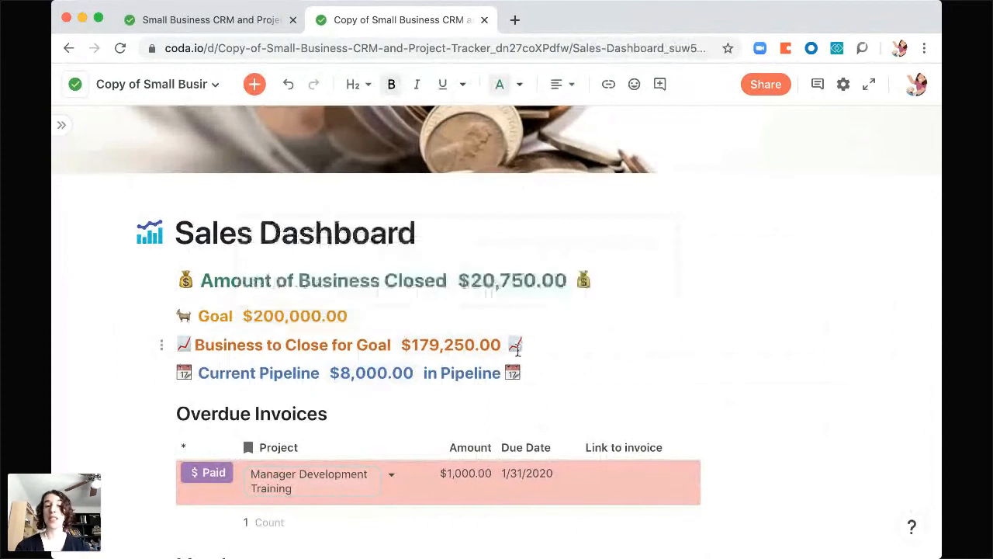
# Step: Inspect the formulas behind Business to Close for Goal and Current Pipeline, leaving both as they are
pyautogui.click(467, 344)
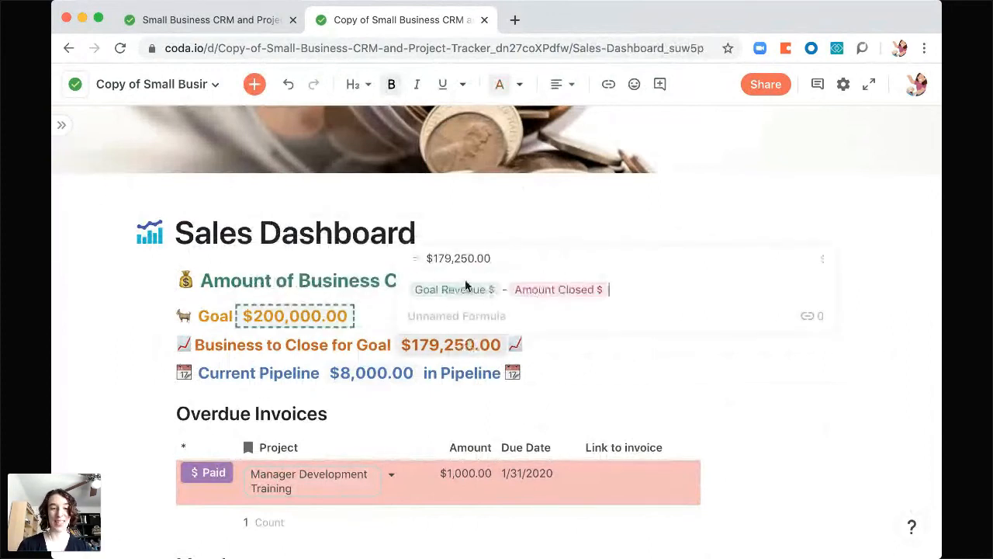
pyautogui.click(594, 381)
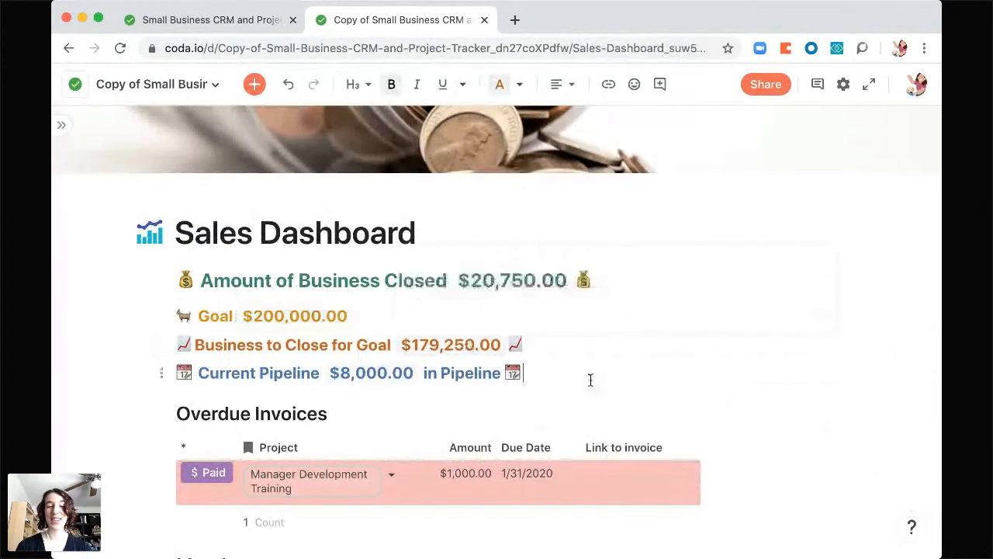
pyautogui.click(369, 376)
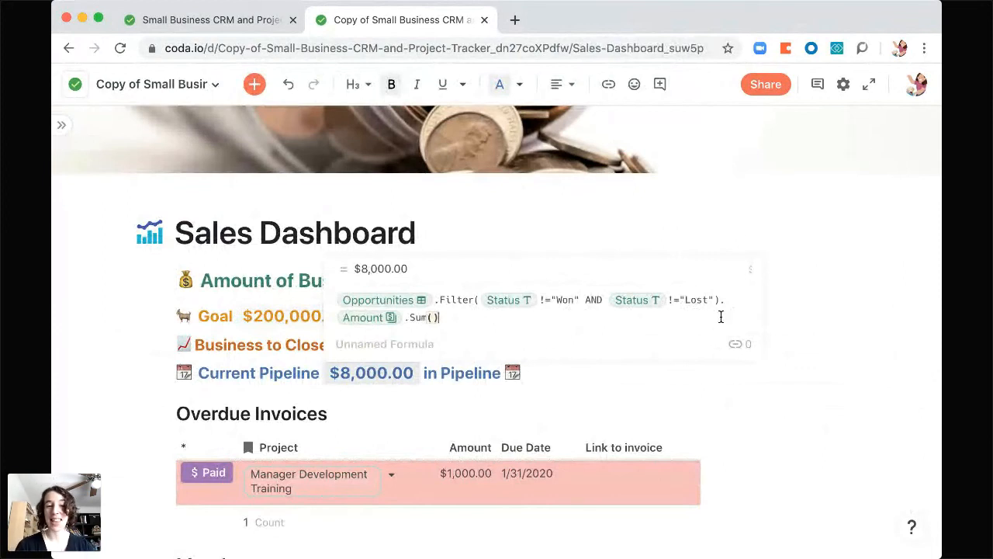
pyautogui.click(554, 382)
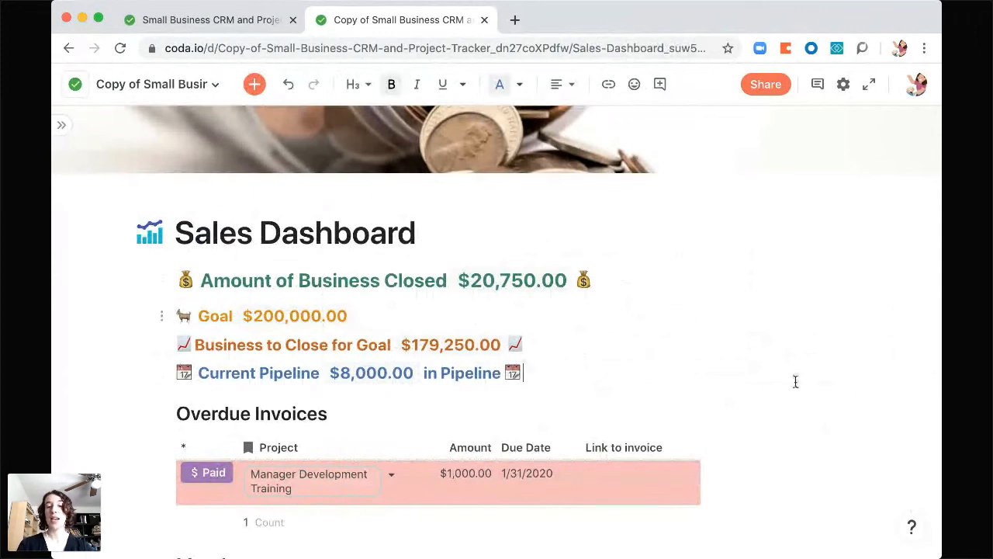
# Step: Check the filter of the Overdue Invoices table in the Sales Dashboard without changing it
pyautogui.scroll(-2, 819, 467)
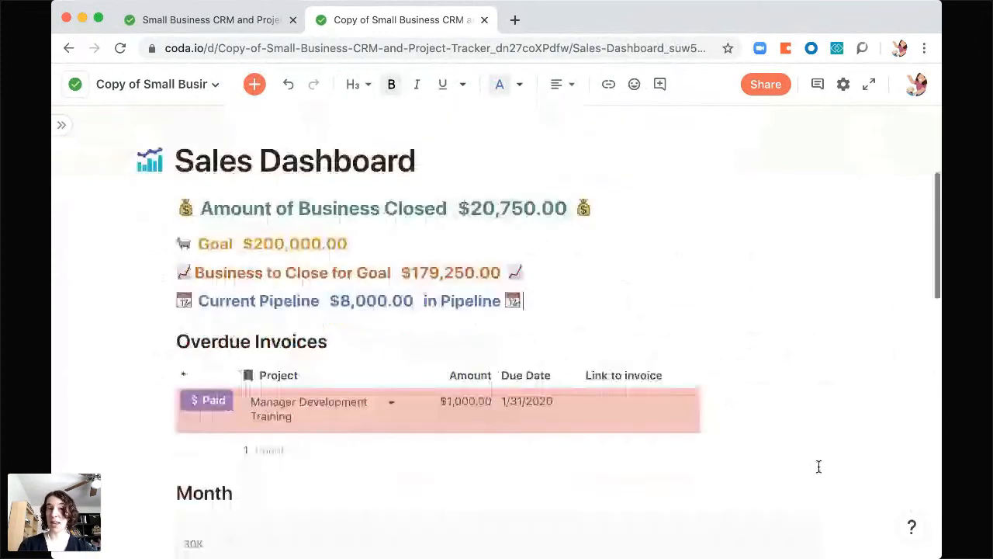
pyautogui.scroll(-4, 818, 467)
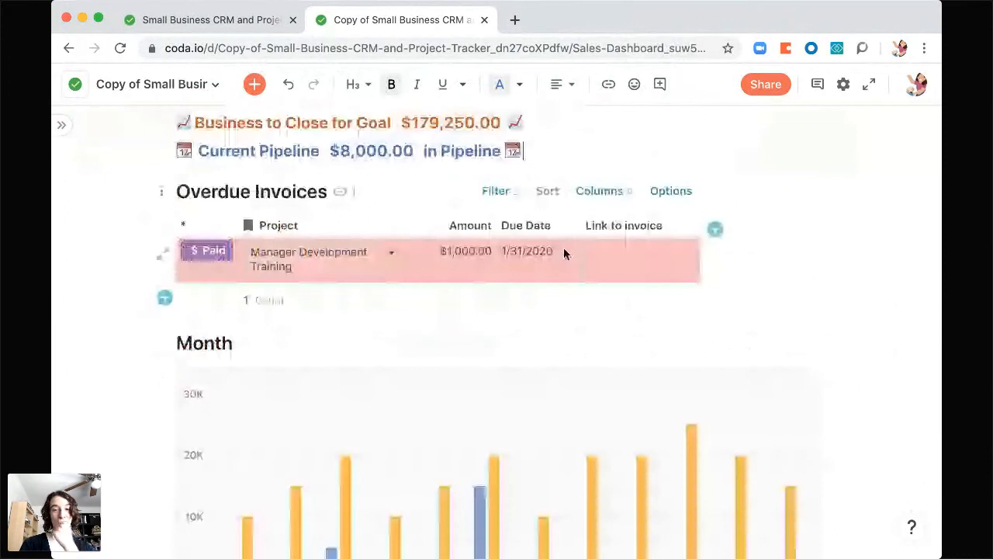
pyautogui.click(496, 192)
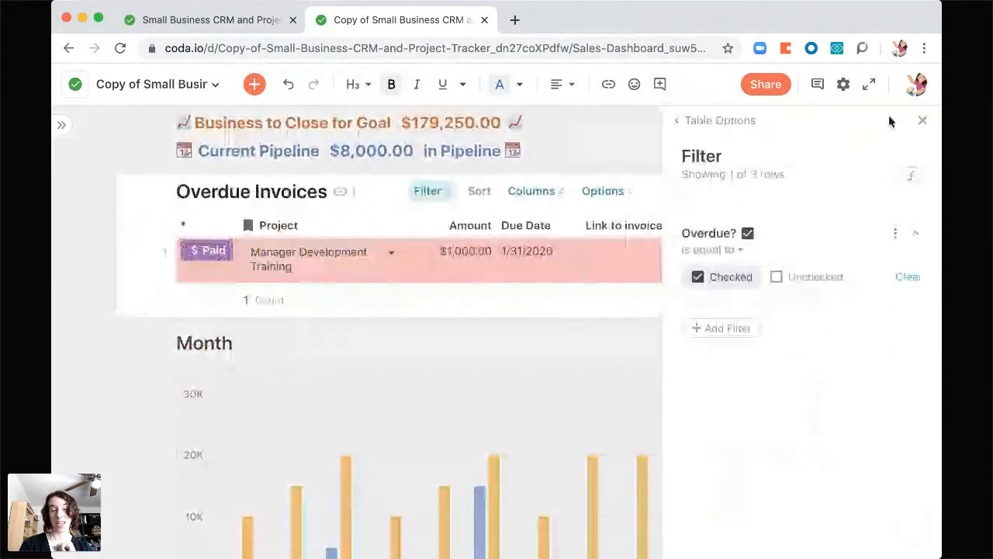
pyautogui.click(922, 123)
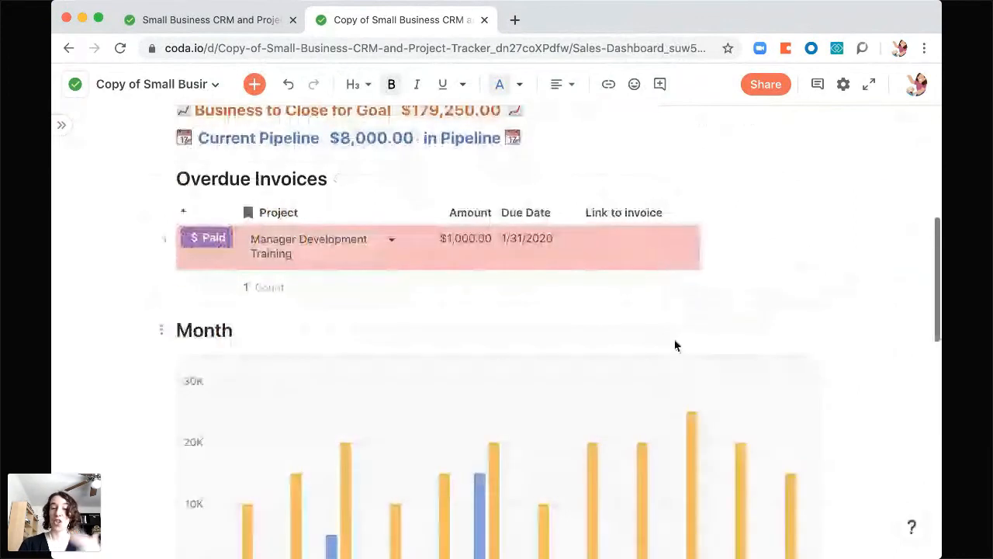
# Step: Examine the Month chart of actual and goal revenue and the Client donut chart in the Sales Dashboard
pyautogui.scroll(-5, 675, 345)
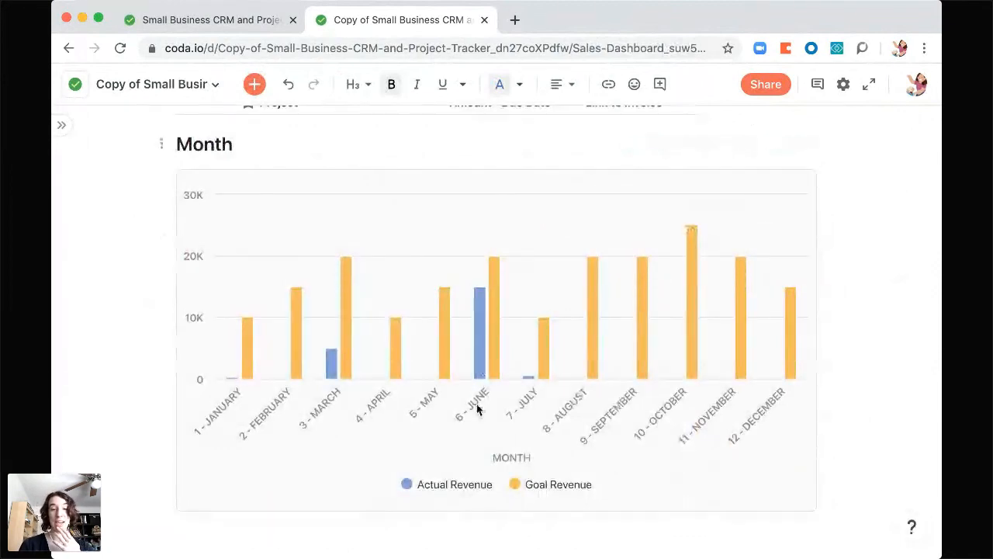
pyautogui.moveTo(477, 375)
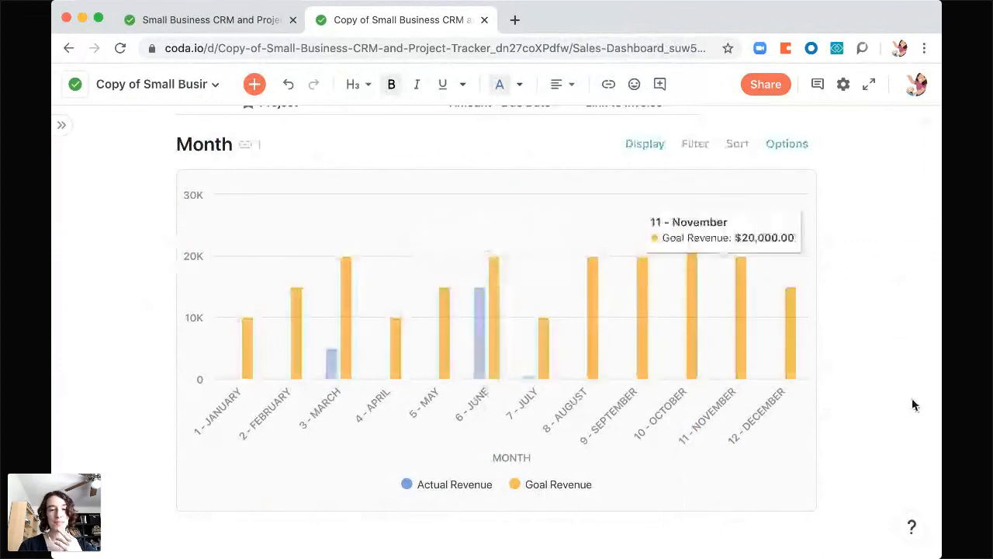
pyautogui.scroll(-5, 912, 403)
pyautogui.scroll(-3, 912, 403)
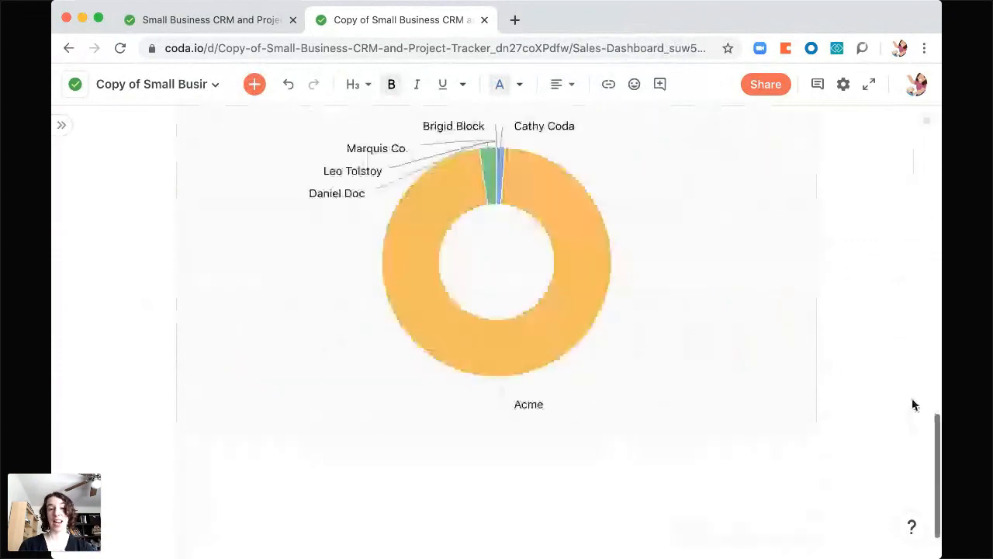
pyautogui.scroll(2, 913, 404)
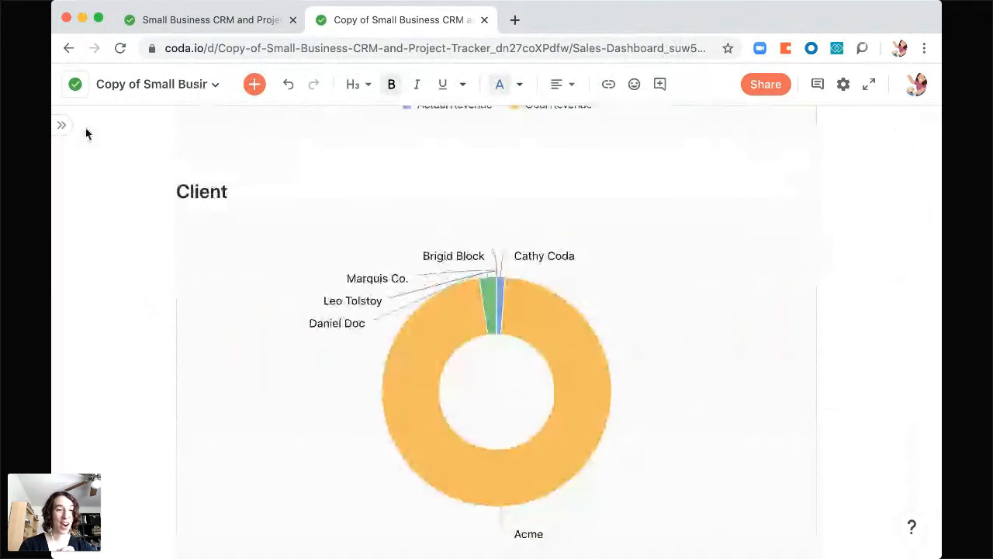
# Step: Open the Project Dashboard and review the project table's columns from Due Date through Assign to Template
pyautogui.click(66, 125)
pyautogui.click(124, 283)
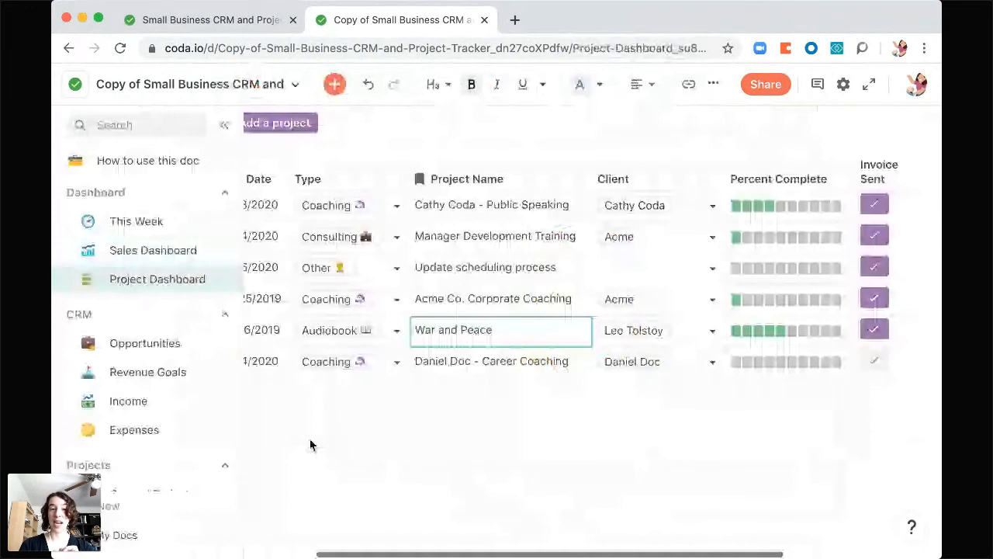
pyautogui.hscroll(-1, 310, 444)
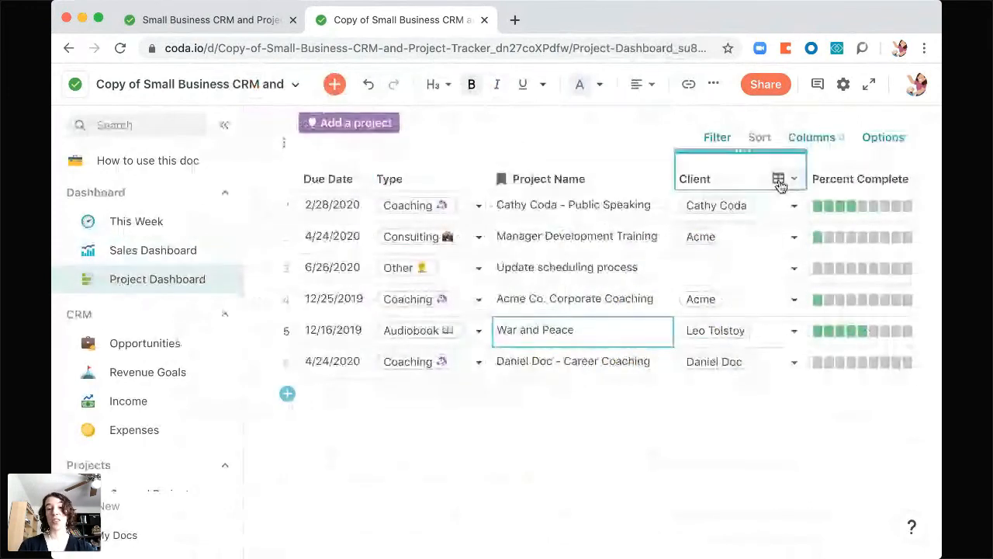
pyautogui.hscroll(3, 728, 298)
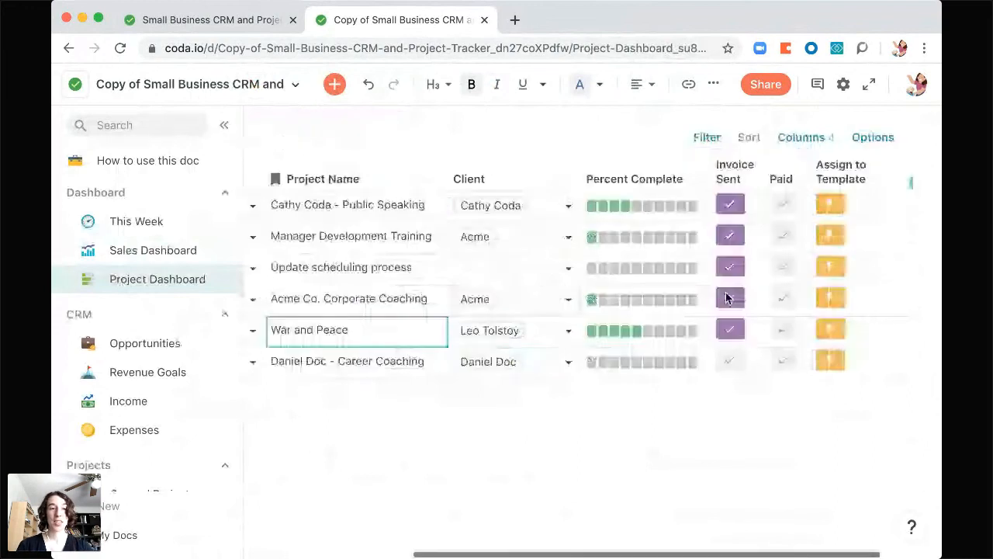
# Step: Return to How to use this doc and collapse the Using the Dashboard instructions
pyautogui.click(173, 166)
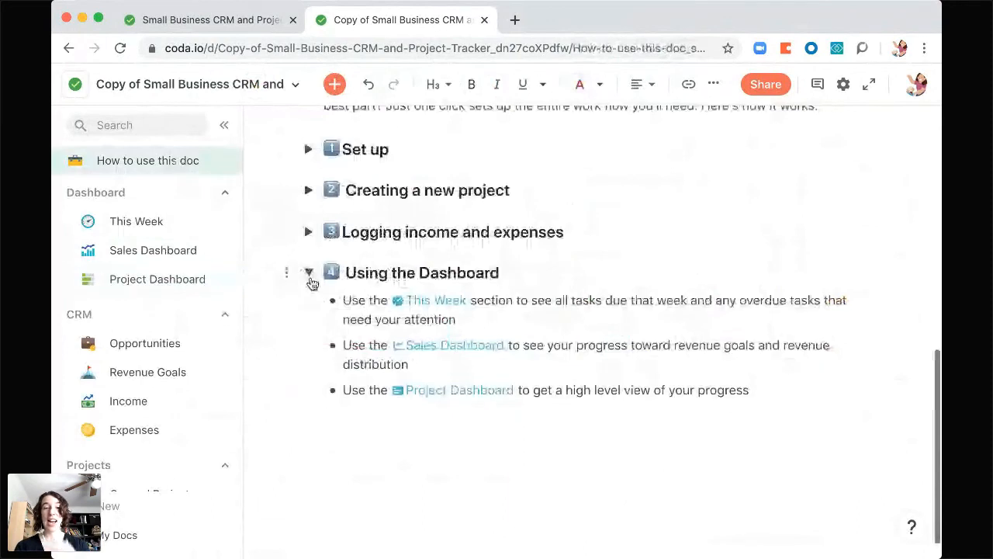
pyautogui.click(309, 275)
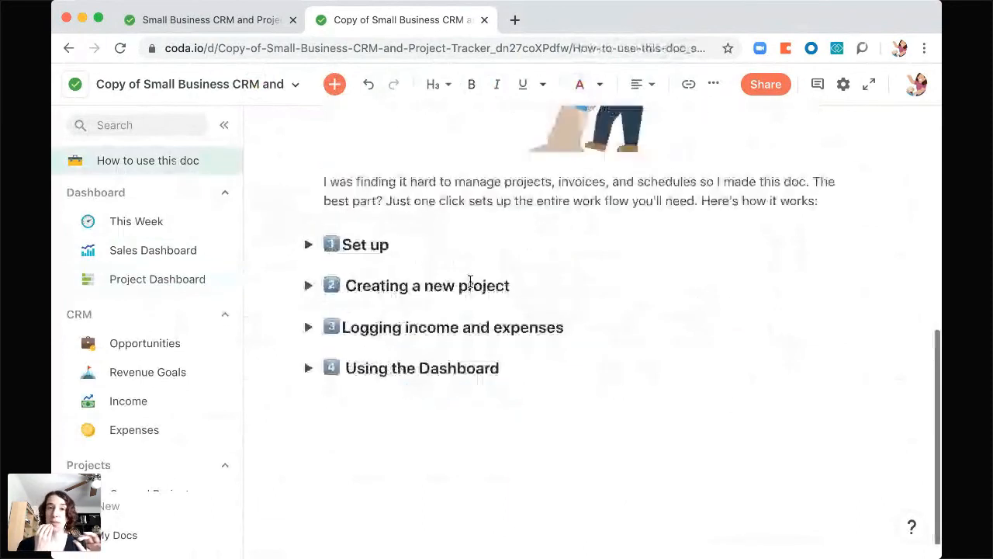
pyautogui.scroll(2, 497, 295)
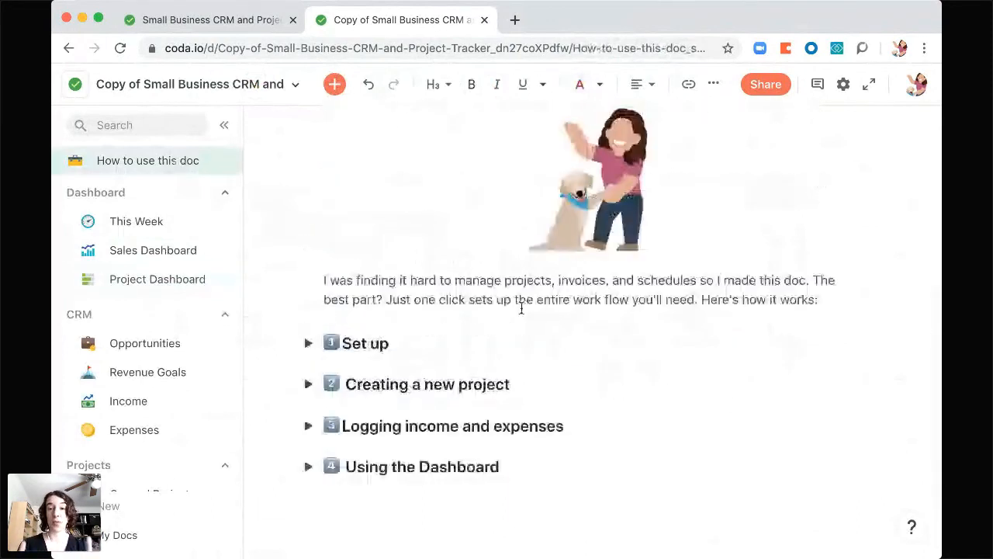
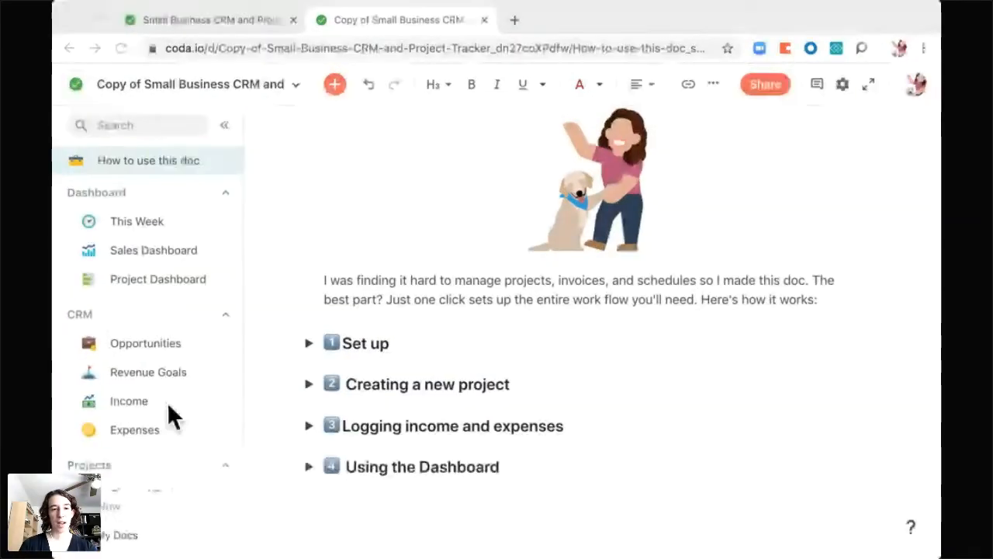
# Step: Add a new section to the doc and title it Offer Template, leaving a blank line below the title
pyautogui.click(159, 206)
pyautogui.scroll(-5, 155, 388)
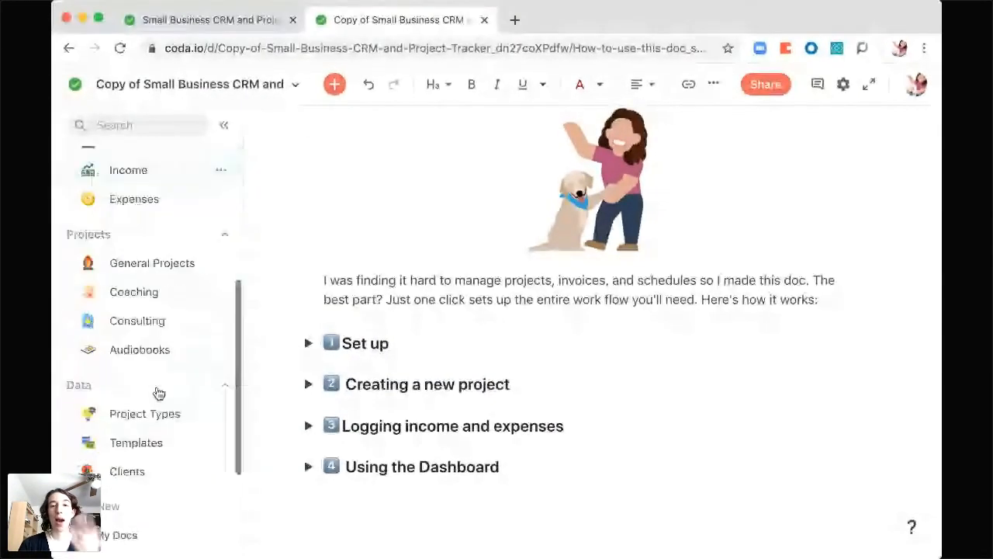
pyautogui.click(118, 506)
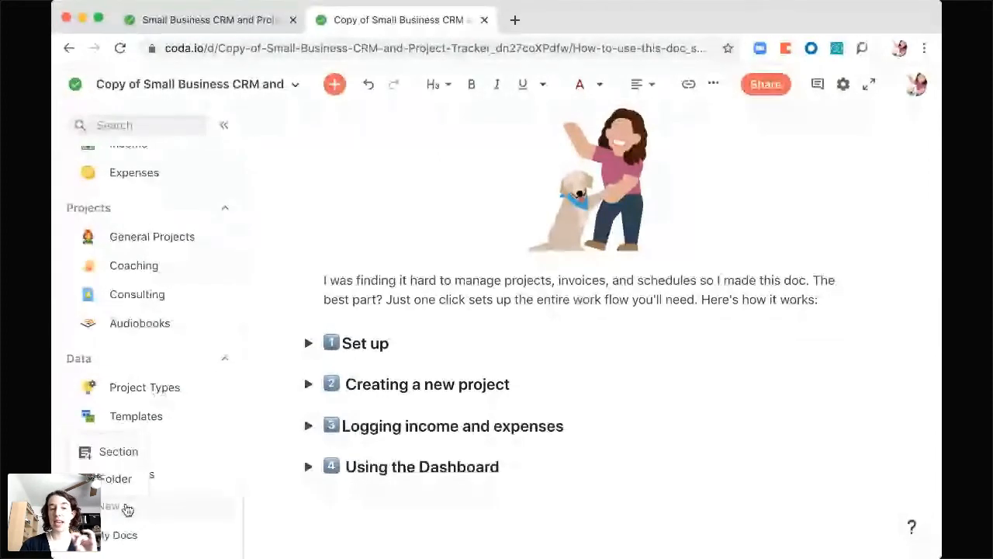
pyautogui.click(136, 452)
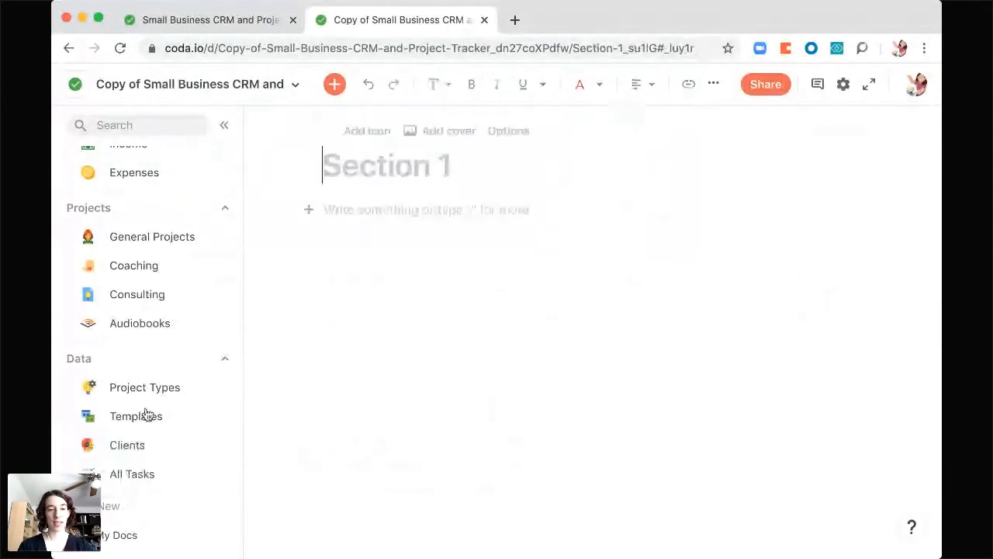
pyautogui.write('Of')
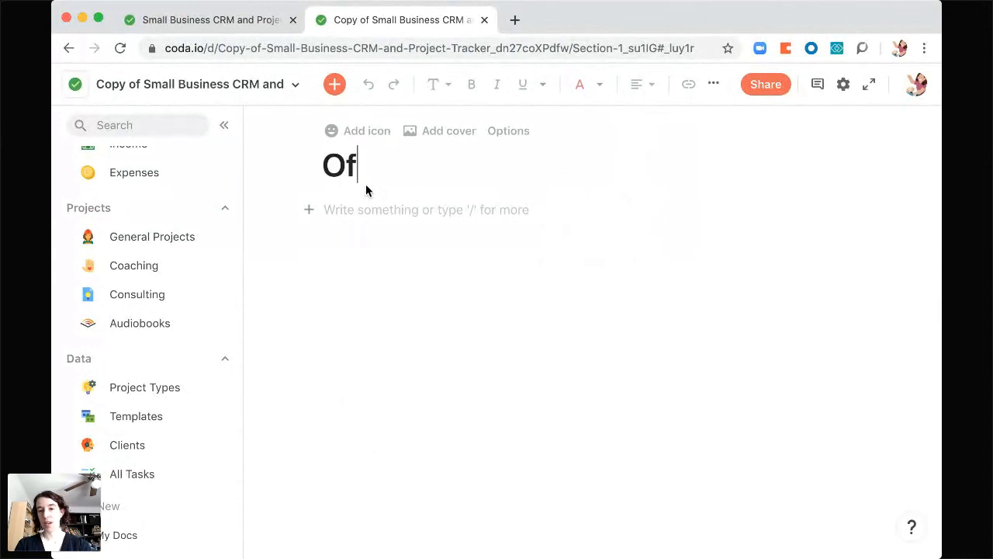
pyautogui.write('fer Template')
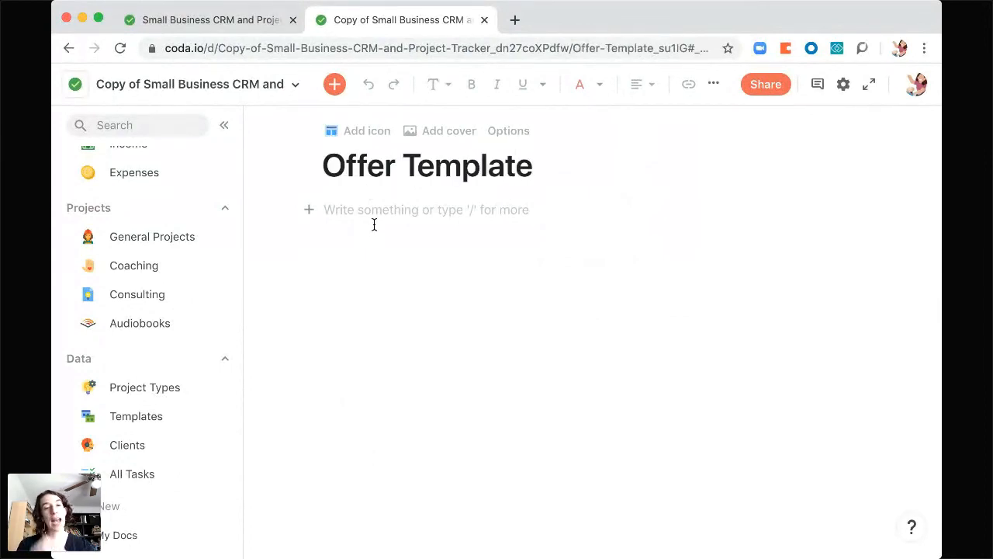
pyautogui.press('Return')
pyautogui.press('Return')
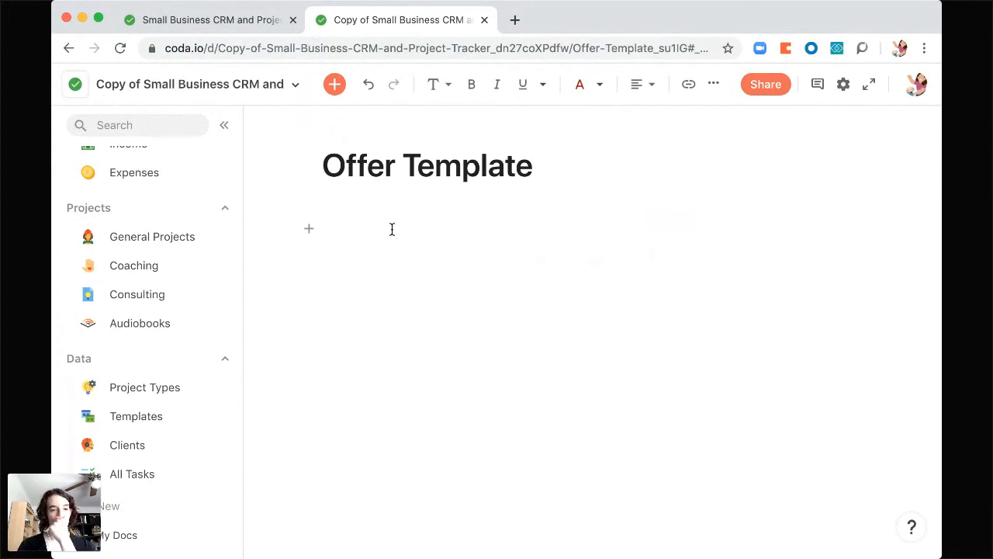
pyautogui.click(392, 229)
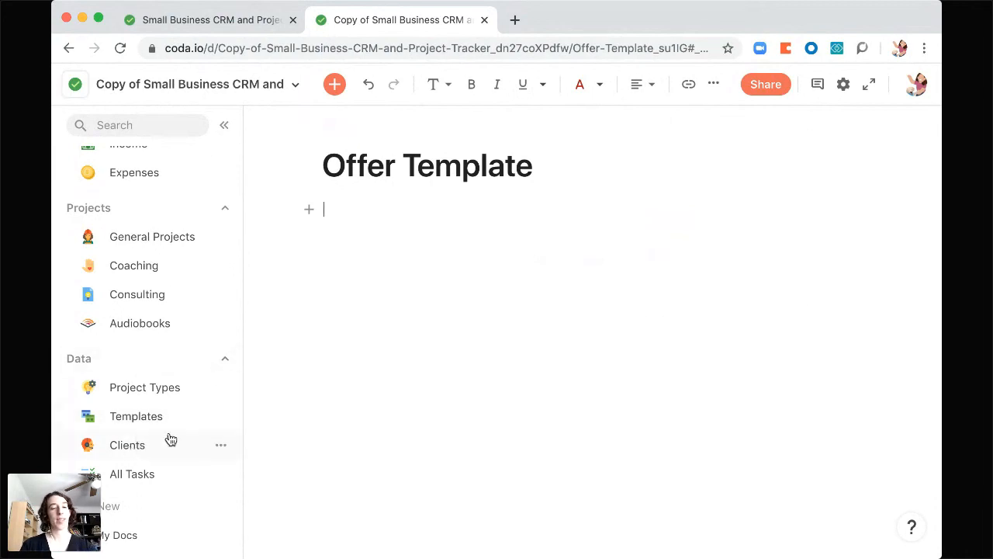
# Step: Add a text column named Prefix at the end of the Clients table
pyautogui.click(145, 444)
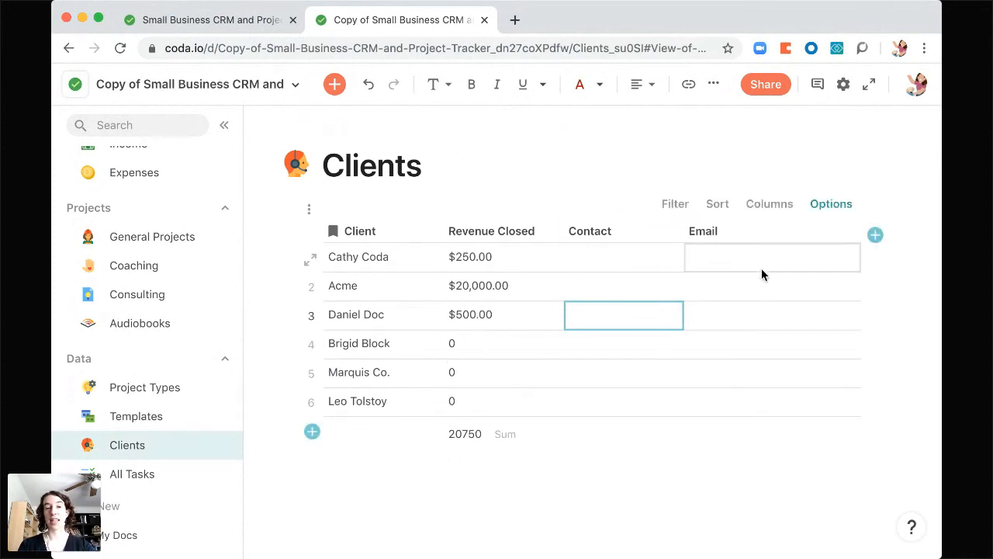
pyautogui.click(874, 235)
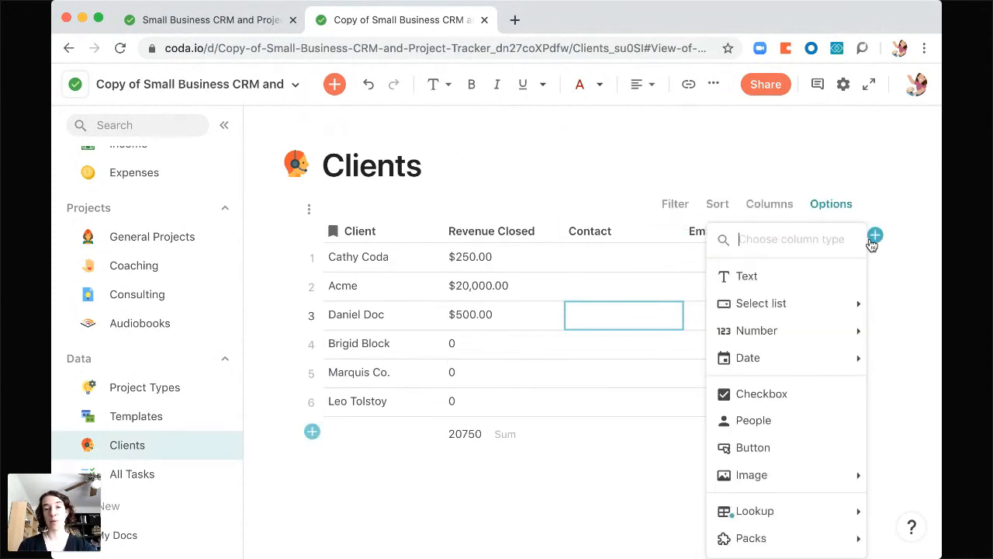
pyautogui.click(799, 284)
pyautogui.doubleClick(838, 233)
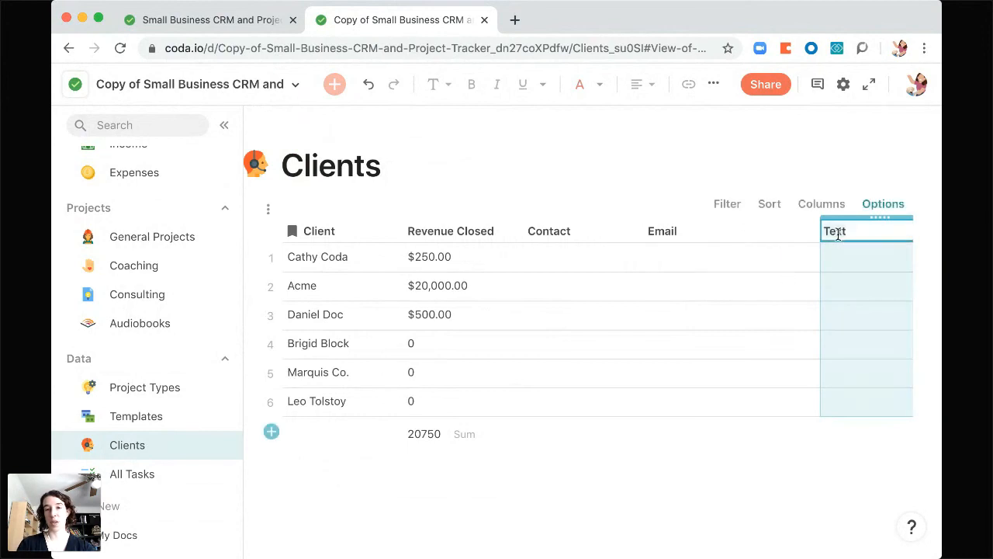
pyautogui.write('Pref')
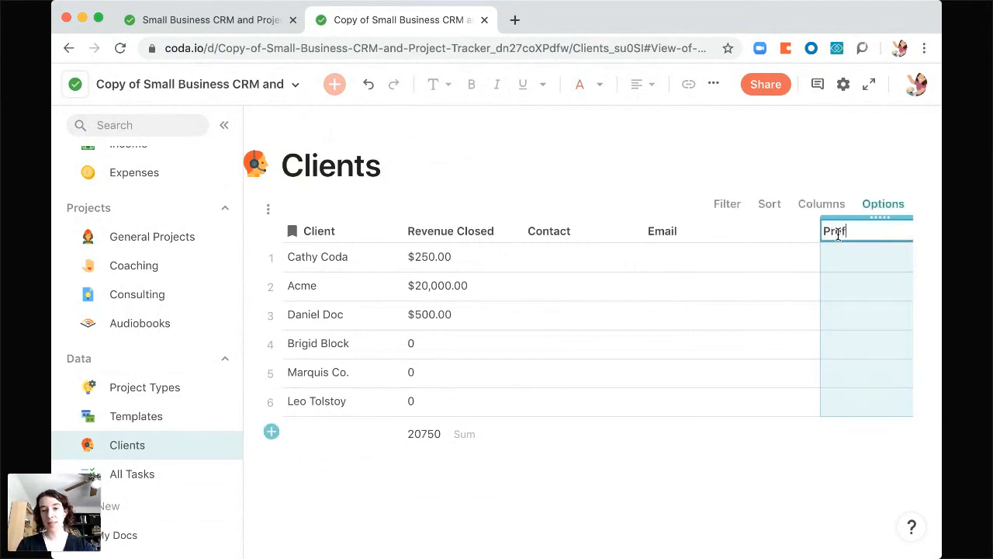
pyautogui.write('ix')
pyautogui.click(834, 257)
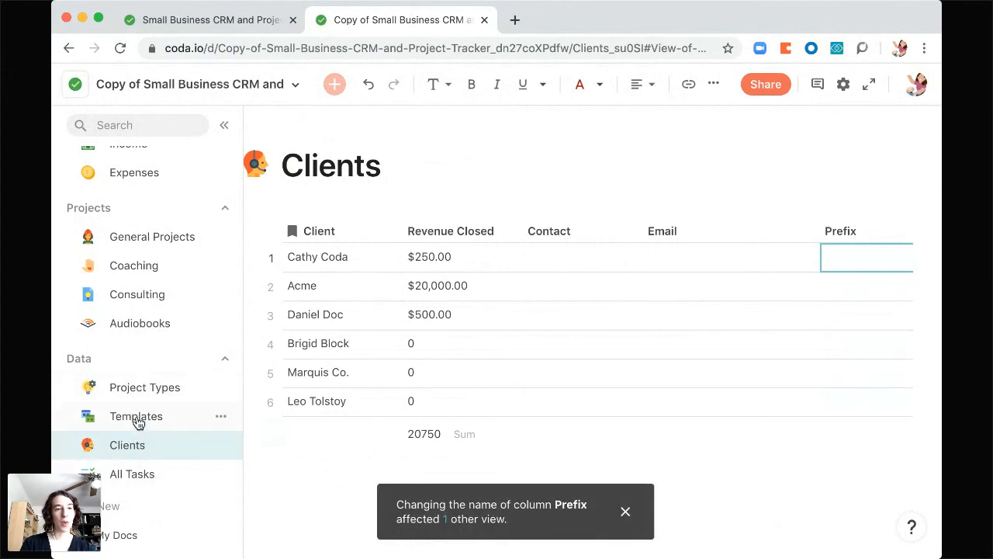
# Step: Return to the Offer Template section and insert a select control named Customer Picker in its body
pyautogui.scroll(8, 137, 422)
pyautogui.click(149, 196)
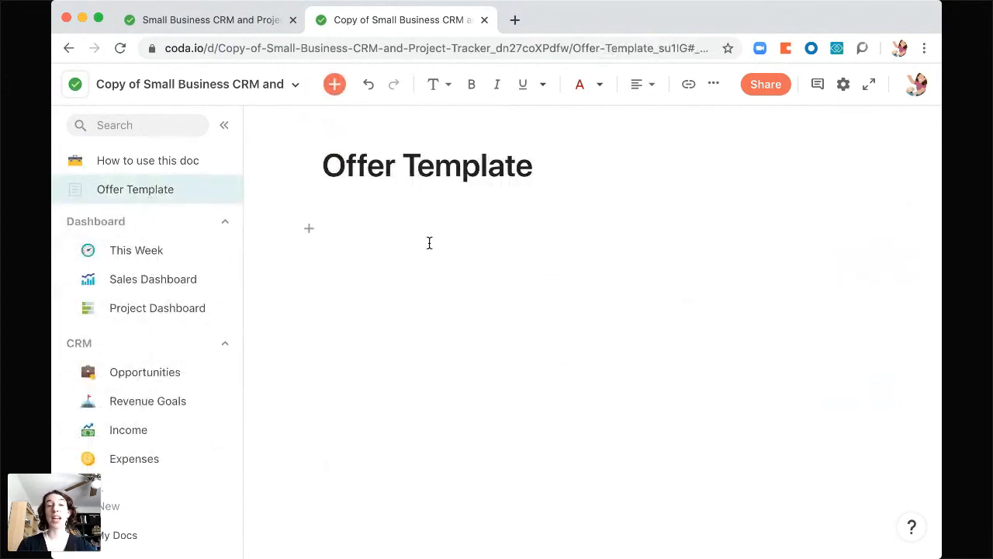
pyautogui.write('/')
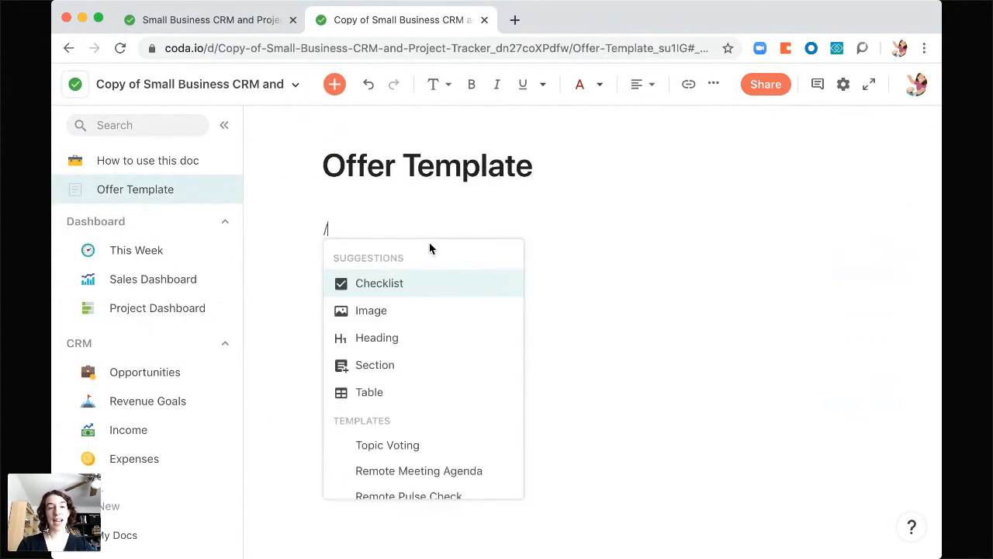
pyautogui.write('cont')
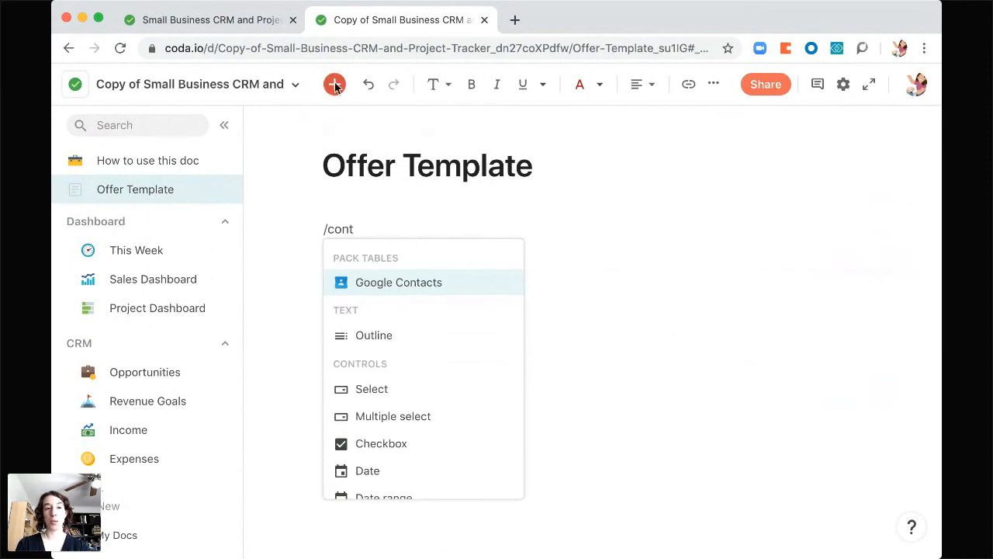
pyautogui.click(431, 388)
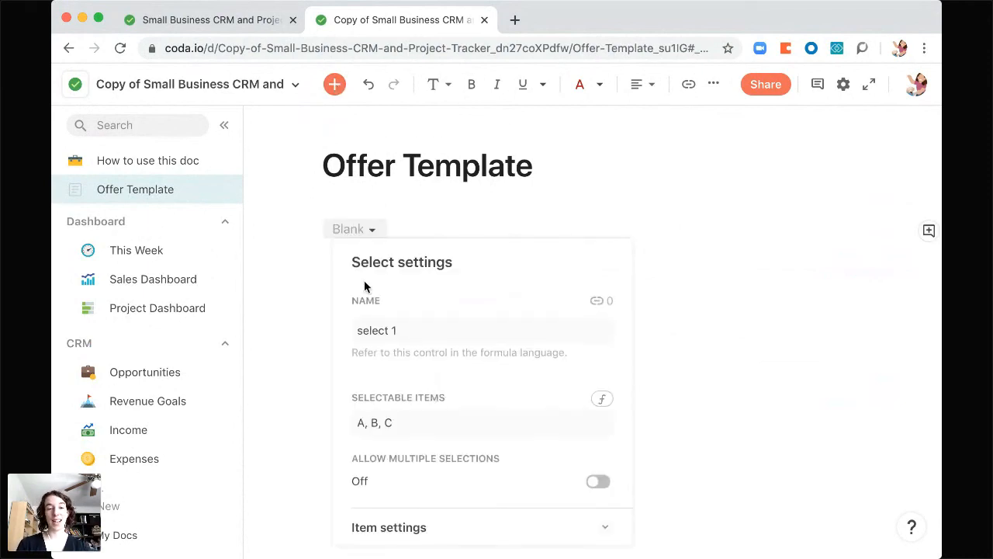
pyautogui.click(402, 331)
pyautogui.write('Customer Picker')
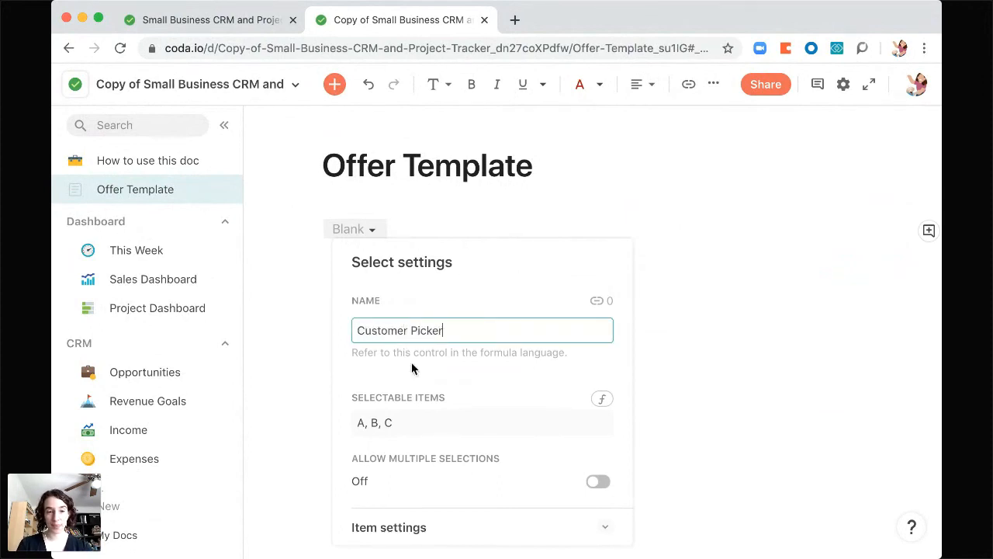
# Step: Replace Customer Picker's selectable items with a formula pointing to the Client table, and check its list of choices
pyautogui.press('Tab')
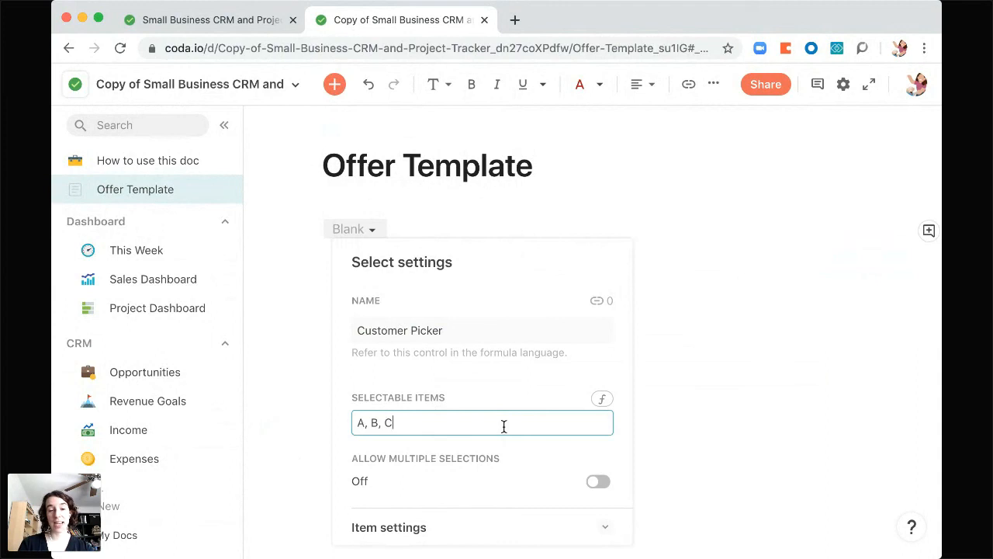
pyautogui.press('super+a')
pyautogui.press('BackSpace')
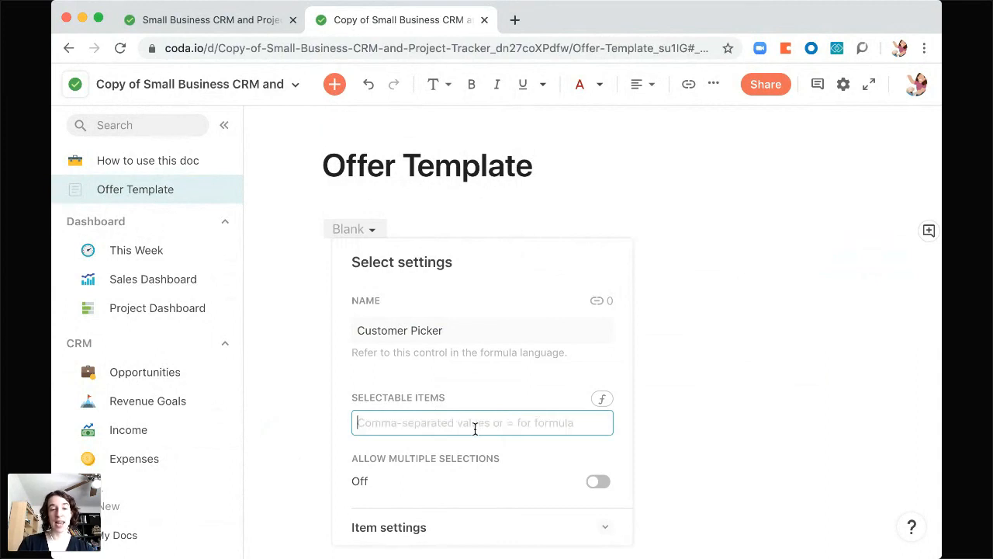
pyautogui.click(601, 399)
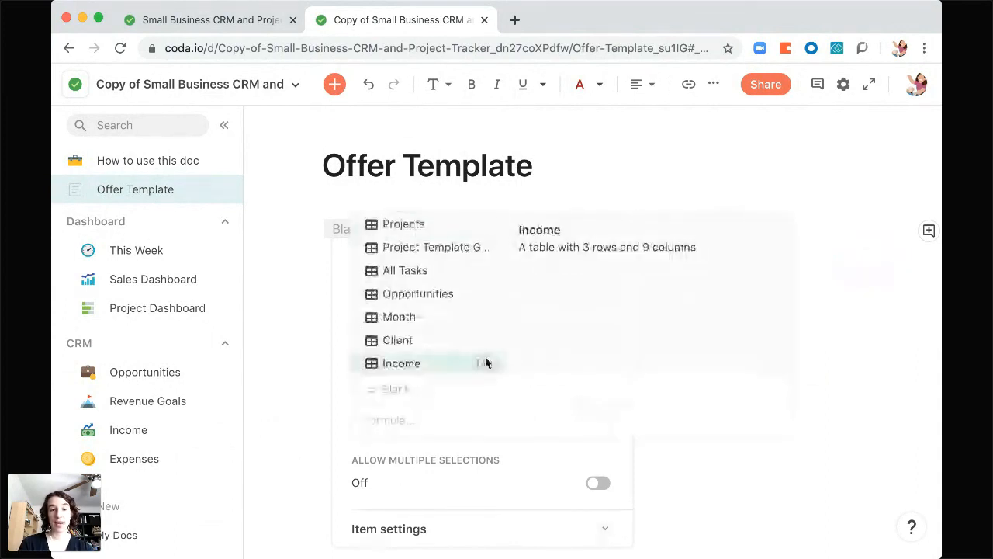
pyautogui.click(430, 338)
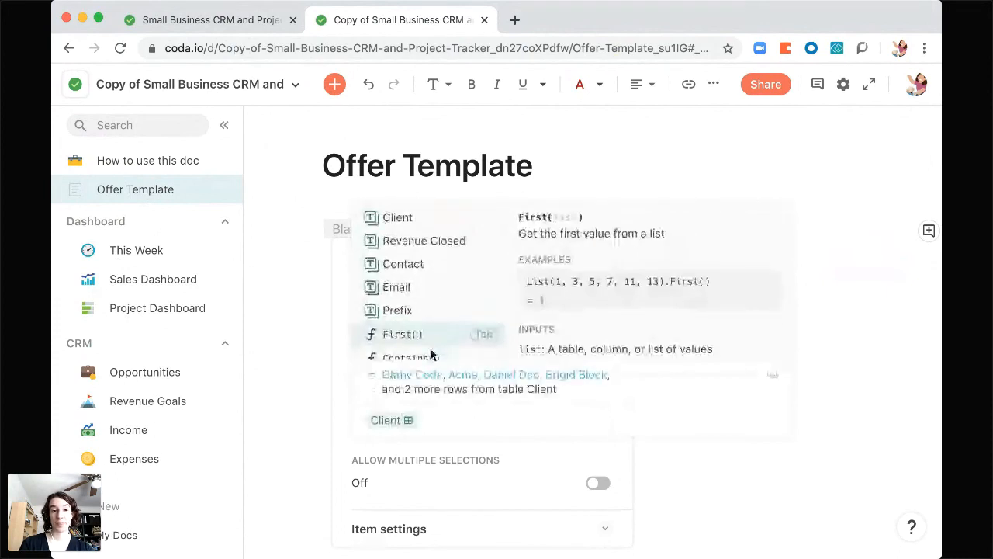
pyautogui.press('Return')
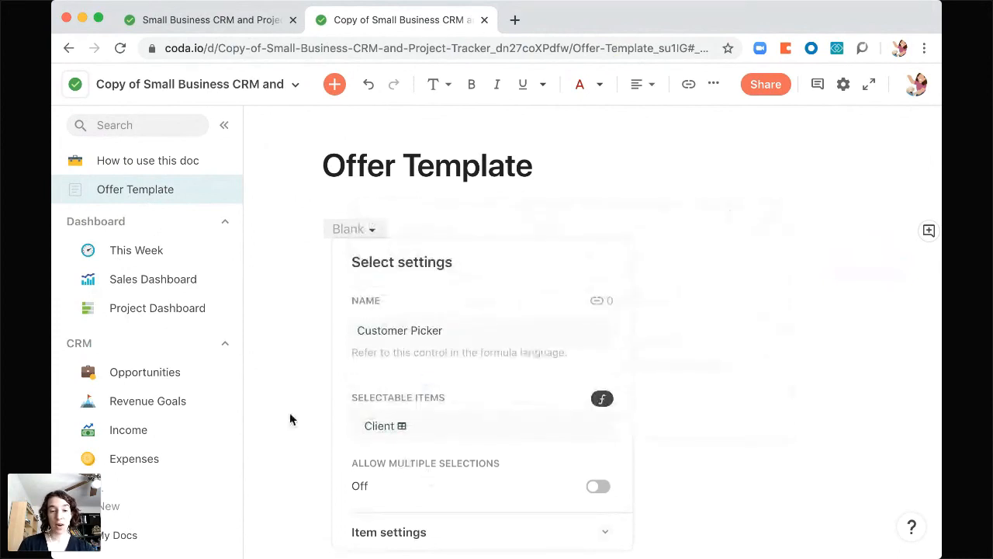
pyautogui.click(290, 419)
pyautogui.click(361, 230)
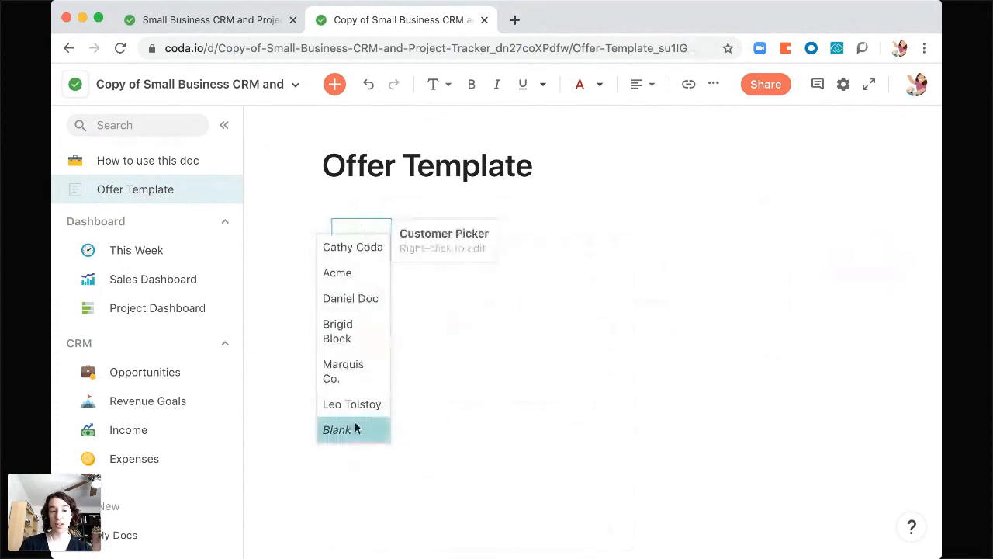
pyautogui.click(398, 285)
# Step: Label the picker with "Select a client" in front of it, and begin a greeting line below with "Dear"
pyautogui.click(310, 229)
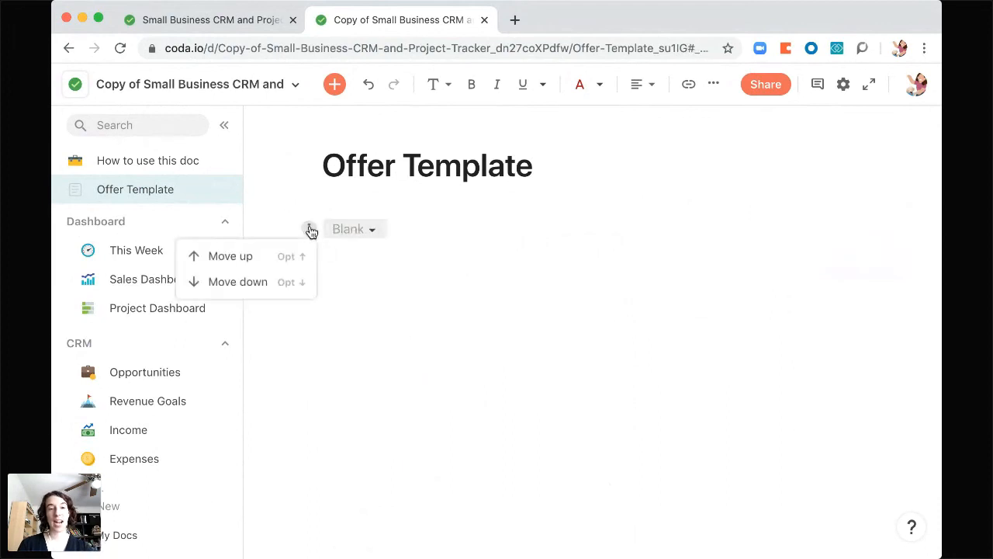
pyautogui.click(449, 227)
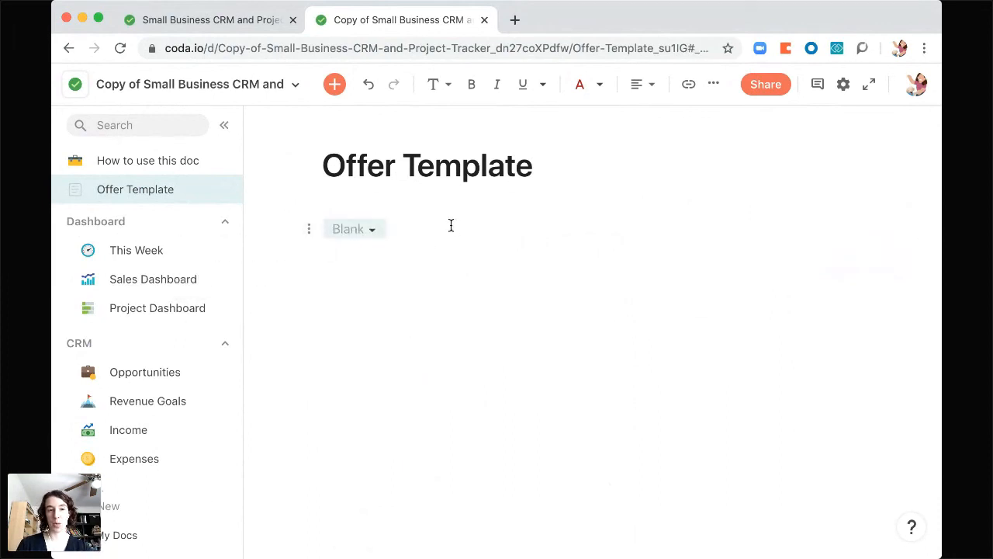
pyautogui.press('Left')
pyautogui.write('Sec')
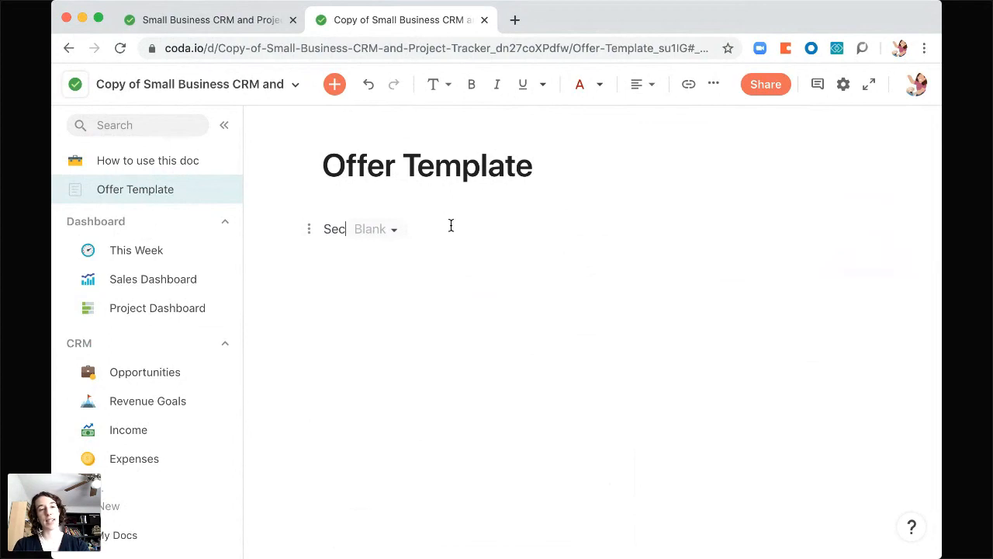
pyautogui.write('ect a client')
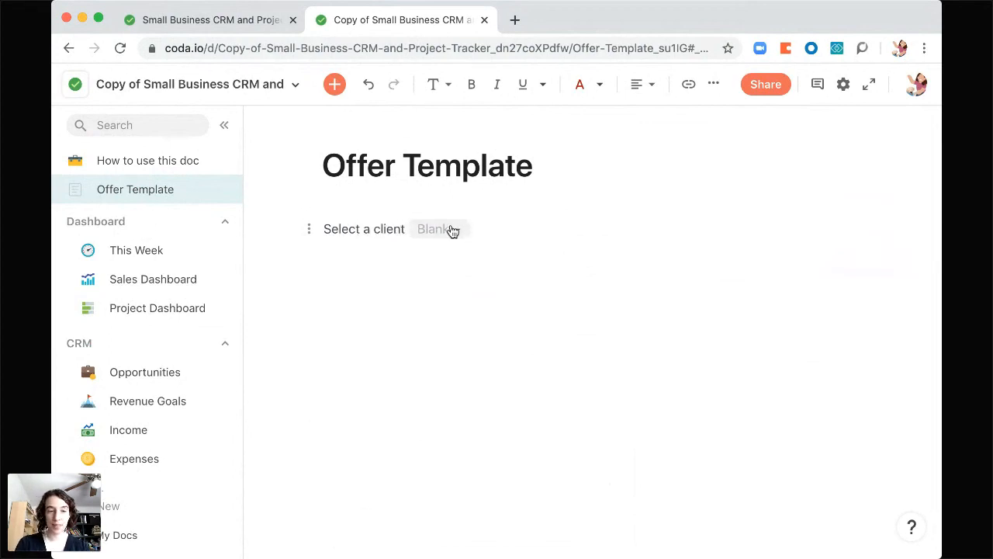
pyautogui.click(577, 222)
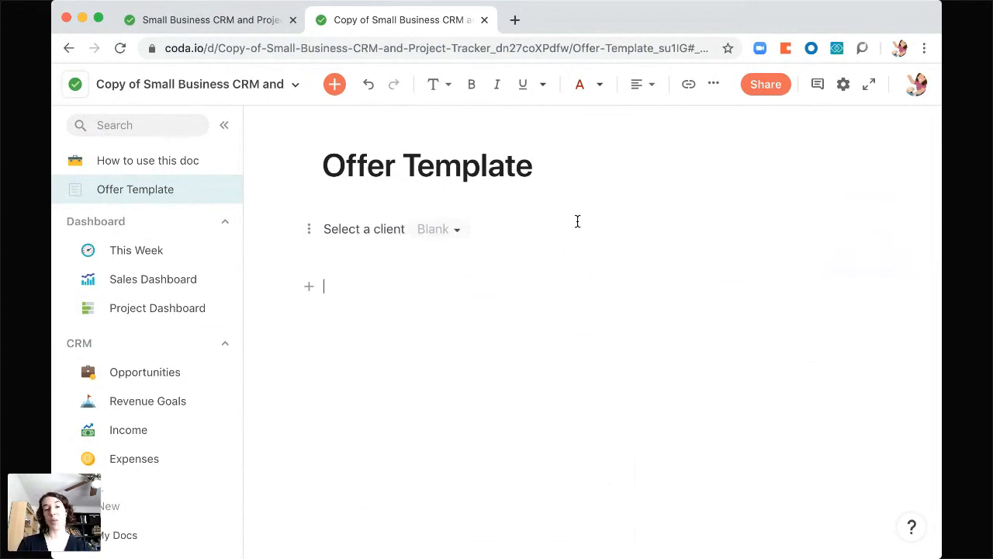
pyautogui.write('Dear')
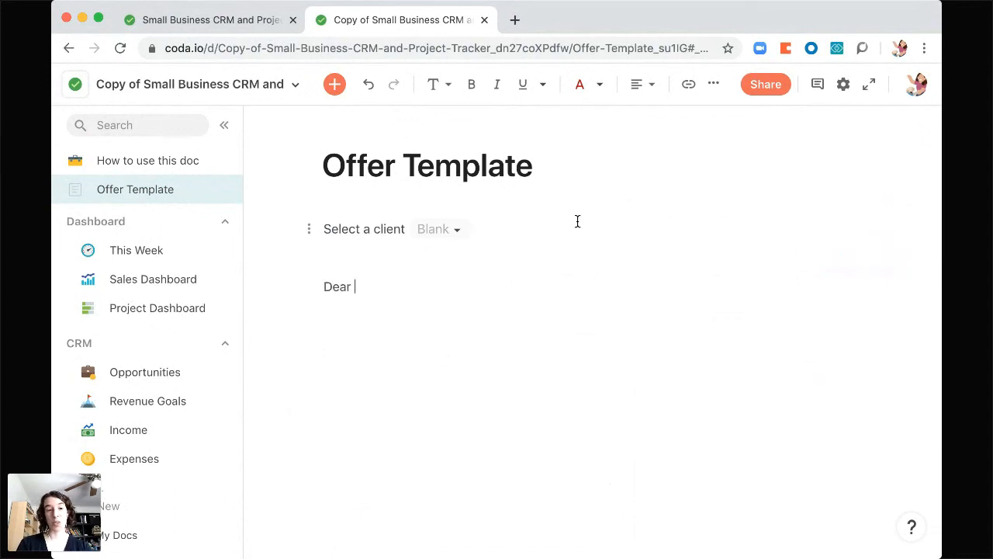
pyautogui.write(' =')
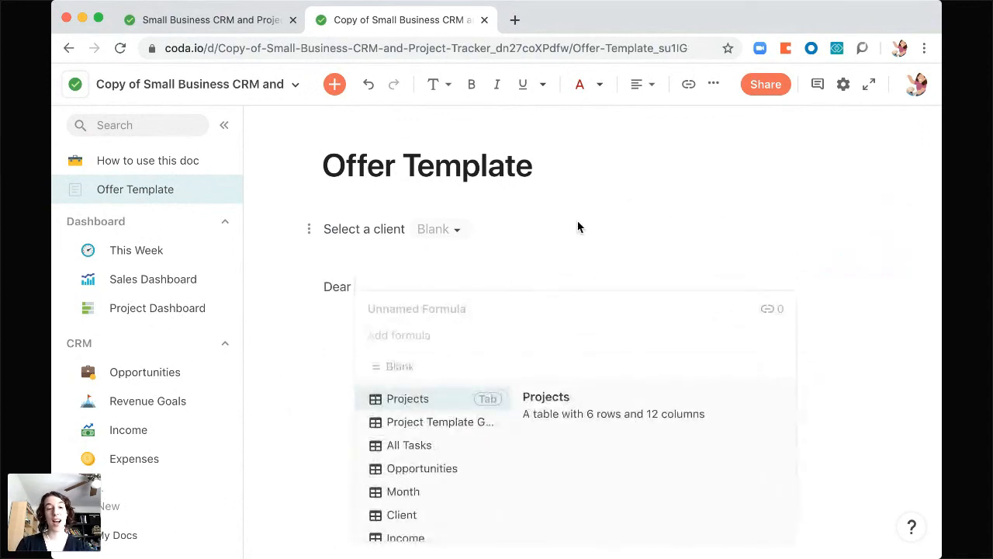
pyautogui.write('client')
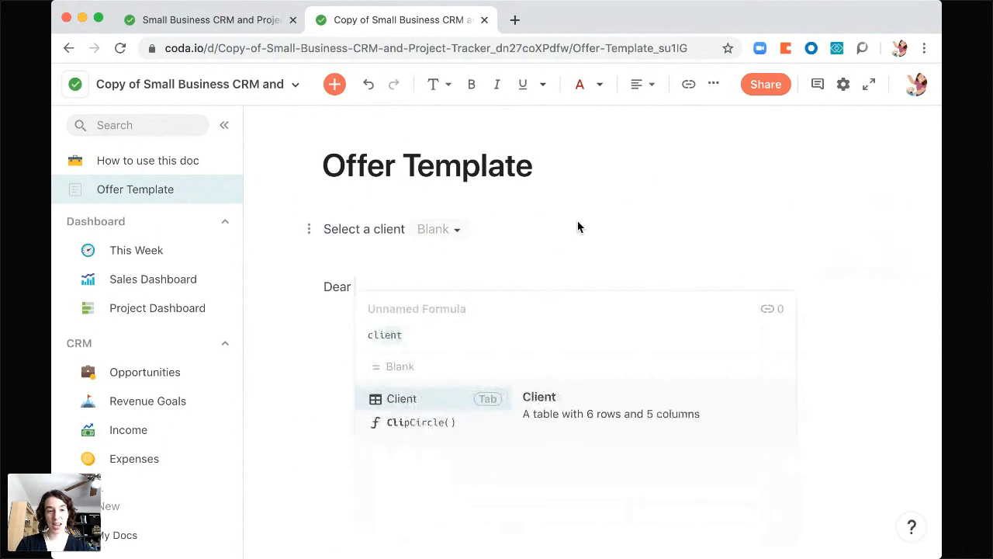
pyautogui.click(449, 236)
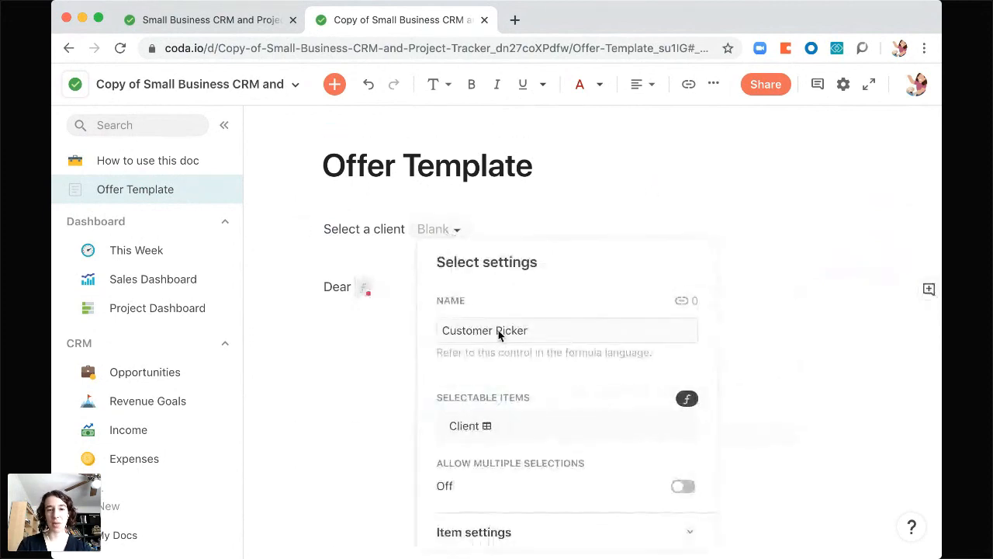
pyautogui.click(393, 302)
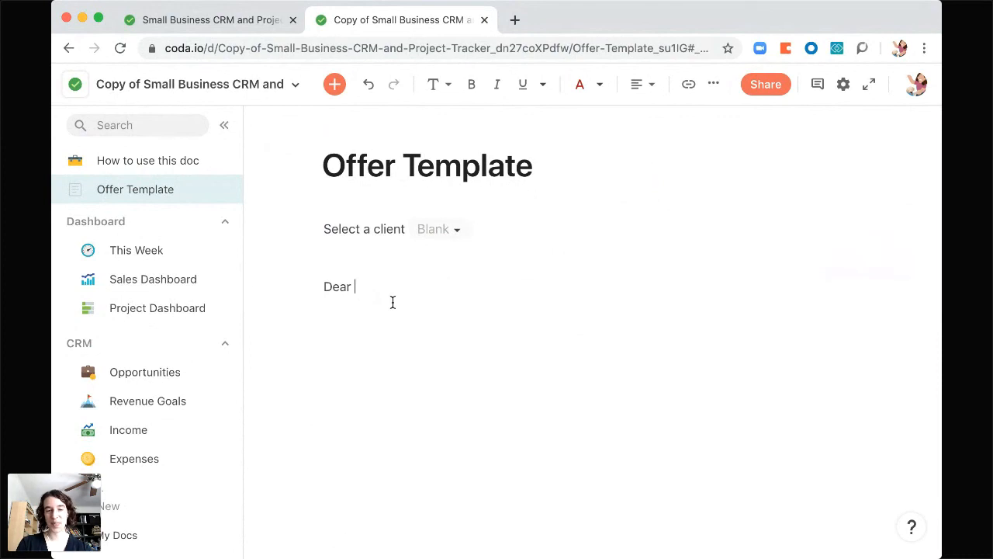
# Step: Insert a formula after "Dear" that references Customer Picker, and try to reach the selected client's name with client and name properties
pyautogui.write('=customer Picker')
pyautogui.press('Tab')
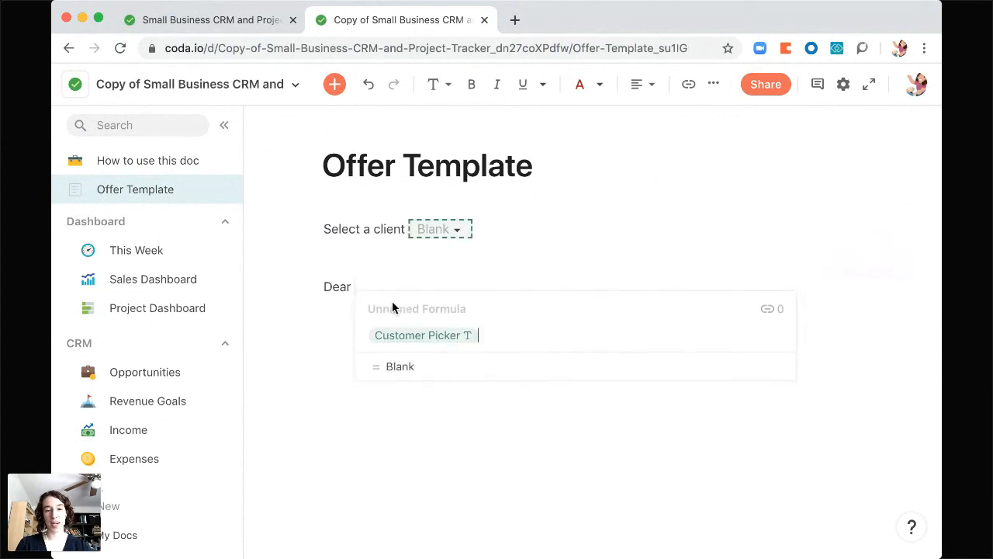
pyautogui.write('.clie')
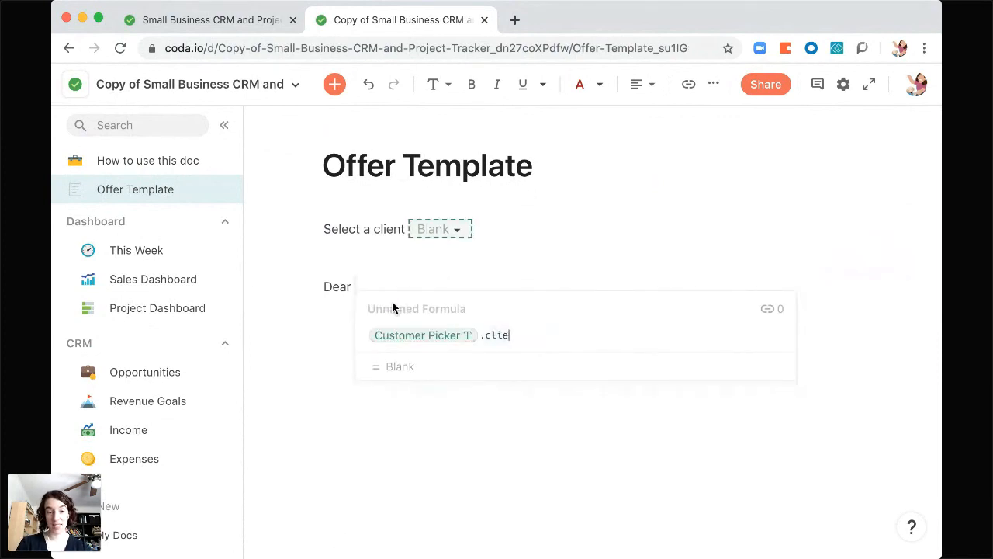
pyautogui.press('BackSpace')
pyautogui.press('BackSpace')
pyautogui.write('name')
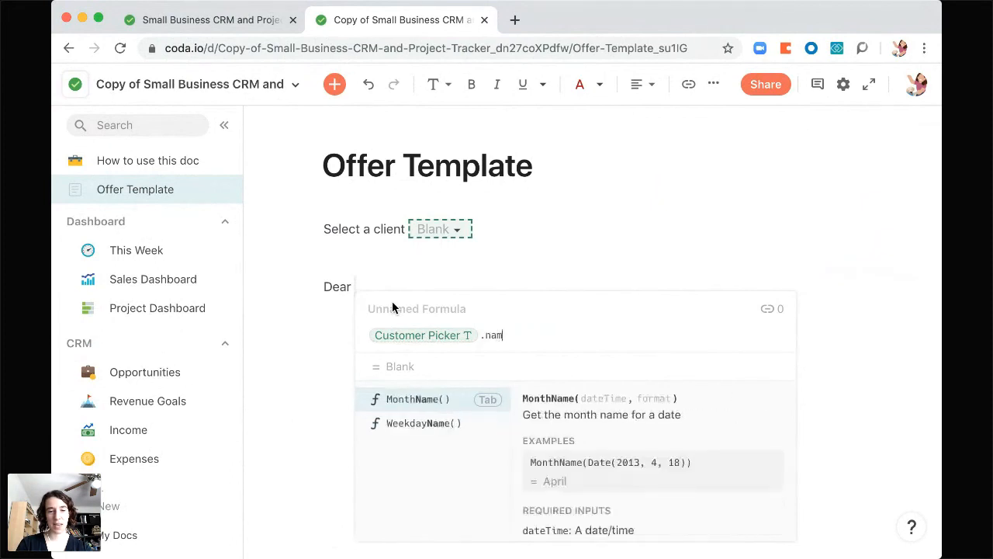
pyautogui.press('BackSpace')
pyautogui.press('BackSpace')
pyautogui.press('BackSpace')
pyautogui.press('BackSpace')
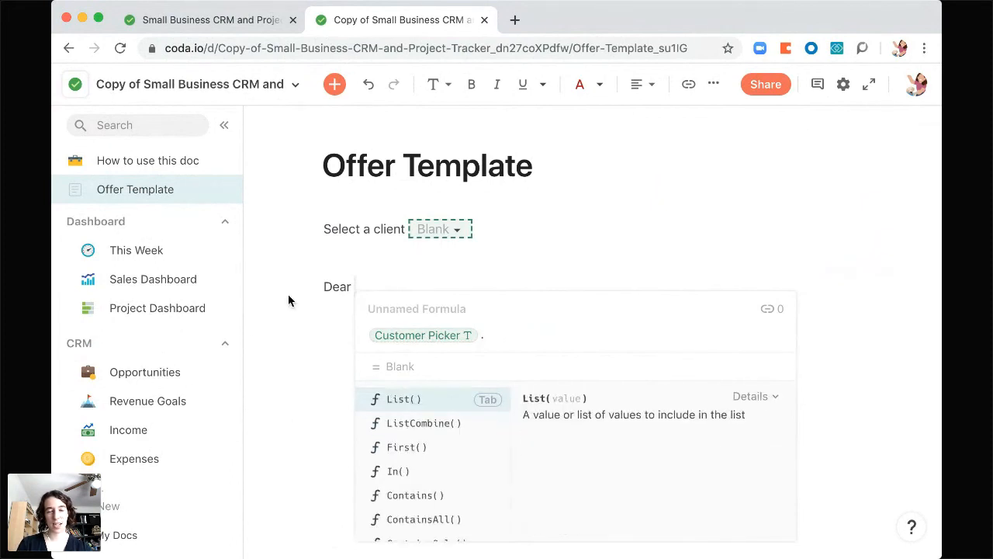
pyautogui.click(292, 354)
# Step: Move the client table from the Clients section into the Offer Template section, below the greeting line
pyautogui.scroll(-4, 133, 442)
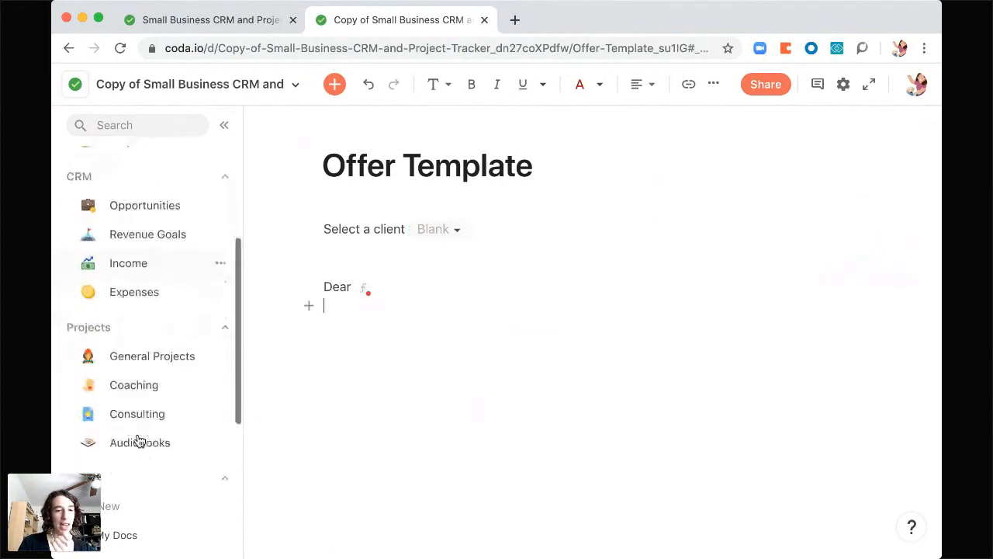
pyautogui.scroll(-3, 140, 442)
pyautogui.click(142, 443)
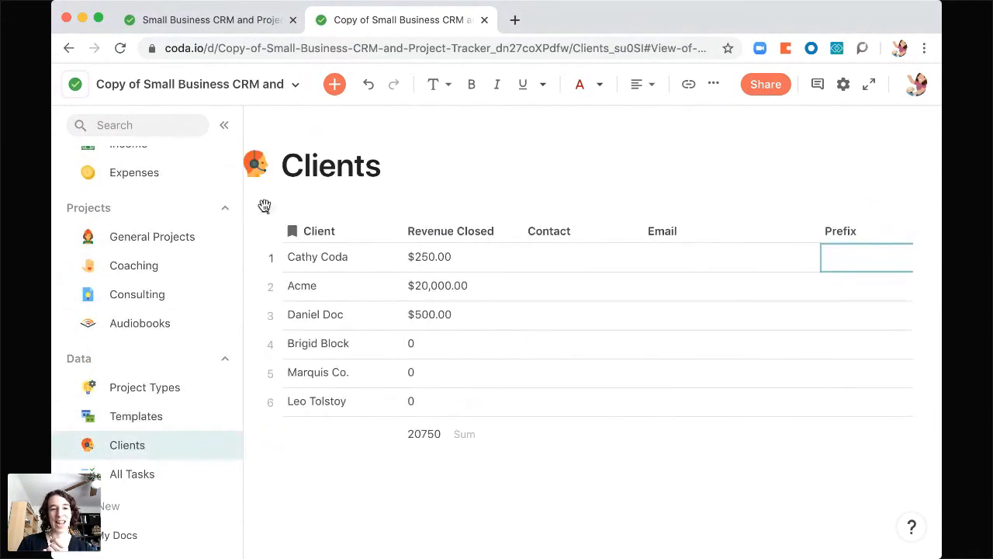
pyautogui.click(266, 205)
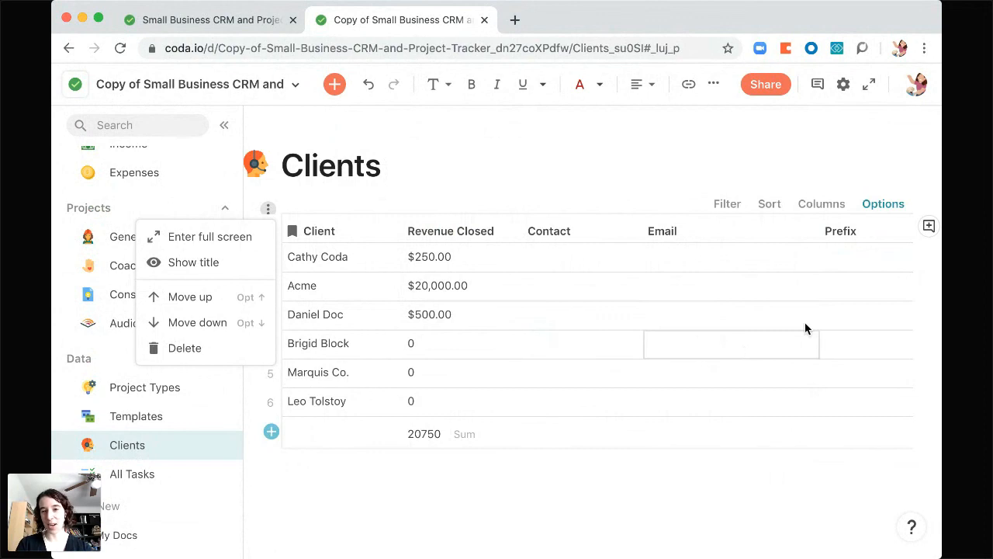
pyautogui.click(801, 162)
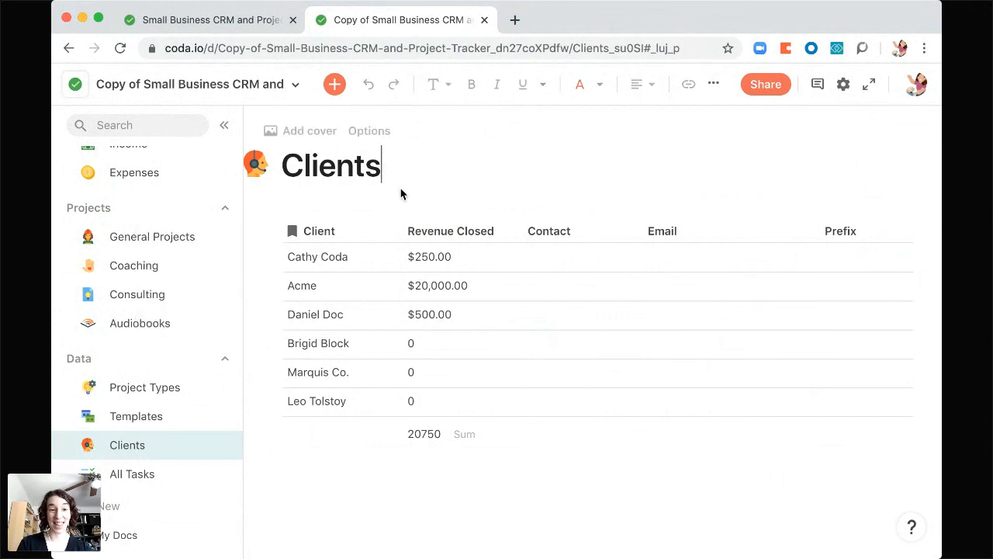
pyautogui.moveTo(284, 207); pyautogui.dragTo(502, 328)
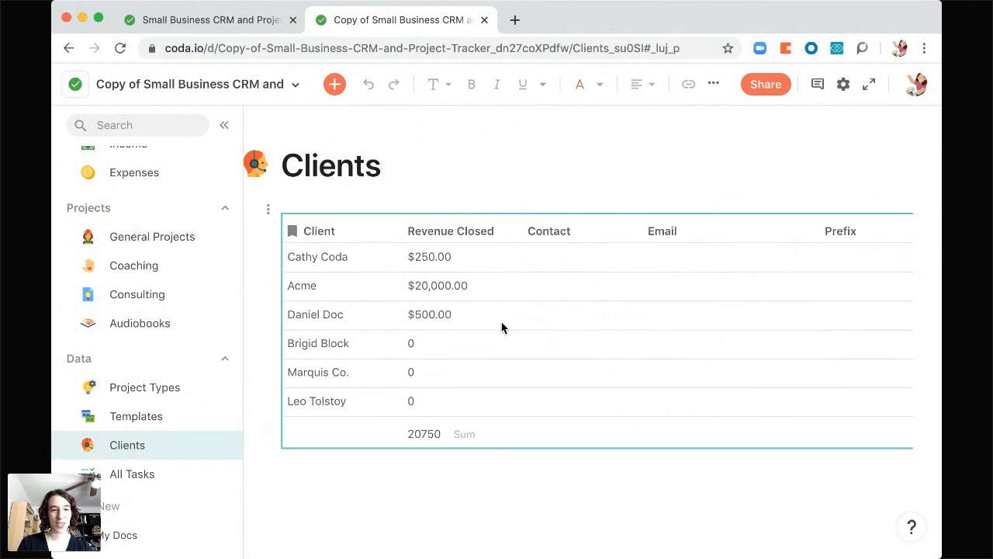
pyautogui.press('BackSpace')
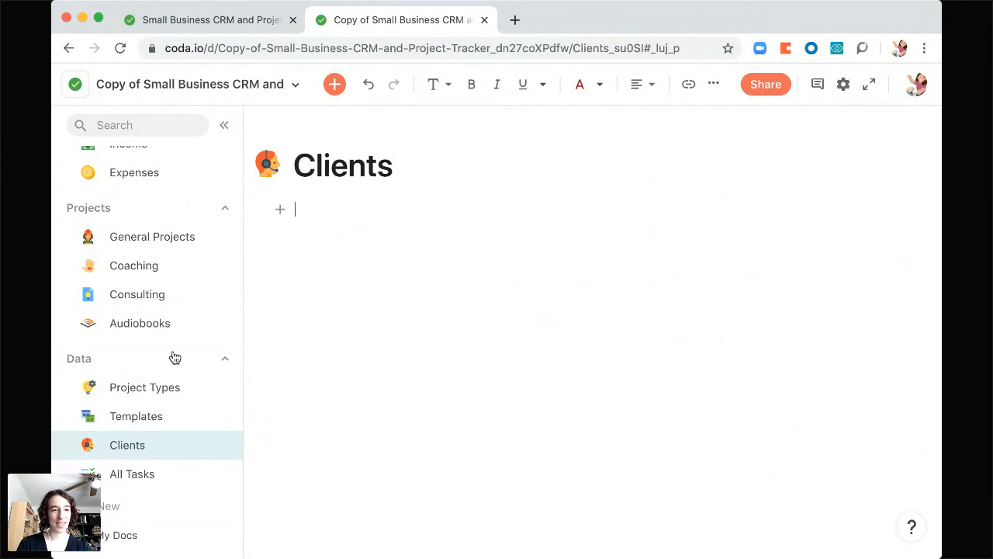
pyautogui.scroll(5, 156, 183)
pyautogui.click(152, 194)
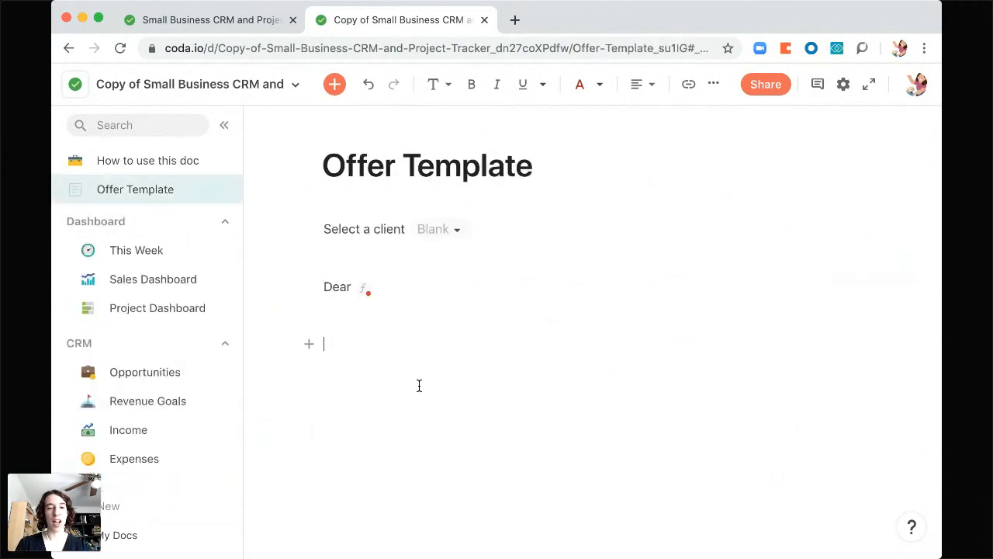
pyautogui.press('super+v')
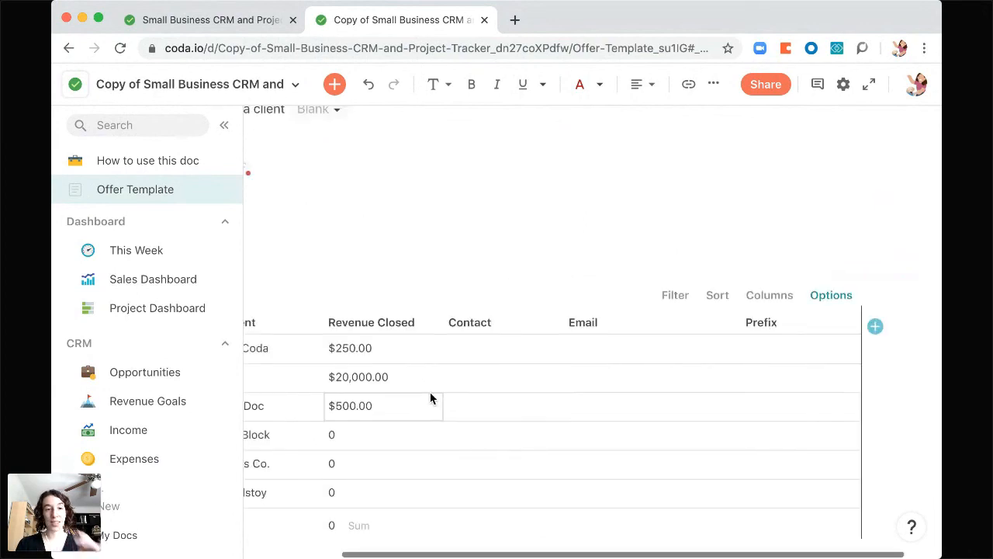
# Step: Complete the greeting formula as Customer Picker.Client and check it
pyautogui.scroll(2, 403, 344)
pyautogui.scroll(1, 403, 344)
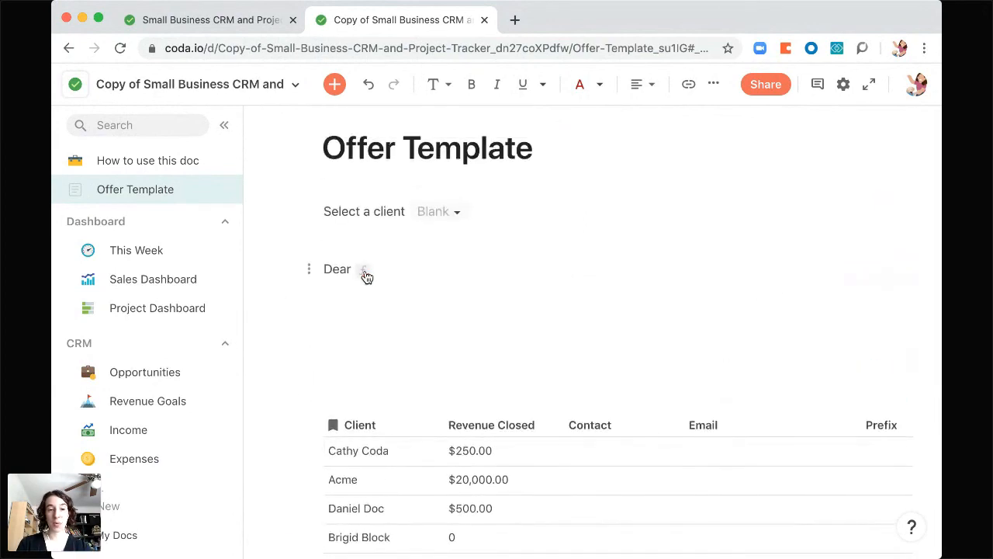
pyautogui.click(365, 269)
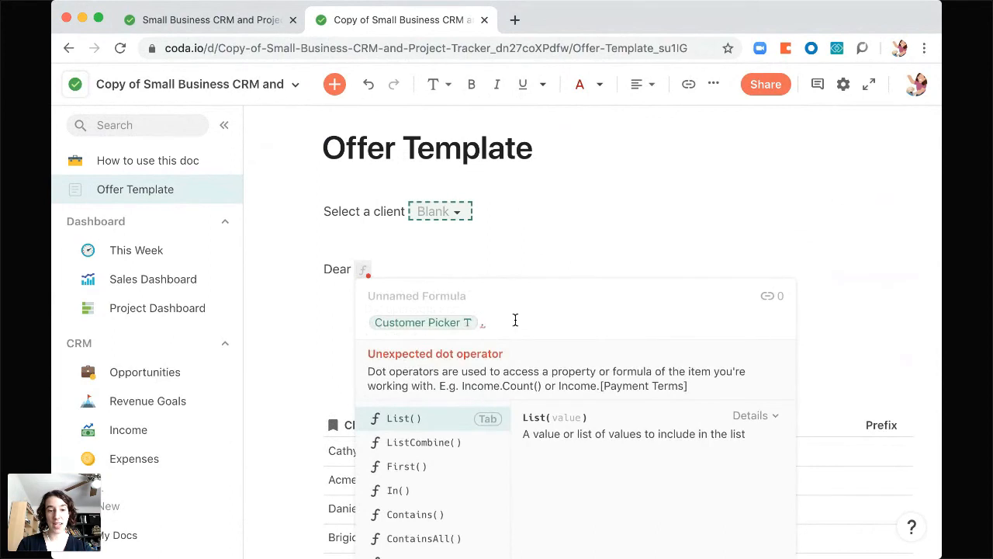
pyautogui.press('BackSpace')
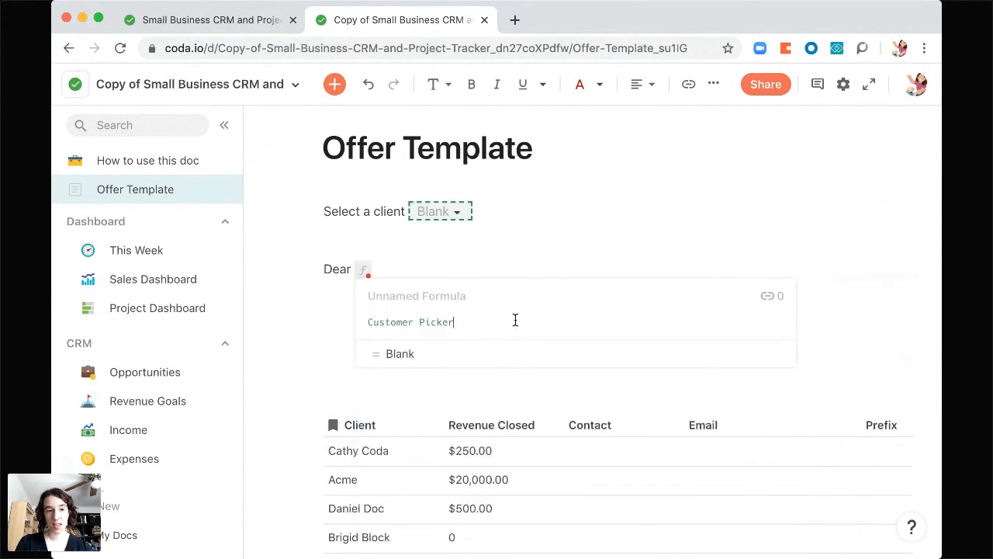
pyautogui.write('.Client')
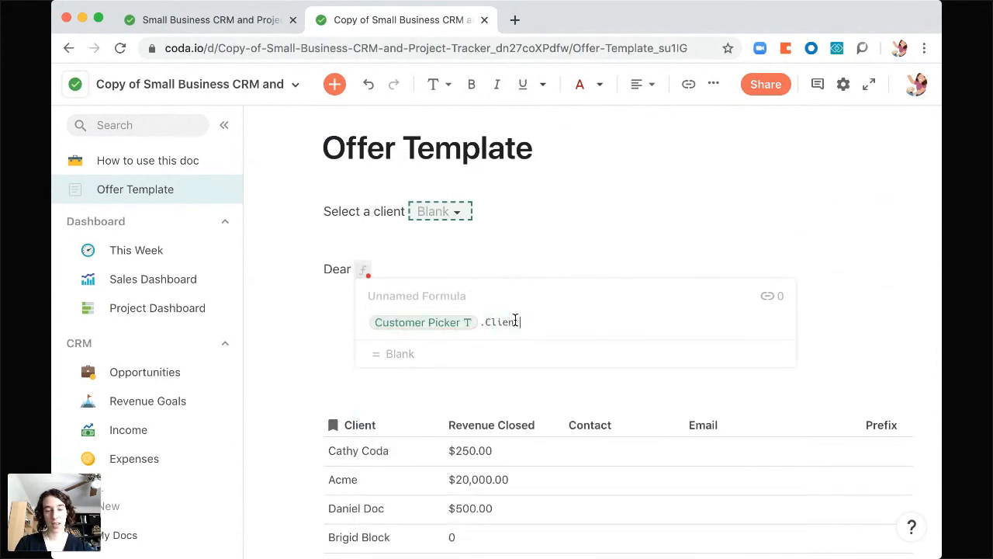
pyautogui.press('Return')
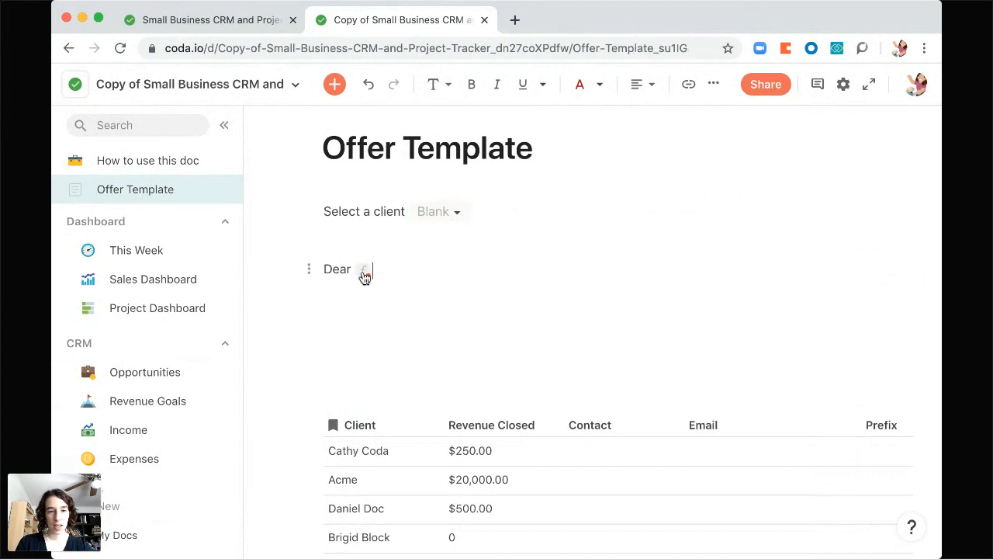
pyautogui.moveTo(363, 273)
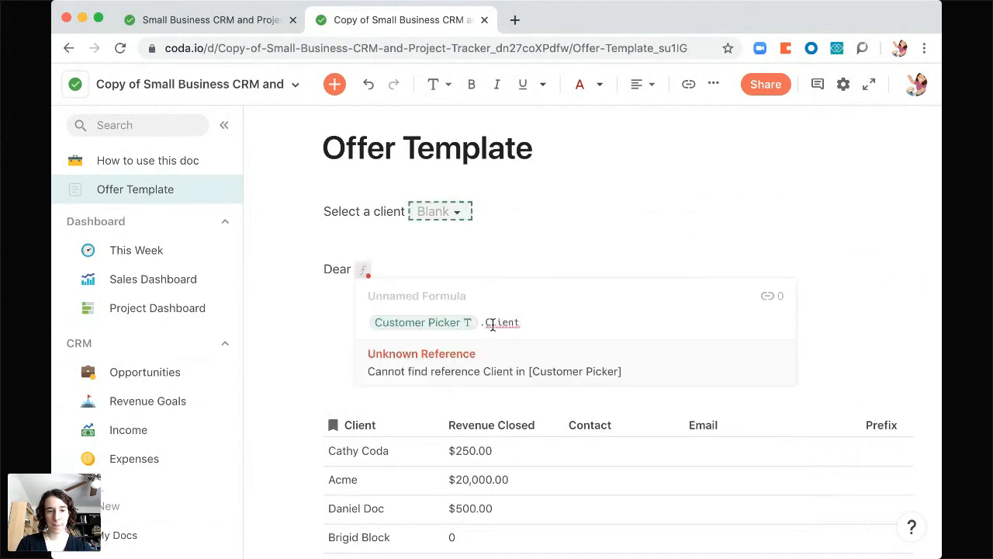
# Step: Test the greeting by picking the first client, the third client and finally Marquis Co., and end the greeting with a comma
pyautogui.click(458, 214)
pyautogui.click(449, 232)
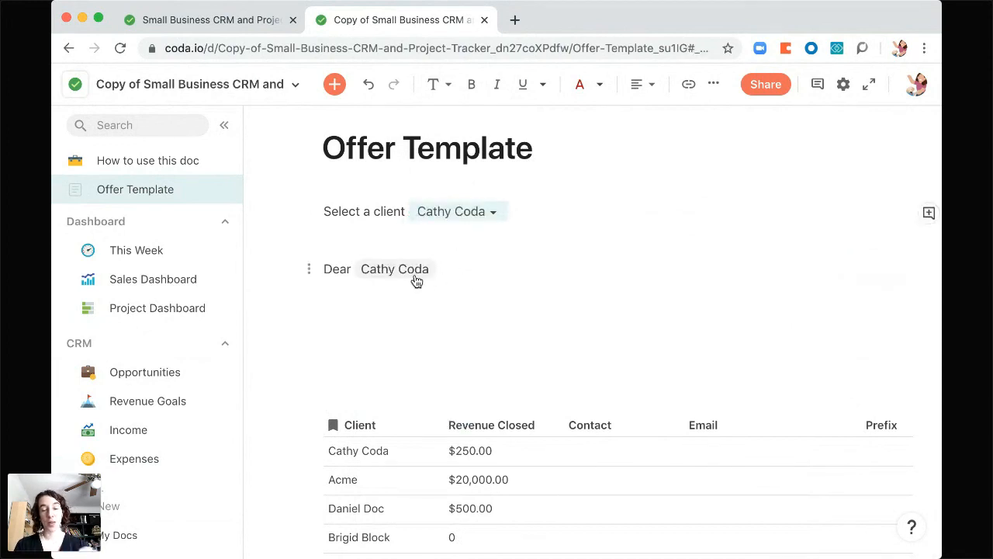
pyautogui.click(495, 213)
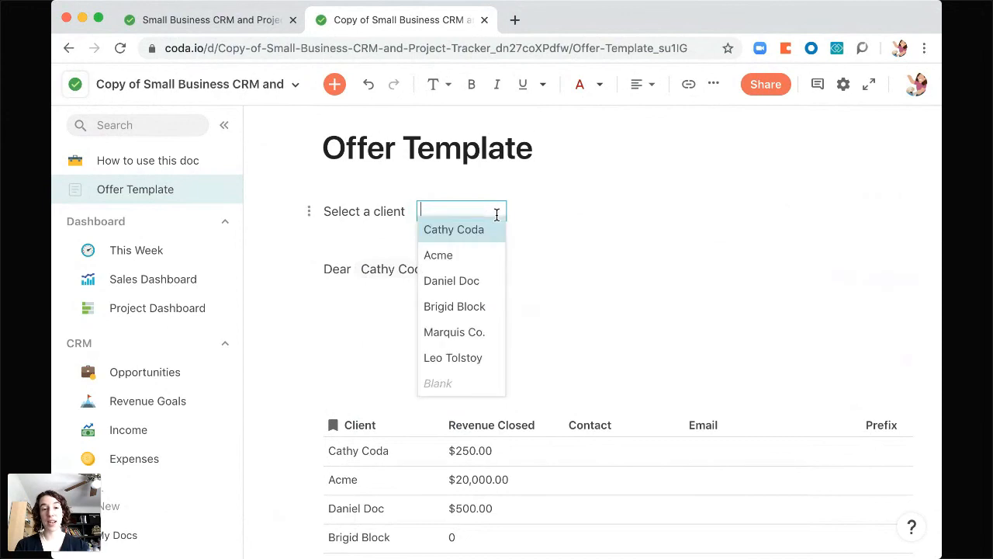
pyautogui.click(475, 284)
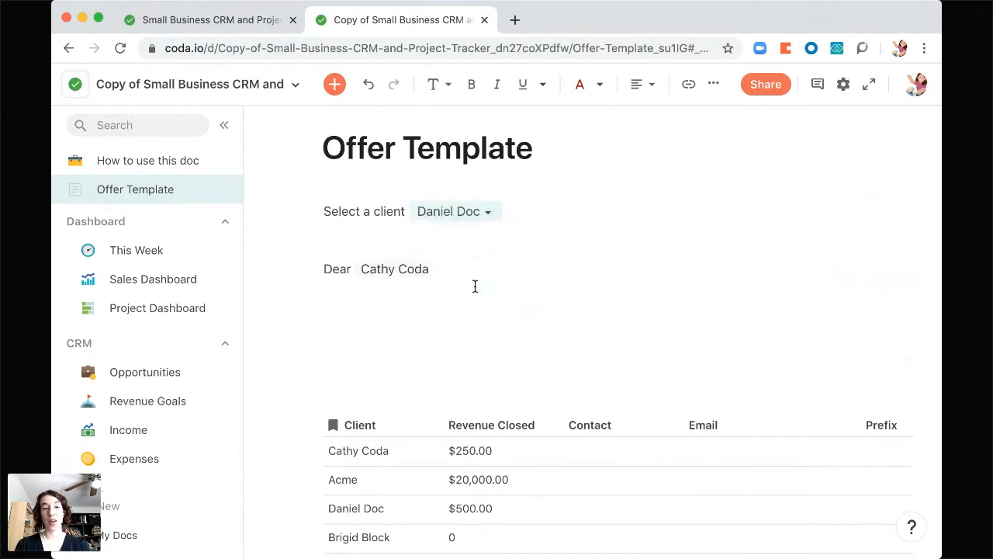
pyautogui.click(474, 212)
pyautogui.click(466, 330)
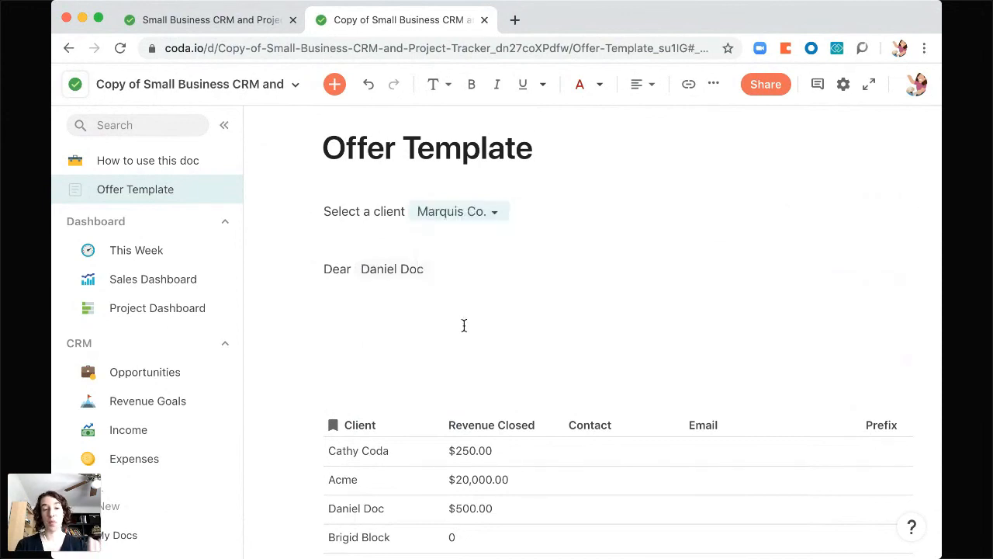
pyautogui.click(453, 272)
pyautogui.press('Return')
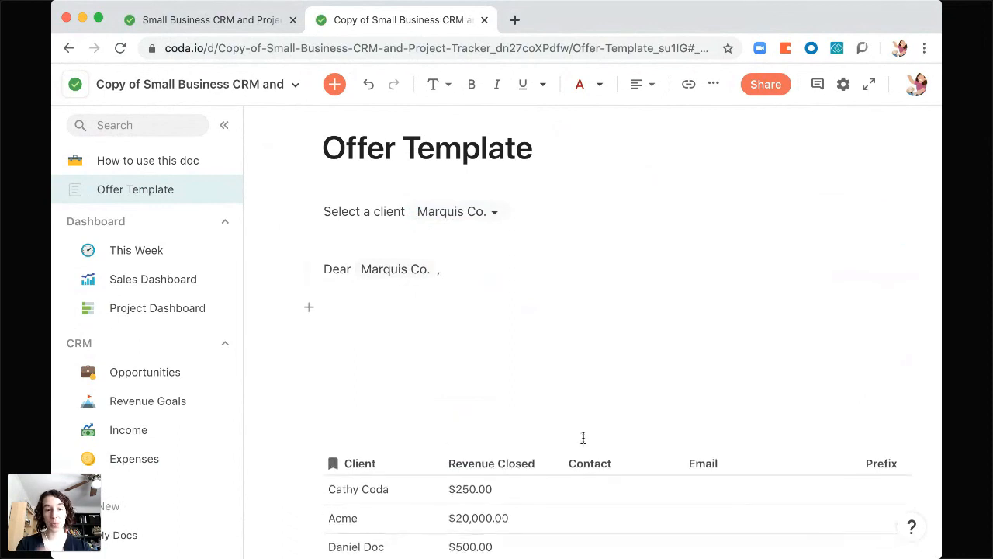
# Step: In the first row of the client table, enter a sample email address and set the Prefix to "Ms."
pyautogui.scroll(-3, 543, 462)
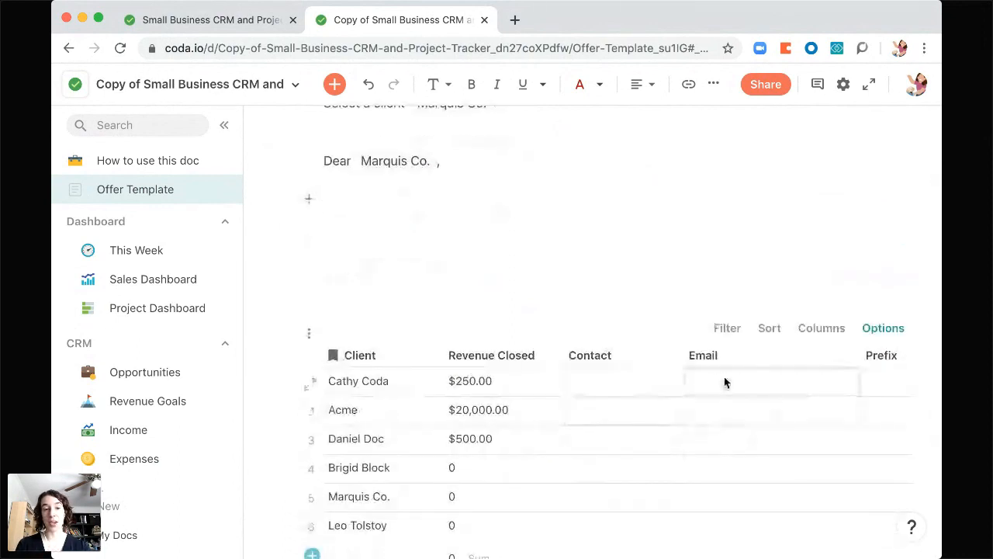
pyautogui.click(724, 381)
pyautogui.write('myemail')
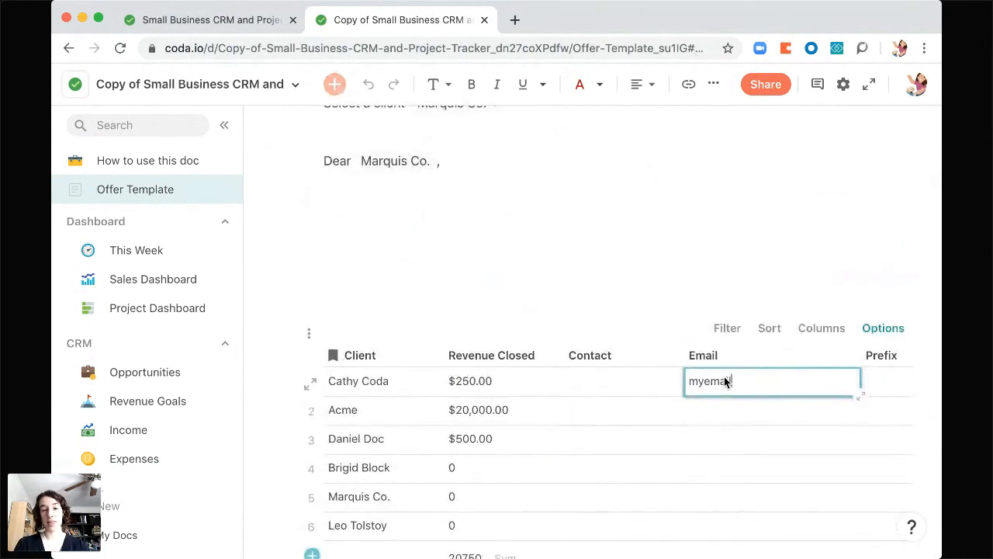
pyautogui.write('@email.com')
pyautogui.press('Tab')
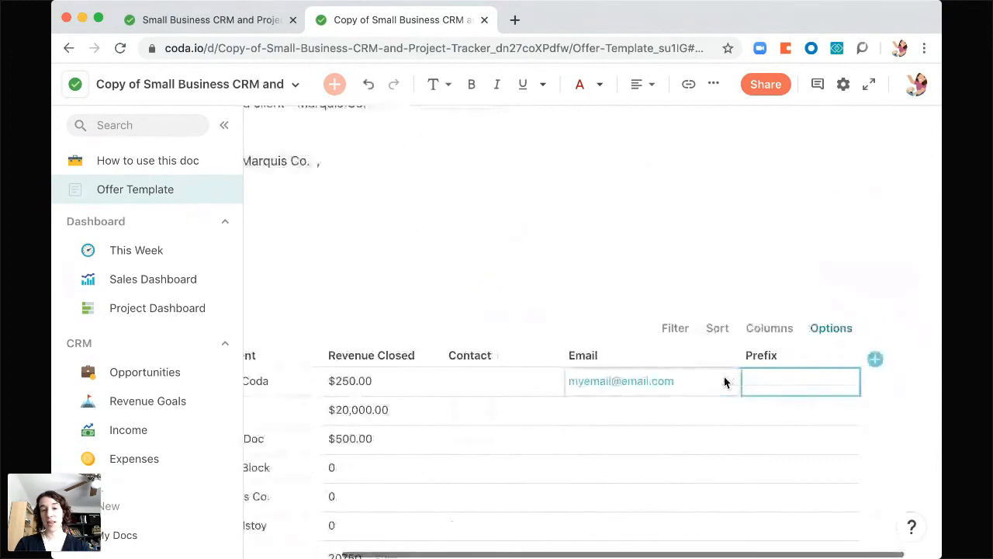
pyautogui.write('Ms.')
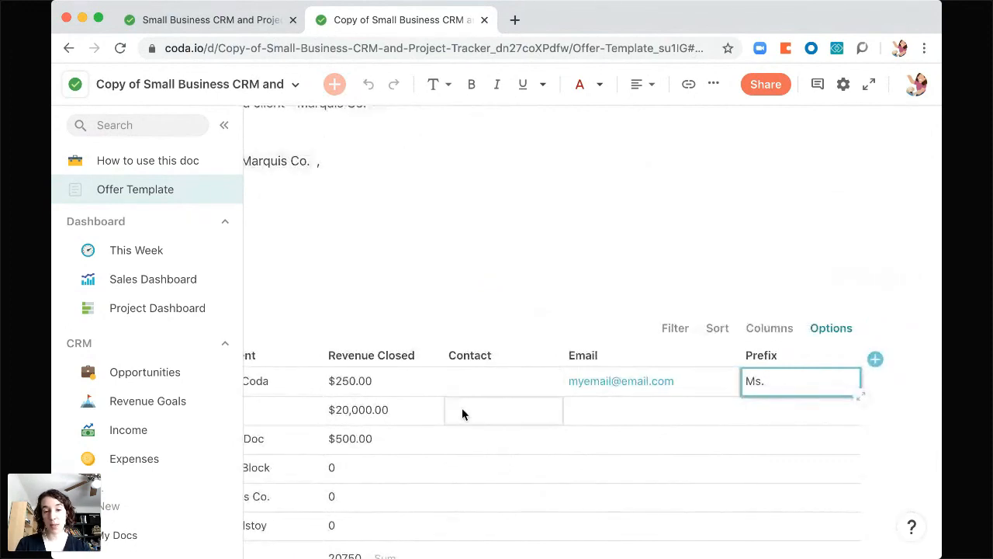
pyautogui.click(515, 385)
pyautogui.hscroll(-3, 514, 385)
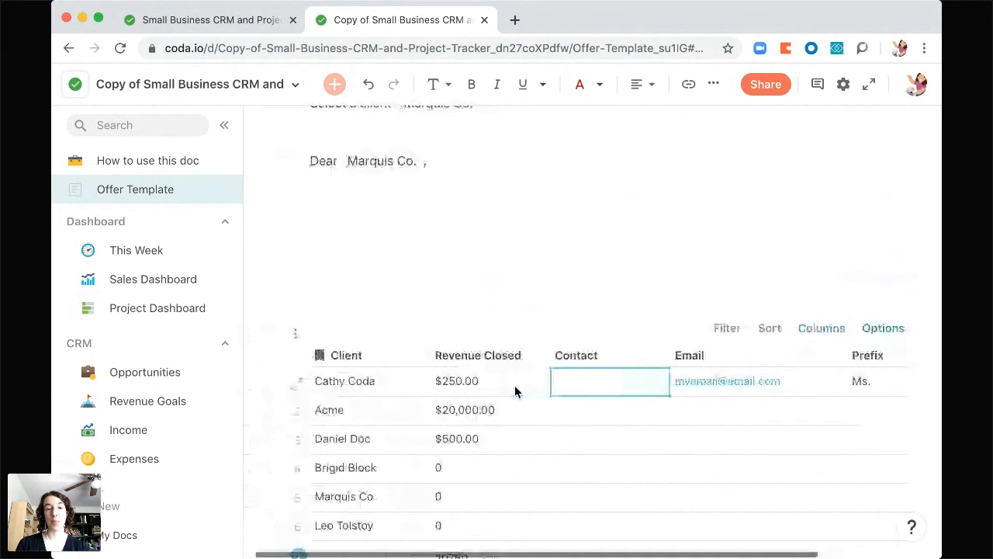
# Step: Start the letter body below the greeting, after an empty line, with "Thank you for your business of"
pyautogui.scroll(2, 516, 390)
pyautogui.click(464, 245)
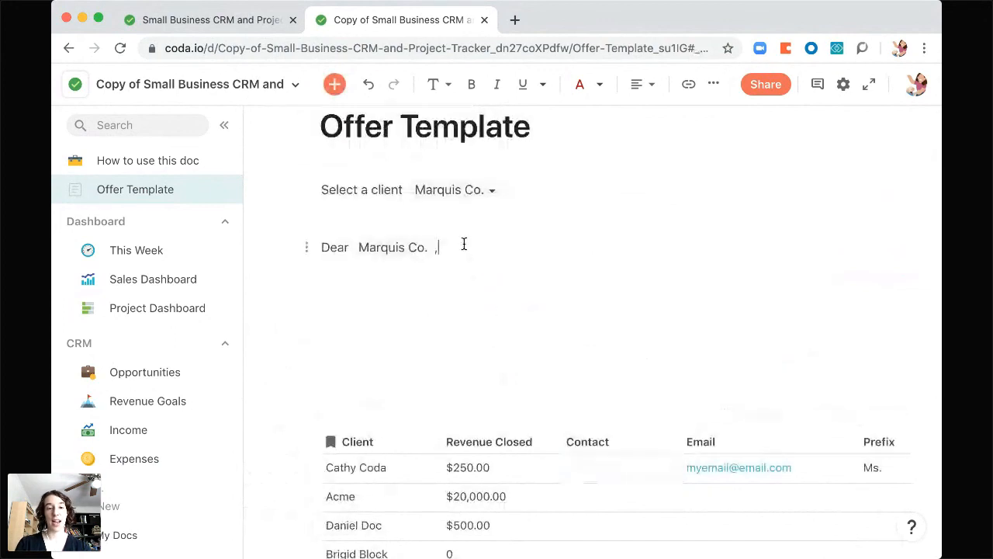
pyautogui.press('Return')
pyautogui.press('Return')
pyautogui.write('Thank you f')
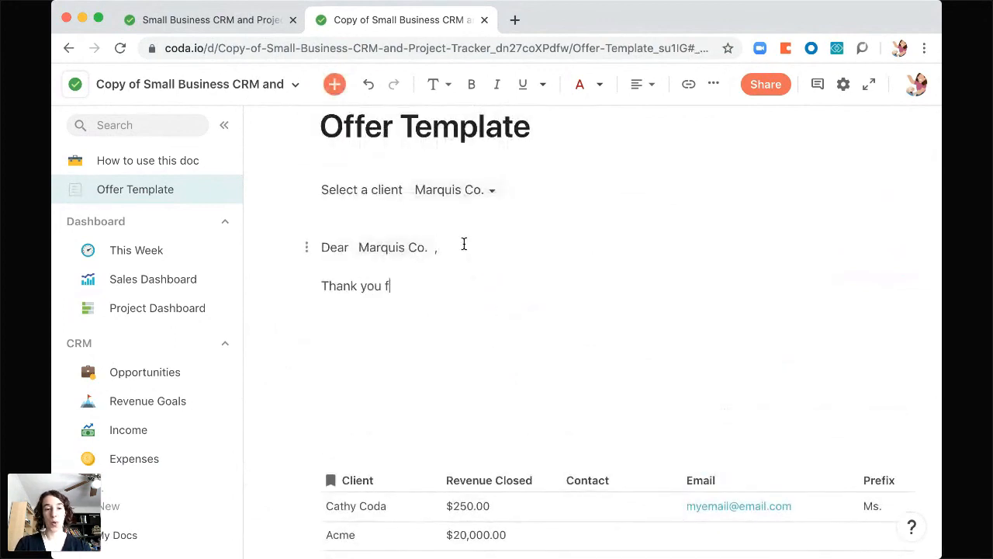
pyautogui.write('or your busin')
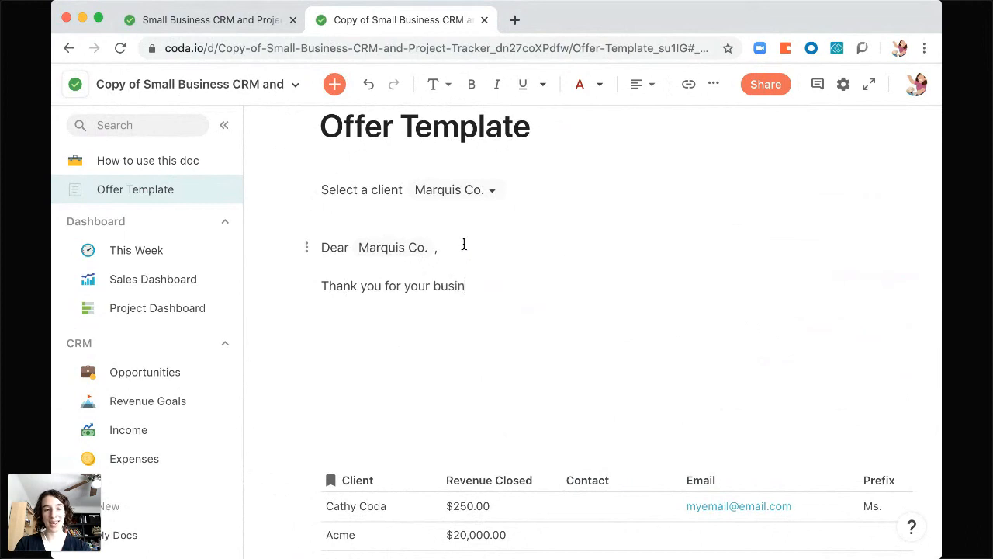
pyautogui.write('ess of')
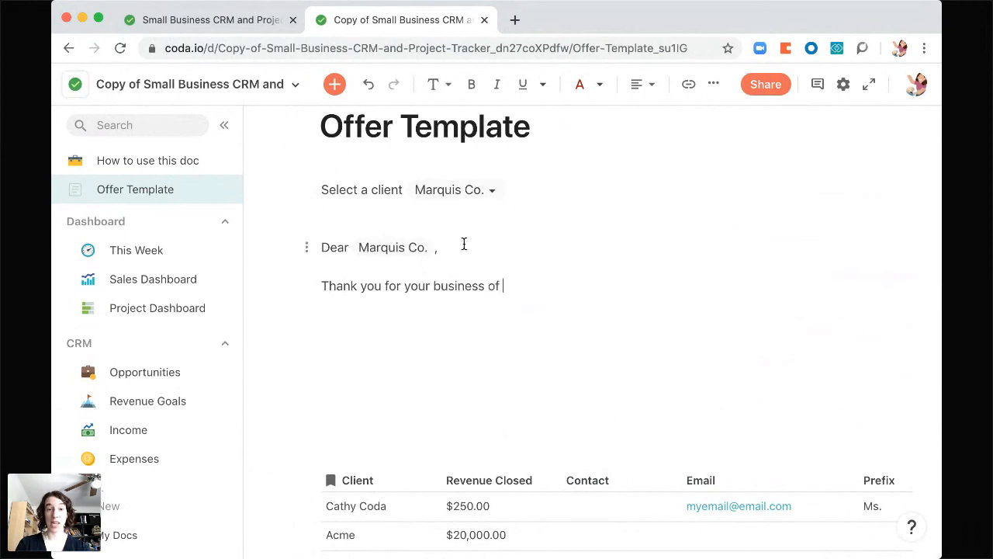
# Step: Insert the formula Customer Picker.Revenue Closed after "Thank you for your business of" in the letter body
pyautogui.write(' =client')
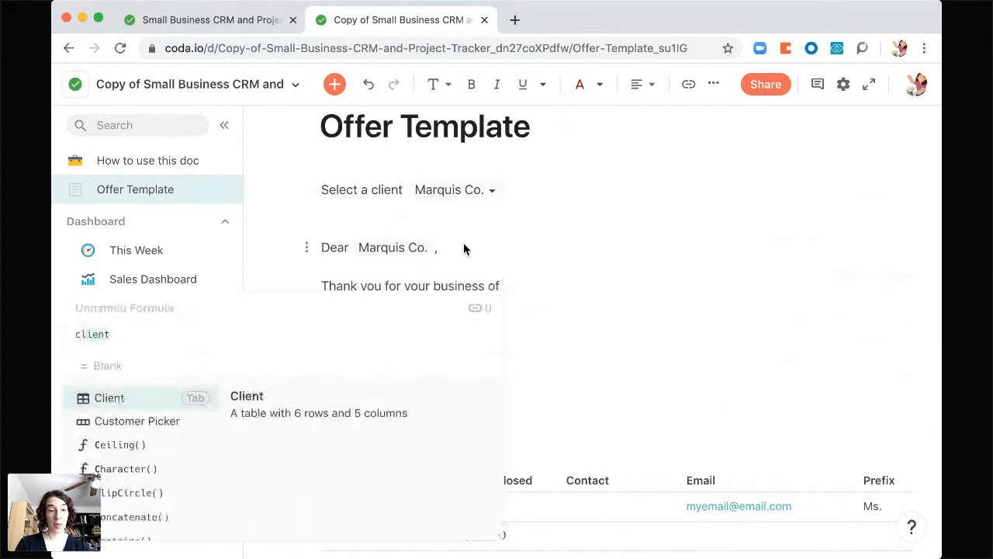
pyautogui.press('Down')
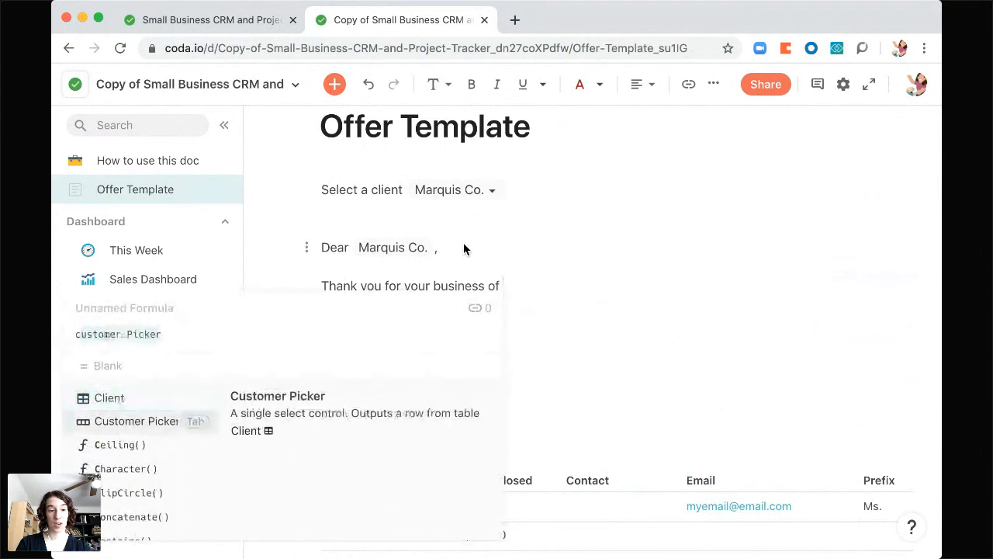
pyautogui.press('Tab')
pyautogui.write('.')
pyautogui.press('Down')
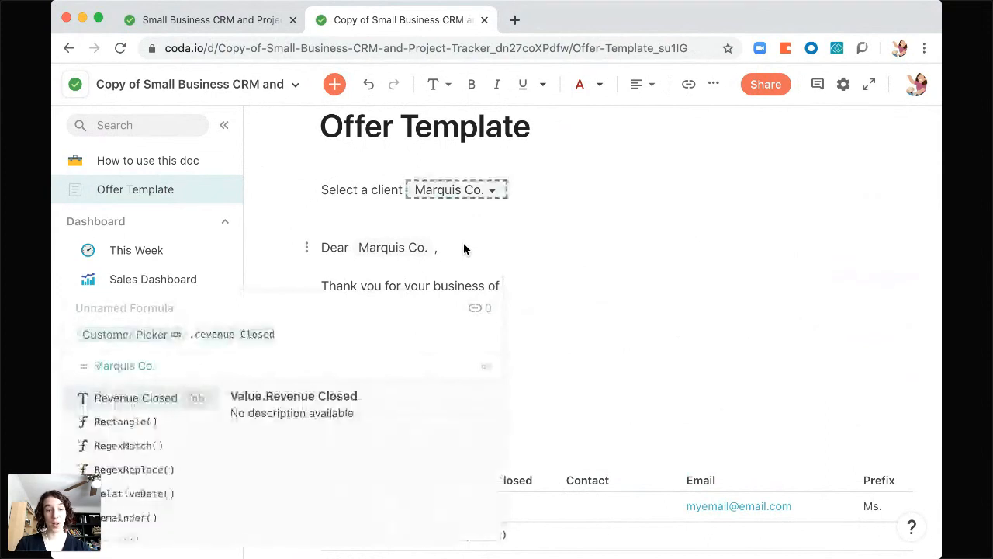
pyautogui.press('Tab')
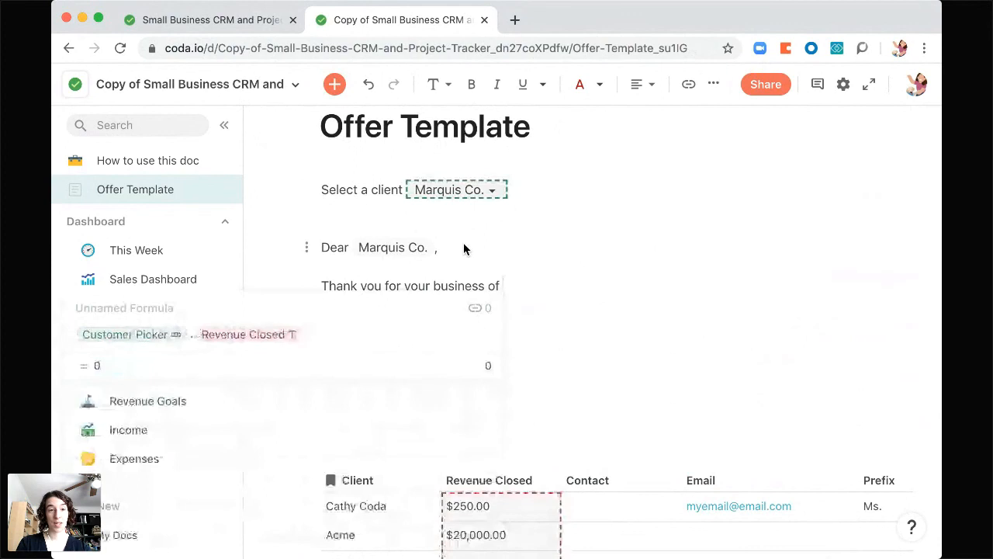
pyautogui.press('Return')
# Step: Compare the letter's revenue amount with the client table's Revenue Closed column and test the formula by picking the first client
pyautogui.scroll(-2, 536, 417)
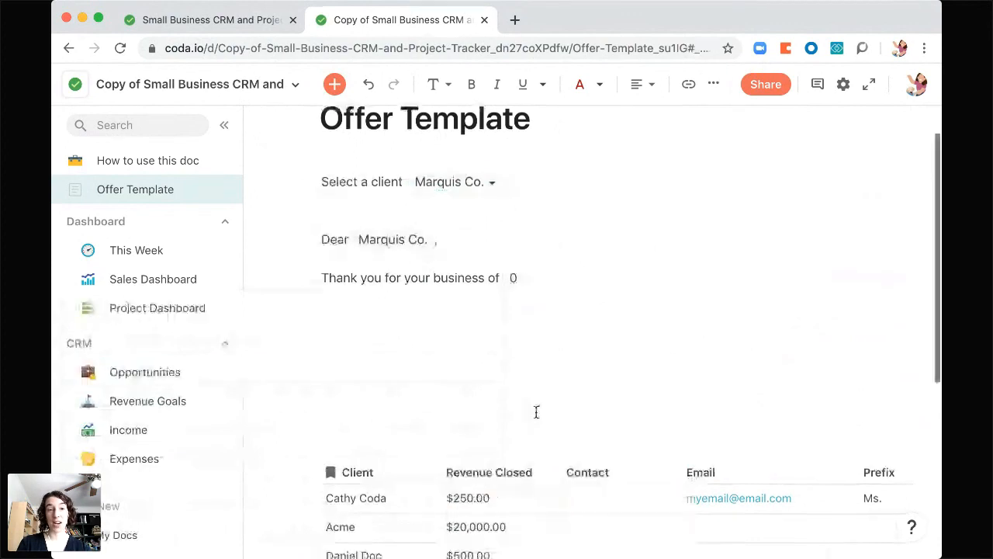
pyautogui.scroll(-4, 535, 417)
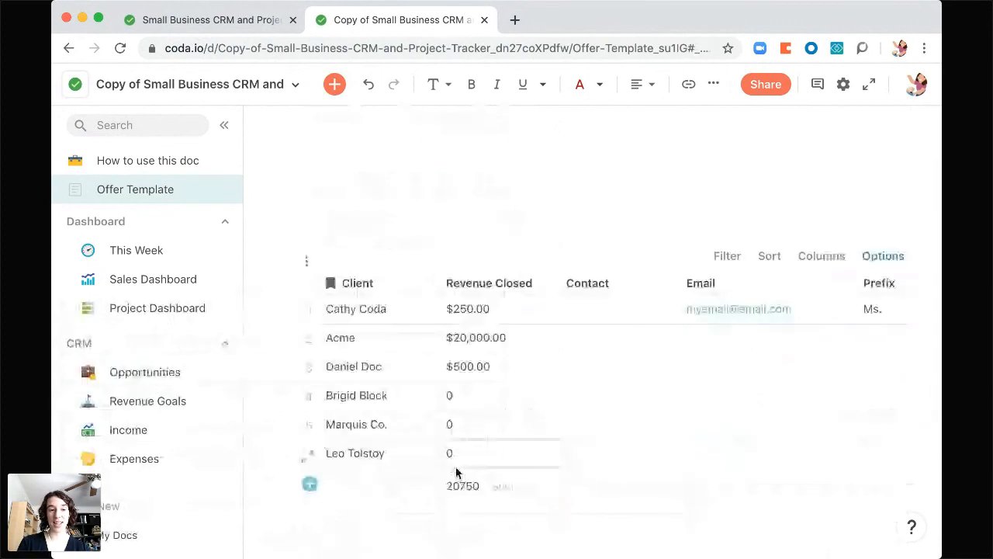
pyautogui.scroll(3, 456, 473)
pyautogui.scroll(2, 473, 156)
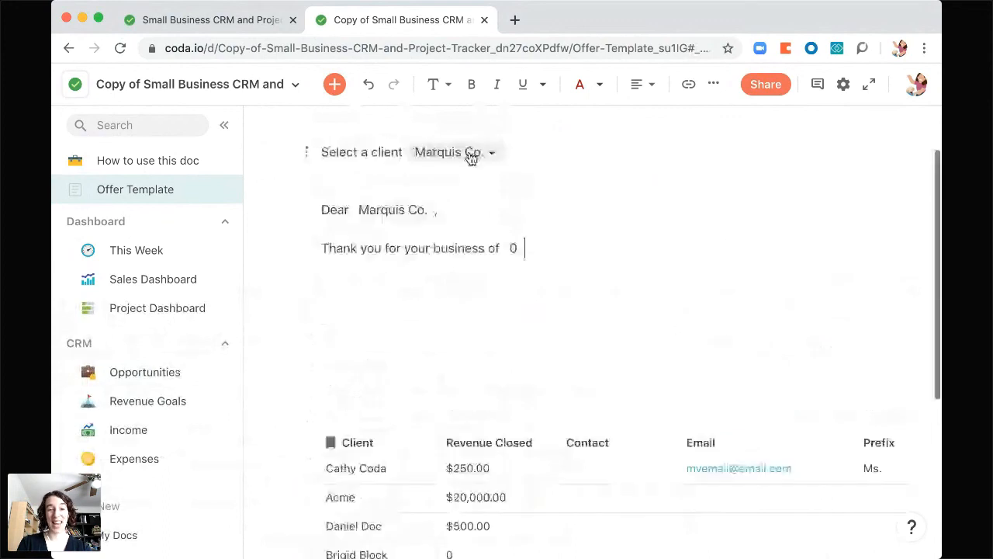
pyautogui.click(470, 155)
pyautogui.click(458, 172)
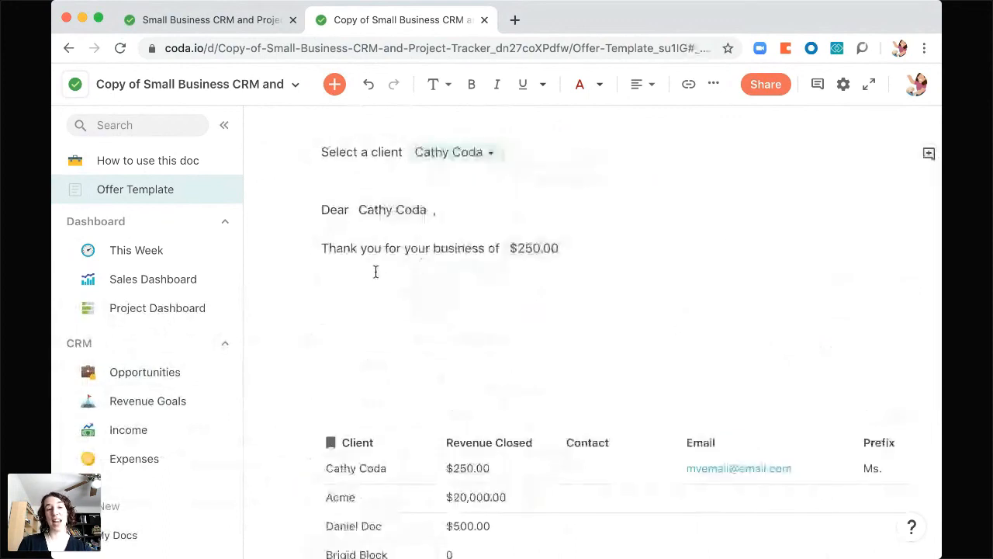
pyautogui.click(575, 247)
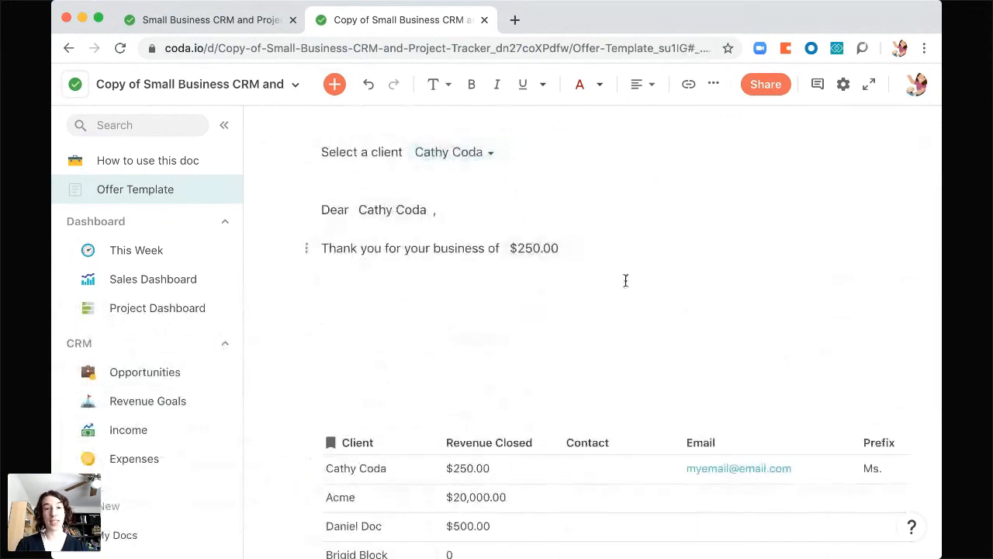
pyautogui.scroll(-3, 621, 427)
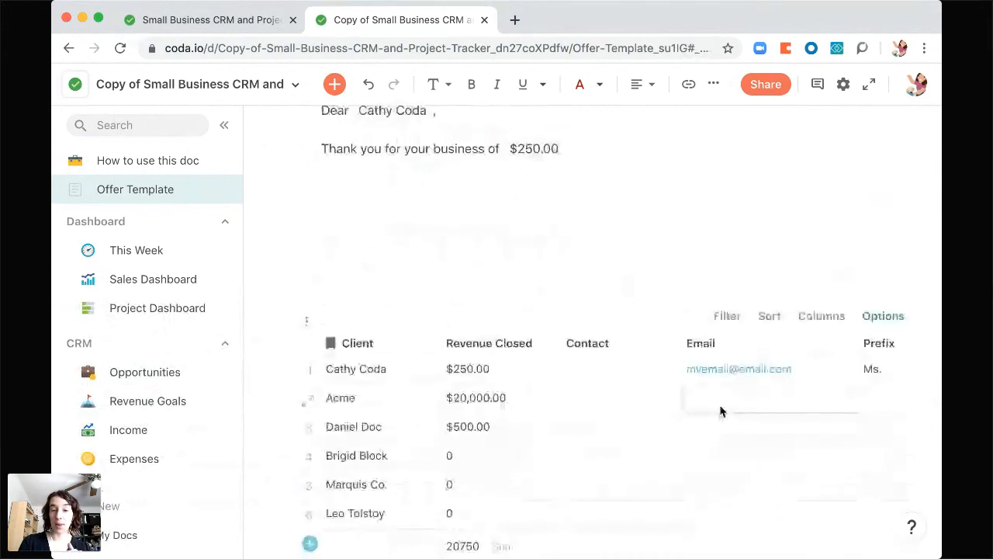
pyautogui.scroll(2, 720, 411)
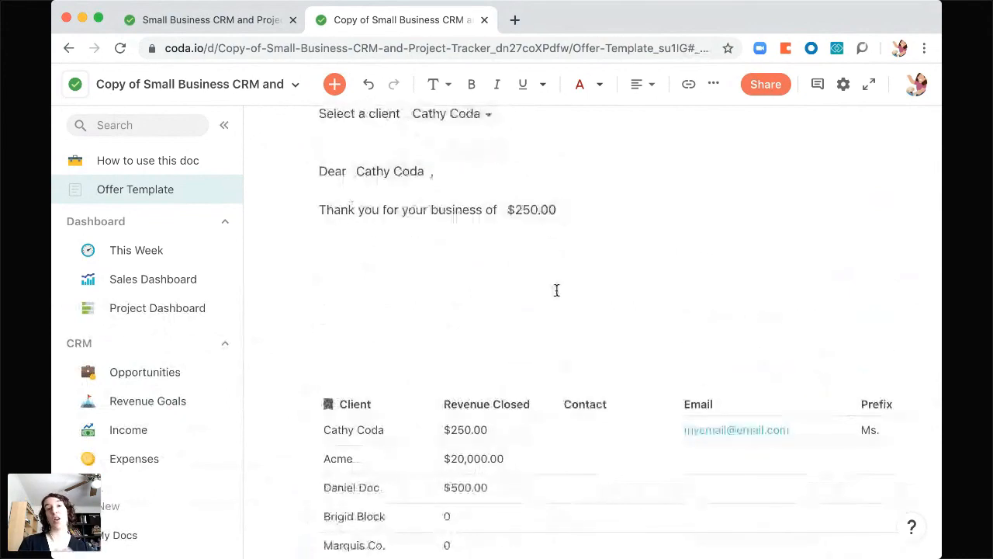